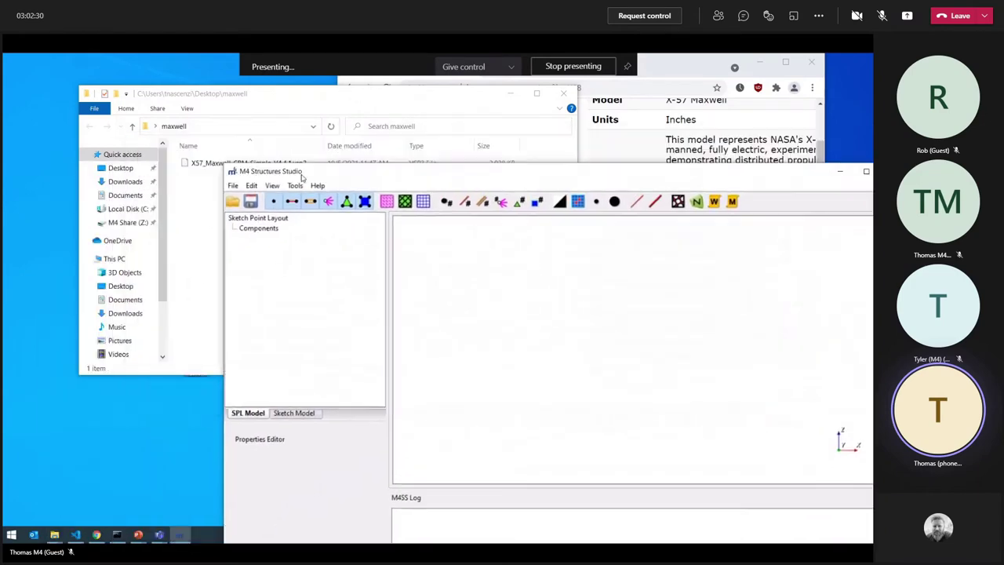
# - Show the beginning of the X-57 Maxwell Simplified CRM v.4.4.1 page on VSP Hangar
pyautogui.click(596, 60)
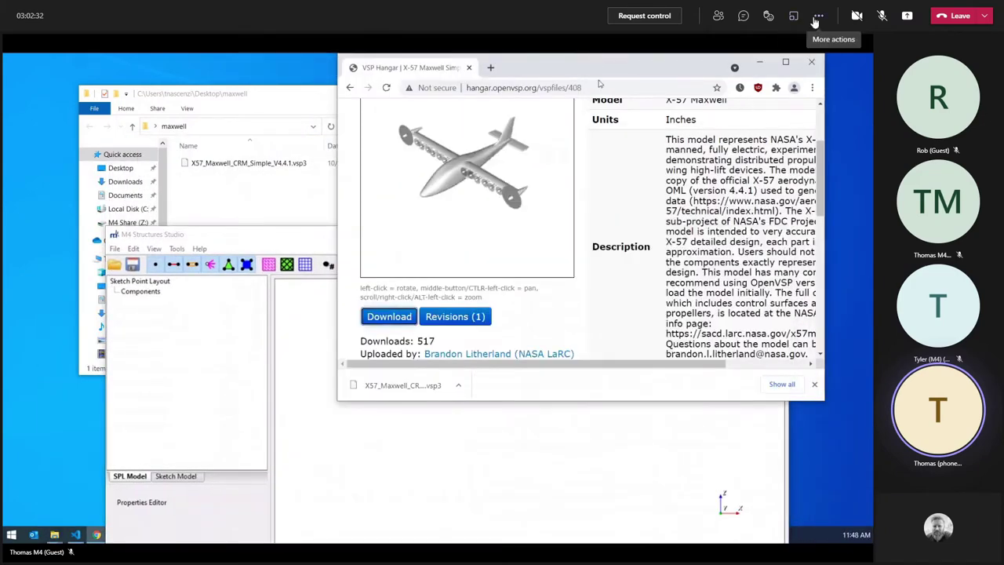
pyautogui.click(817, 16)
pyautogui.scroll(5, 568, 173)
pyautogui.click(843, 248)
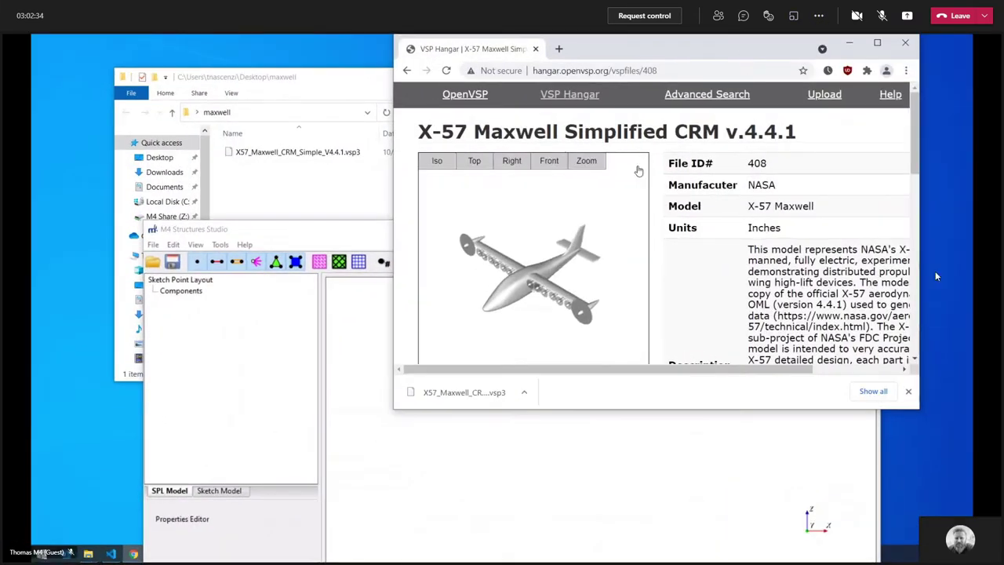
# - Arrange the maxwell folder window and the M4 Structures Studio window so that both the file and the empty viewport are accessible
pyautogui.click(351, 196)
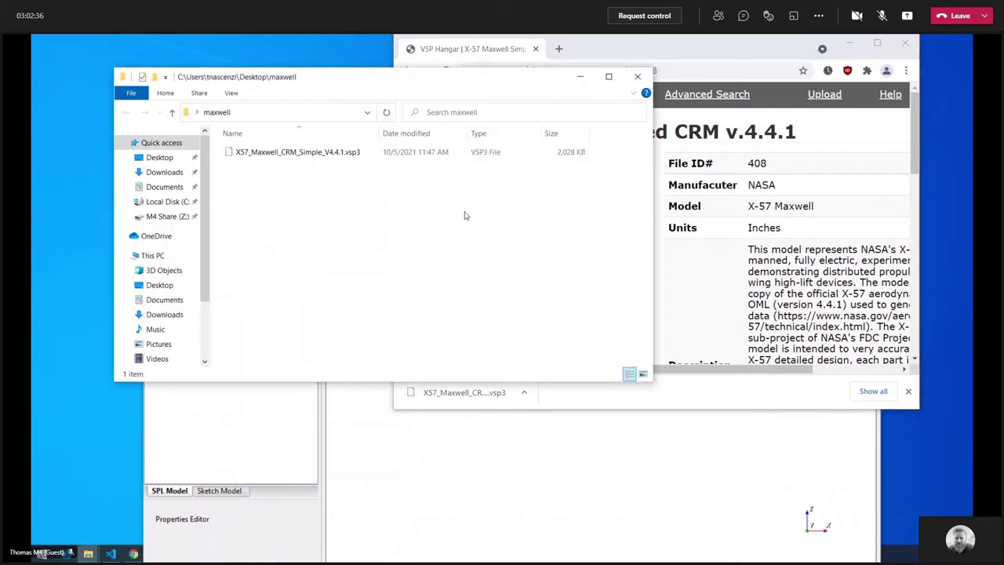
pyautogui.click(564, 518)
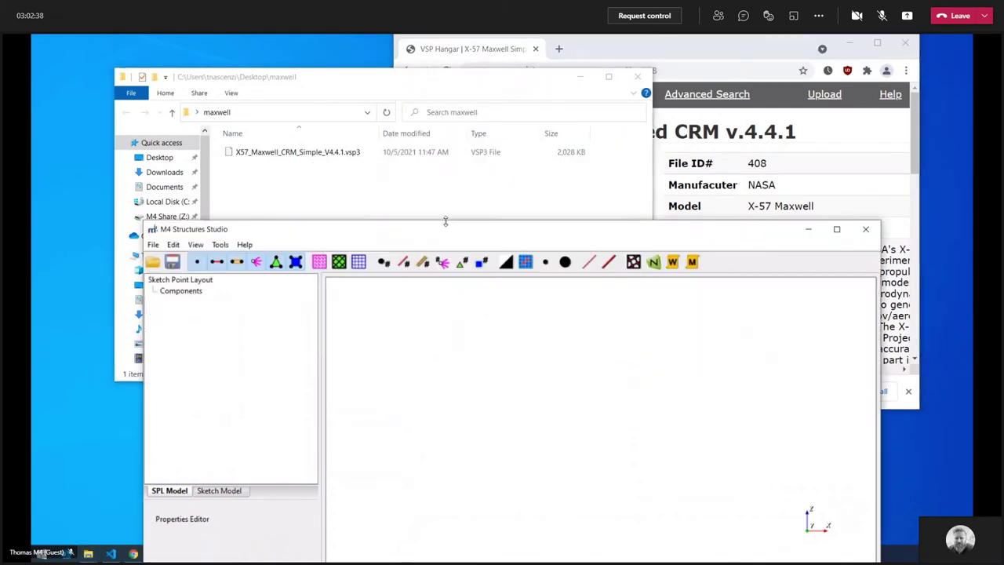
pyautogui.moveTo(444, 229); pyautogui.dragTo(538, 74)
pyautogui.click(208, 76)
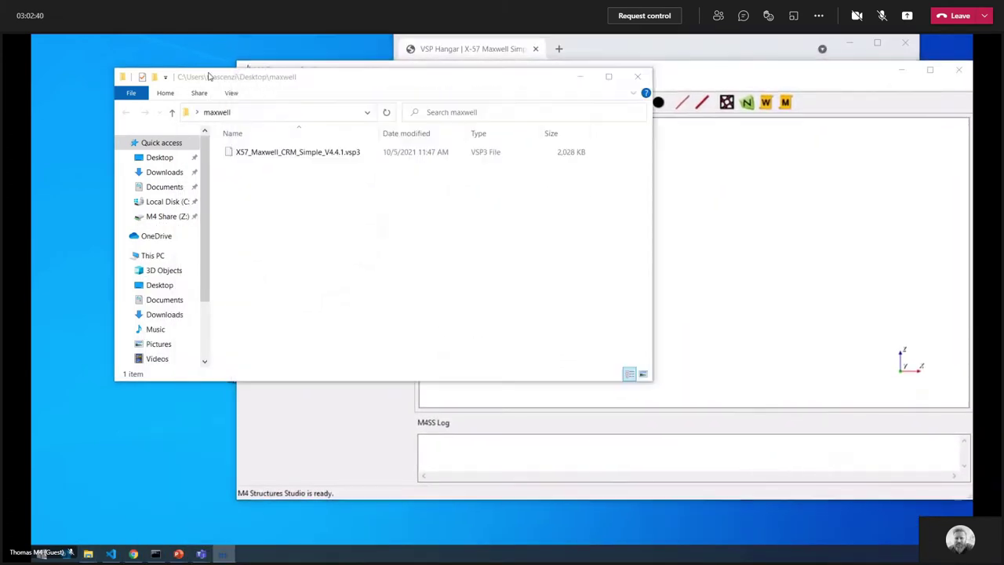
pyautogui.moveTo(209, 76); pyautogui.dragTo(152, 60)
pyautogui.click(727, 287)
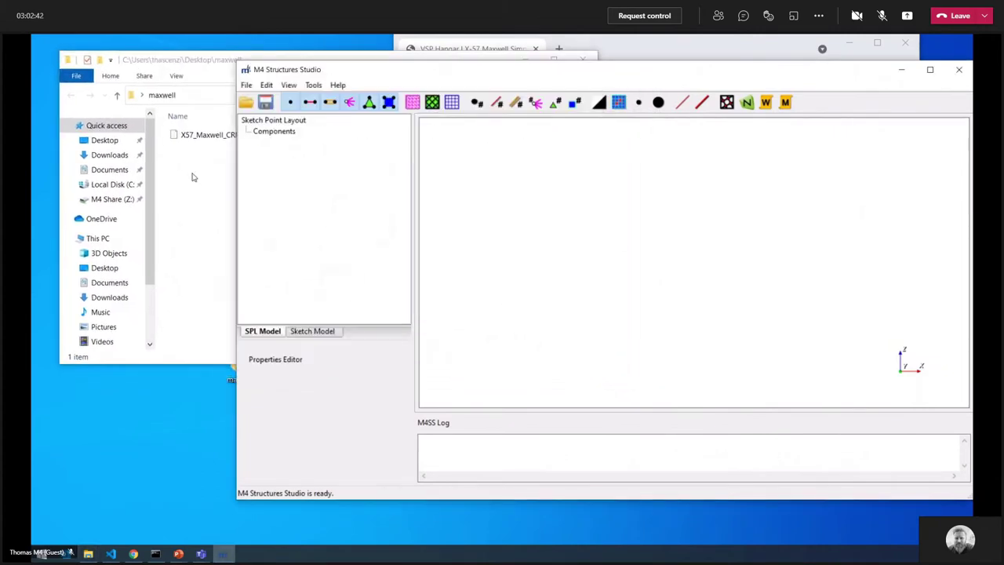
# - Import X57_Maxwell_CRM_Simple_V4.4.1.vsp3 from the maxwell folder into M4 Structures Studio and bring its window to the front
pyautogui.click(218, 136)
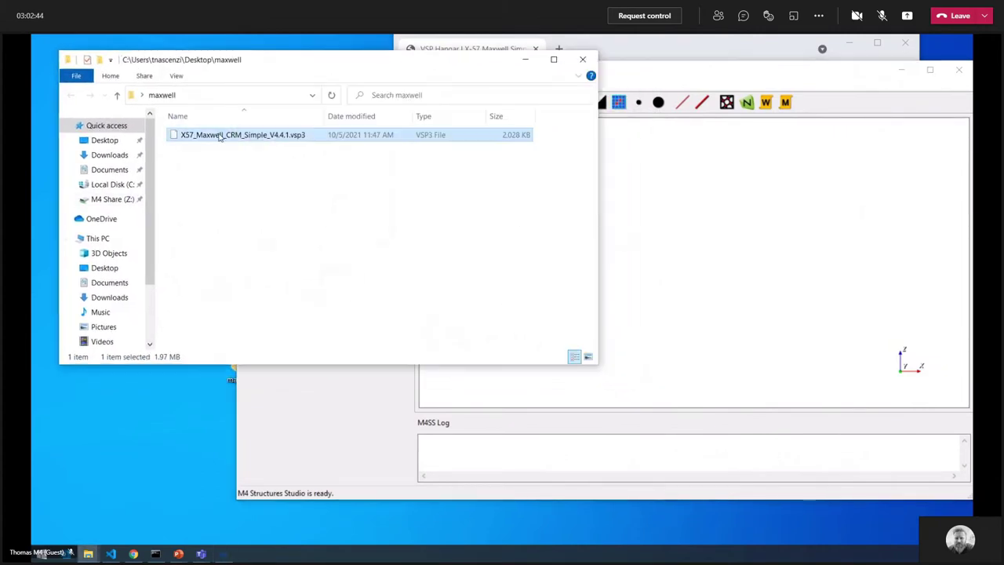
pyautogui.moveTo(199, 139); pyautogui.dragTo(707, 270)
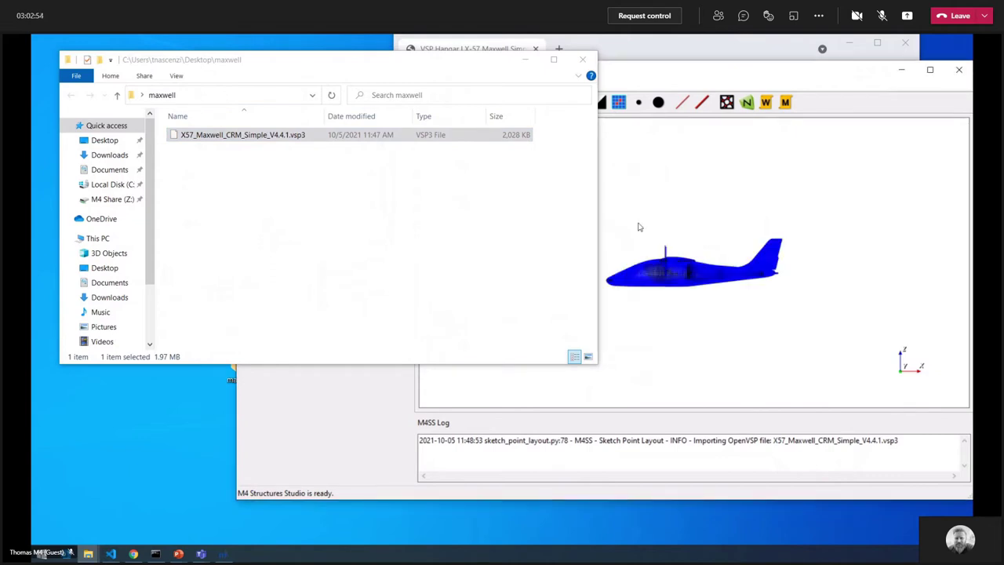
pyautogui.moveTo(658, 77); pyautogui.dragTo(509, 64)
pyautogui.click(532, 65)
# - Inspect the imported aircraft up close, display it in the Surface OpenVSP view style and return it to Wireframe
pyautogui.moveTo(558, 235); pyautogui.dragTo(497, 266)
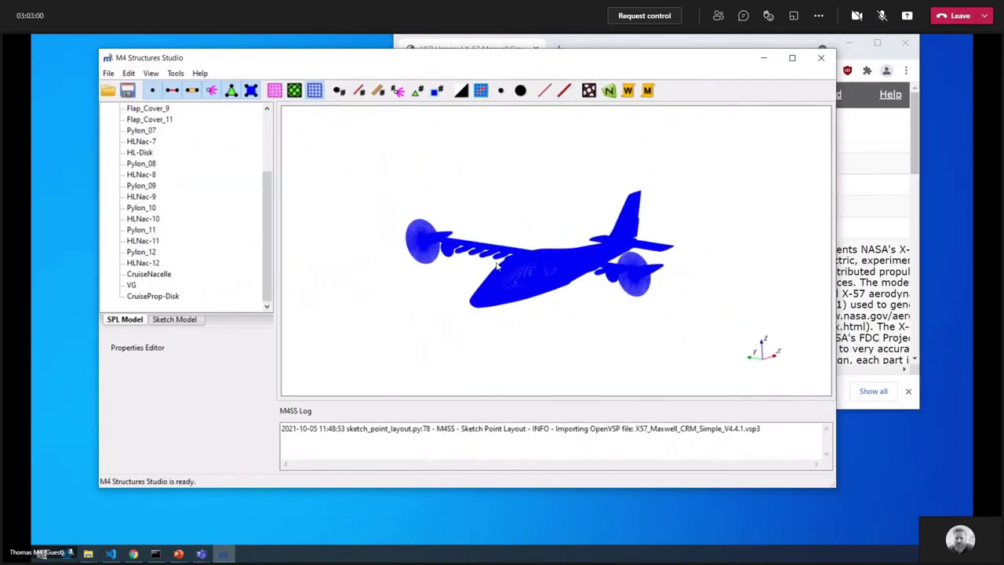
pyautogui.scroll(6, 497, 266)
pyautogui.scroll(3, 231, 297)
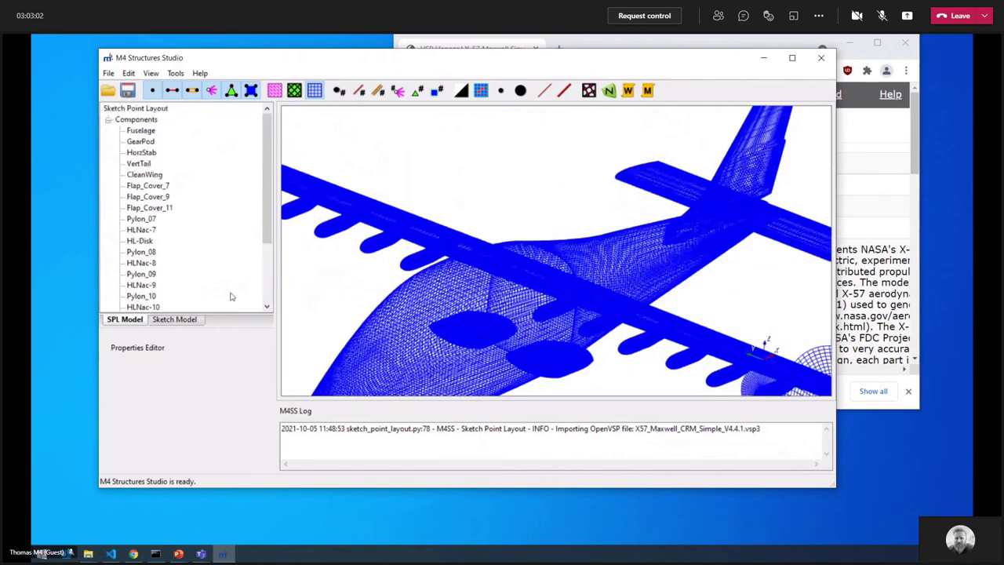
pyautogui.scroll(2, 504, 272)
pyautogui.moveTo(520, 285); pyautogui.dragTo(663, 134, button='middle')
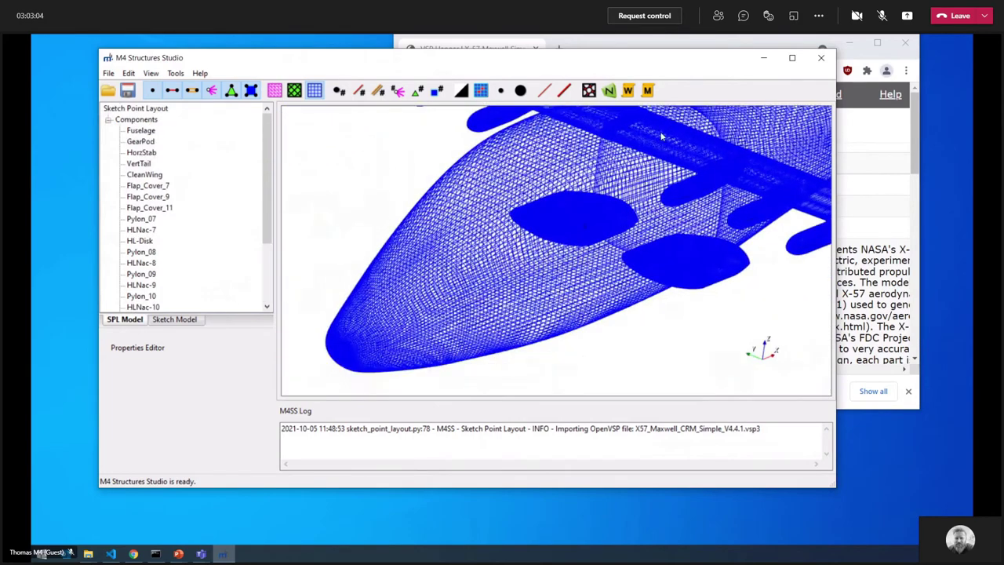
pyautogui.click(150, 73)
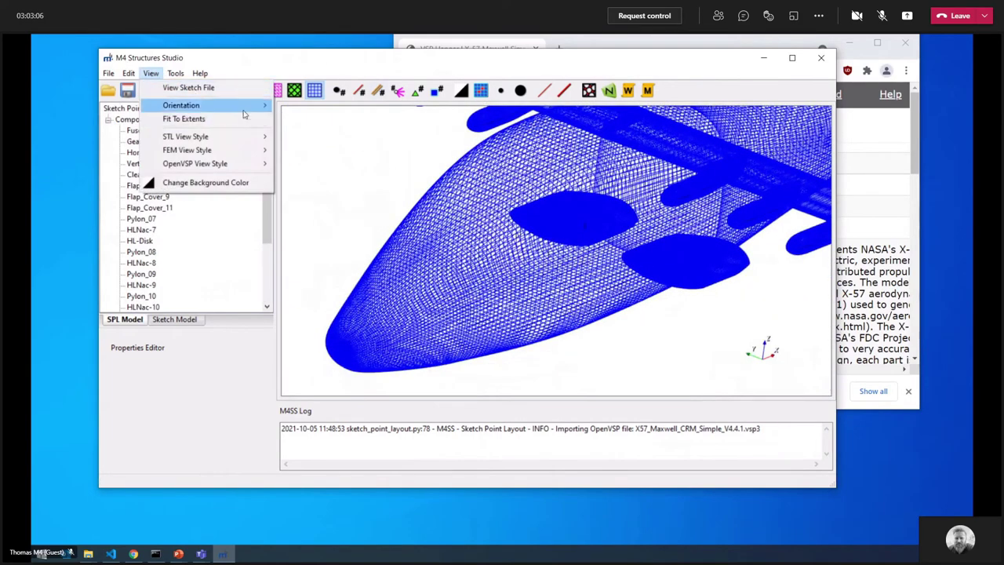
pyautogui.moveTo(244, 163)
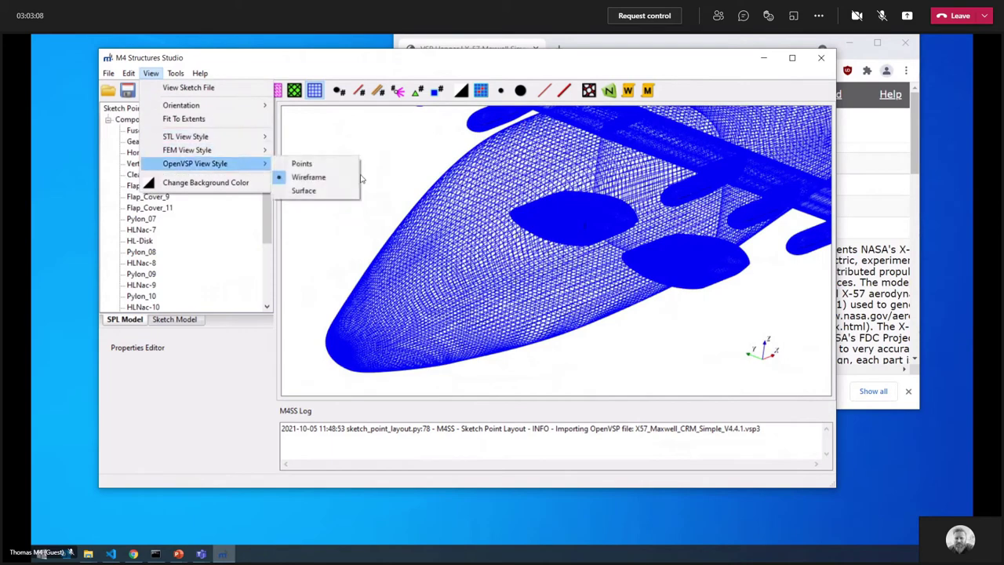
pyautogui.click(347, 191)
pyautogui.moveTo(550, 271); pyautogui.dragTo(515, 281)
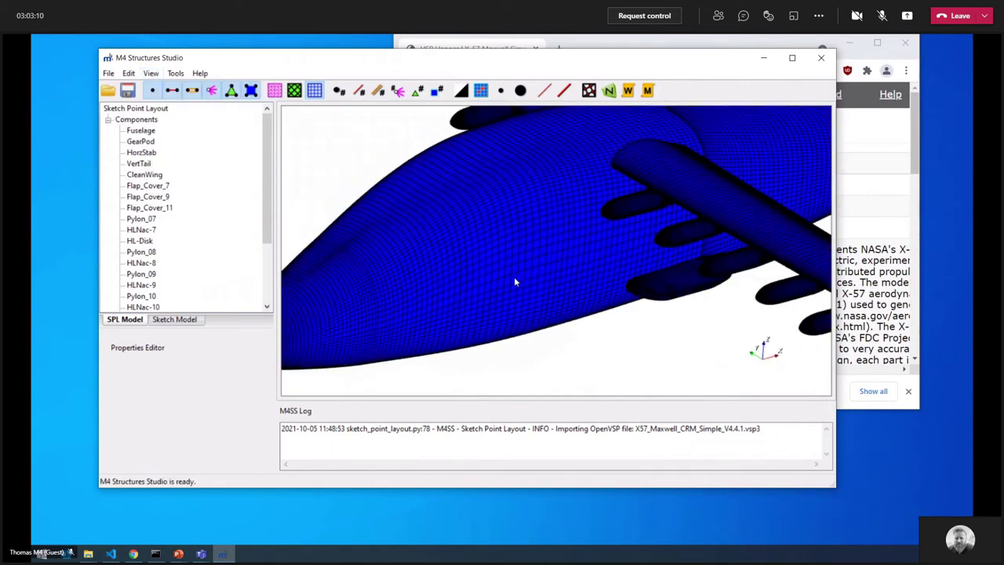
pyautogui.press('w')
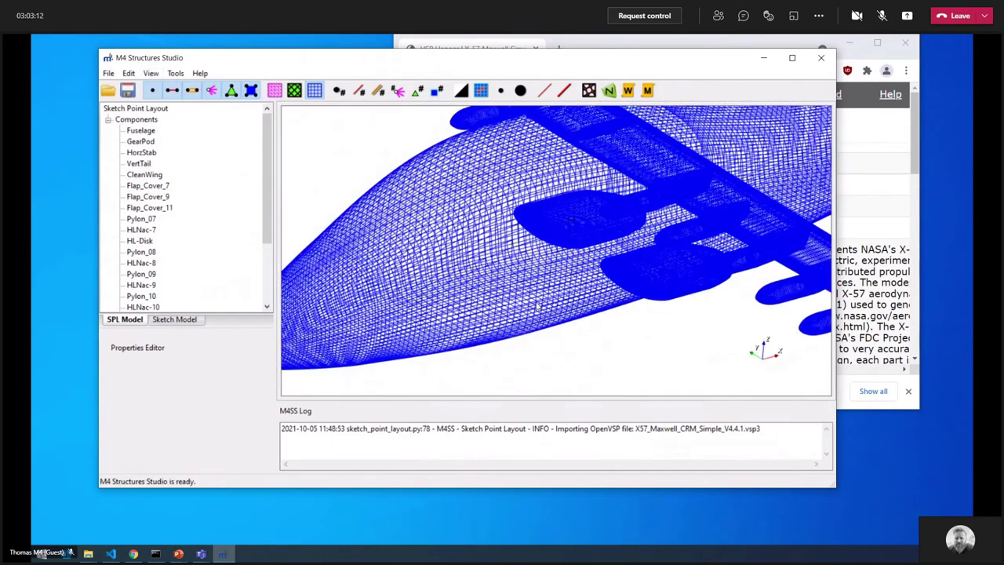
pyautogui.press('alt')
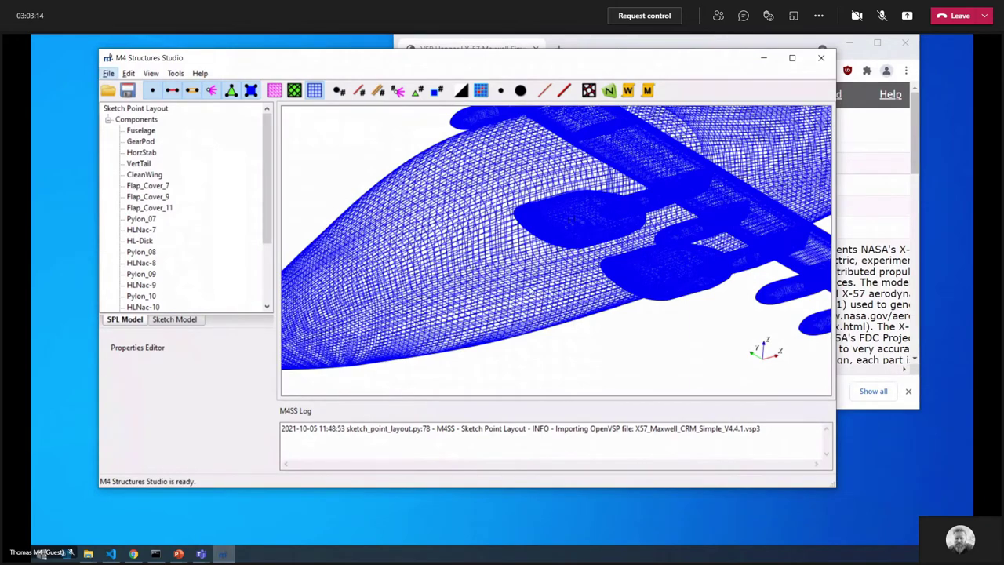
# - Examine the wireframe aircraft from several sides, including the fuselage, wing, nacelles and propeller disks
pyautogui.scroll(-5, 516, 297)
pyautogui.scroll(2, 516, 296)
pyautogui.moveTo(458, 274); pyautogui.dragTo(410, 297)
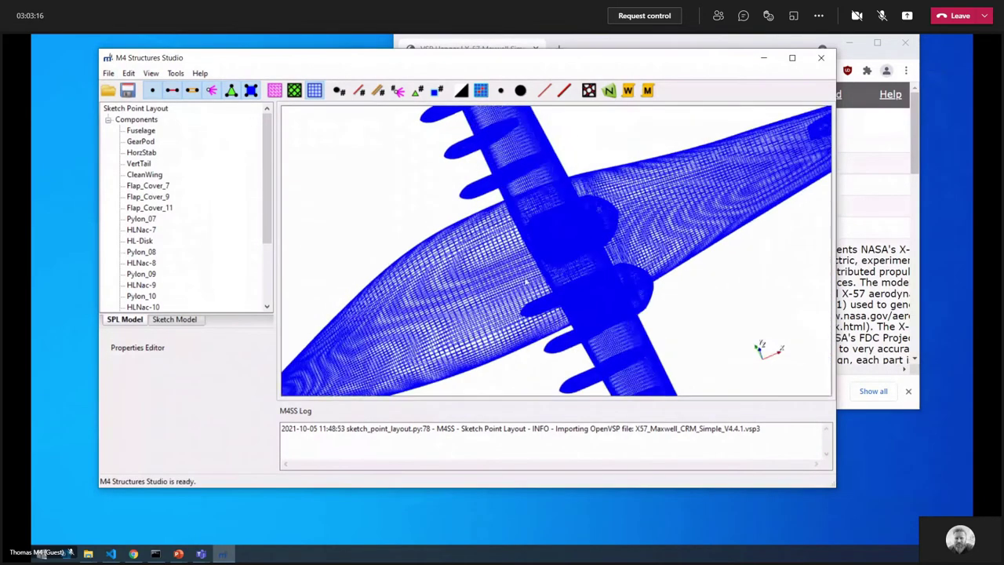
pyautogui.scroll(-4, 526, 281)
pyautogui.moveTo(515, 240); pyautogui.dragTo(517, 157)
pyautogui.hotkey('alt', 'Tab')
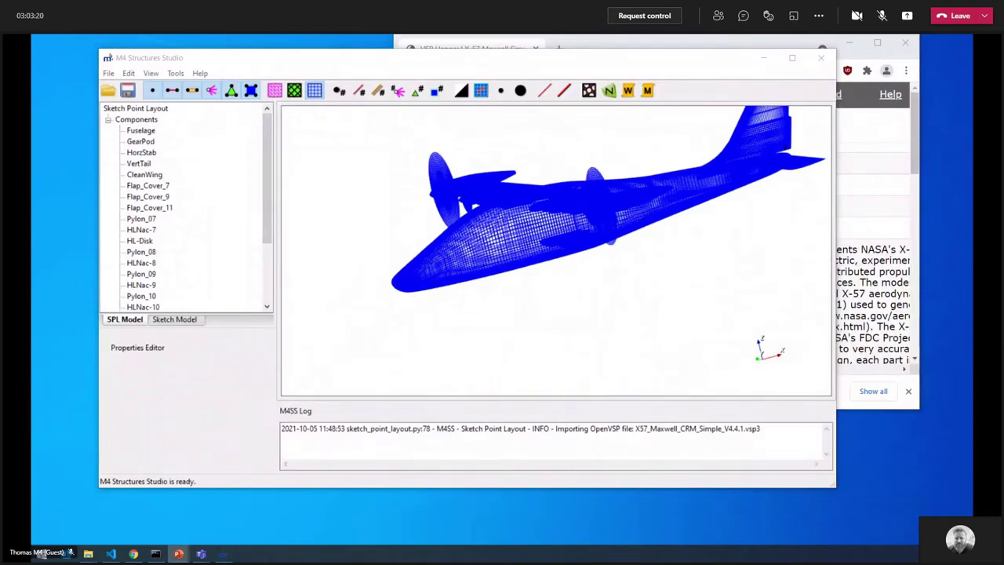
pyautogui.moveTo(459, 297); pyautogui.dragTo(574, 305)
pyautogui.scroll(2, 574, 305)
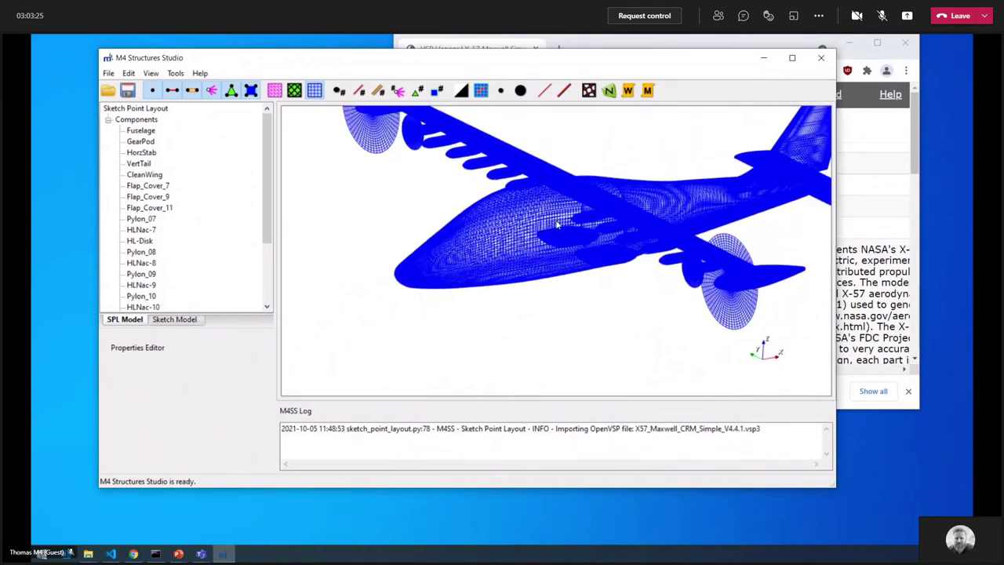
# - Start the Automated Fuselage Layout Tool on the Fuselage component with XZ as the sketch plane
pyautogui.click(148, 132)
pyautogui.rightClick(148, 134)
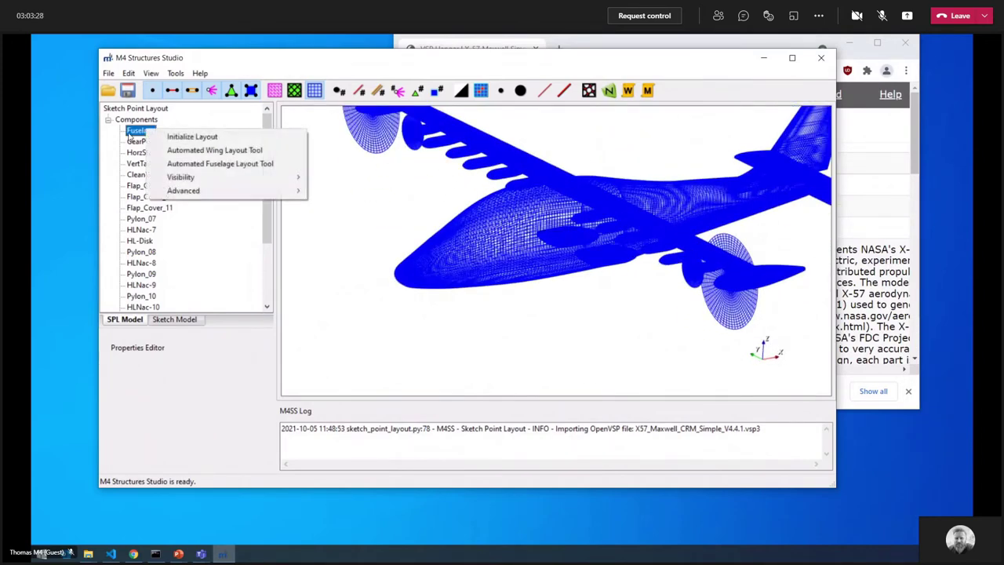
pyautogui.click(209, 163)
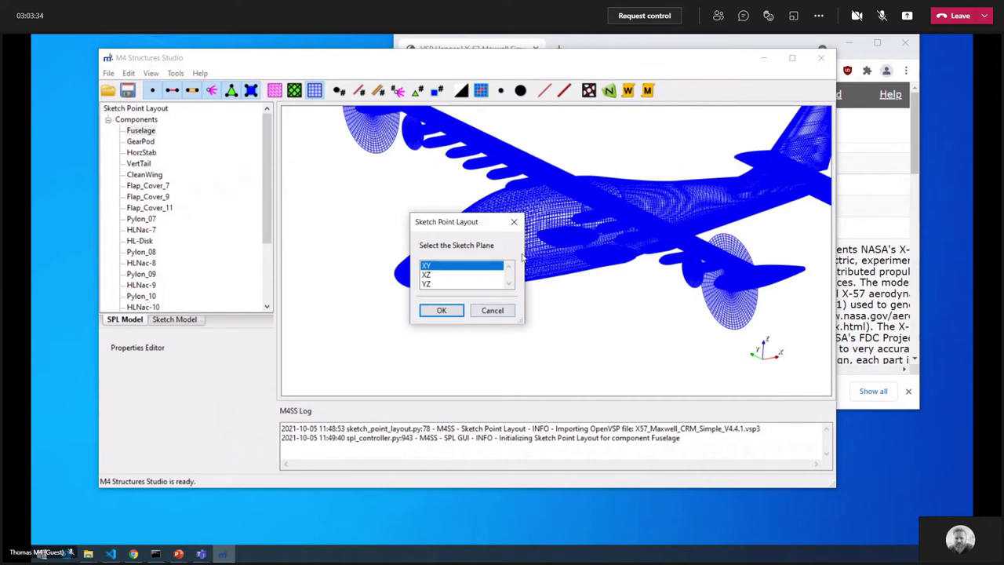
pyautogui.moveTo(457, 231)
pyautogui.mouseDown()
pyautogui.moveTo(360, 206)
pyautogui.moveTo(339, 172)
pyautogui.mouseUp()
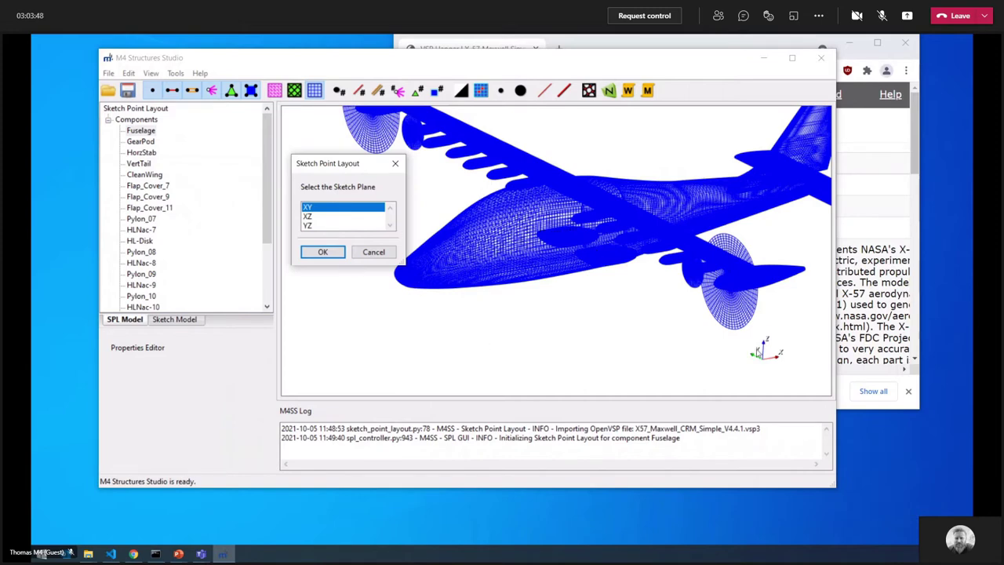
pyautogui.click(307, 217)
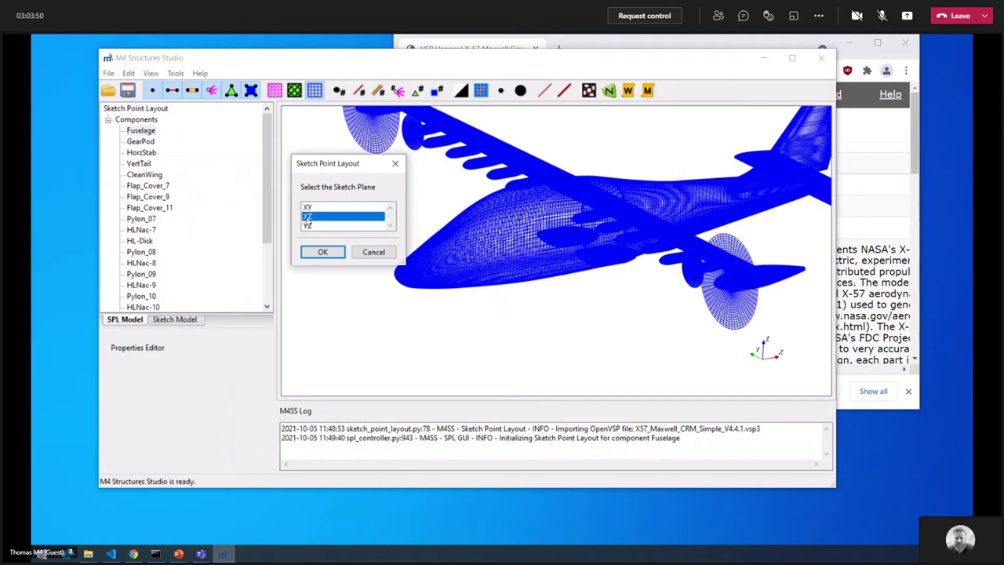
pyautogui.click(324, 252)
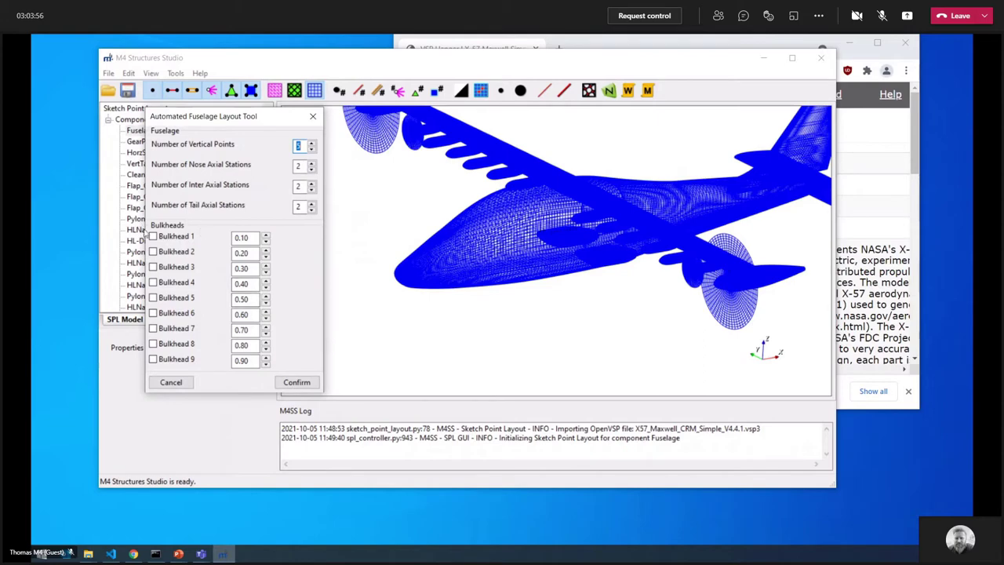
# - Lower the parametric location of Bulkhead 2 to 0.15 and restore it to 0.20
pyautogui.click(245, 237)
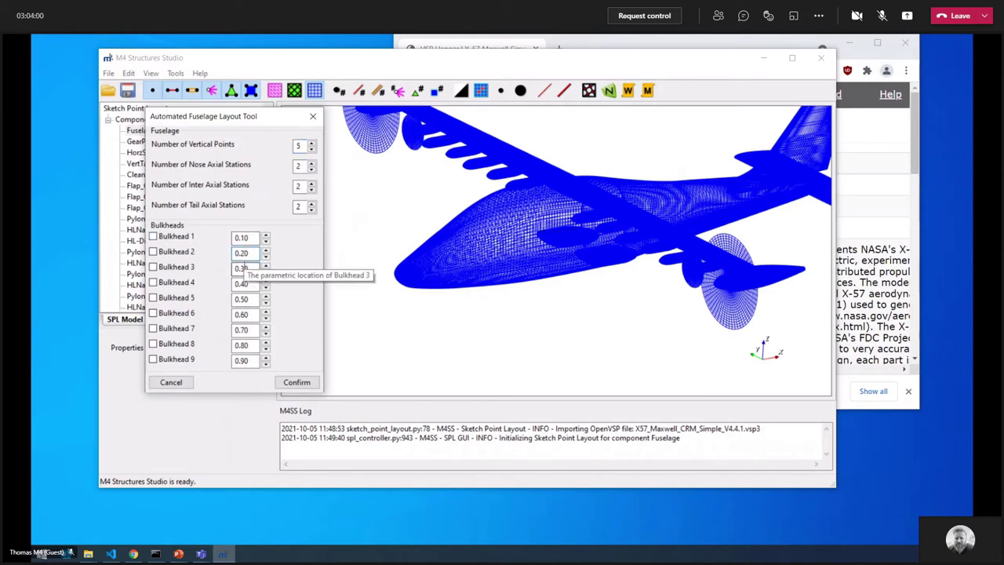
pyautogui.click(265, 255)
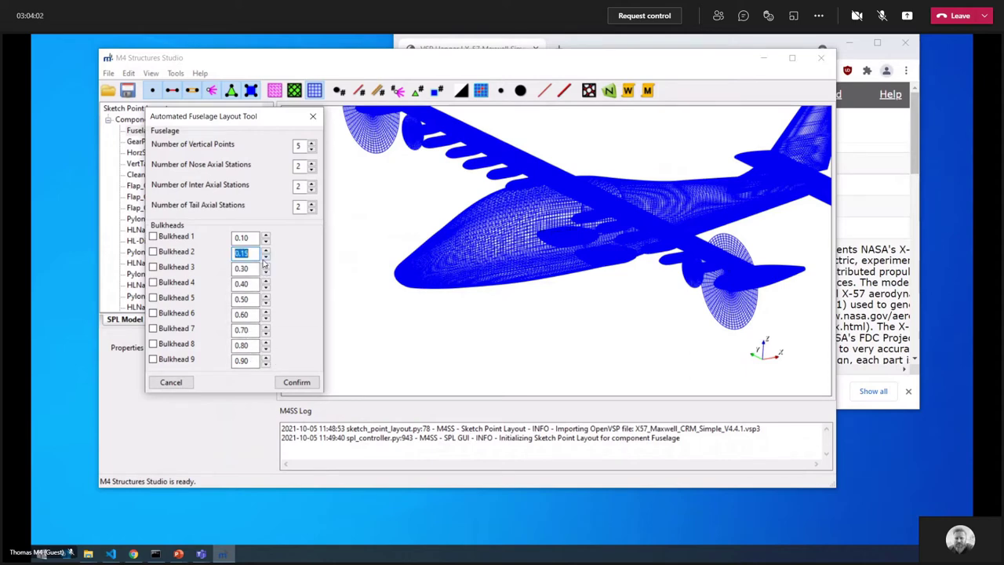
pyautogui.click(266, 248)
# - Include Bulkheads 2, 4, 5 and 6 in the fuselage layout and generate the sketch point grid
pyautogui.click(188, 253)
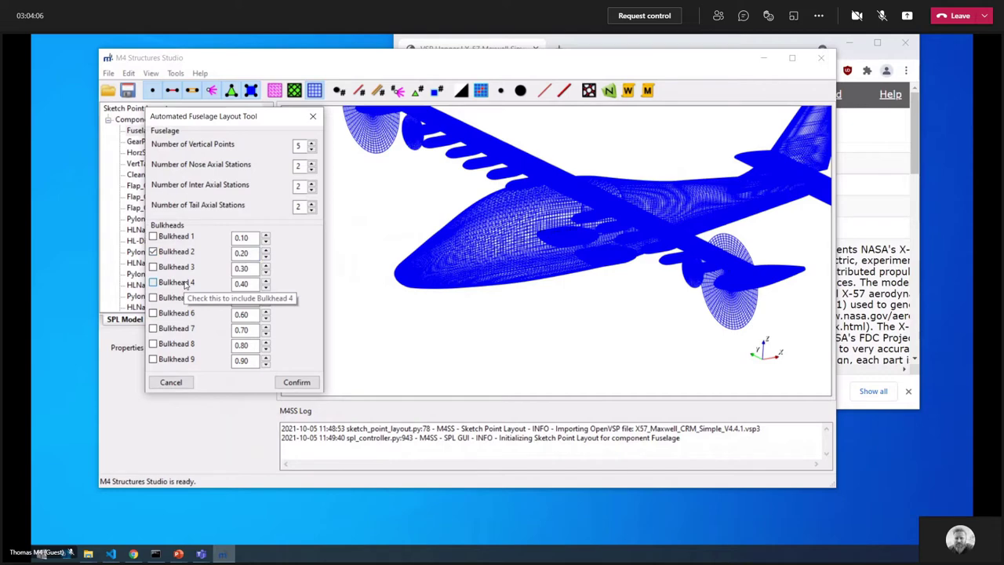
pyautogui.click(185, 283)
pyautogui.click(187, 298)
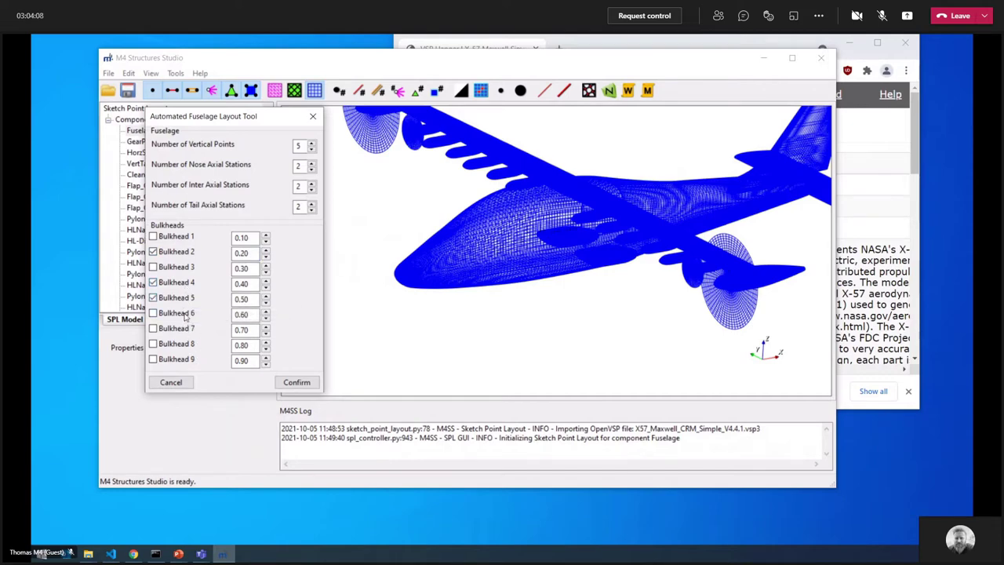
pyautogui.click(181, 351)
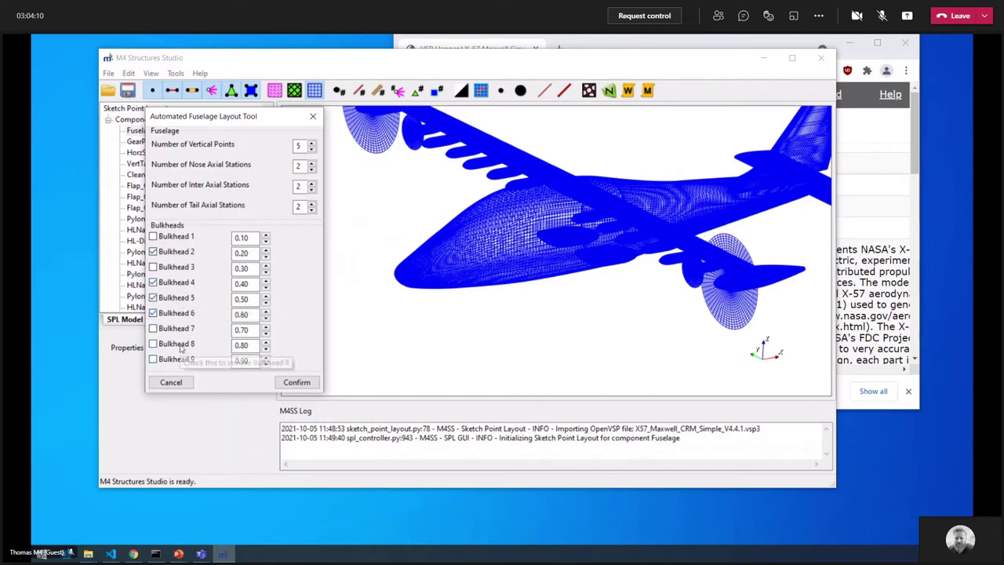
pyautogui.click(296, 382)
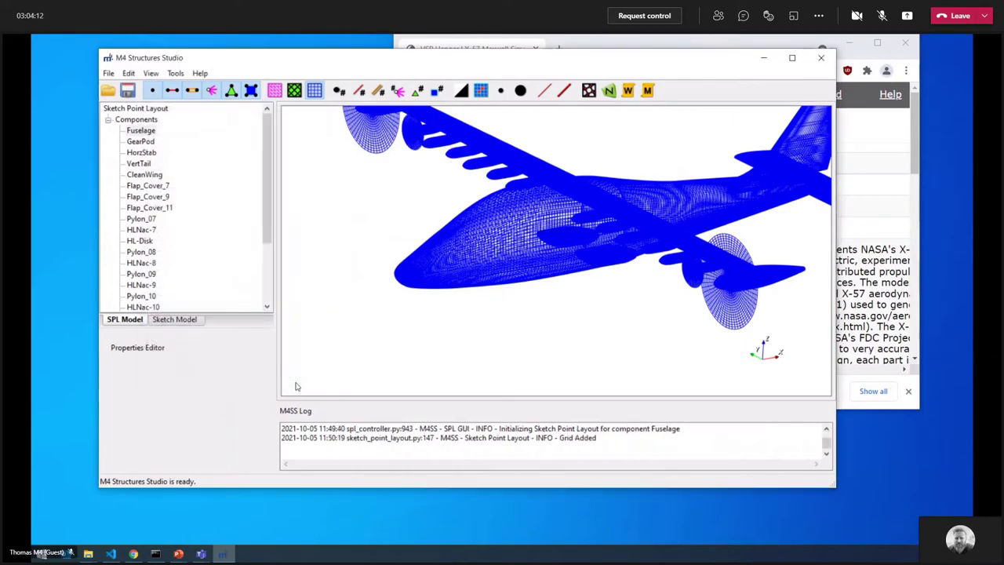
# - Examine the sketch points generated on the fuselage, from the nose to the area around the wing
pyautogui.moveTo(516, 250); pyautogui.dragTo(589, 295)
pyautogui.scroll(5, 589, 295)
pyautogui.moveTo(479, 227); pyautogui.dragTo(503, 274)
pyautogui.scroll(-6, 503, 274)
pyautogui.scroll(8, 501, 274)
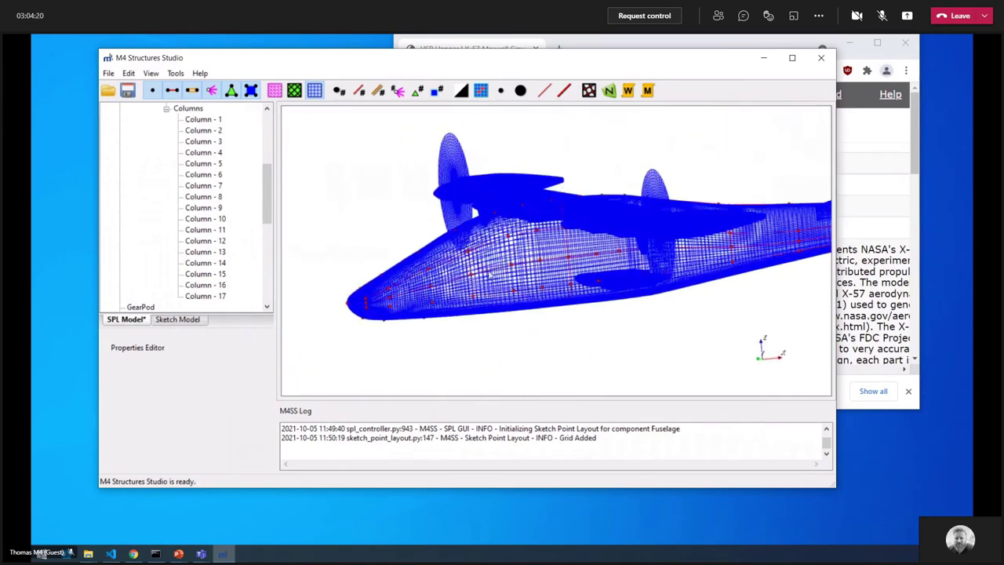
pyautogui.moveTo(491, 261); pyautogui.dragTo(510, 259)
pyautogui.scroll(-1, 510, 259)
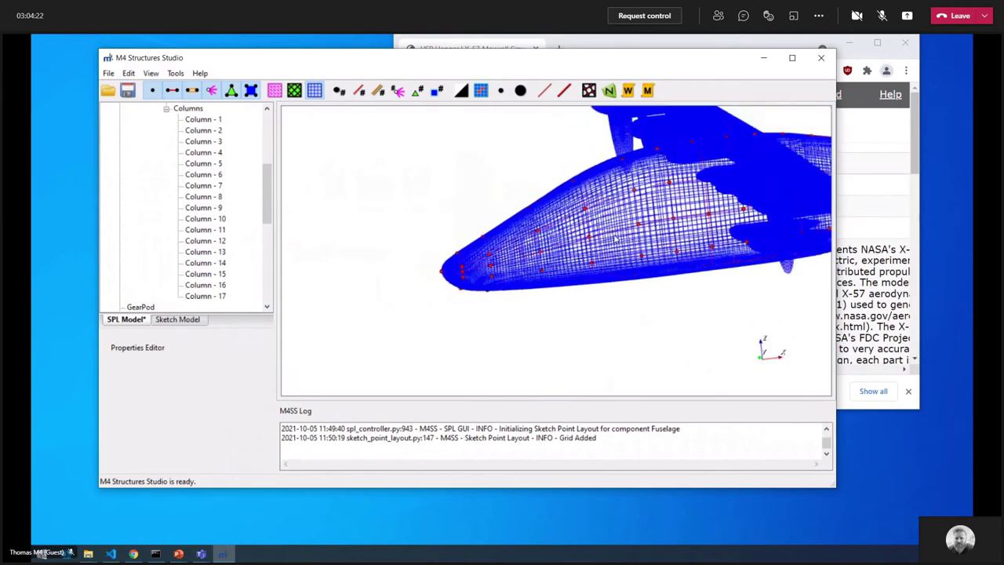
pyautogui.moveTo(509, 259); pyautogui.dragTo(398, 291, button='middle')
# - Collapse the Rows and Columns of the fuselage's Grid - 1 in the component tree and view the grid points up close
pyautogui.scroll(5, 199, 233)
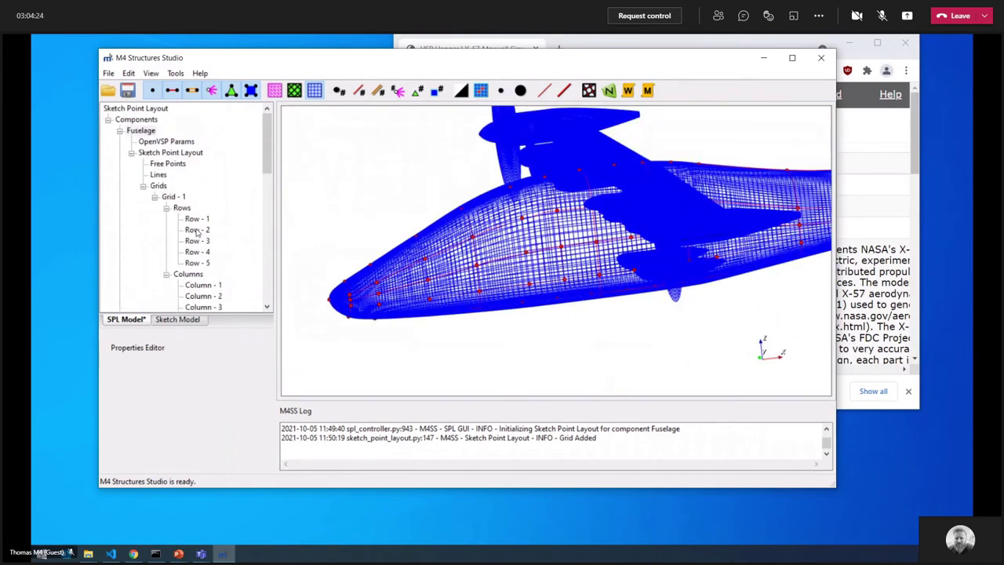
pyautogui.click(167, 274)
pyautogui.click(166, 208)
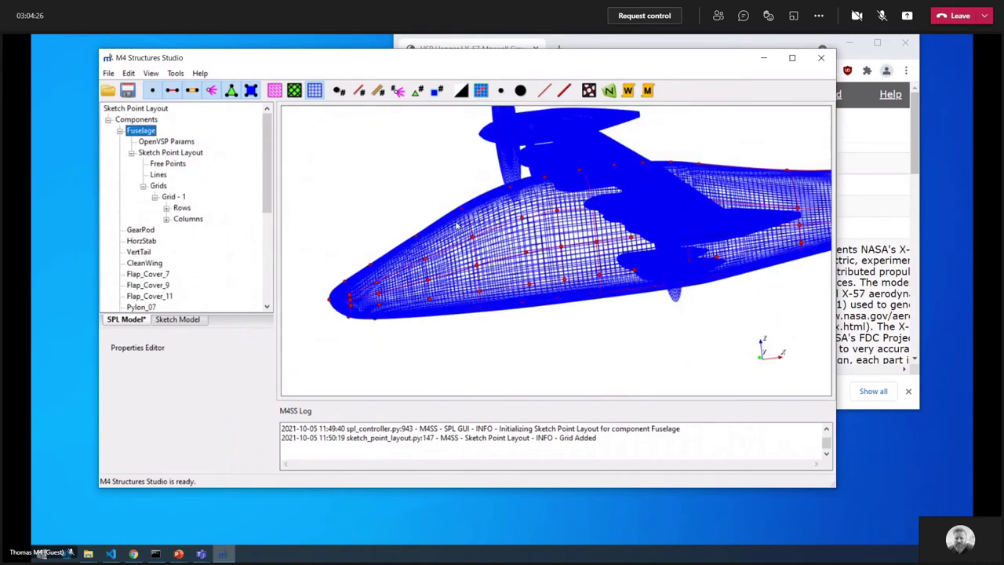
pyautogui.scroll(6, 456, 225)
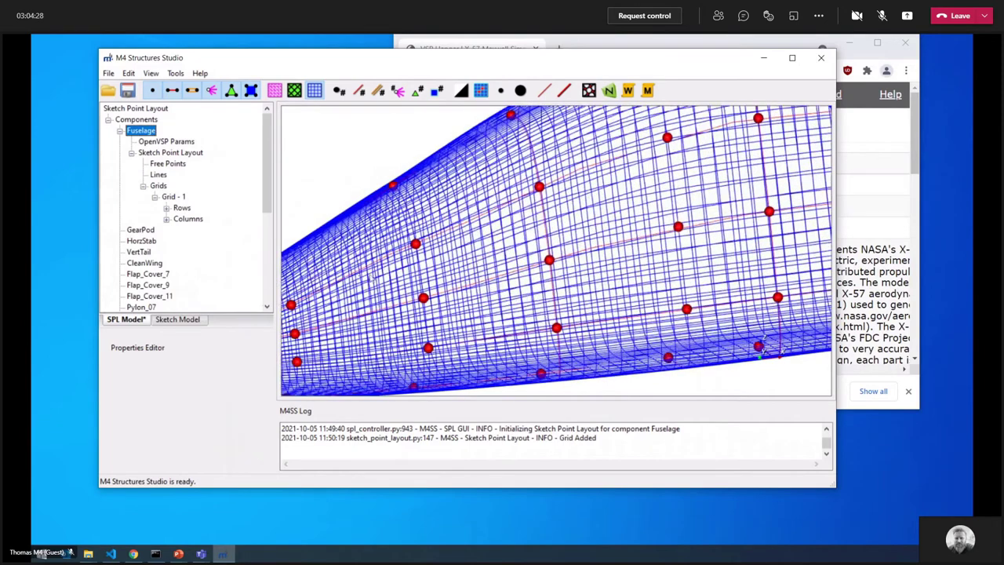
# - Examine the sketch points of the grid around the fuselage nose
pyautogui.moveTo(373, 276); pyautogui.dragTo(511, 215, button='middle')
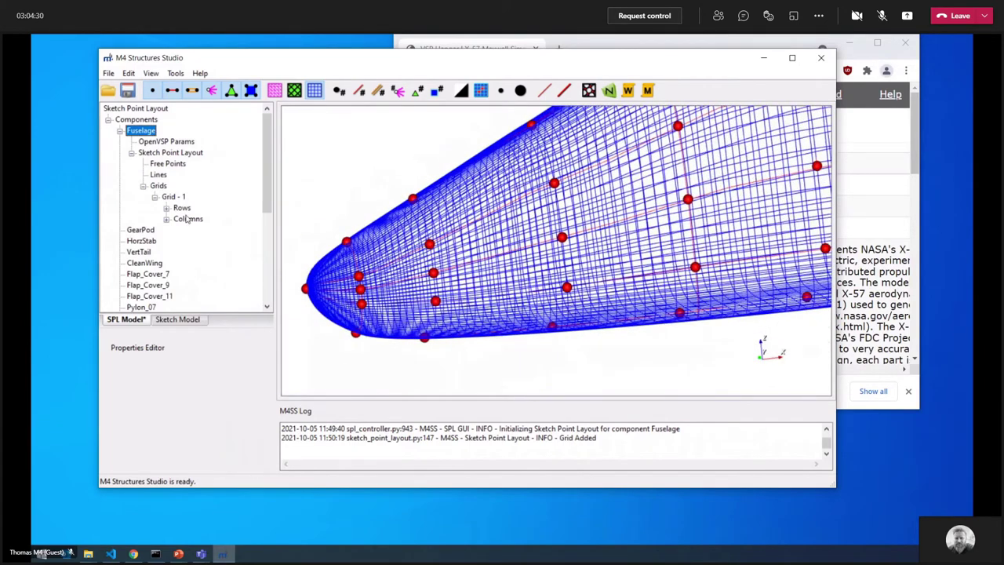
pyautogui.scroll(-1, 382, 236)
pyautogui.moveTo(382, 237); pyautogui.dragTo(444, 236, button='middle')
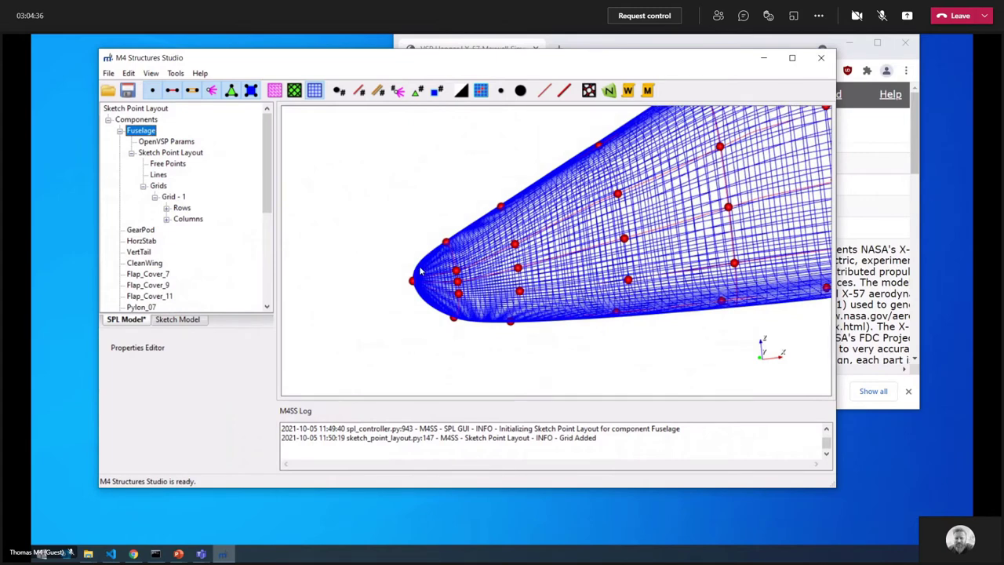
pyautogui.moveTo(420, 287); pyautogui.dragTo(437, 283, button='middle')
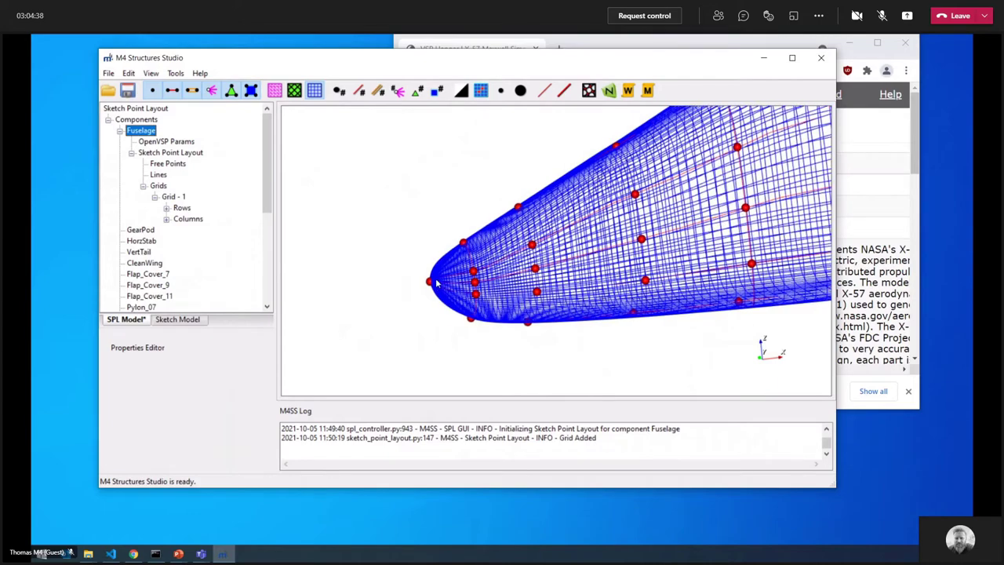
pyautogui.scroll(-6, 646, 283)
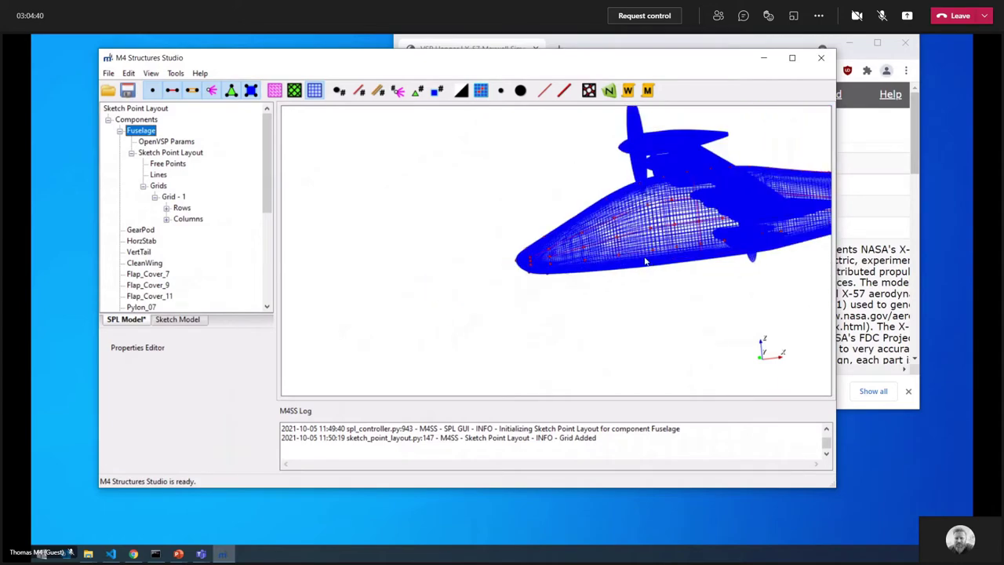
pyautogui.scroll(8, 646, 283)
pyautogui.scroll(-1, 646, 283)
pyautogui.moveTo(457, 290); pyautogui.dragTo(489, 282, button='middle')
pyautogui.scroll(-1, 488, 285)
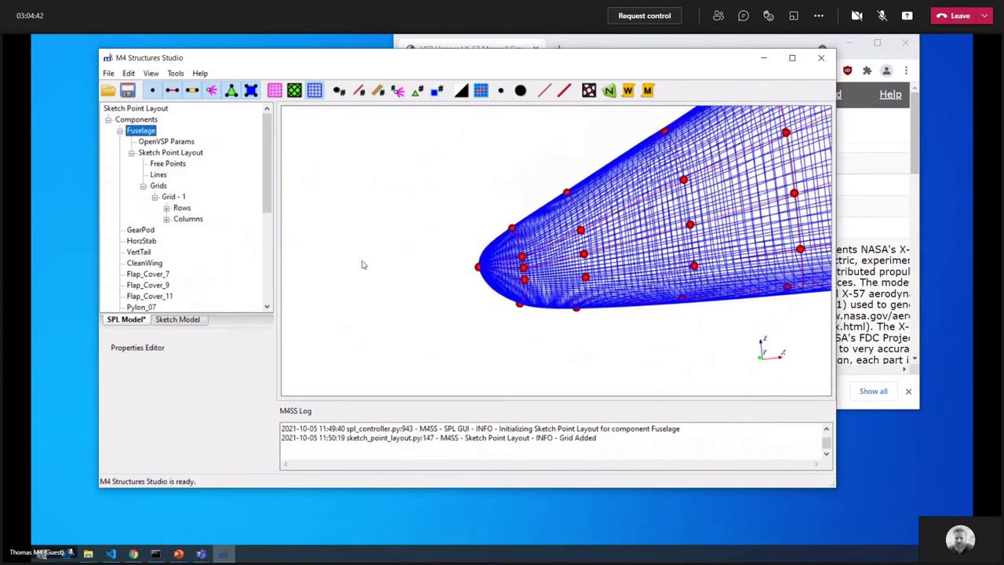
# - Set U1 and U4 of the fuselage's Grid - 1 to 0.1 to pull its forward edge back from the nose tip
pyautogui.click(167, 197)
pyautogui.moveTo(403, 217); pyautogui.dragTo(394, 257)
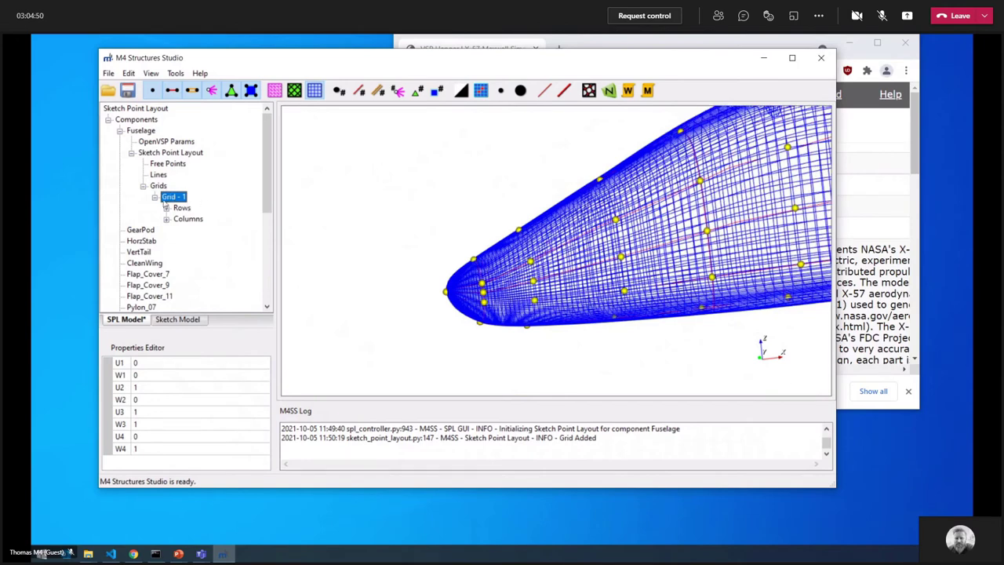
pyautogui.click(147, 363)
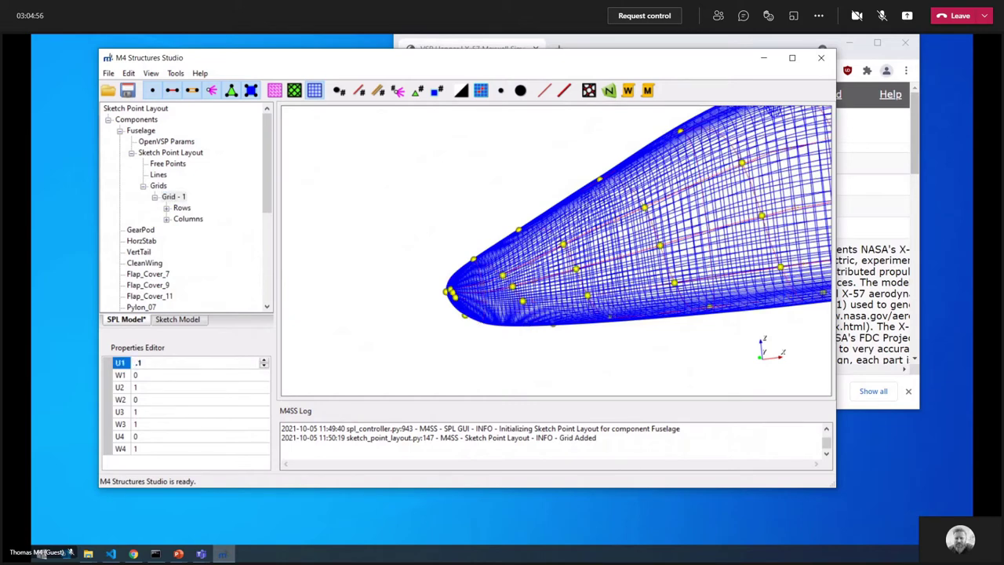
pyautogui.click(156, 439)
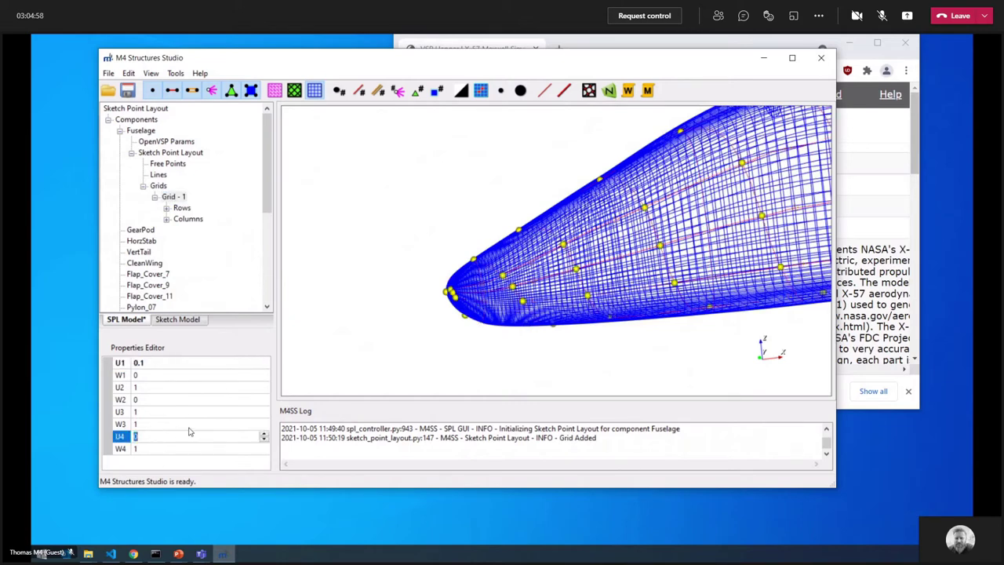
pyautogui.write('.1')
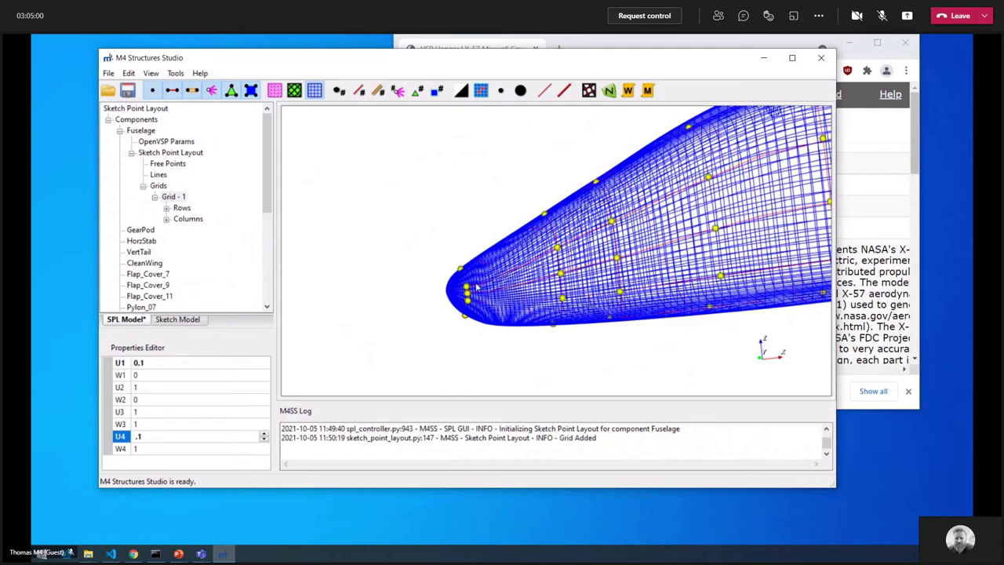
pyautogui.scroll(-6, 608, 213)
pyautogui.moveTo(539, 275); pyautogui.dragTo(622, 249, button='middle')
pyautogui.scroll(5, 476, 284)
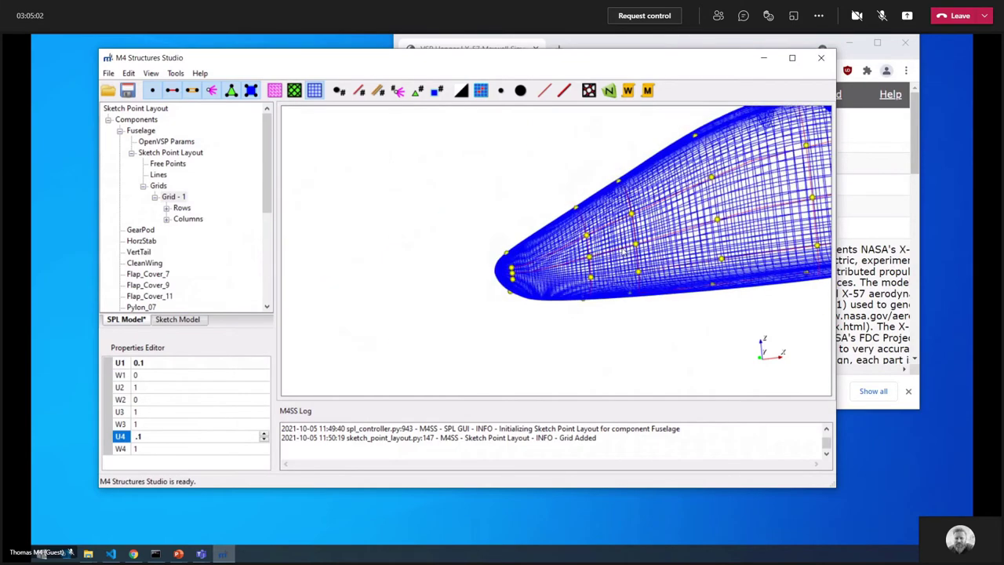
pyautogui.scroll(4, 623, 250)
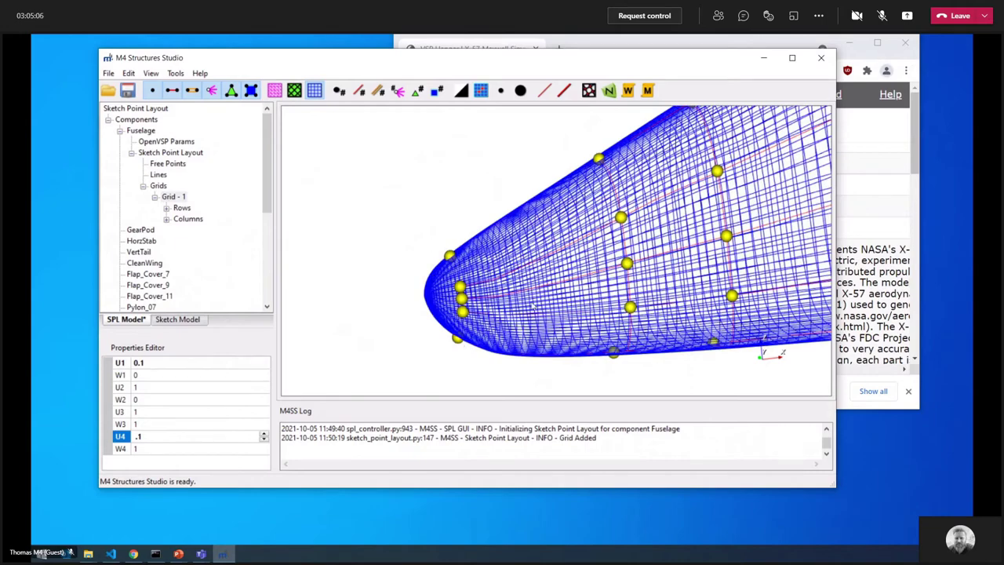
# - Set U2 and U3 of the fuselage's Grid - 1 to 0.925 to move its aft edge forward of the tail tip
pyautogui.scroll(-5, 548, 308)
pyautogui.moveTo(655, 269); pyautogui.dragTo(388, 287, button='middle')
pyautogui.moveTo(387, 287); pyautogui.dragTo(490, 267)
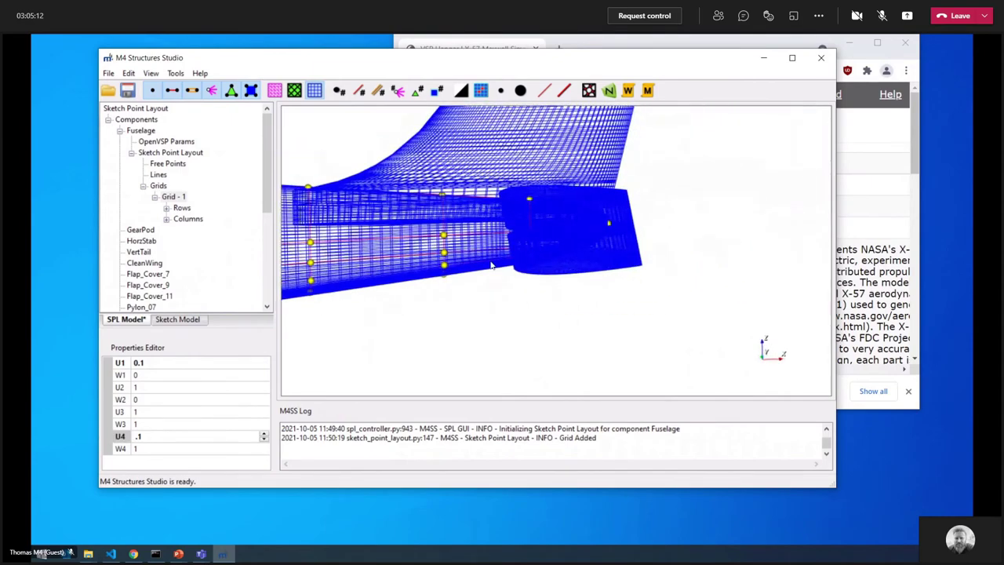
pyautogui.click(154, 386)
pyautogui.write('.92')
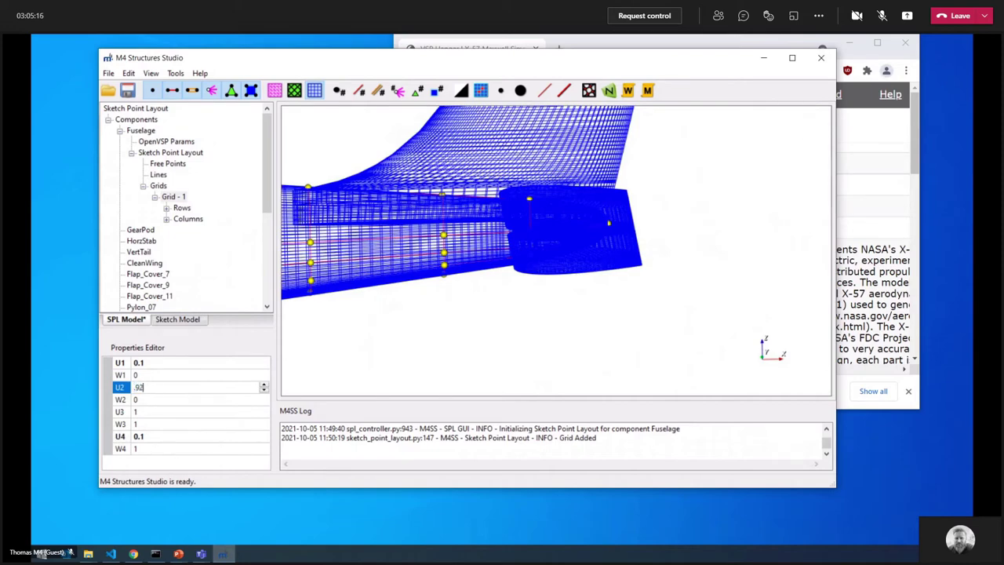
pyautogui.write('5')
pyautogui.click(154, 411)
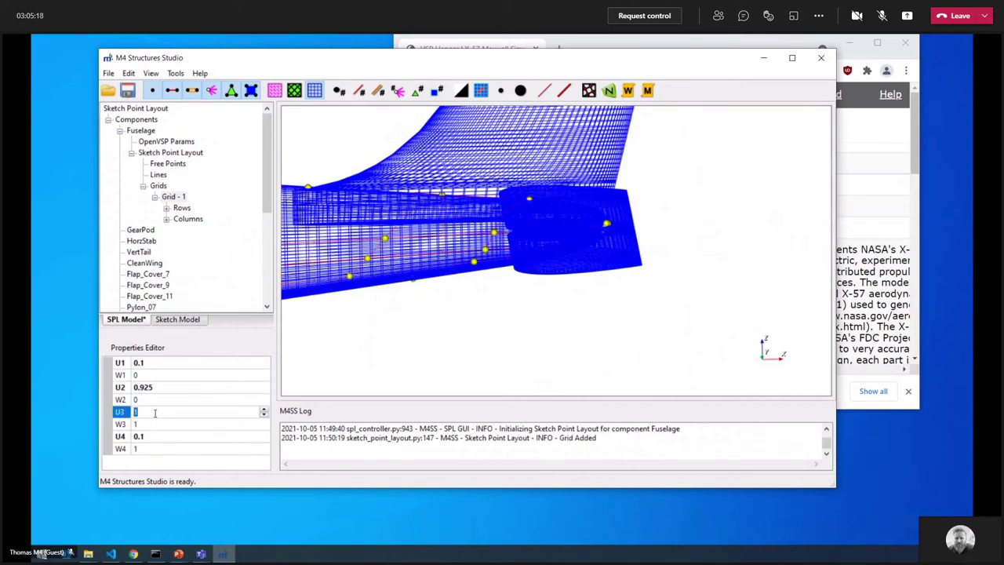
pyautogui.write('.925')
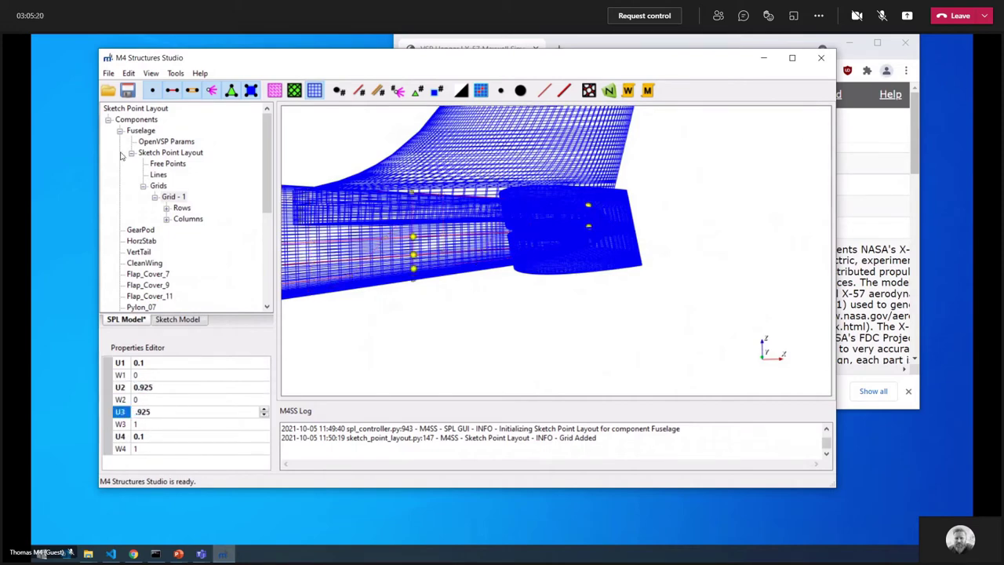
# - Show only the fuselage, snap the view to it, and inspect its grid points from the tail to the nose
pyautogui.rightClick(137, 132)
pyautogui.moveTo(193, 181)
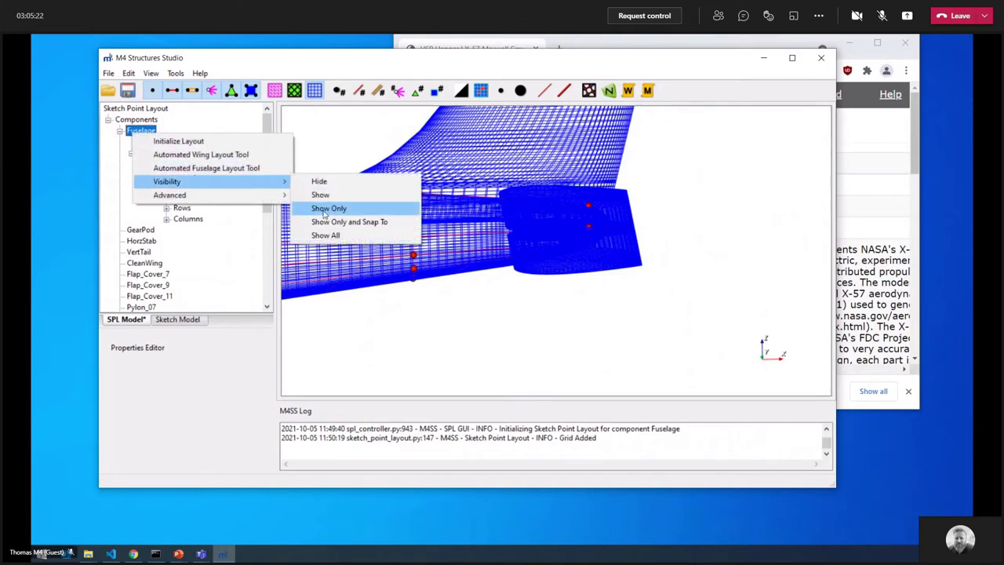
pyautogui.click(336, 222)
pyautogui.scroll(7, 609, 283)
pyautogui.scroll(-1, 608, 283)
pyautogui.moveTo(704, 259); pyautogui.dragTo(275, 258, button='middle')
pyautogui.scroll(1, 638, 242)
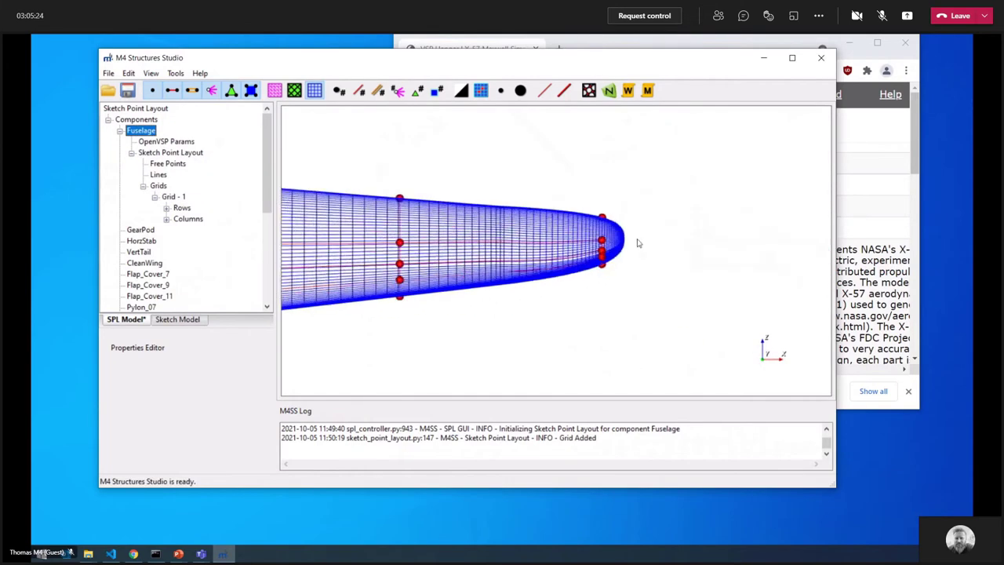
pyautogui.scroll(-1, 636, 243)
pyautogui.moveTo(355, 302); pyautogui.dragTo(538, 286, button='middle')
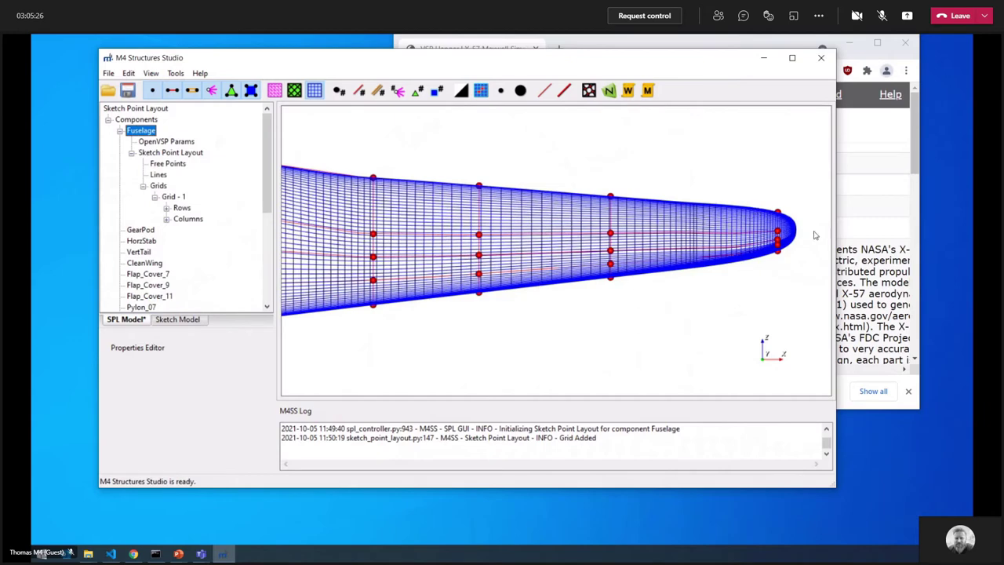
pyautogui.scroll(-8, 567, 269)
pyautogui.scroll(4, 557, 260)
pyautogui.moveTo(462, 274); pyautogui.dragTo(479, 298, button='middle')
pyautogui.moveTo(480, 302); pyautogui.dragTo(450, 312)
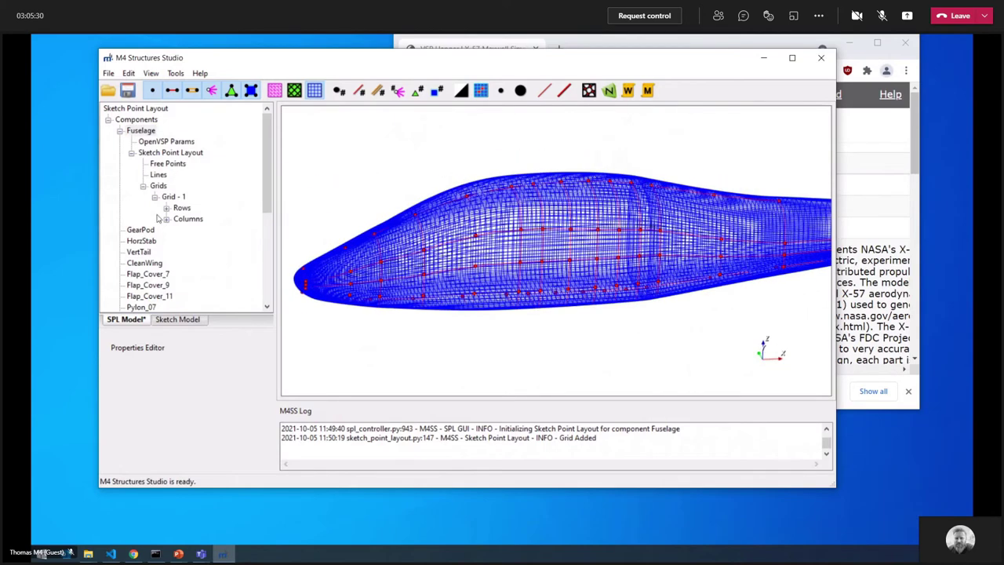
# - Show all components of the aircraft model again
pyautogui.rightClick(142, 130)
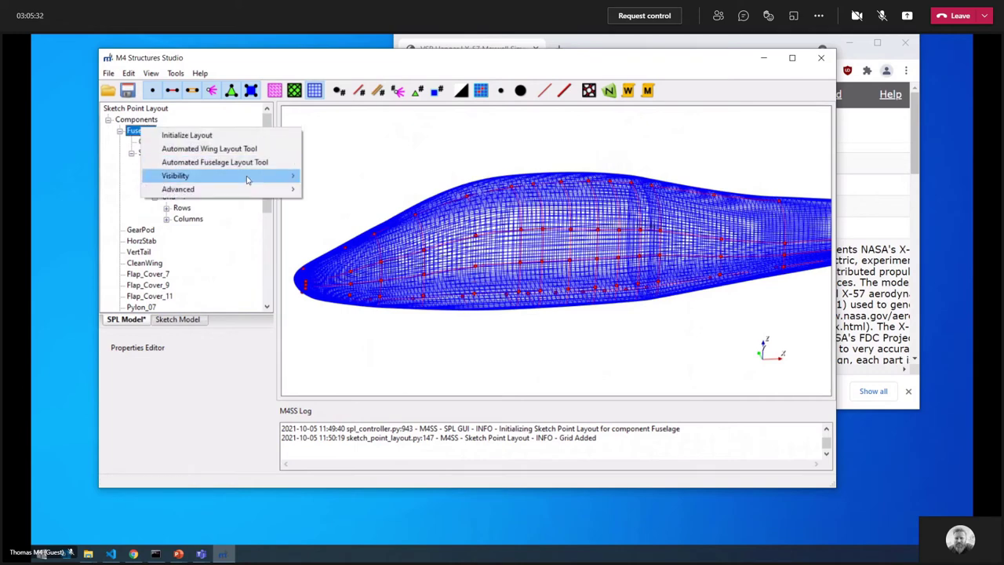
pyautogui.moveTo(246, 180)
pyautogui.click(362, 228)
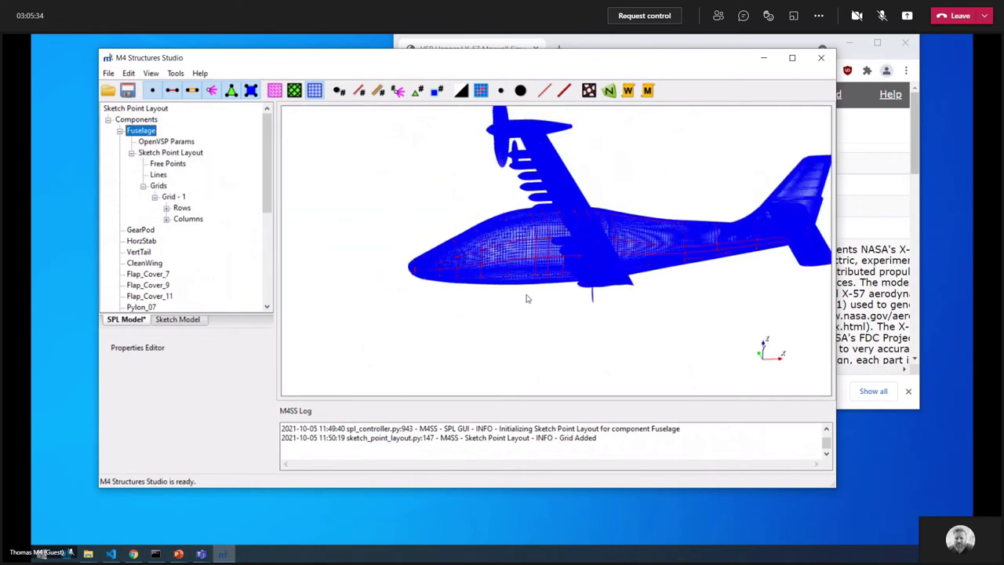
pyautogui.moveTo(527, 298); pyautogui.dragTo(520, 264)
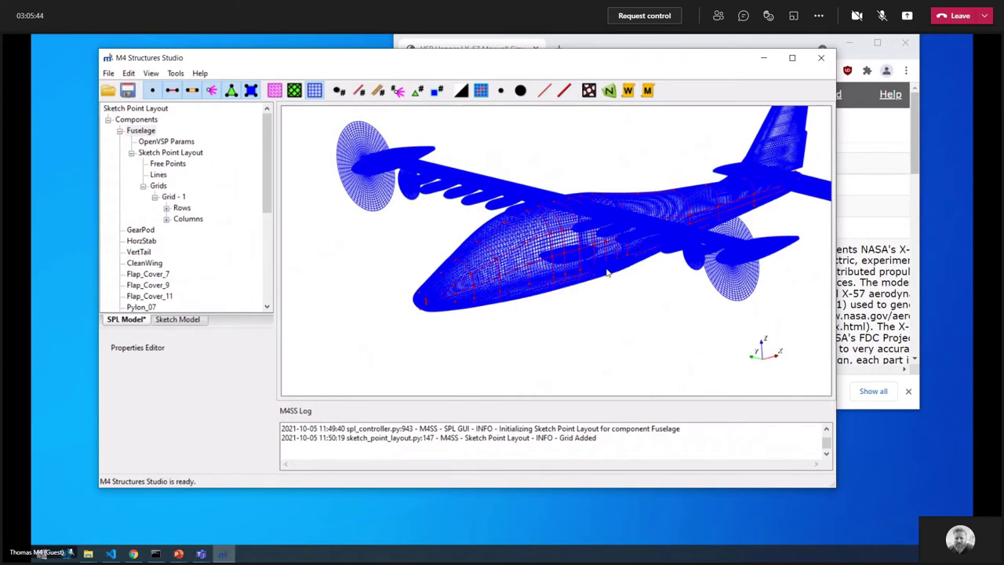
# - Collapse the Fuselage entry and start the Automated Wing Layout Tool for CleanWing with XY as the sketch plane
pyautogui.moveTo(593, 267); pyautogui.dragTo(520, 342)
pyautogui.moveTo(520, 287); pyautogui.dragTo(535, 352, button='middle')
pyautogui.moveTo(502, 236); pyautogui.dragTo(544, 245)
pyautogui.moveTo(494, 307); pyautogui.dragTo(551, 156)
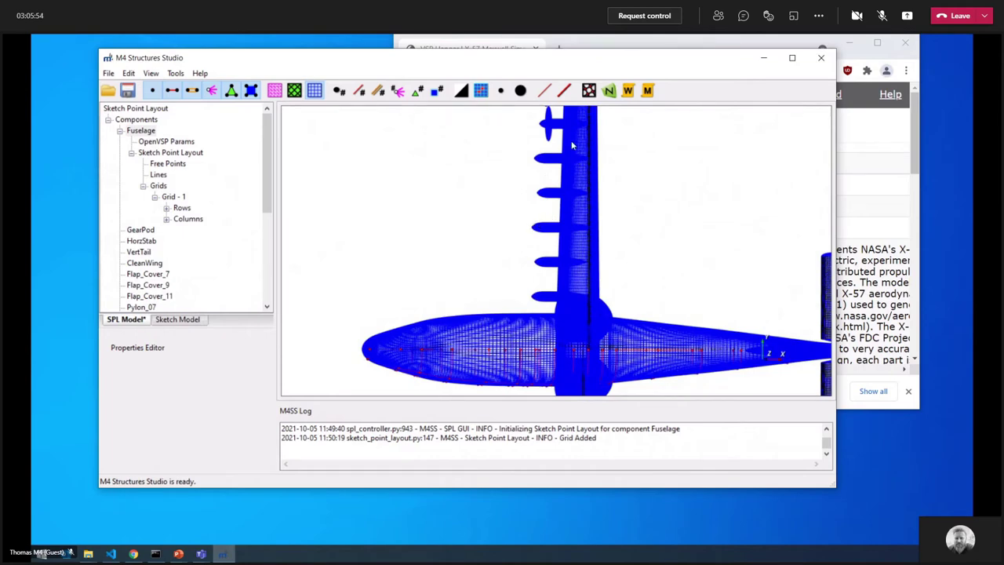
pyautogui.moveTo(572, 295); pyautogui.dragTo(575, 271)
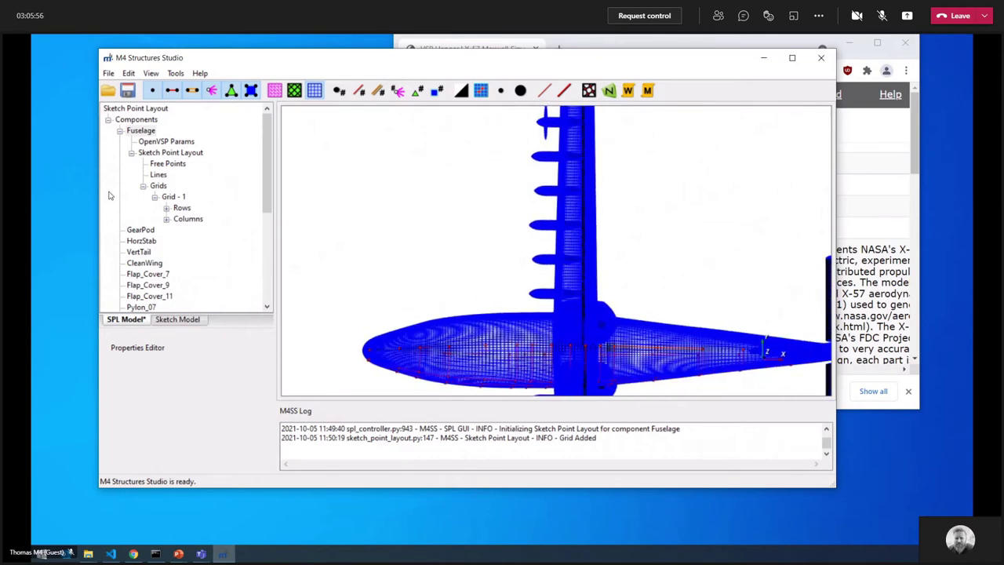
pyautogui.click(119, 131)
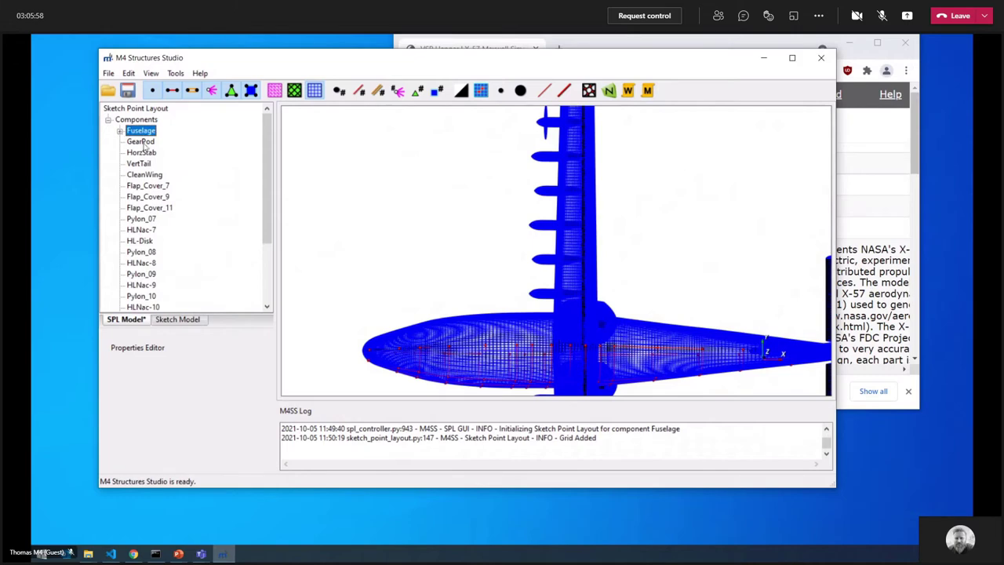
pyautogui.rightClick(155, 175)
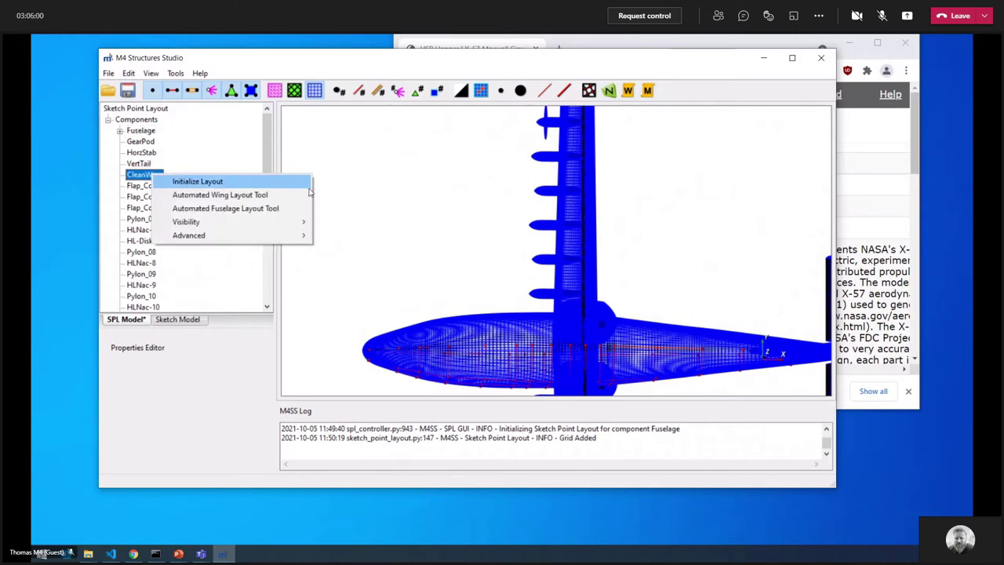
pyautogui.click(210, 195)
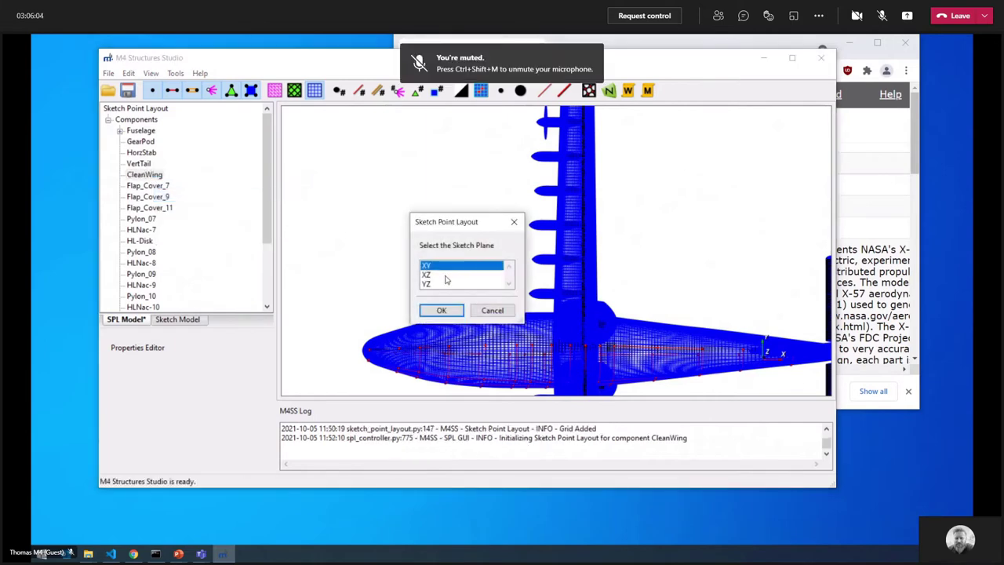
pyautogui.click(441, 309)
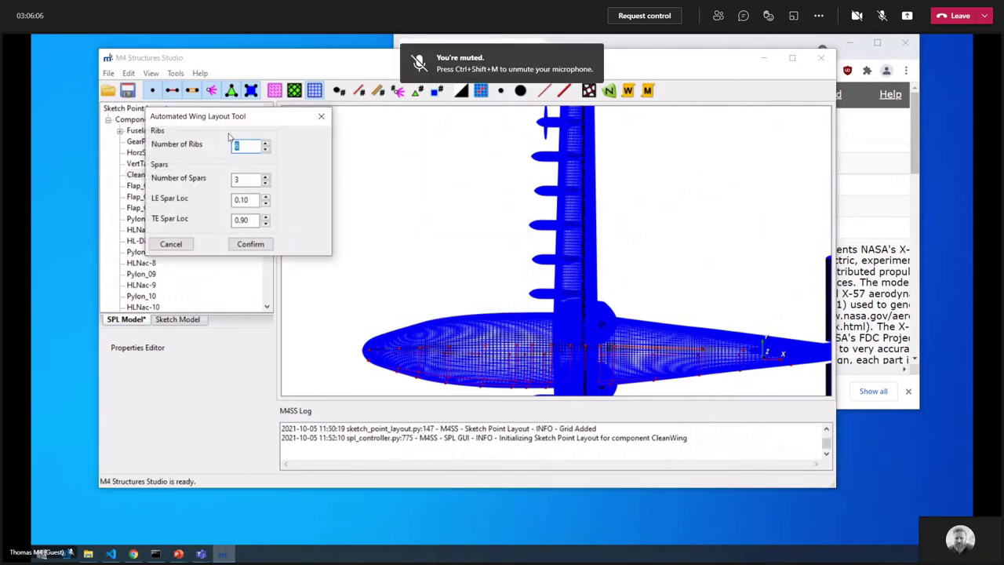
# - Set the number of ribs to 9 and the number of spars to 2 for the CleanWing layout
pyautogui.click(246, 180)
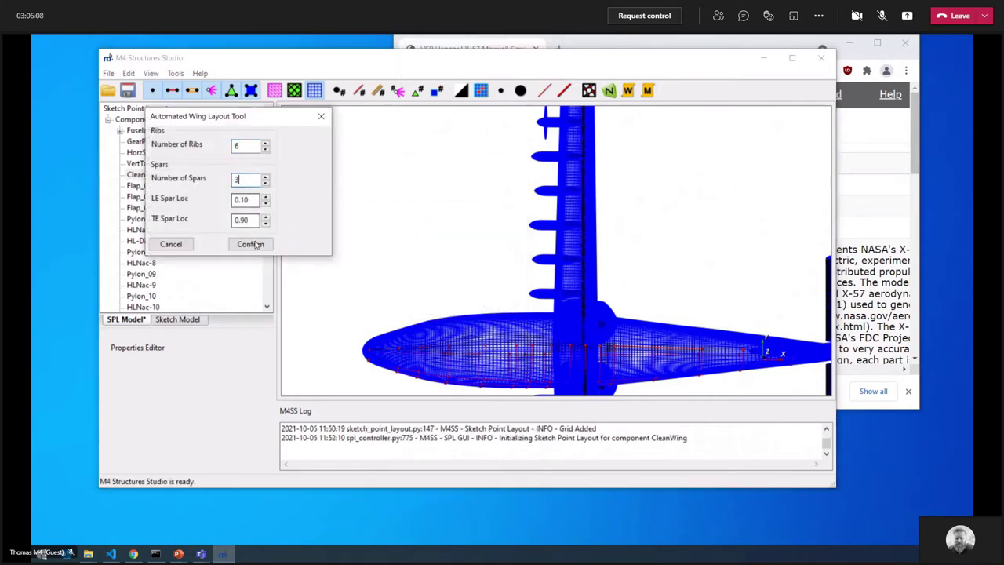
pyautogui.click(243, 145)
pyautogui.click(244, 145)
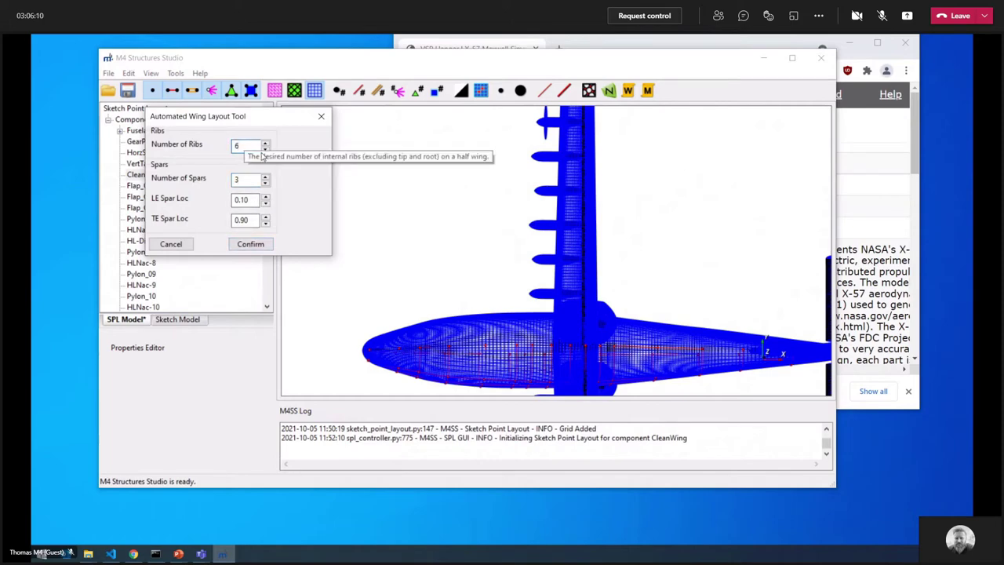
pyautogui.click(265, 145)
pyautogui.click(265, 145)
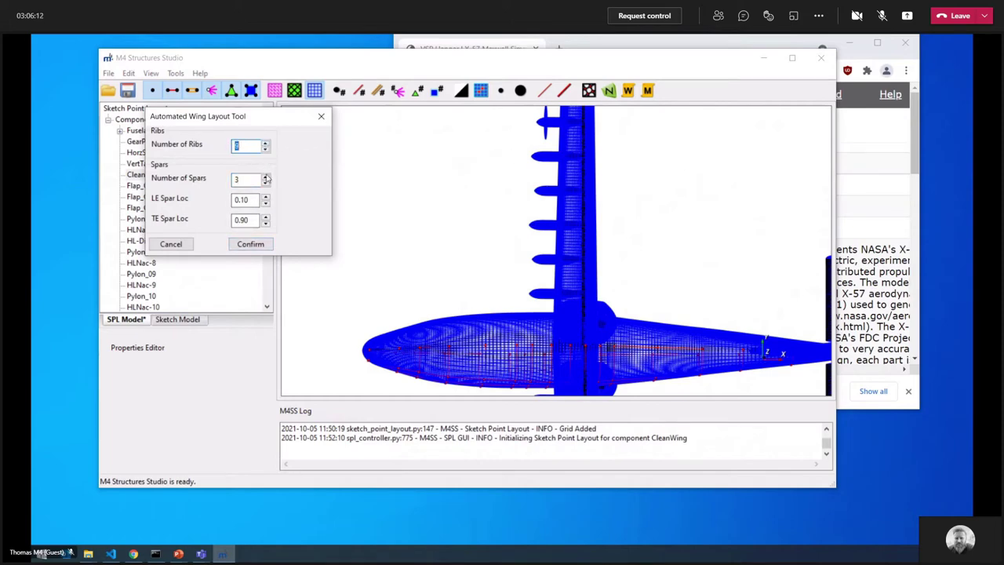
pyautogui.click(265, 183)
# - Place the leading-edge spar at 0.25 and the trailing-edge spar at 0.75, and generate the CleanWing sketch point grid
pyautogui.click(247, 199)
pyautogui.click(267, 196)
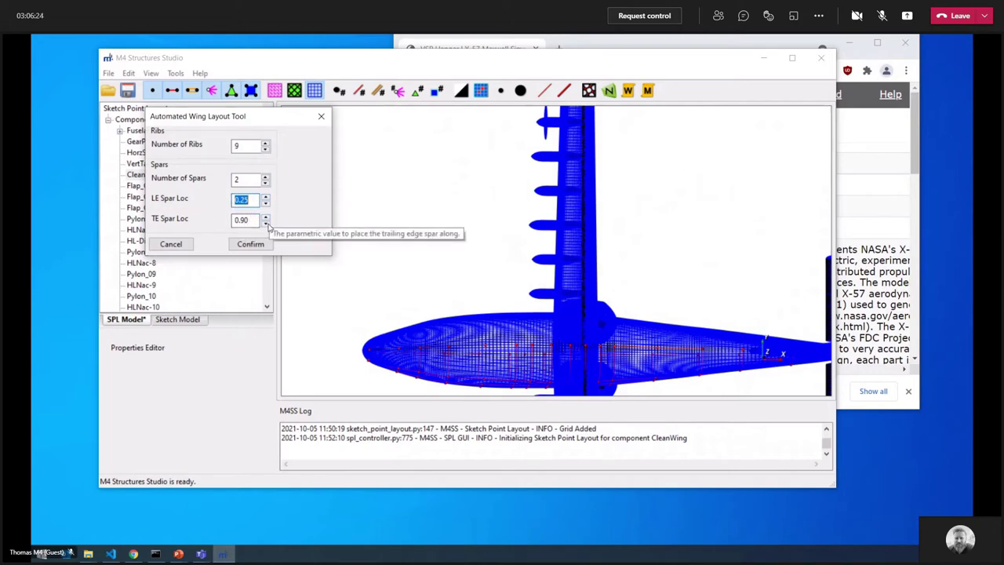
pyautogui.click(266, 223)
pyautogui.click(266, 224)
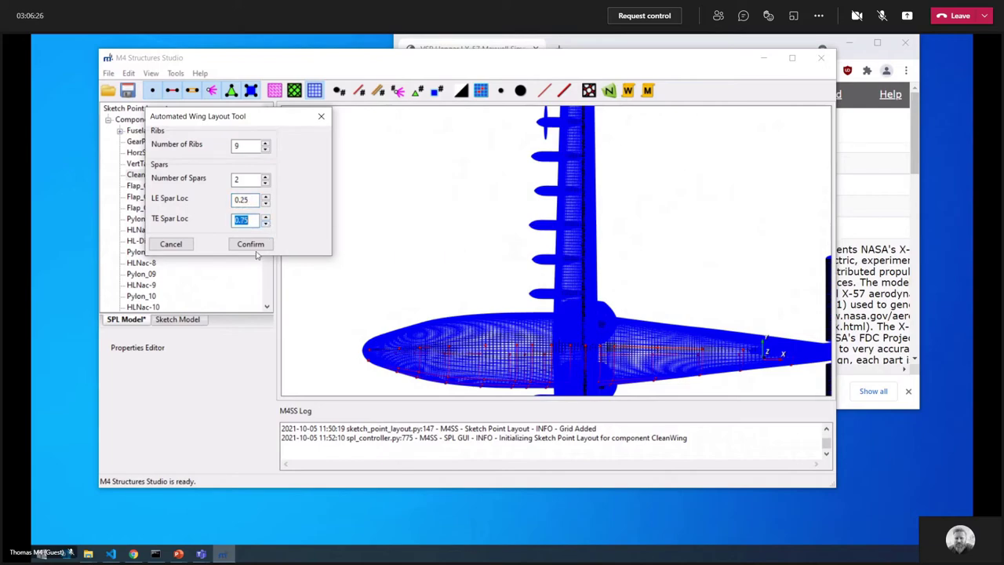
pyautogui.click(251, 244)
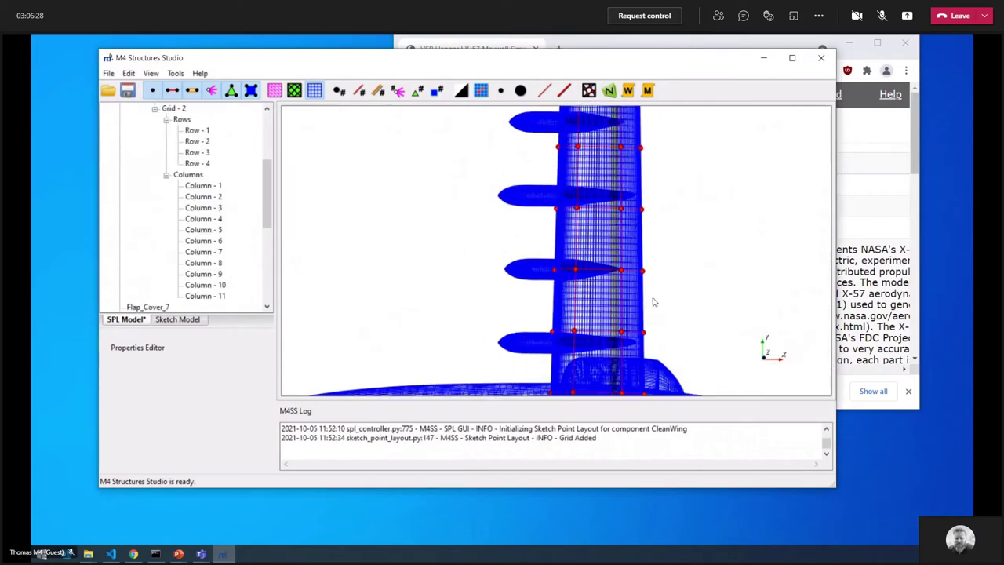
pyautogui.moveTo(550, 229); pyautogui.dragTo(570, 210)
pyautogui.scroll(-3, 533, 190)
pyautogui.scroll(-4, 570, 263)
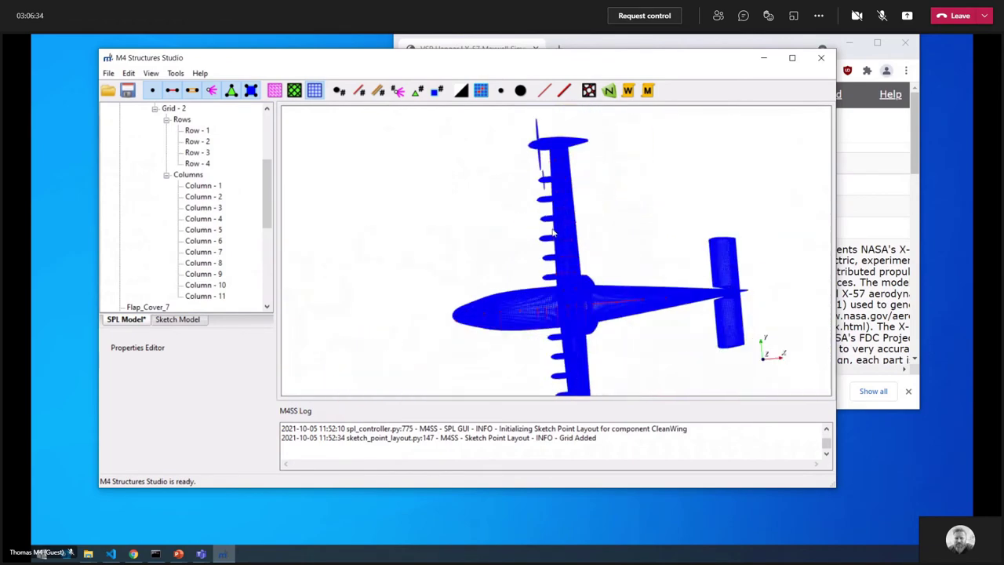
# - Examine the generated rib and spar sketch points along the CleanWing, from the fuselage outward past the nacelles
pyautogui.scroll(2, 570, 264)
pyautogui.scroll(-1, 553, 270)
pyautogui.moveTo(553, 269); pyautogui.dragTo(446, 228, button='middle')
pyautogui.scroll(4, 490, 259)
pyautogui.scroll(-1, 453, 268)
pyautogui.scroll(4, 578, 238)
pyautogui.scroll(-1, 578, 238)
pyautogui.moveTo(446, 231); pyautogui.dragTo(468, 234)
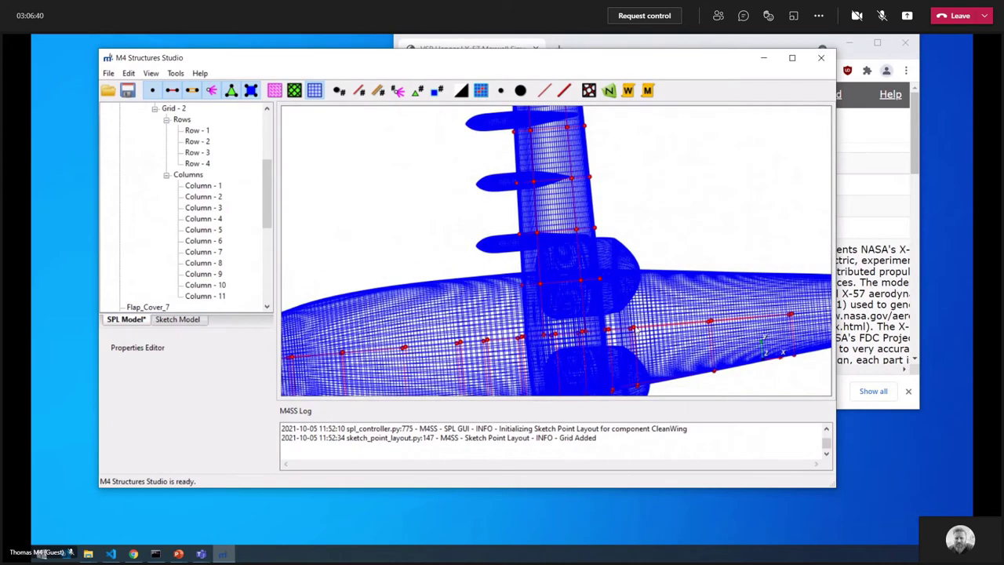
pyautogui.scroll(-2, 537, 236)
pyautogui.moveTo(479, 182); pyautogui.dragTo(476, 269, button='middle')
pyautogui.scroll(4, 475, 269)
pyautogui.scroll(-1, 475, 269)
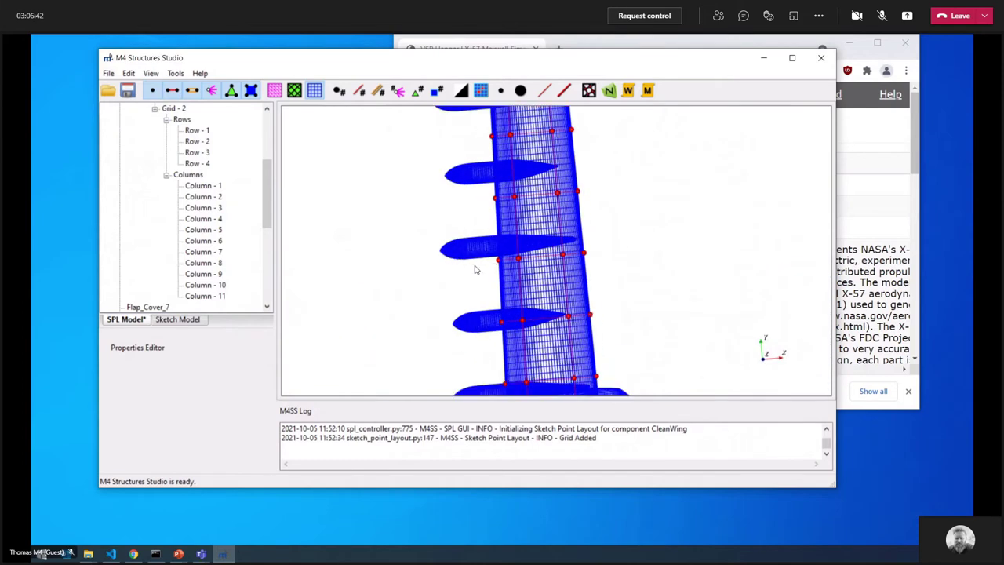
pyautogui.moveTo(523, 222); pyautogui.dragTo(608, 251)
# - Set the Start value of CleanWing's Column - 3 to 0.18 to shift the rib's leading-edge end toward the innermost nacelle
pyautogui.click(219, 197)
pyautogui.click(208, 209)
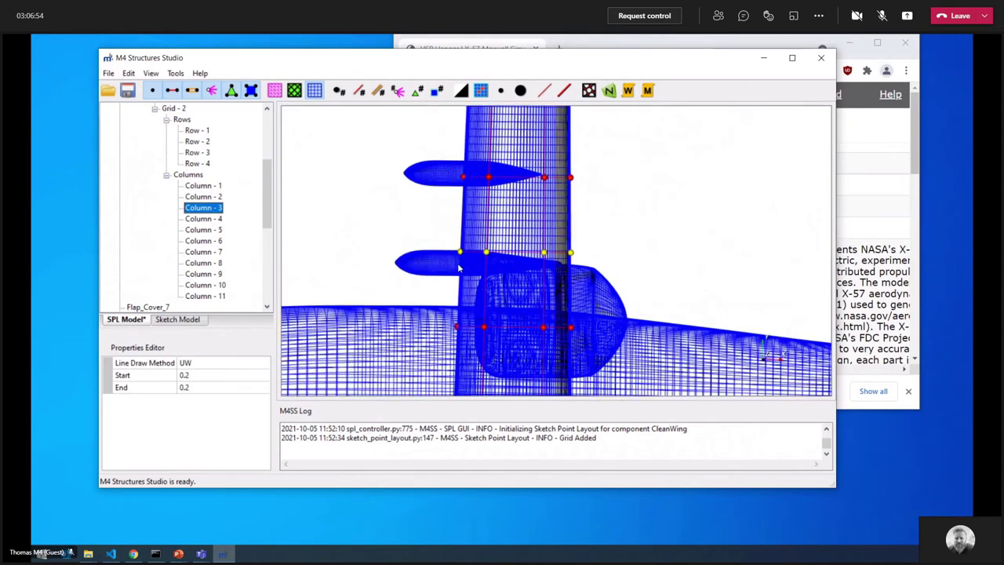
pyautogui.moveTo(473, 258); pyautogui.dragTo(488, 241, button='middle')
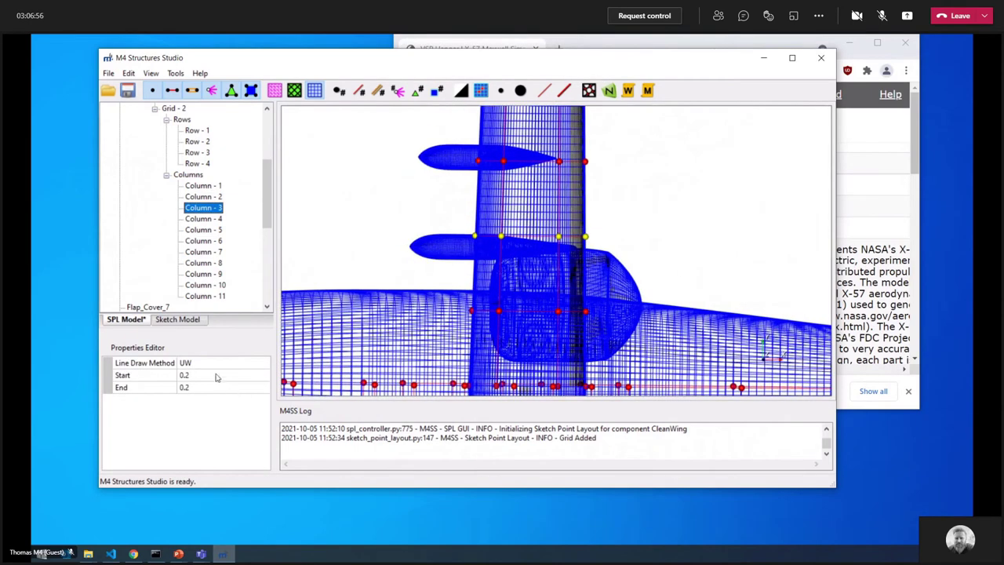
pyautogui.click(230, 375)
pyautogui.click(264, 374)
pyautogui.click(264, 374)
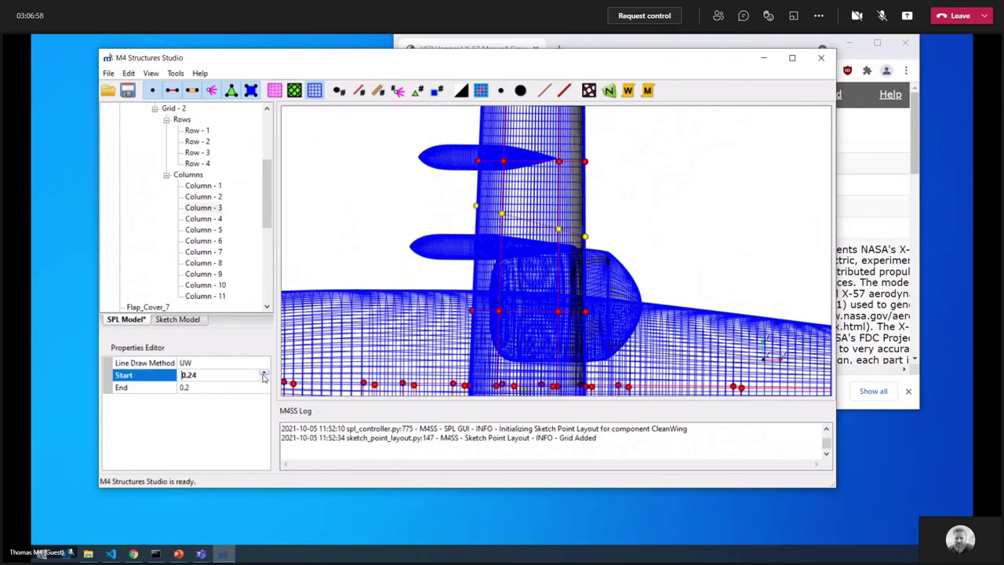
pyautogui.click(264, 374)
pyautogui.click(264, 378)
pyautogui.click(264, 378)
pyautogui.click(264, 379)
pyautogui.click(264, 379)
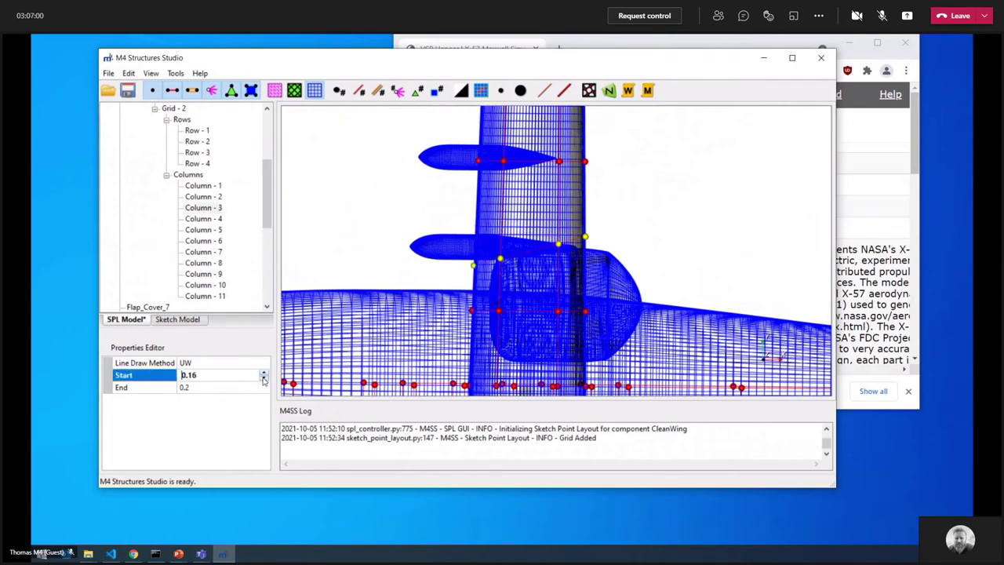
pyautogui.click(264, 377)
pyautogui.click(264, 374)
pyautogui.click(264, 380)
# - Set the End value of Column - 3 to 0.18 so the rib runs straight across the wing
pyautogui.click(213, 210)
pyautogui.click(265, 390)
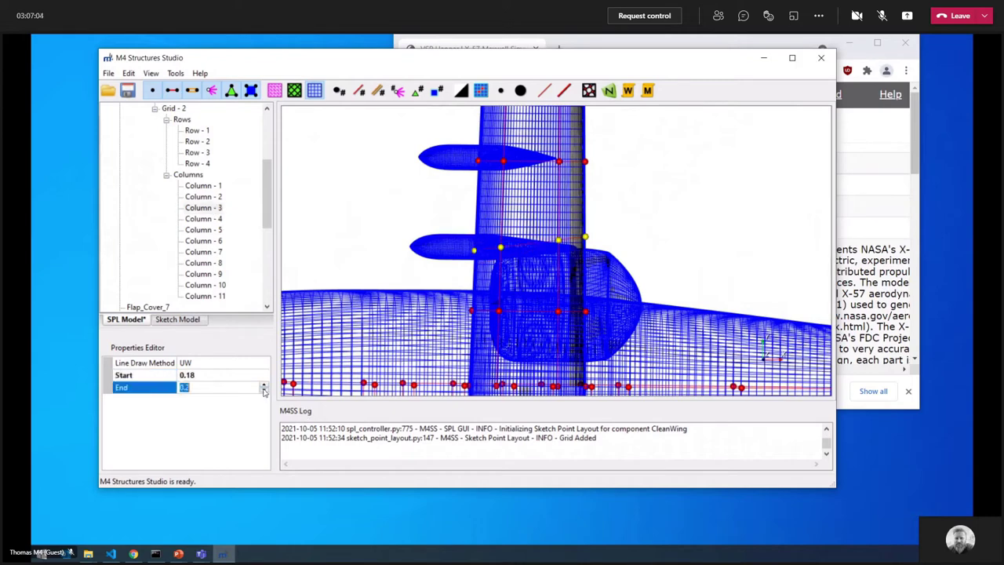
pyautogui.click(265, 389)
pyautogui.click(264, 390)
# - Align the Column - 5 rib with its nearby nacelle by setting both its Start and End to 0.42
pyautogui.moveTo(464, 235); pyautogui.dragTo(464, 328)
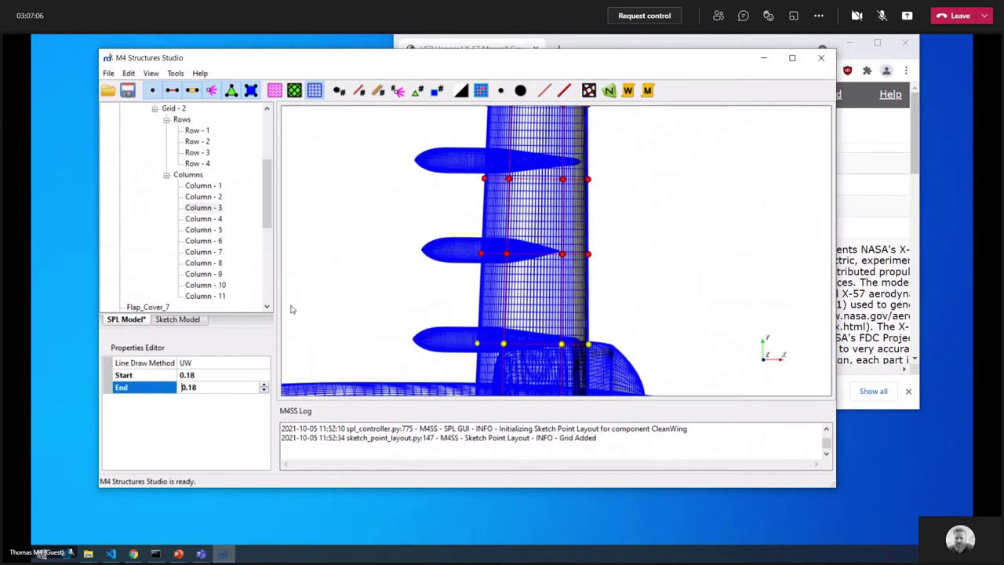
pyautogui.click(219, 219)
pyautogui.click(218, 228)
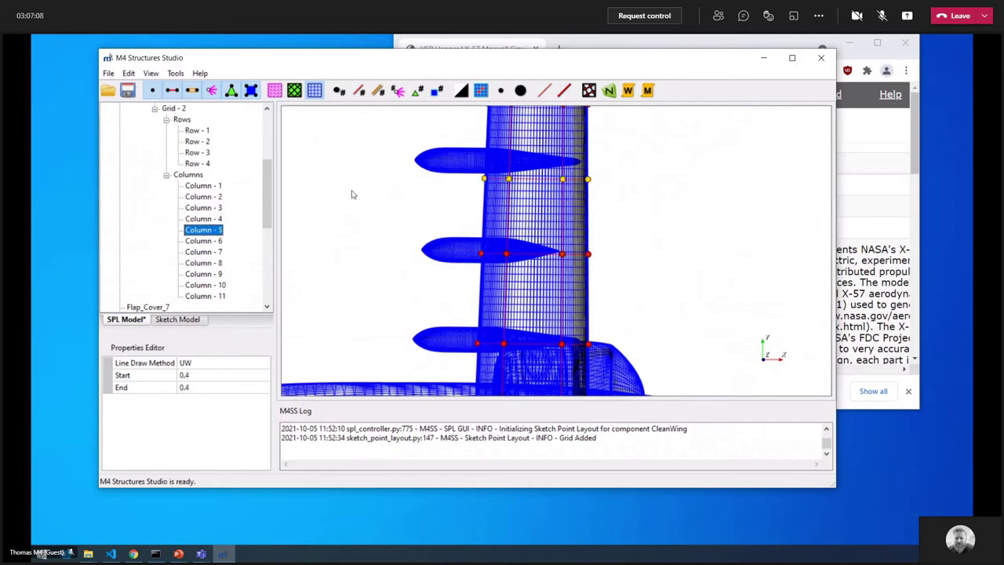
pyautogui.moveTo(471, 179); pyautogui.dragTo(460, 253, button='middle')
pyautogui.scroll(1, 445, 280)
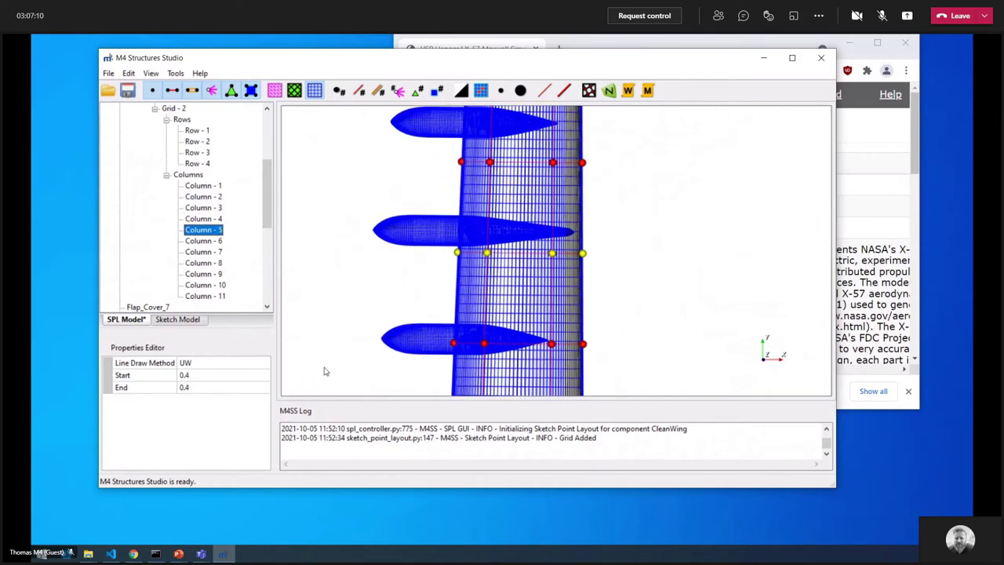
pyautogui.click(261, 376)
pyautogui.click(264, 372)
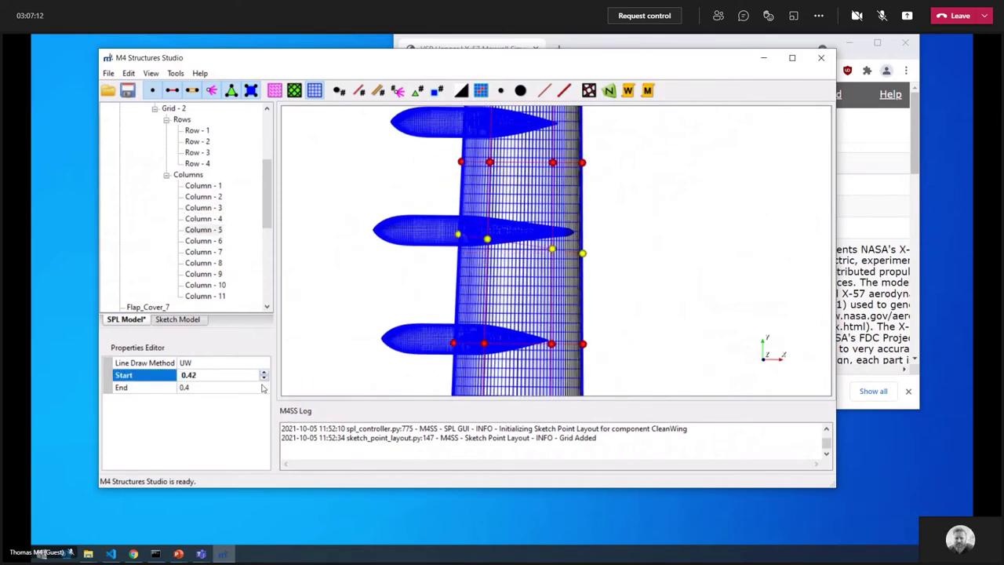
pyautogui.click(263, 387)
pyautogui.click(264, 384)
pyautogui.click(263, 384)
# - Align the Column - 6 rib with the next outboard nacelle by setting both its Start and End to 0.54
pyautogui.moveTo(451, 195); pyautogui.dragTo(444, 273, button='middle')
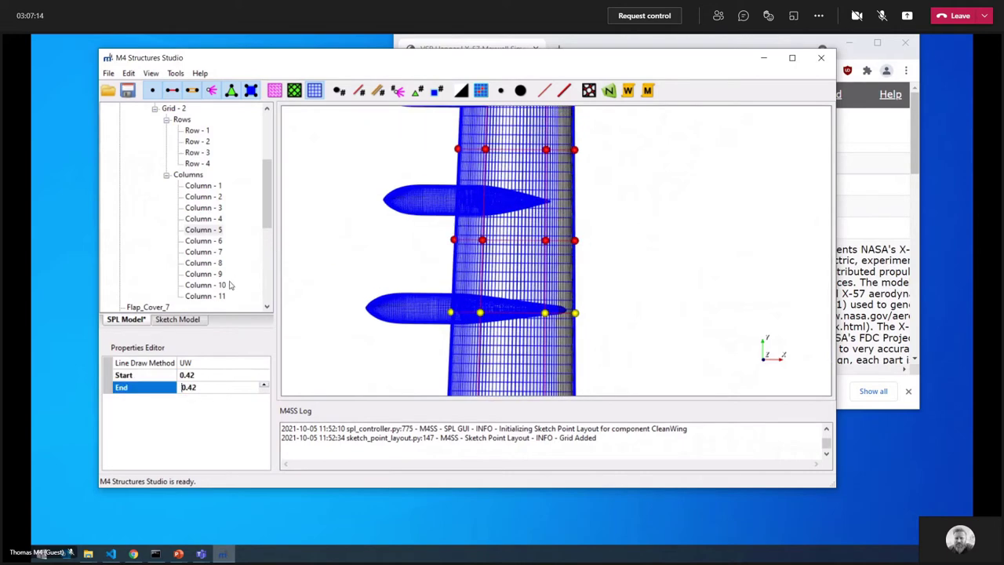
pyautogui.click(220, 240)
pyautogui.click(262, 376)
pyautogui.click(264, 373)
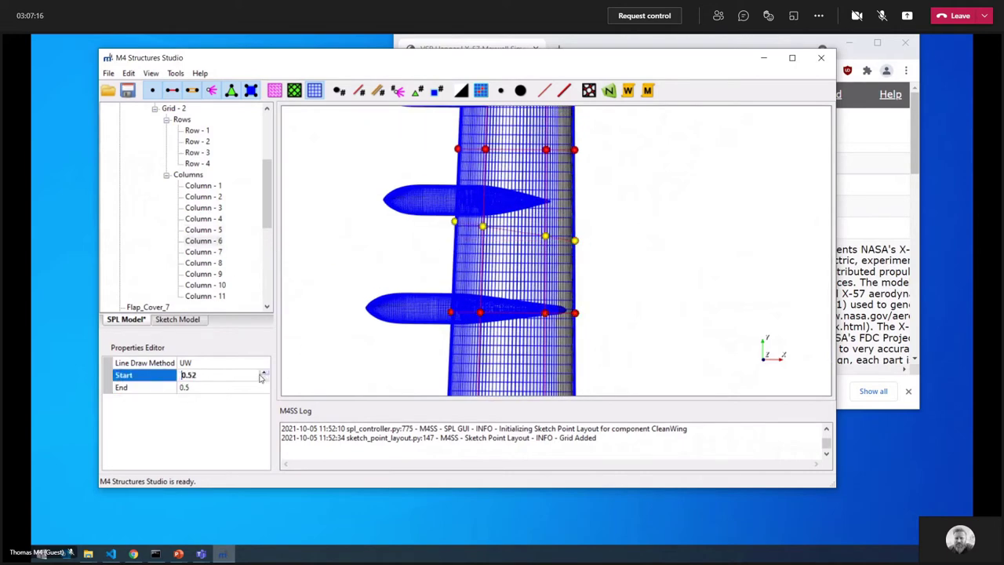
pyautogui.click(262, 372)
pyautogui.click(262, 373)
pyautogui.click(262, 387)
pyautogui.click(264, 384)
pyautogui.click(263, 384)
pyautogui.click(264, 385)
pyautogui.click(263, 384)
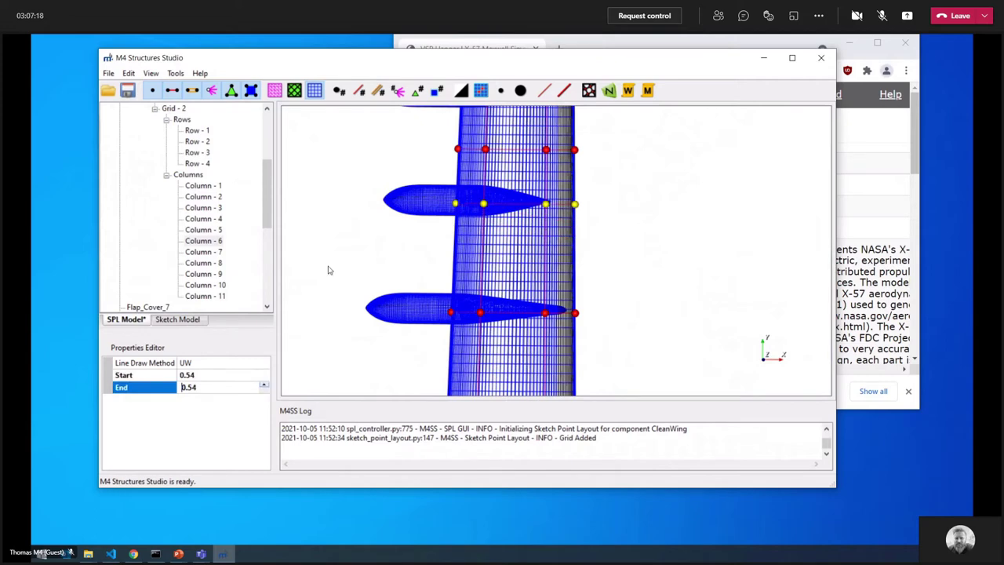
# - Set the Start value of the Column - 7 rib to 0.67 to bring its leading-edge end onto the next nacelle
pyautogui.moveTo(329, 270); pyautogui.dragTo(381, 289)
pyautogui.click(212, 251)
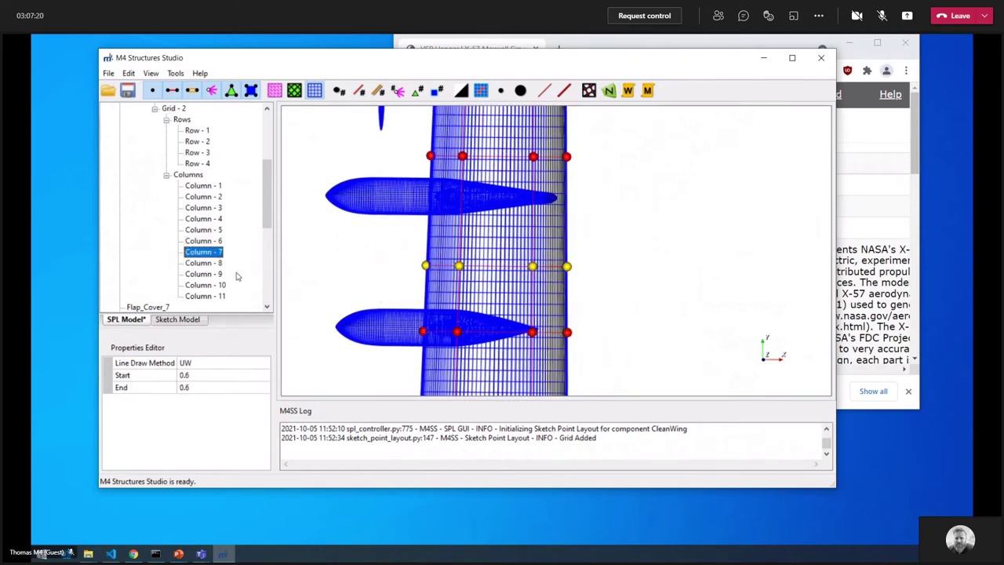
pyautogui.click(251, 376)
pyautogui.click(264, 373)
pyautogui.click(264, 373)
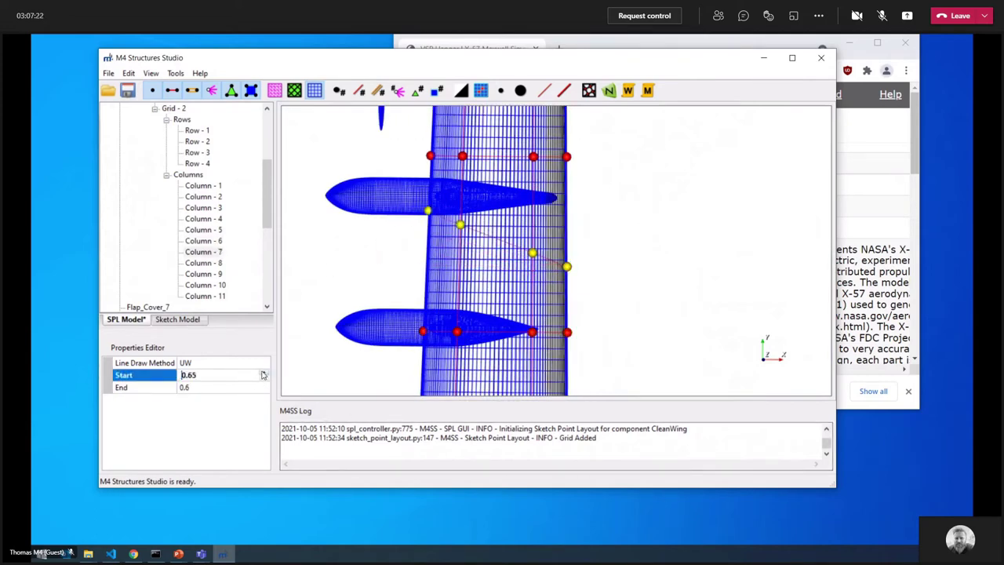
pyautogui.click(263, 372)
pyautogui.click(264, 373)
# - Set the End value of Column - 7 to 0.67 to straighten the rib across the wing
pyautogui.click(266, 390)
pyautogui.click(264, 385)
pyautogui.click(265, 384)
pyautogui.click(264, 384)
pyautogui.click(264, 384)
pyautogui.click(264, 384)
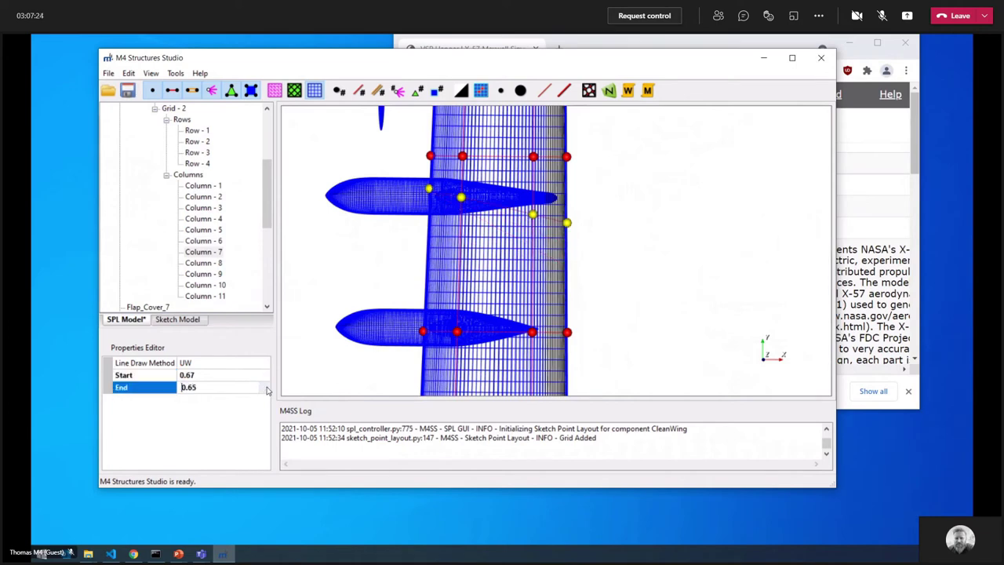
pyautogui.click(264, 384)
pyautogui.click(264, 385)
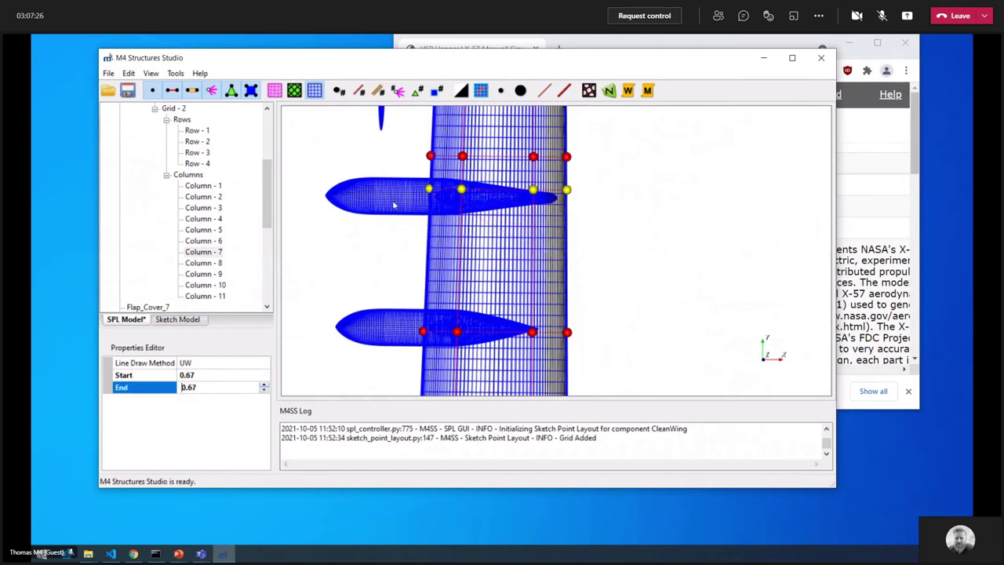
# - Delete the surplus Column - 8 rib at 0.7, between the two outboard nacelles, from the CleanWing grid
pyautogui.moveTo(399, 224); pyautogui.dragTo(407, 330, button='middle')
pyautogui.moveTo(434, 241); pyautogui.dragTo(445, 271, button='middle')
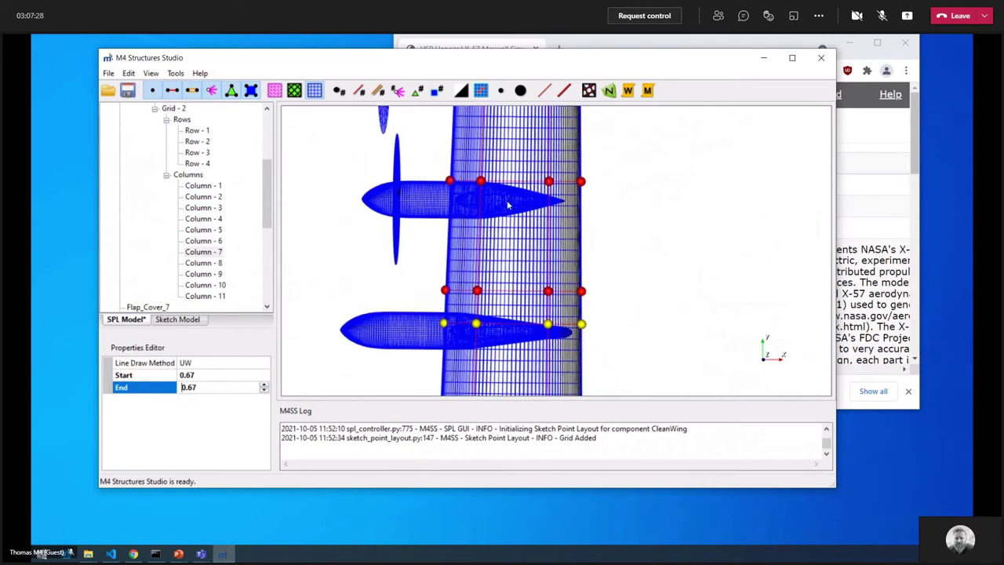
pyautogui.click(203, 262)
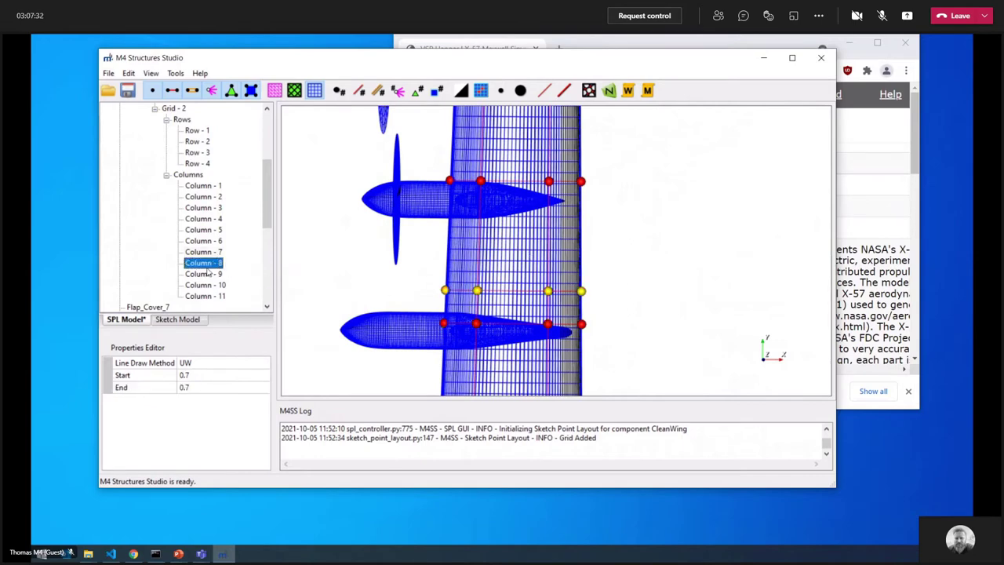
pyautogui.rightClick(207, 270)
pyautogui.click(236, 274)
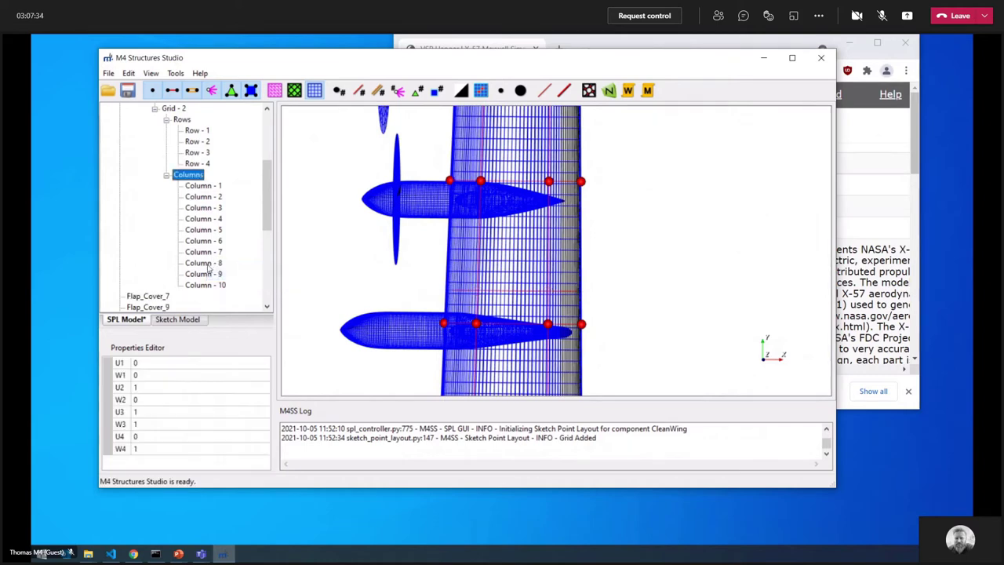
# - Align the renumbered Column - 8 rib with the outermost small nacelle by setting both its Start and End to 0.78
pyautogui.click(211, 273)
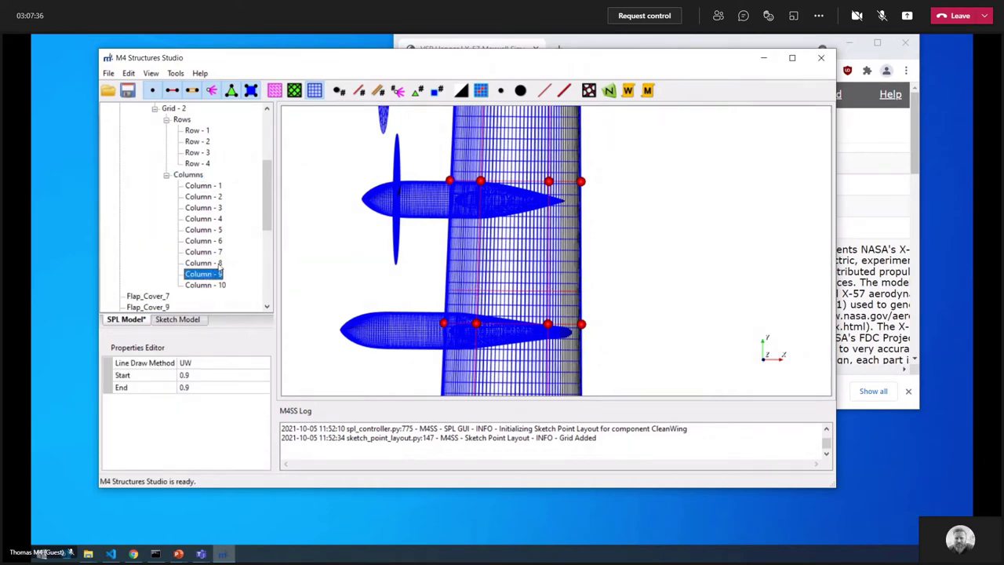
pyautogui.click(218, 263)
pyautogui.click(240, 375)
pyautogui.click(263, 379)
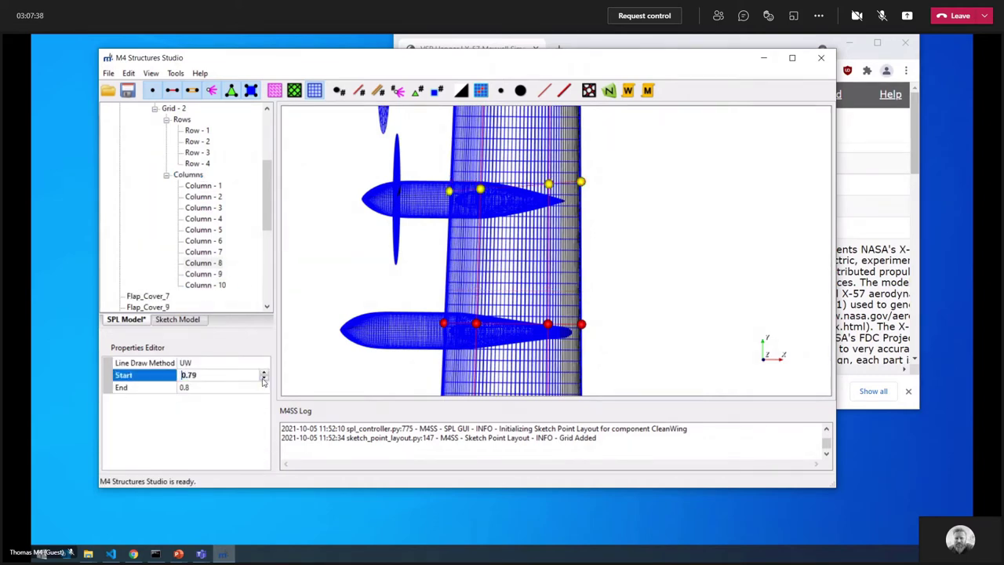
pyautogui.click(264, 378)
pyautogui.click(263, 390)
pyautogui.click(264, 389)
pyautogui.click(264, 390)
# - Review the adjusted rib positions out to the wingtip nacelle and across the whole aircraft to the tail
pyautogui.scroll(-2, 404, 172)
pyautogui.moveTo(405, 172); pyautogui.dragTo(408, 298, button='middle')
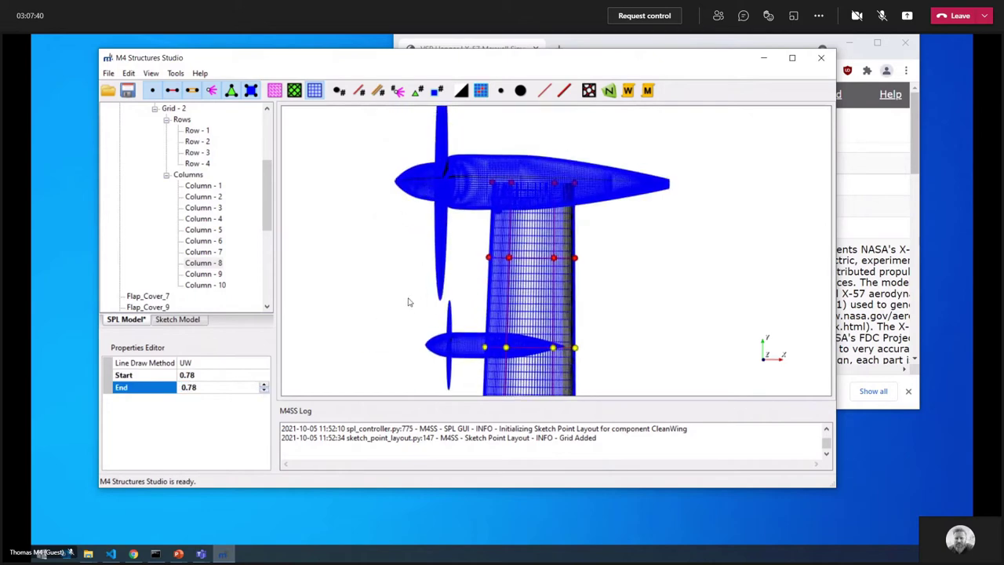
pyautogui.scroll(-2, 573, 225)
pyautogui.scroll(3, 577, 225)
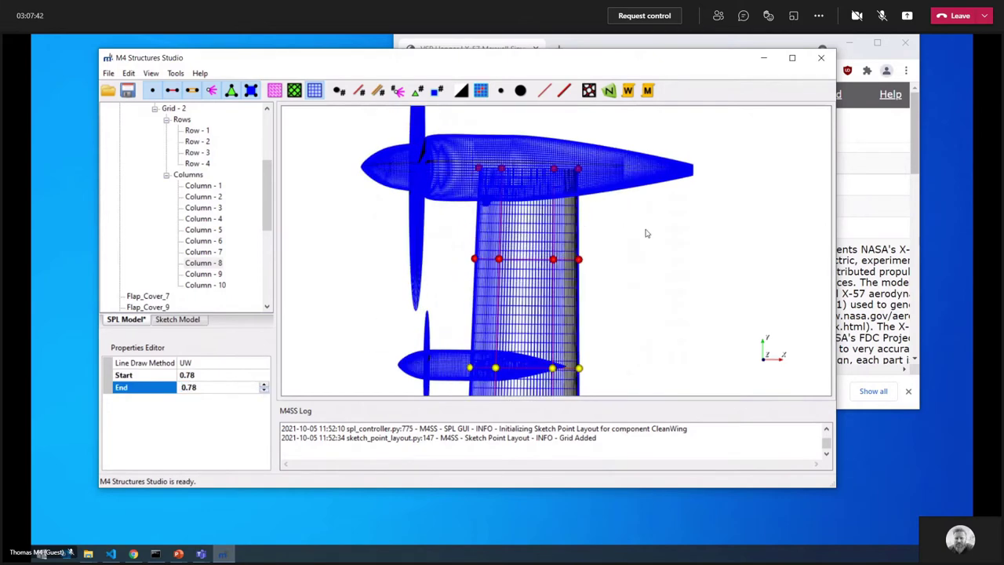
pyautogui.scroll(-7, 665, 231)
pyautogui.moveTo(590, 285); pyautogui.dragTo(593, 260, button='middle')
pyautogui.moveTo(593, 261); pyautogui.dragTo(627, 270)
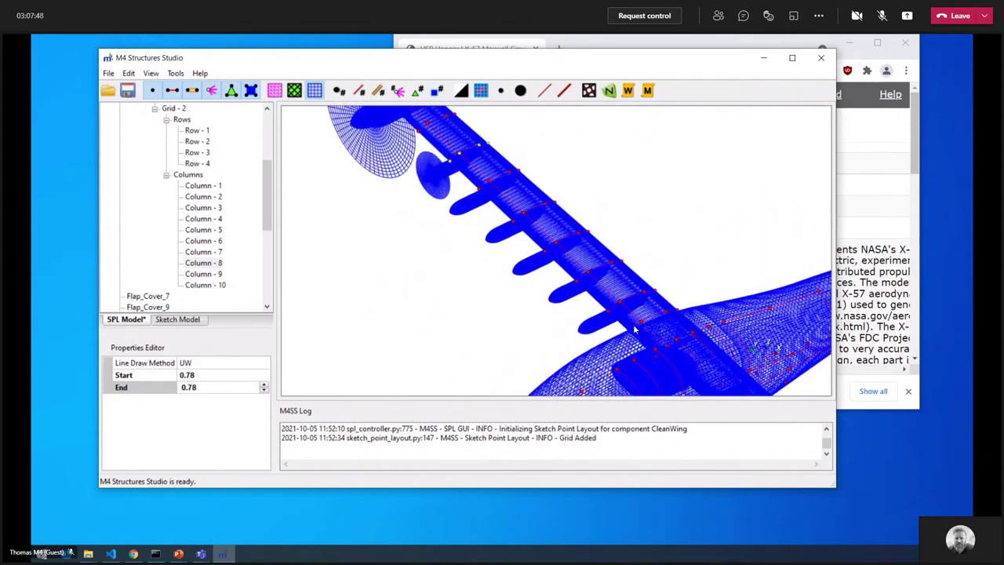
pyautogui.click(178, 554)
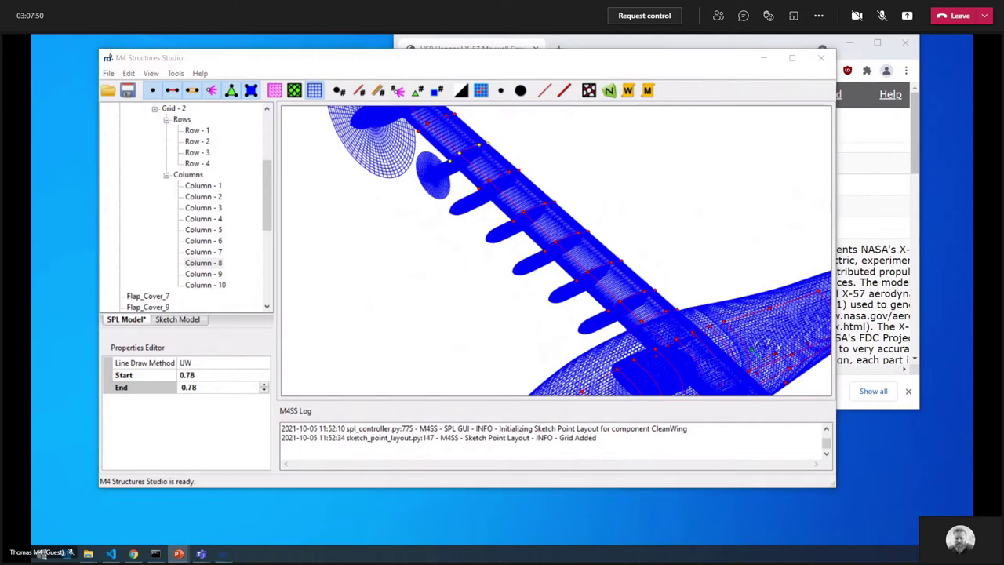
pyautogui.moveTo(492, 240); pyautogui.dragTo(657, 148)
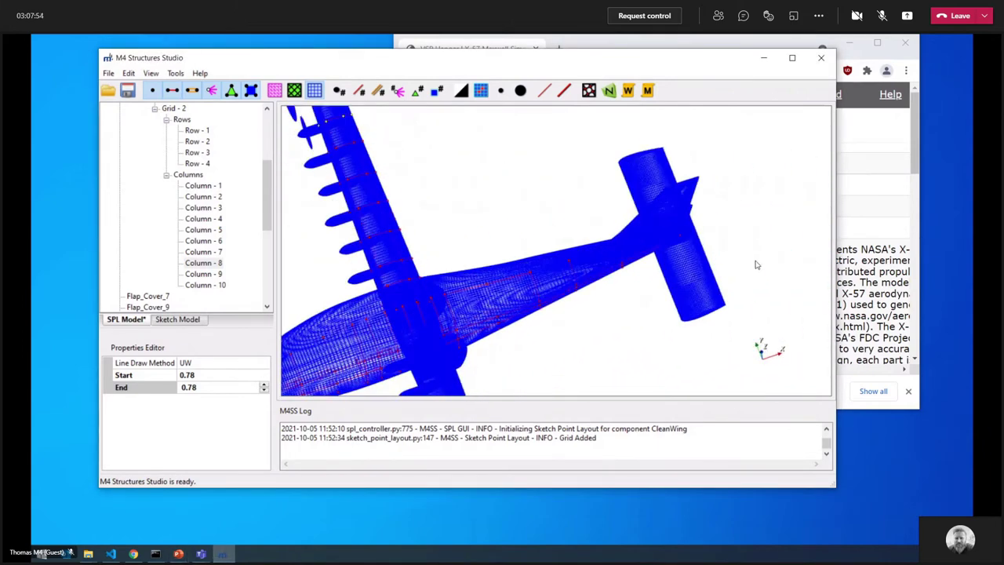
pyautogui.scroll(4, 138, 223)
# - Collapse the CleanWing entry and start the Automated Wing Layout Tool for HorzStab with XY as the sketch plane
pyautogui.click(120, 174)
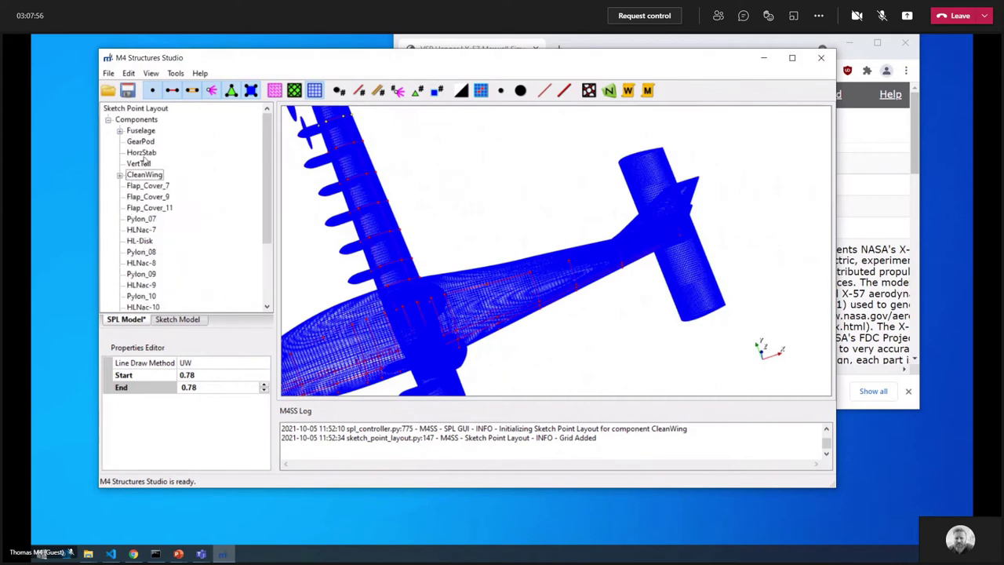
pyautogui.click(143, 153)
pyautogui.rightClick(149, 154)
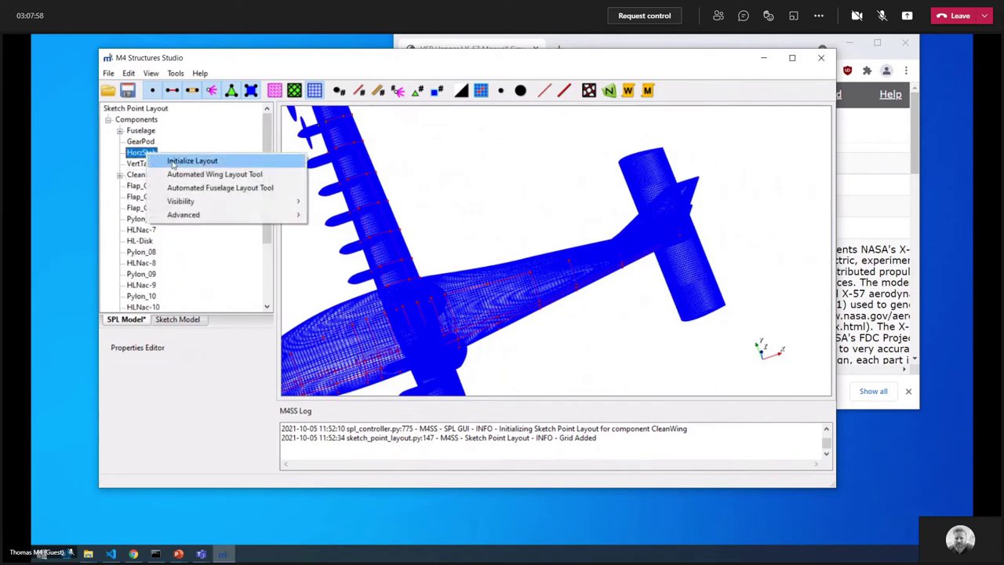
pyautogui.click(247, 178)
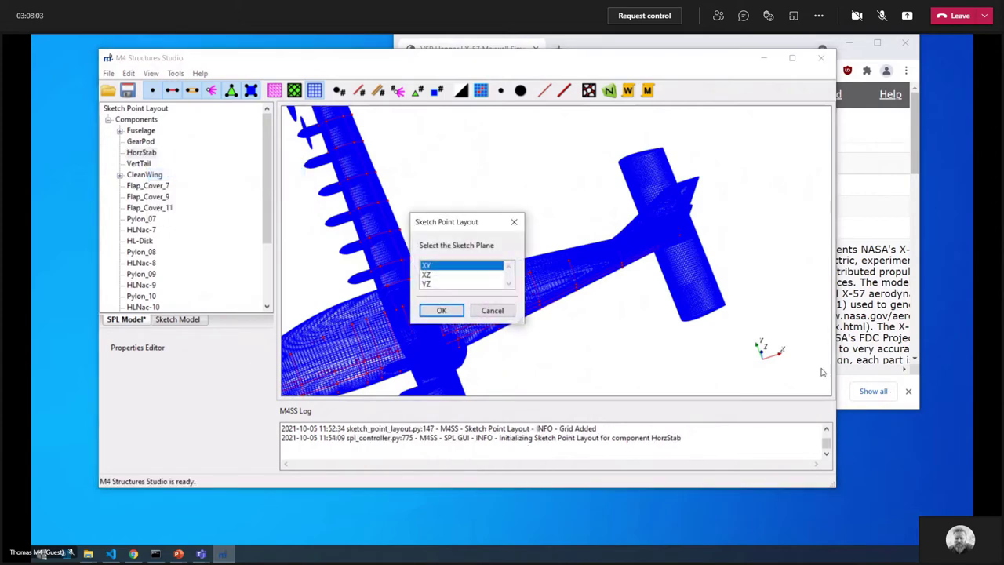
pyautogui.click(440, 310)
# - Generate the HorzStab grid with 3 ribs, 2 spars, LE Spar Loc 0.25 and TE Spar Loc 0.75
pyautogui.click(265, 150)
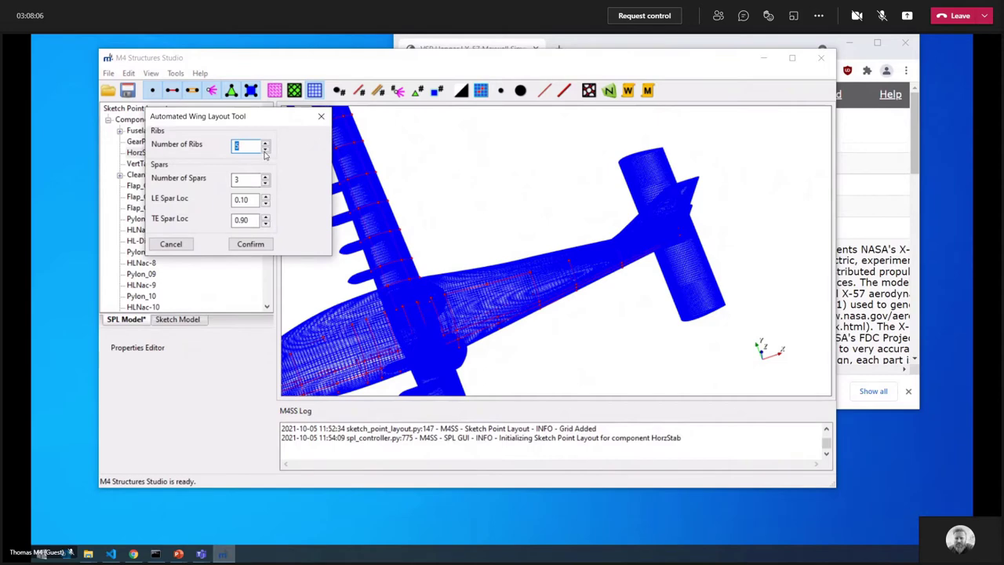
pyautogui.click(265, 150)
pyautogui.click(265, 150)
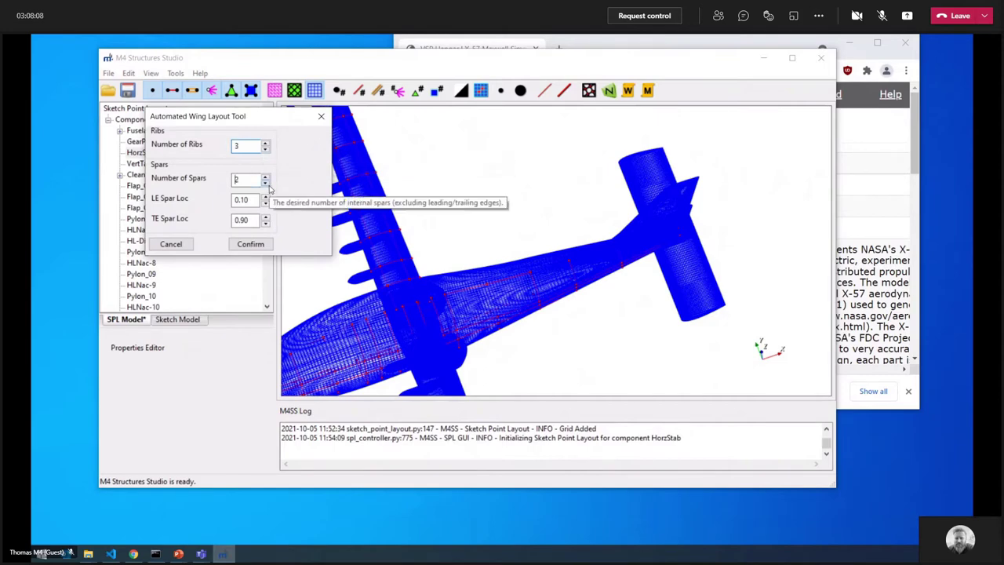
pyautogui.click(265, 182)
pyautogui.click(266, 198)
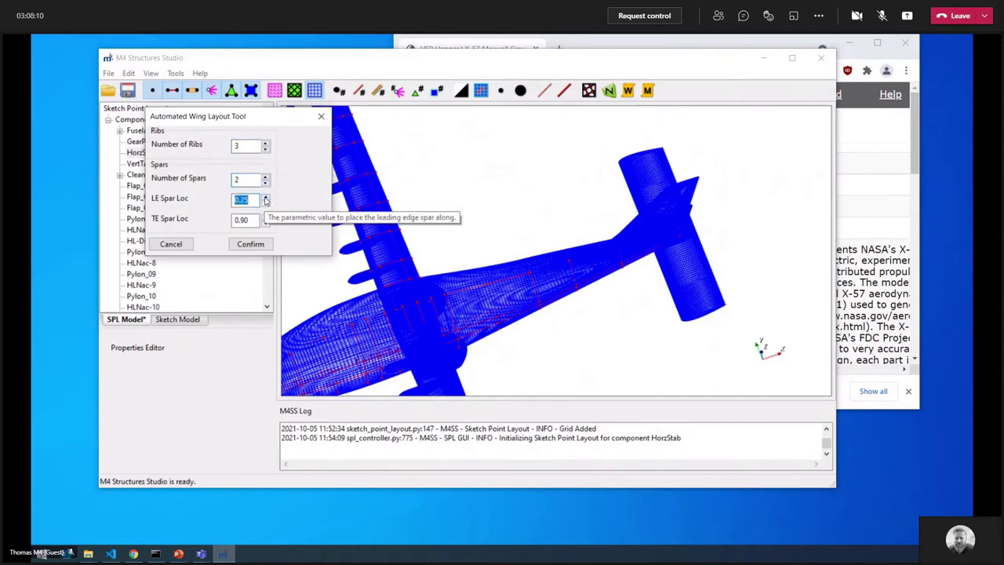
pyautogui.click(266, 223)
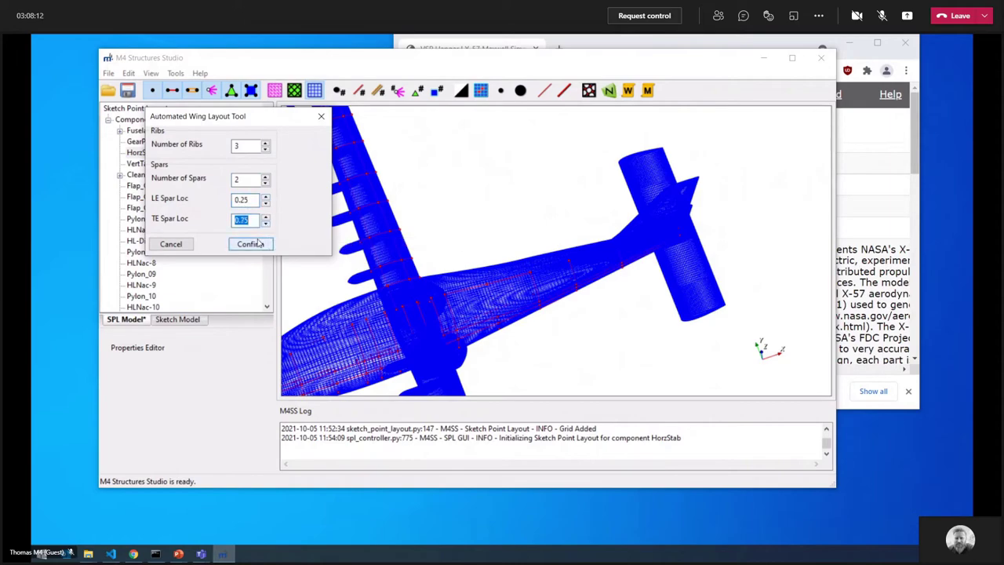
pyautogui.click(250, 244)
# - Move the root end of the HorzStab grid outboard of the fuselage by setting U1 and U4 to 0.4
pyautogui.moveTo(593, 231); pyautogui.dragTo(605, 291)
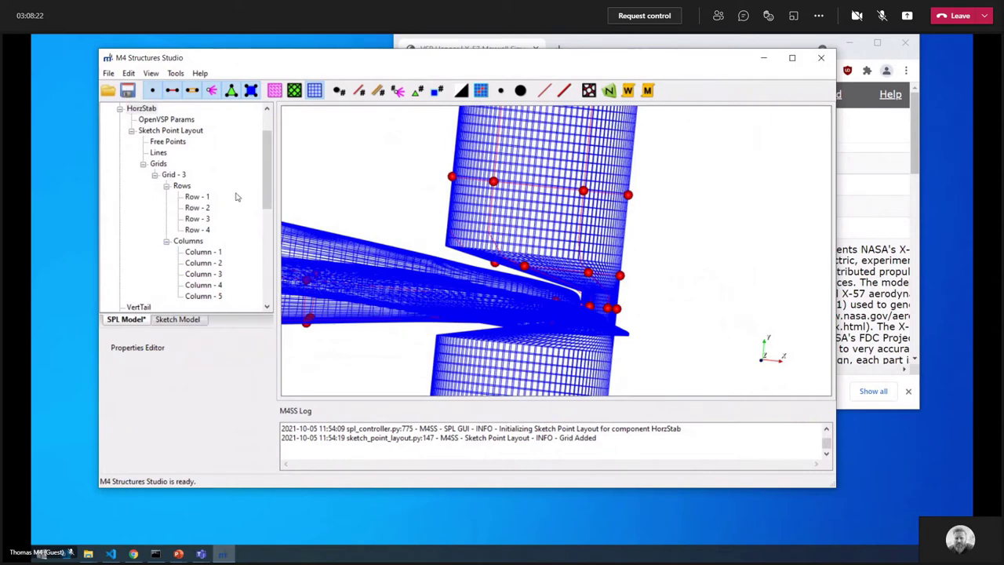
pyautogui.click(171, 174)
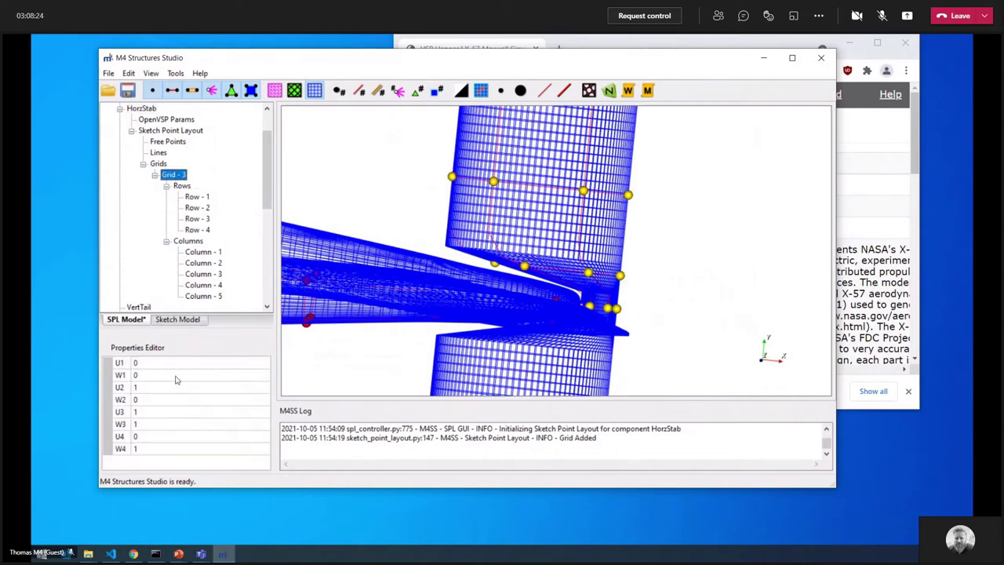
pyautogui.click(154, 363)
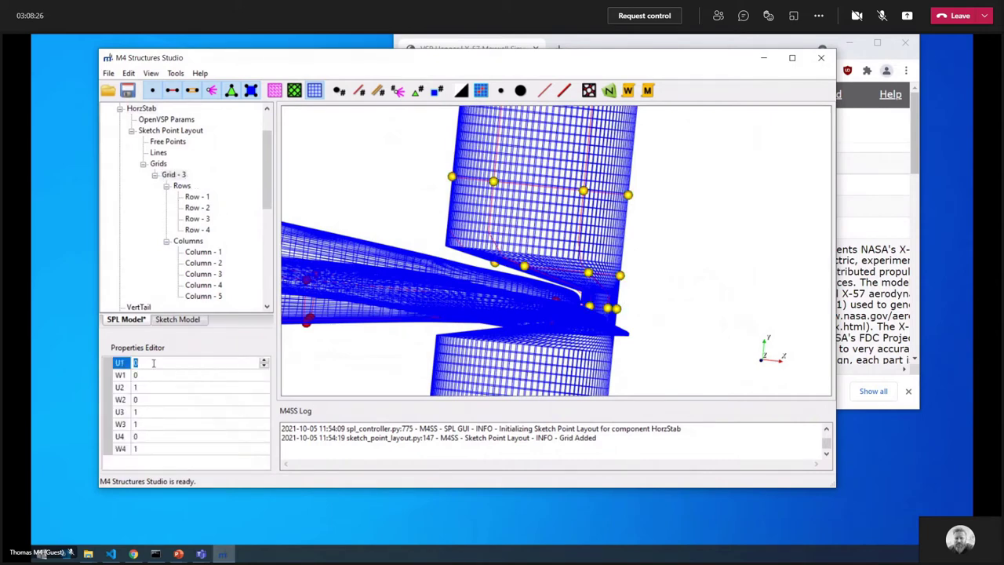
pyautogui.write('.4')
pyautogui.click(142, 438)
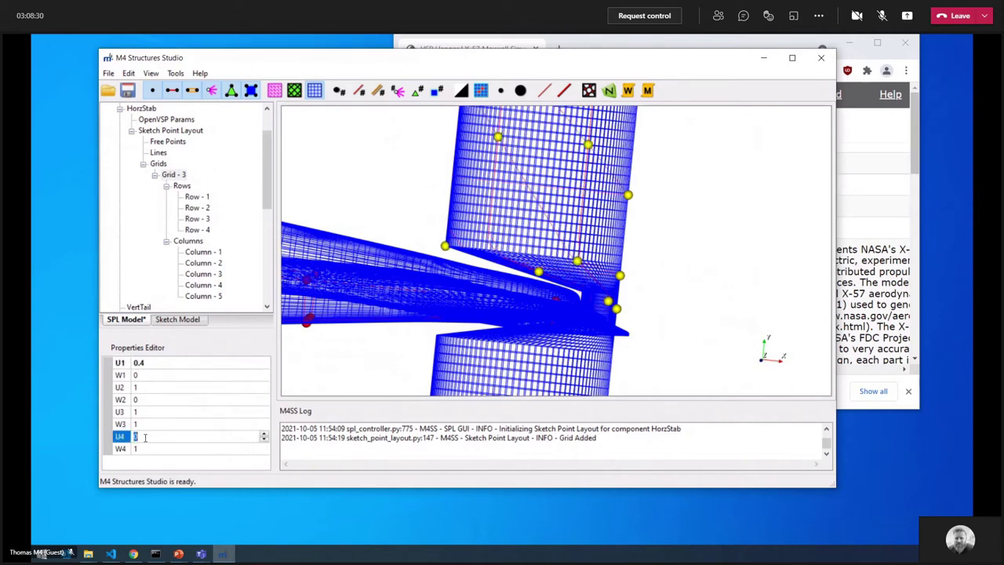
pyautogui.write('.4')
# - Examine the rib spacing of the HorzStab grid from the root to the tip
pyautogui.scroll(-3, 683, 297)
pyautogui.moveTo(616, 202); pyautogui.dragTo(616, 302, button='middle')
pyautogui.scroll(-1, 616, 301)
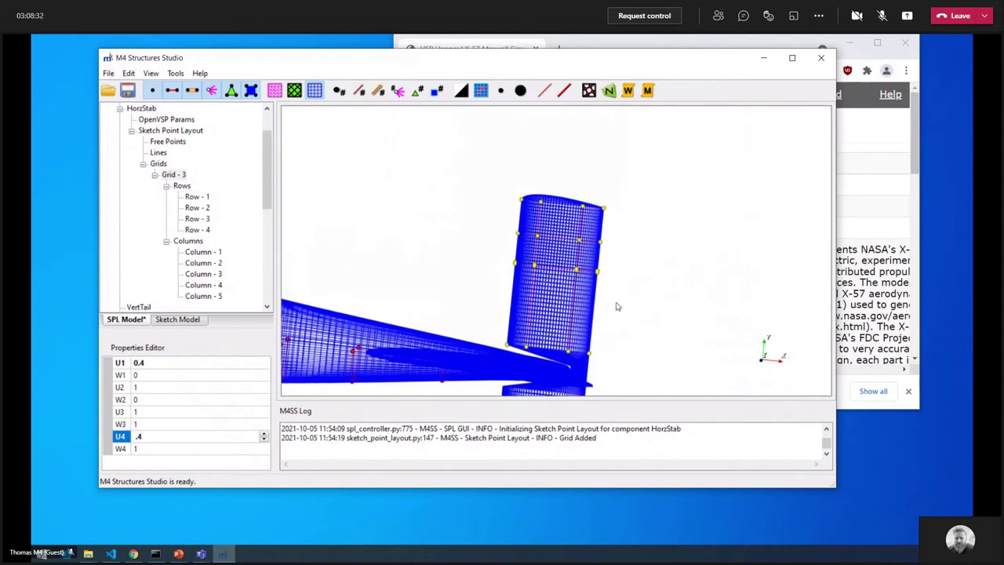
pyautogui.moveTo(551, 325); pyautogui.dragTo(548, 282, button='middle')
pyautogui.scroll(1, 548, 282)
pyautogui.moveTo(556, 273); pyautogui.dragTo(596, 276)
pyautogui.scroll(2, 502, 271)
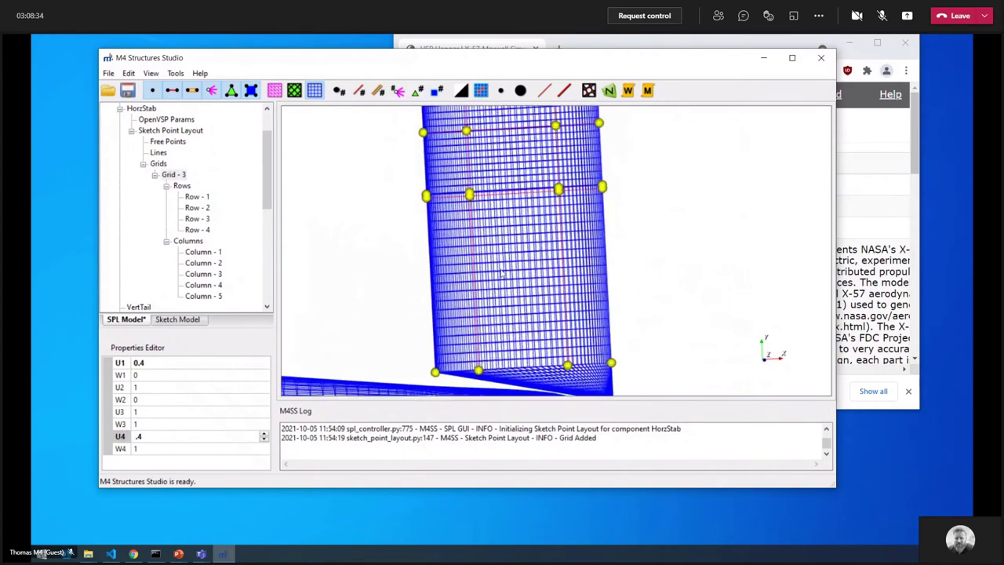
pyautogui.scroll(-2, 500, 271)
pyautogui.scroll(2, 518, 185)
pyautogui.scroll(-2, 514, 193)
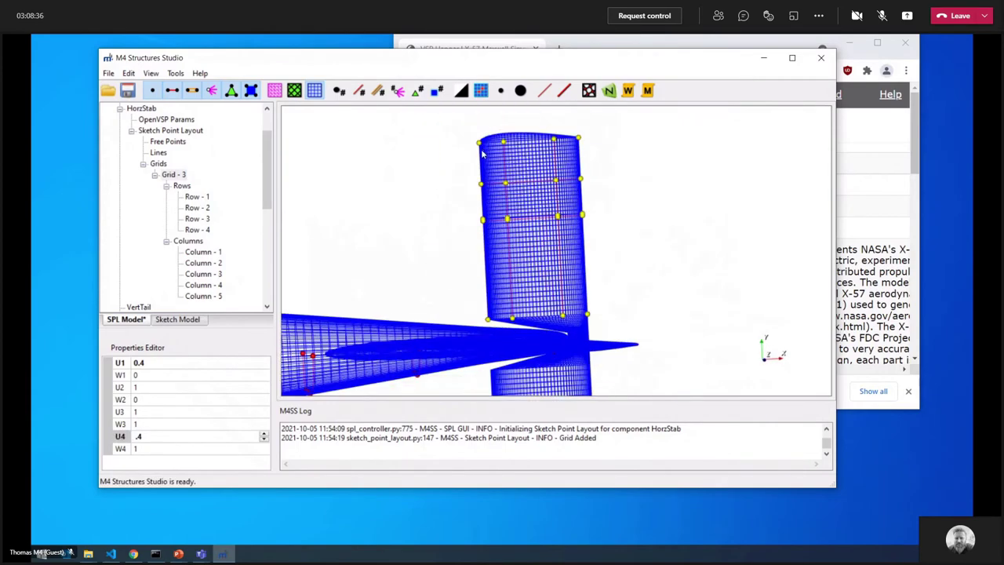
# - Space the HorzStab grid columns evenly with the Linear Column Spacing Tool, using 4 points and XYZ spacing
pyautogui.click(175, 244)
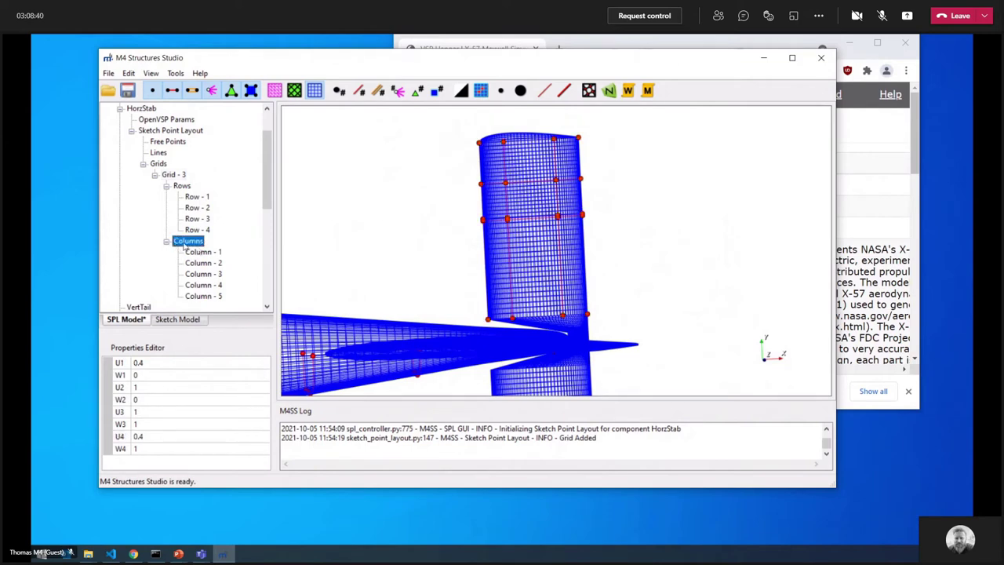
pyautogui.rightClick(184, 245)
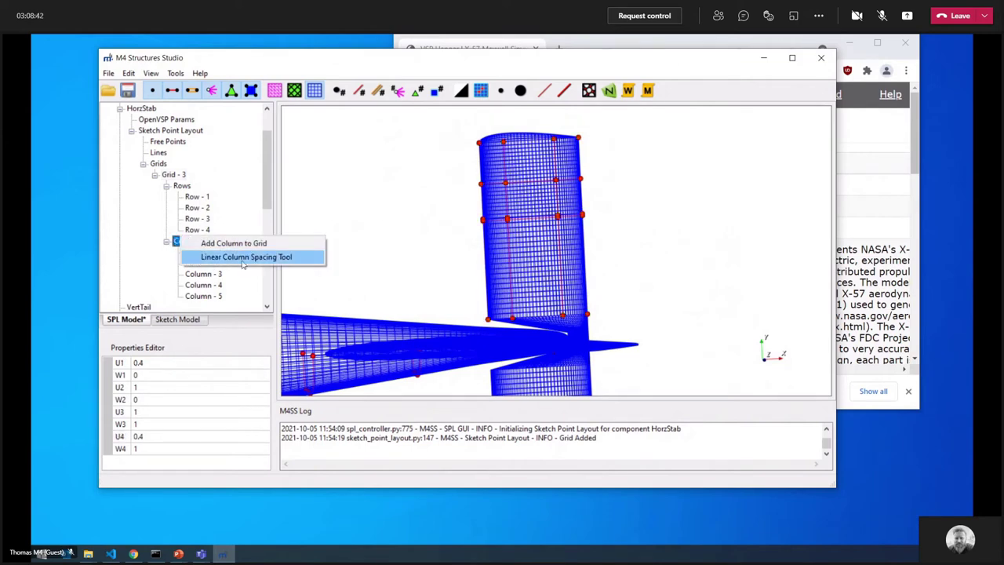
pyautogui.click(243, 265)
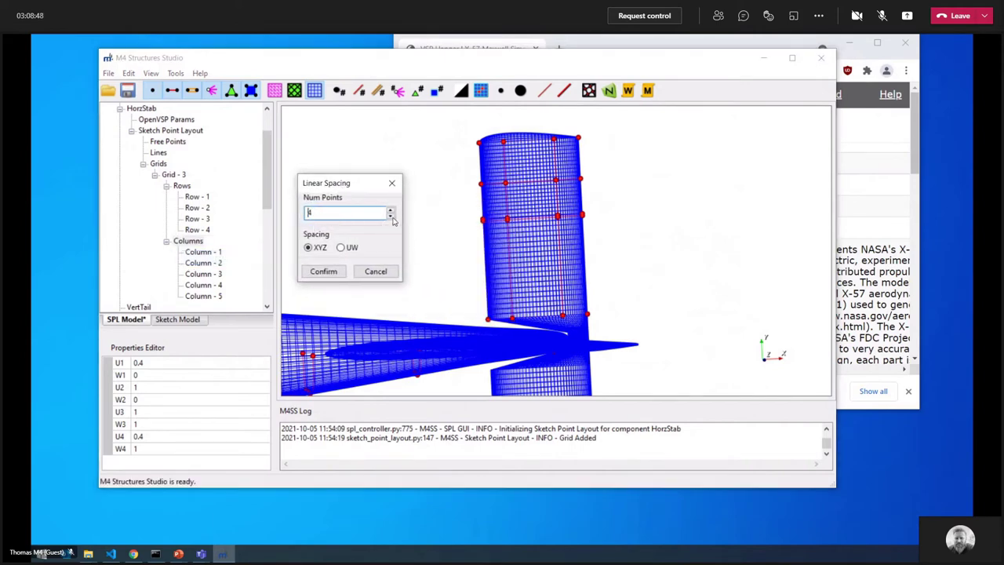
pyautogui.click(391, 217)
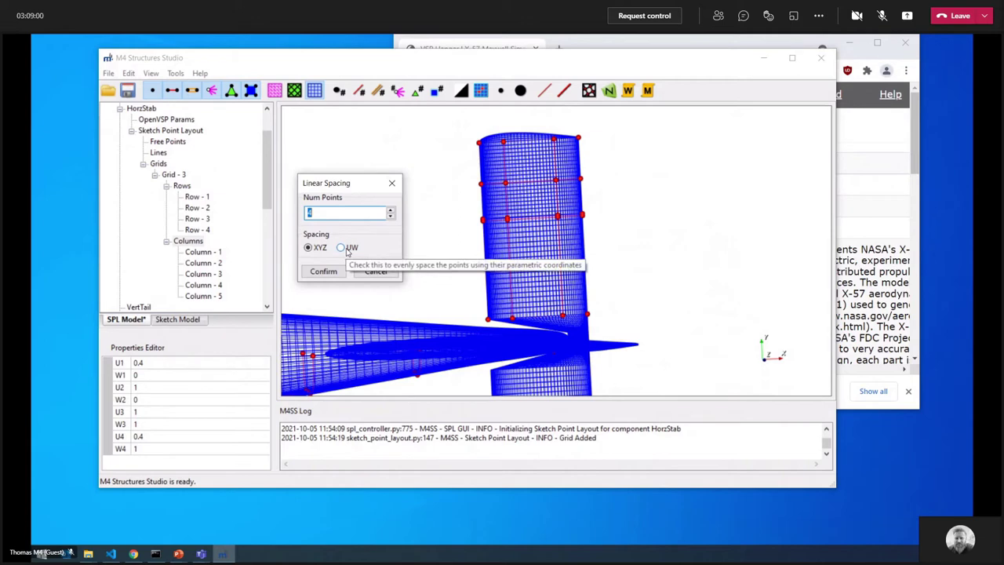
pyautogui.click(321, 270)
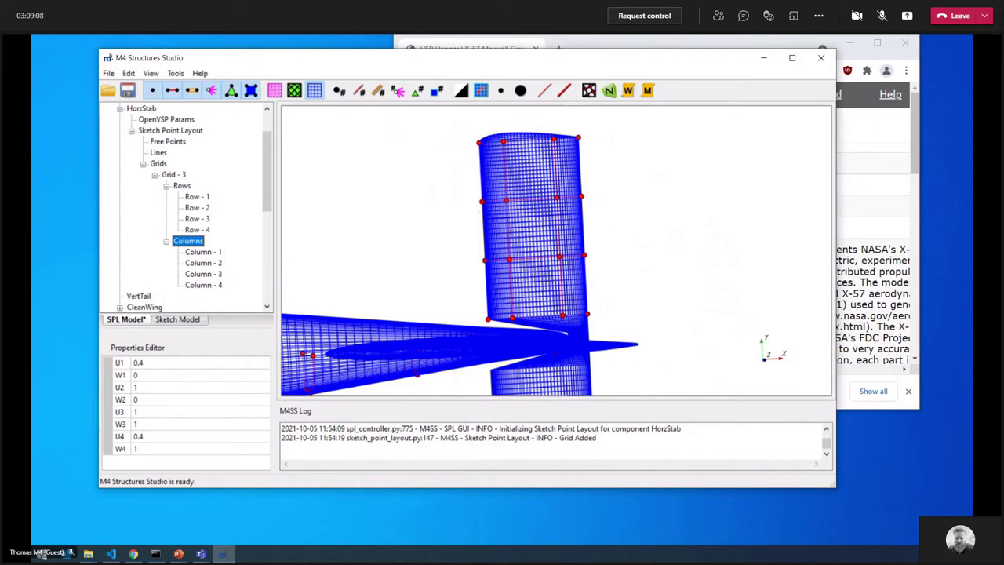
# - Collapse the HorzStab entry and select the VertTail component
pyautogui.scroll(-3, 601, 302)
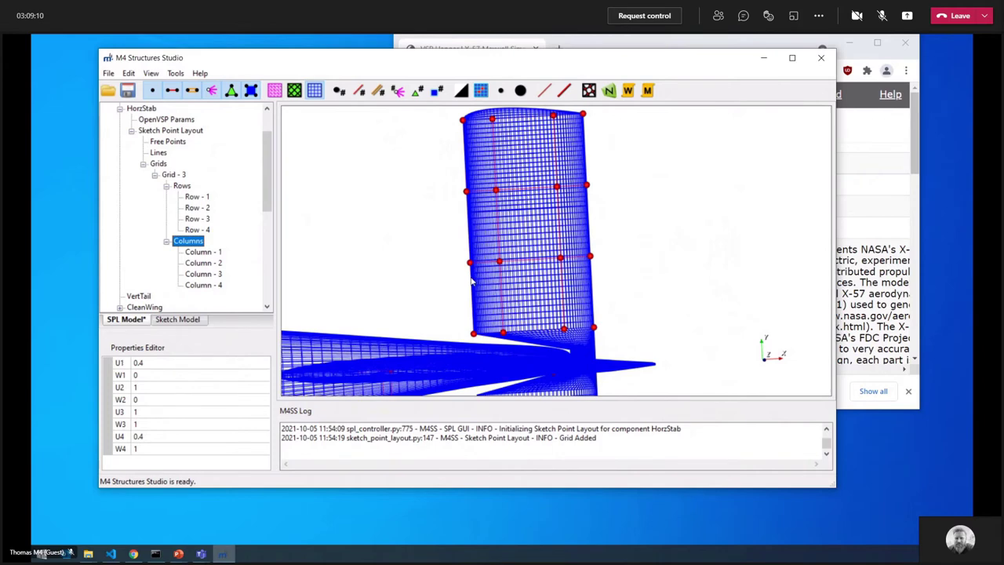
pyautogui.moveTo(471, 280); pyautogui.dragTo(380, 202)
pyautogui.click(132, 131)
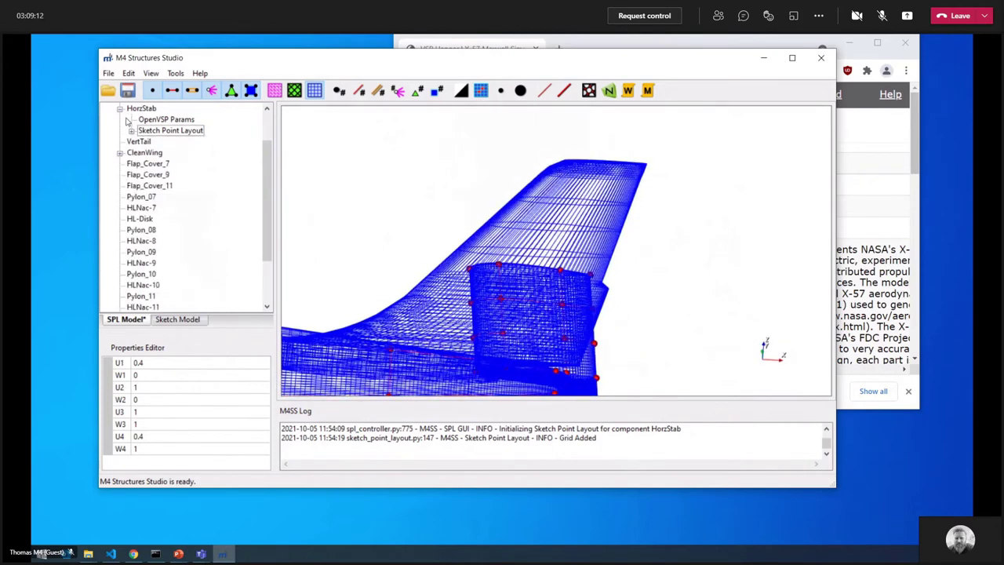
pyautogui.click(120, 109)
pyautogui.scroll(2, 180, 176)
pyautogui.click(139, 164)
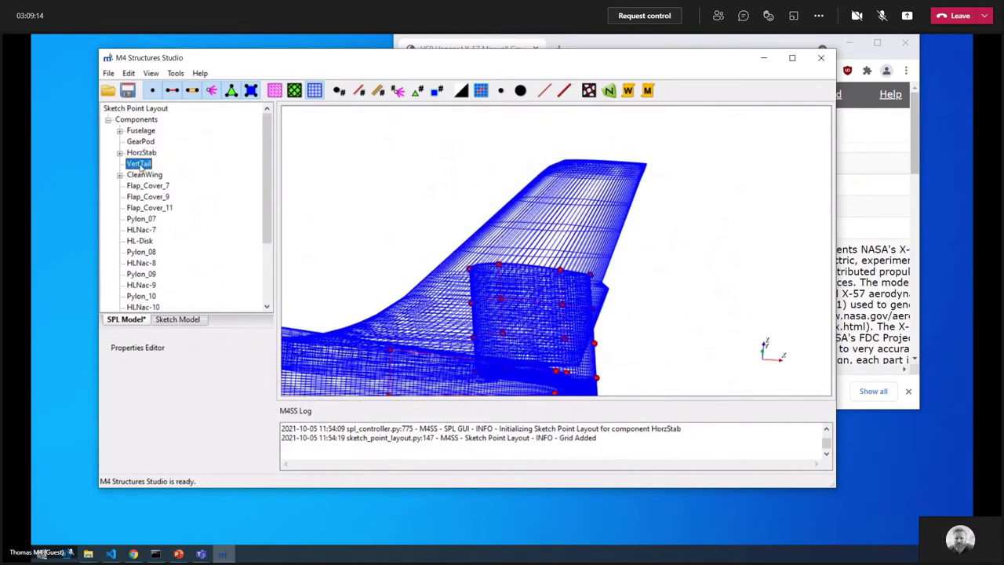
# - Start the Automated Wing Layout Tool for VertTail with XZ as the sketch plane
pyautogui.moveTo(439, 245); pyautogui.dragTo(514, 220)
pyautogui.scroll(1, 514, 220)
pyautogui.moveTo(492, 235); pyautogui.dragTo(516, 241, button='middle')
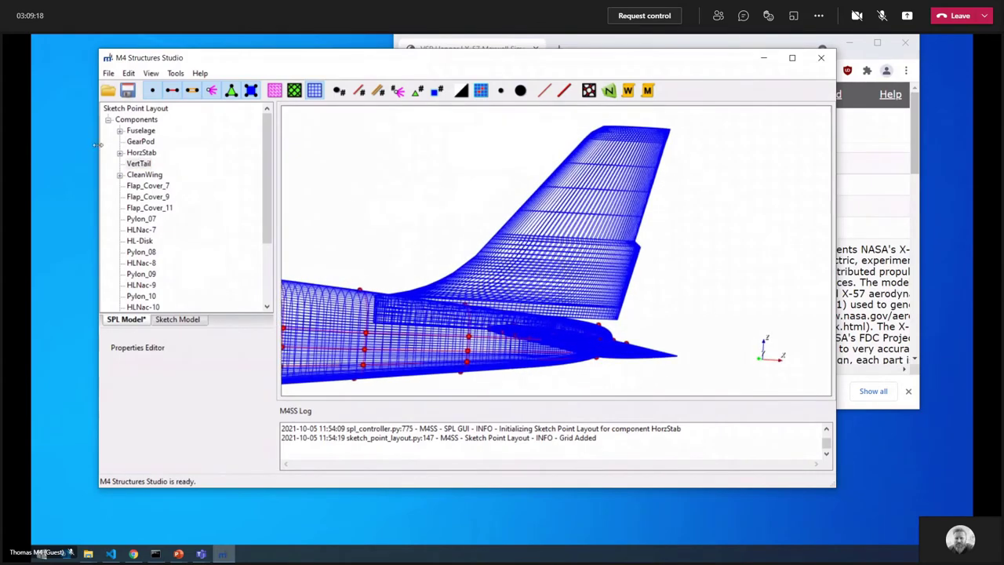
pyautogui.rightClick(147, 164)
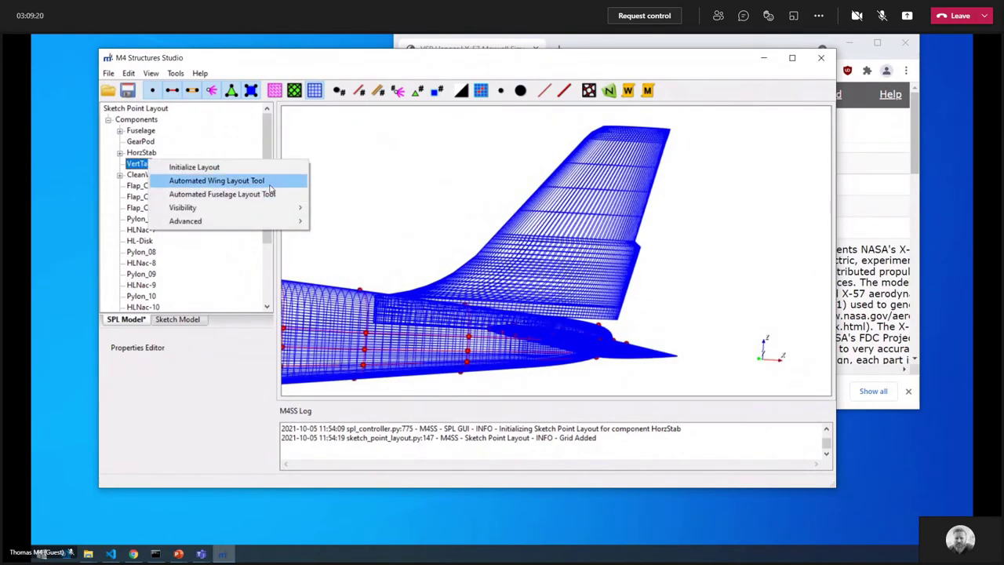
pyautogui.click(269, 182)
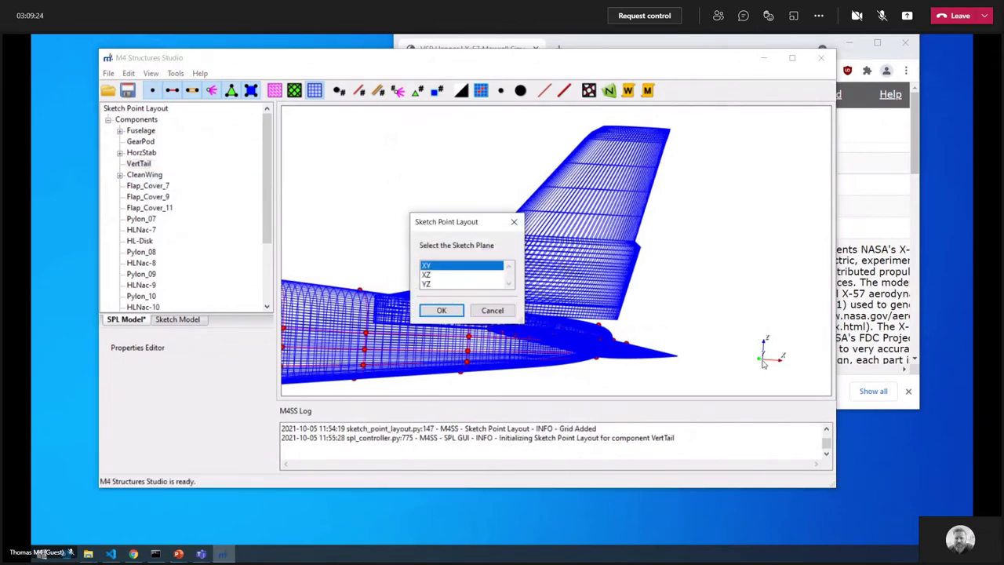
pyautogui.click(436, 275)
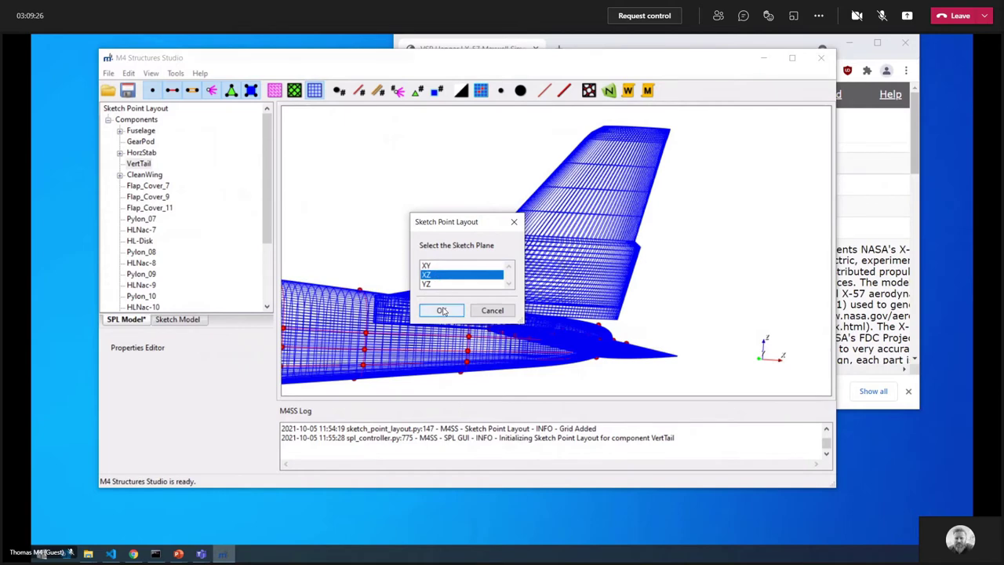
pyautogui.click(443, 309)
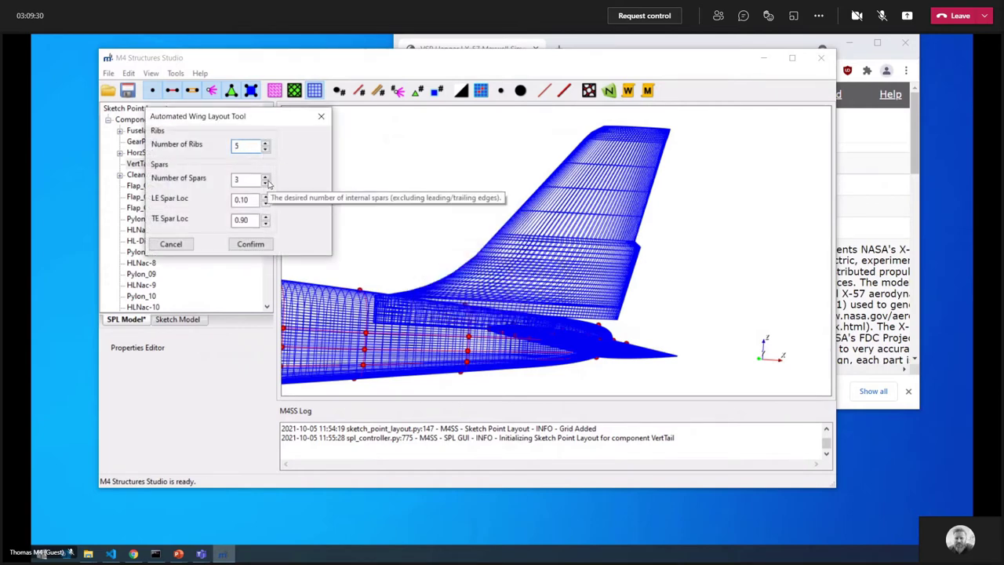
# - Generate the VertTail grid with 5 ribs, 2 spars and LE Spar Loc 0.25, moving the trailing-edge spar forward
pyautogui.click(265, 184)
pyautogui.click(266, 196)
pyautogui.click(266, 196)
pyautogui.click(266, 196)
pyautogui.click(267, 224)
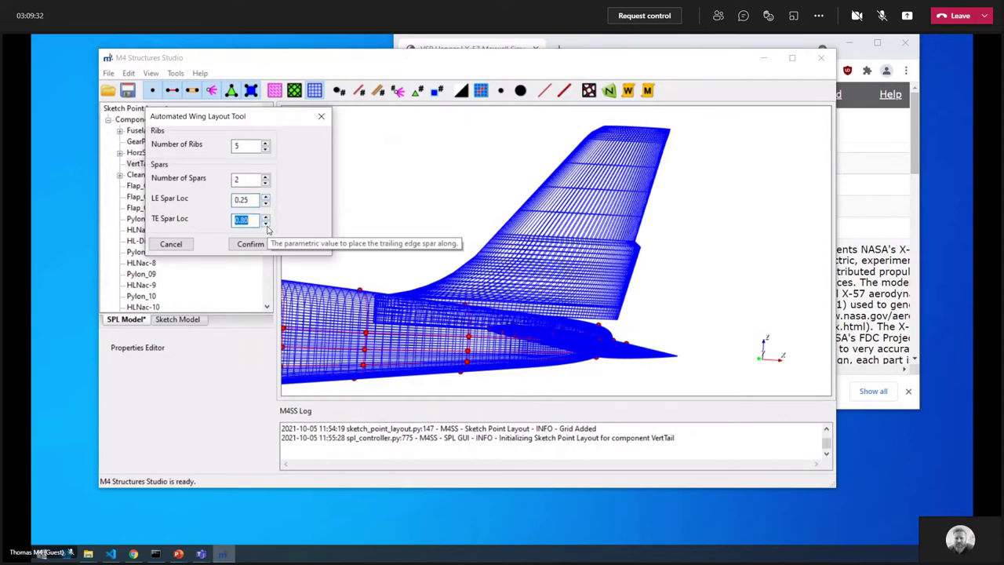
pyautogui.click(250, 244)
# - Isolate VertTail so that only this component and its grid are displayed
pyautogui.scroll(3, 438, 280)
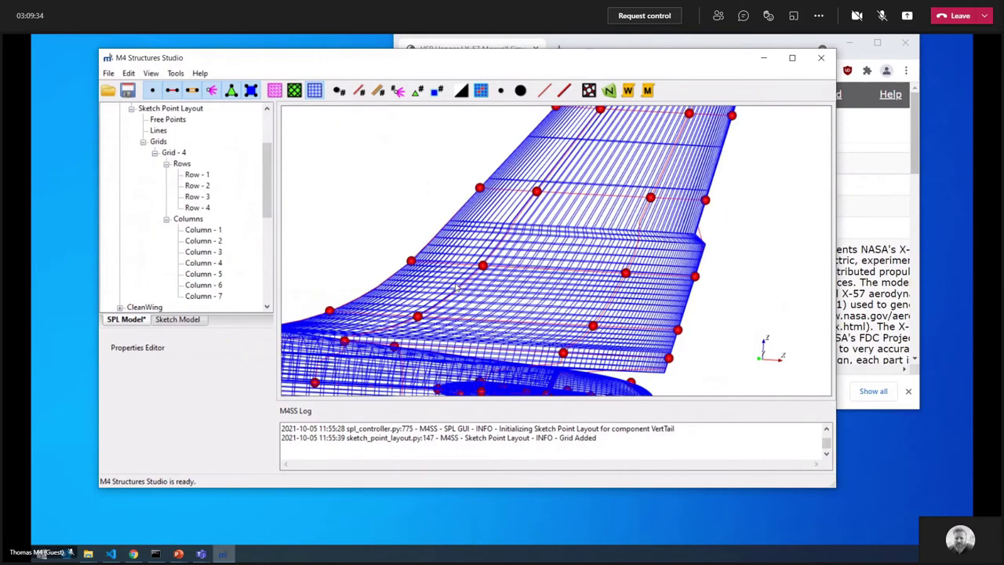
pyautogui.scroll(2, 162, 154)
pyautogui.click(149, 153)
pyautogui.rightClick(154, 156)
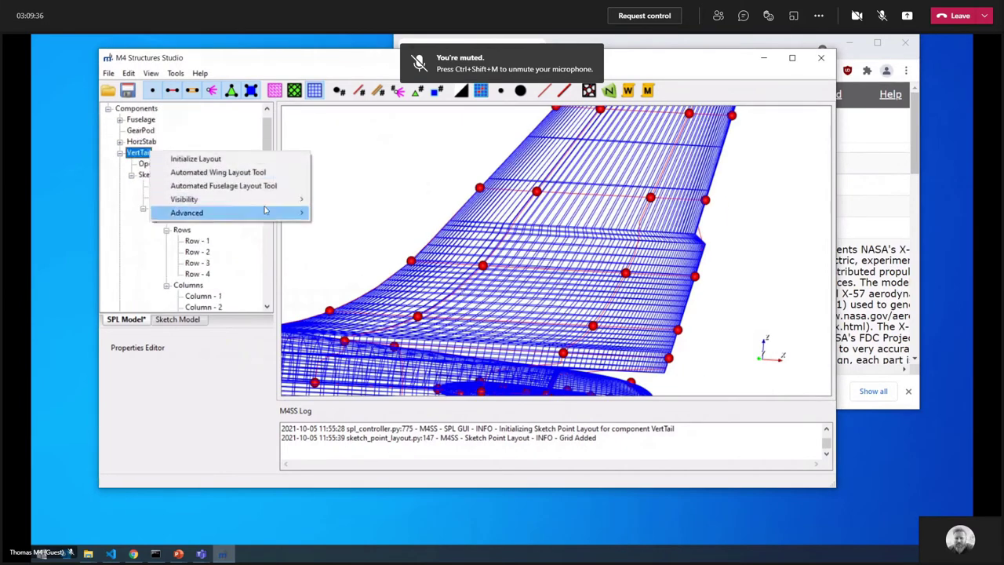
pyautogui.moveTo(267, 199)
pyautogui.click(382, 240)
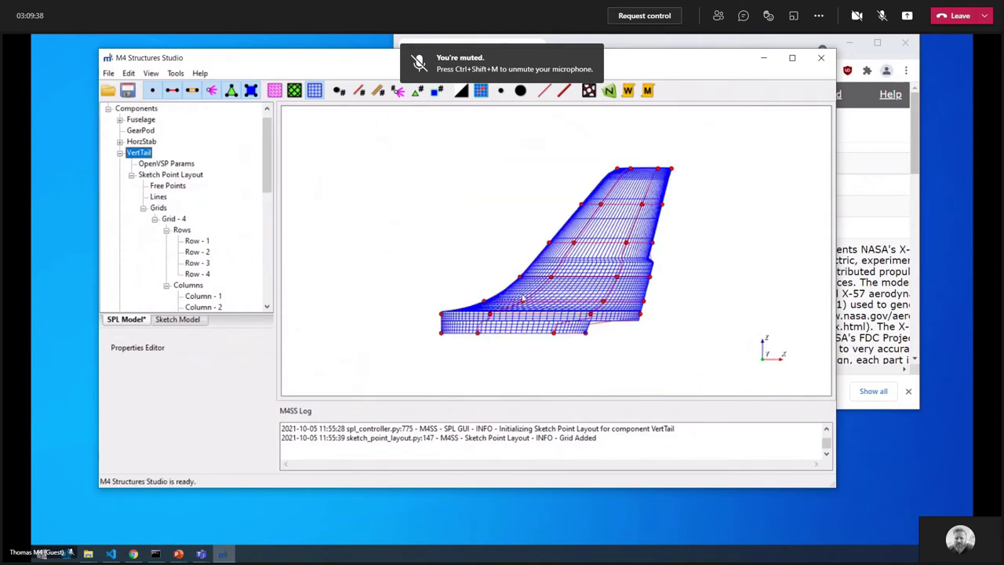
# - Raise the root edge of the VertTail grid by setting U1 and U4 of Grid - 4 to 0.145
pyautogui.moveTo(633, 305); pyautogui.dragTo(647, 302, button='middle')
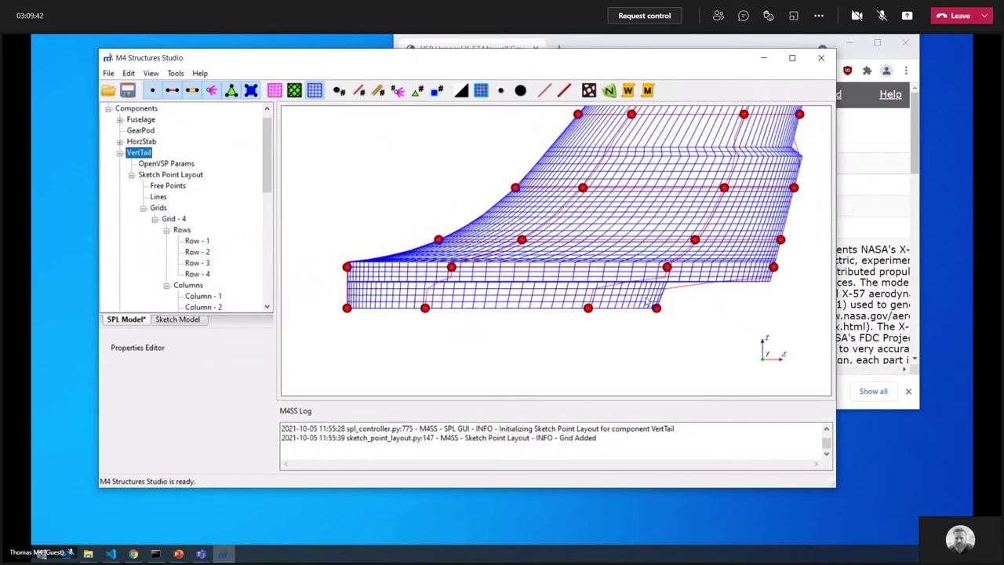
pyautogui.click(163, 208)
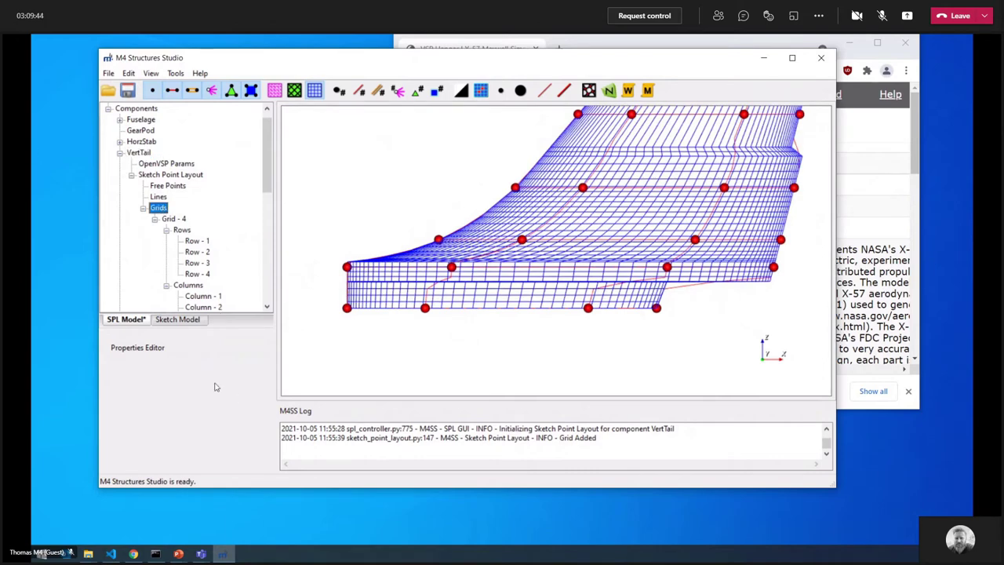
pyautogui.click(173, 218)
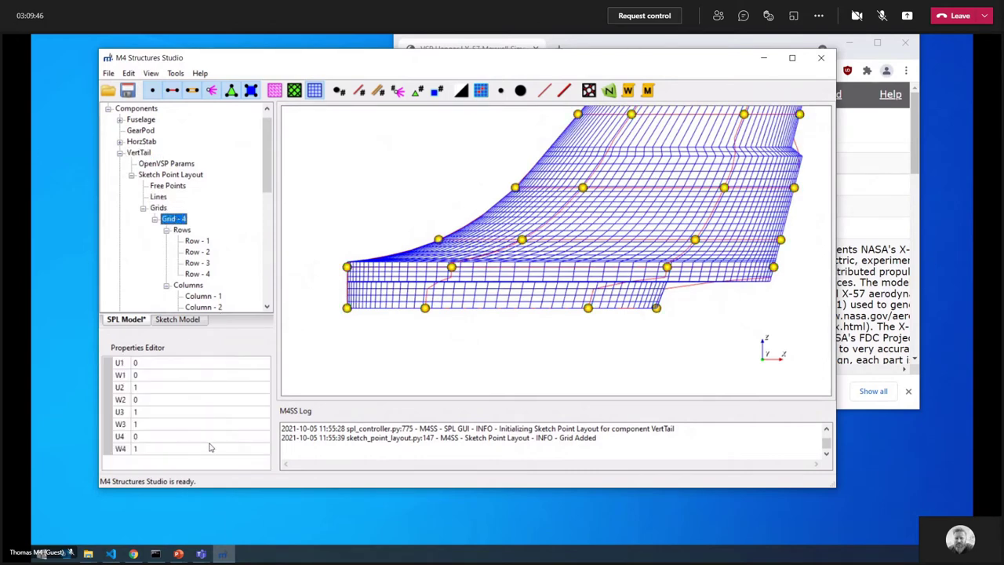
pyautogui.click(153, 364)
pyautogui.write('.')
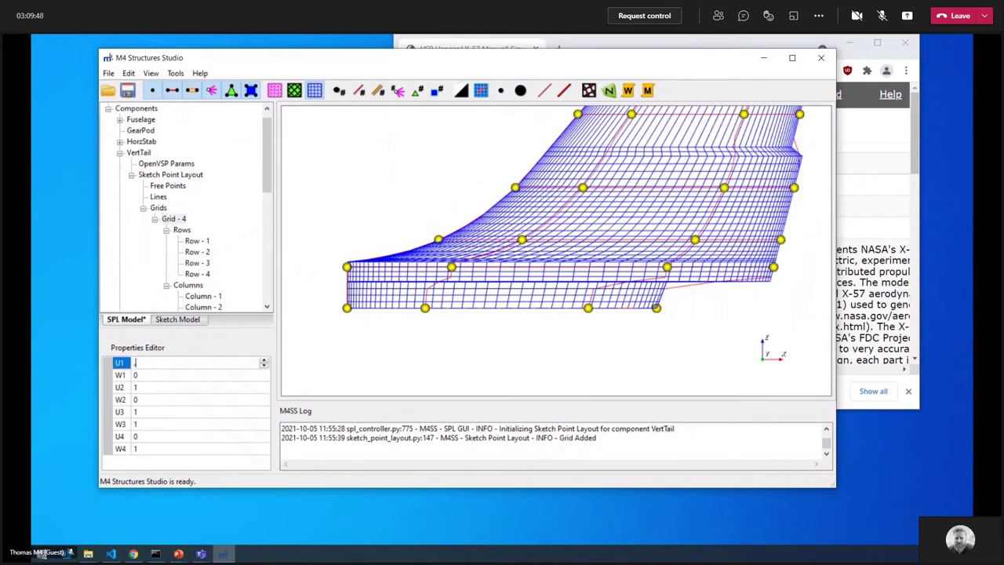
pyautogui.write('145')
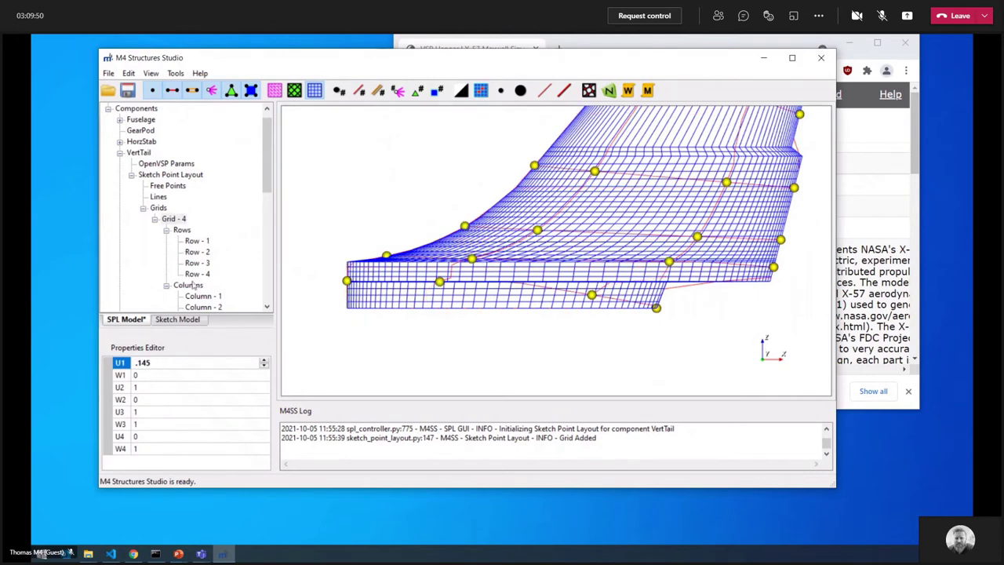
pyautogui.click(149, 435)
pyautogui.write('.145')
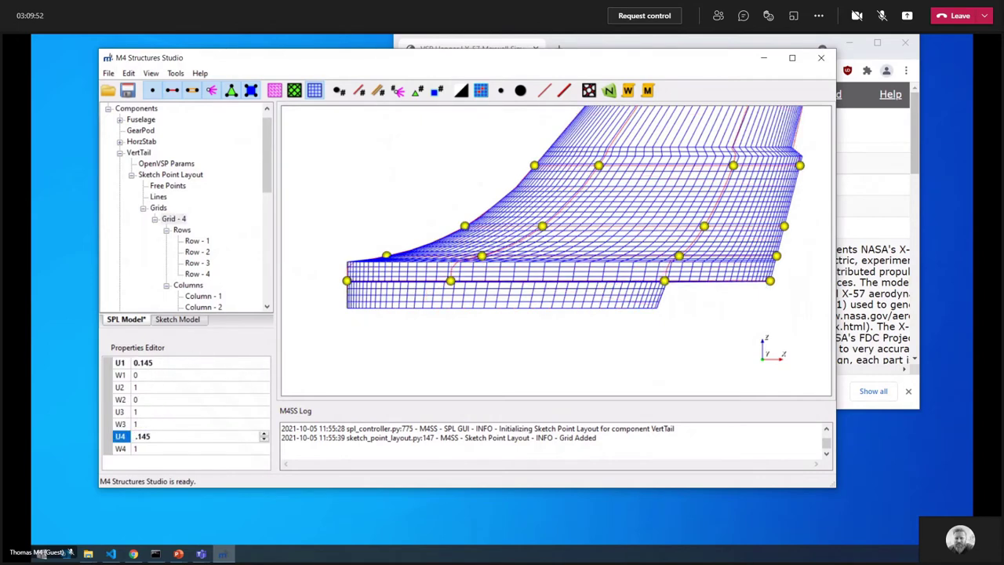
pyautogui.moveTo(693, 304); pyautogui.dragTo(581, 273)
pyautogui.moveTo(582, 271); pyautogui.dragTo(543, 330, button='middle')
pyautogui.scroll(-1, 526, 275)
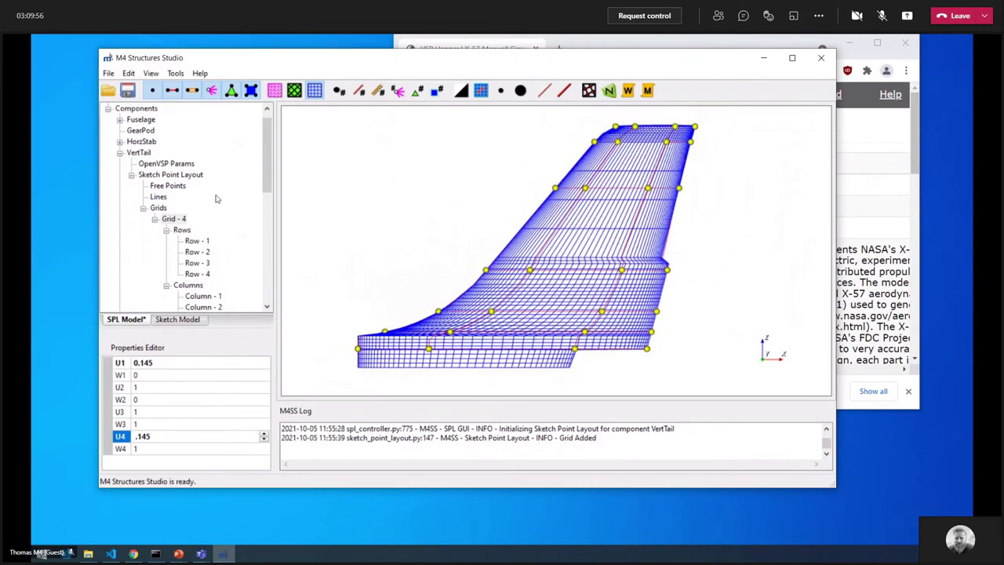
# - Space the columns of Grid - 4 on VertTail linearly with 7 points, using UW spacing
pyautogui.scroll(-1, 196, 236)
pyautogui.rightClick(192, 251)
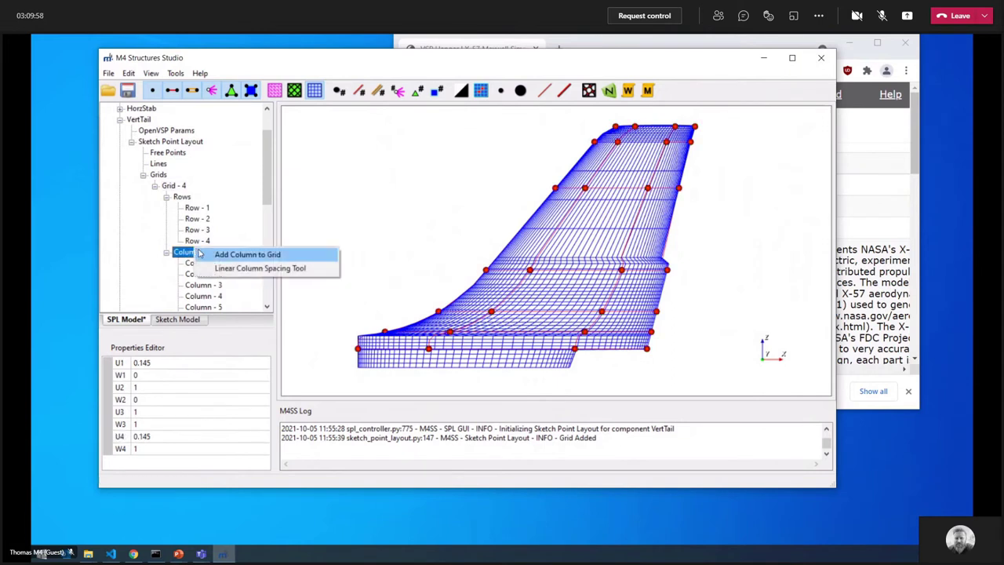
pyautogui.click(272, 269)
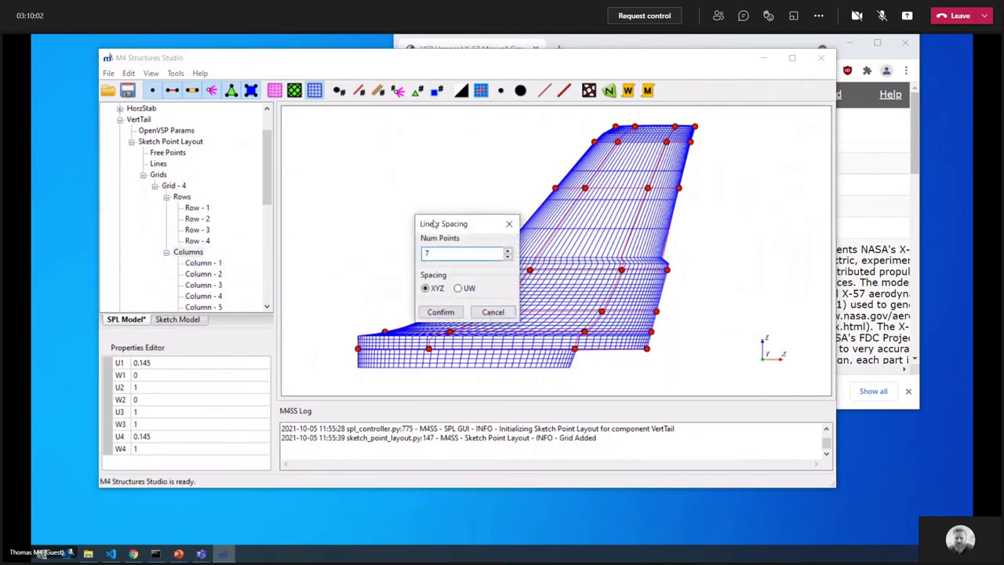
pyautogui.moveTo(435, 223); pyautogui.dragTo(371, 163)
pyautogui.click(395, 227)
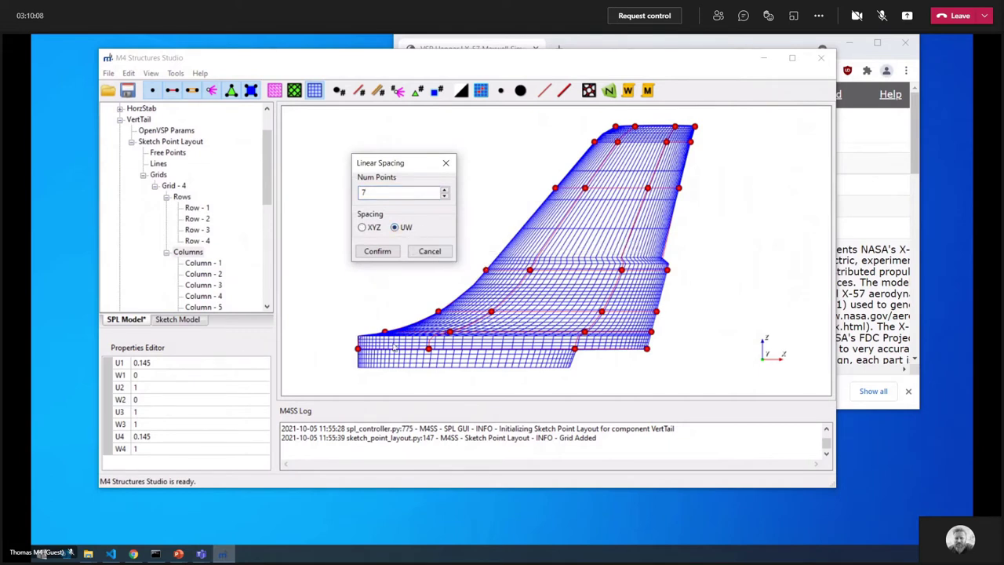
pyautogui.click(375, 251)
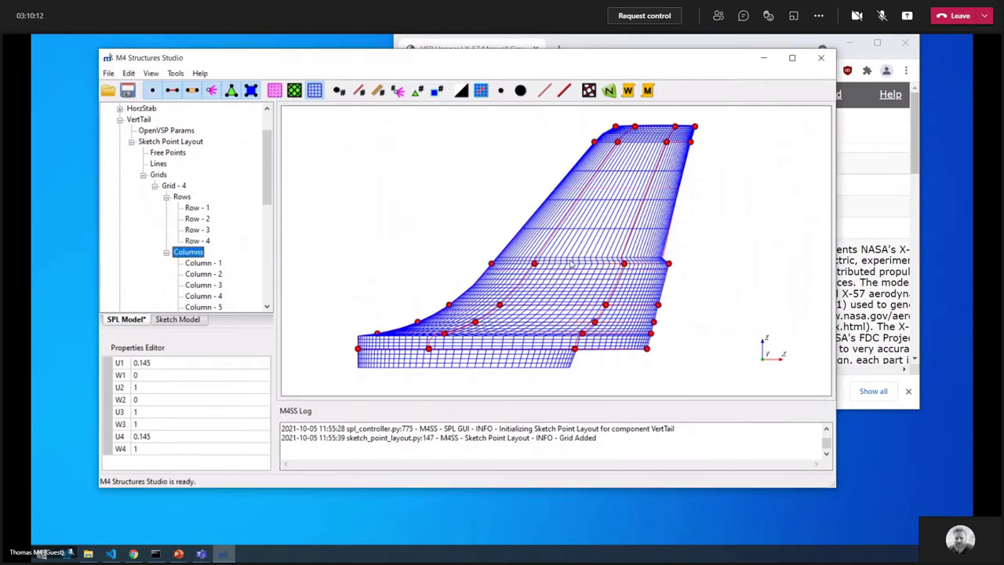
pyautogui.moveTo(399, 271); pyautogui.dragTo(536, 275)
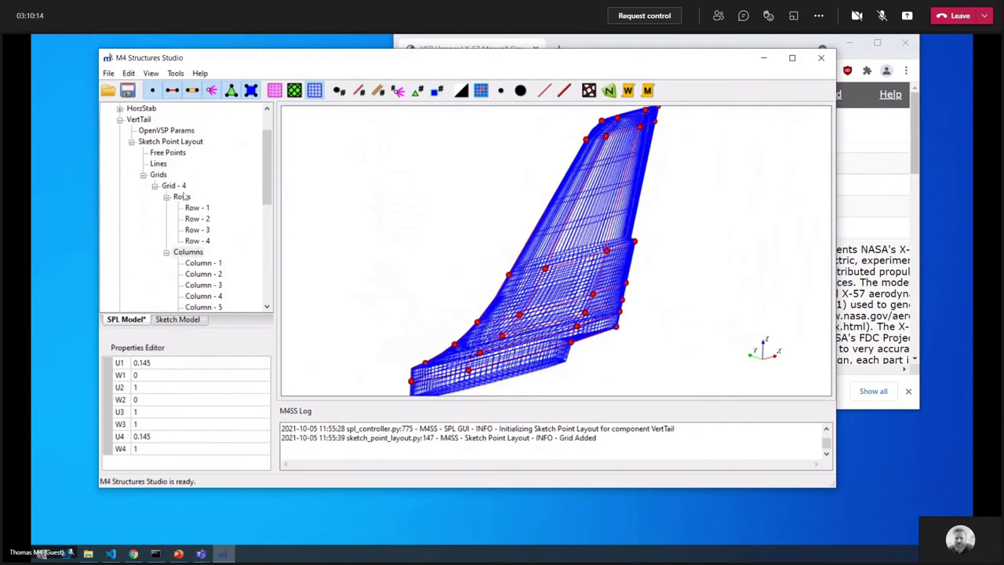
# - Restore the visibility of all aircraft components and fit the complete model in the view
pyautogui.click(164, 142)
pyautogui.rightClick(141, 120)
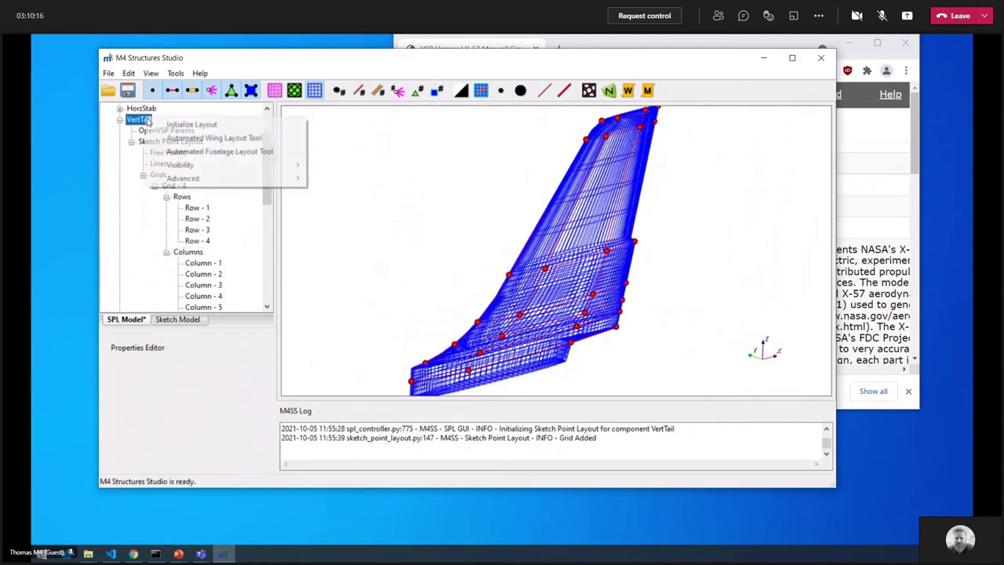
pyautogui.moveTo(242, 161)
pyautogui.click(338, 218)
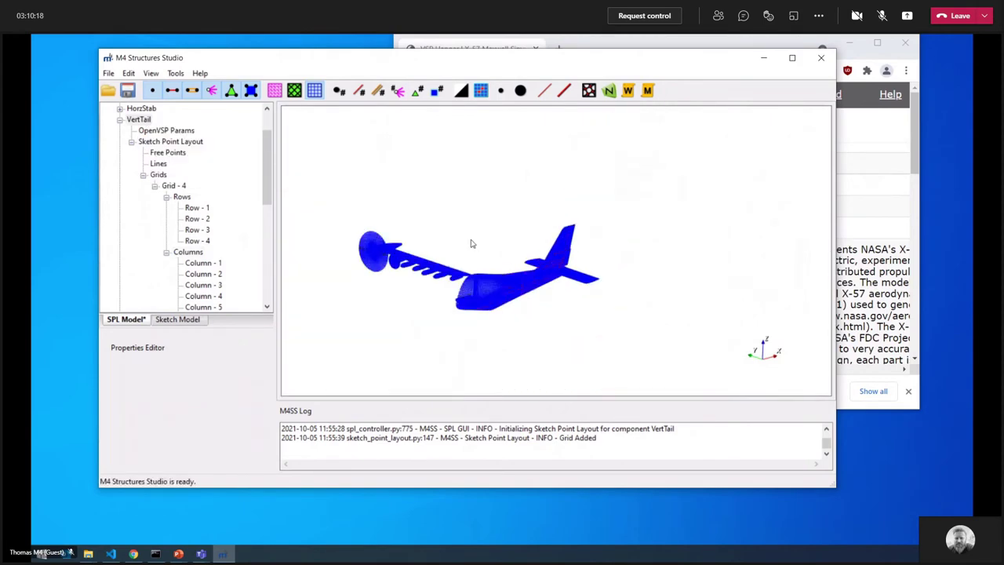
pyautogui.moveTo(471, 240); pyautogui.dragTo(471, 273)
pyautogui.click(174, 72)
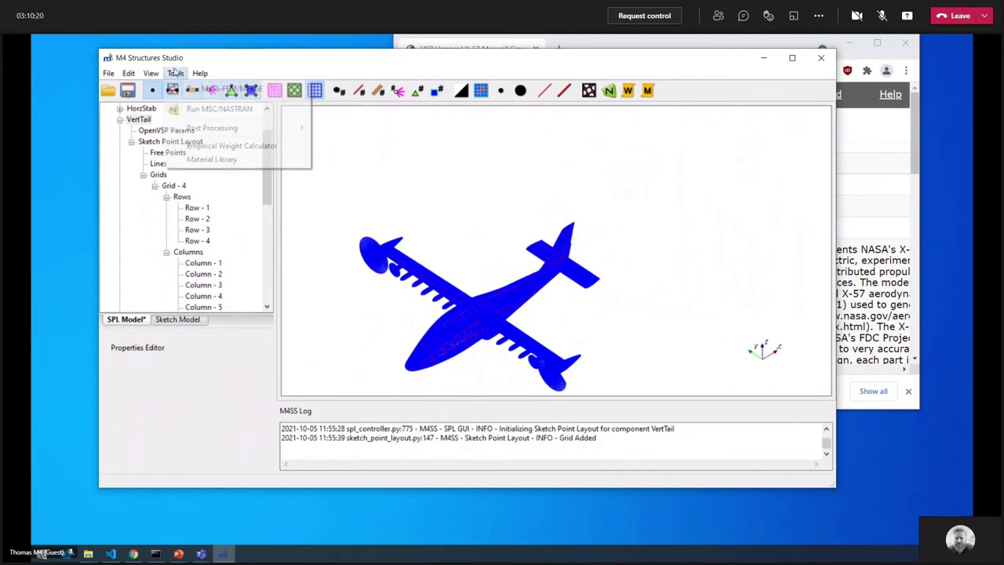
pyautogui.click(235, 119)
pyautogui.scroll(3, 509, 244)
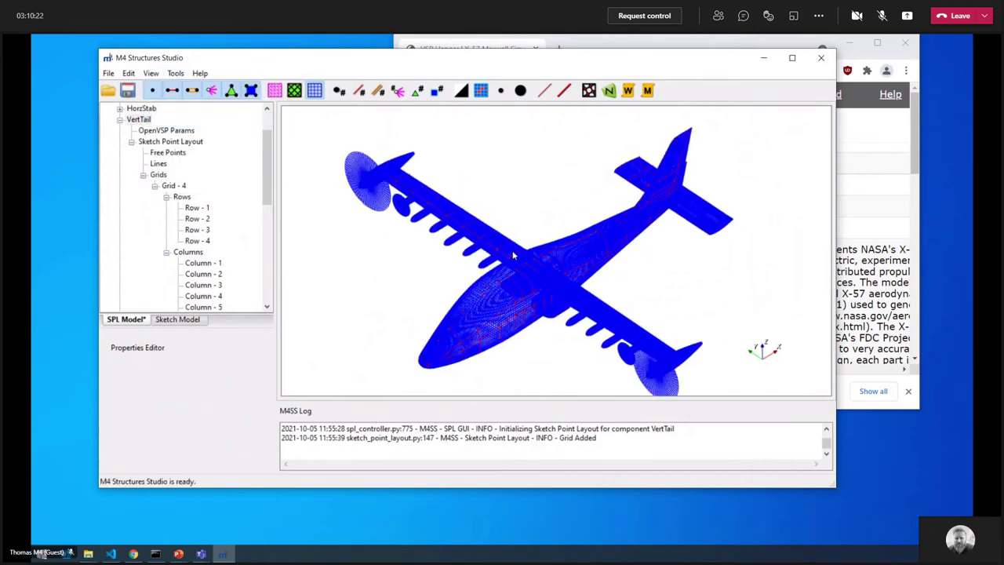
pyautogui.moveTo(509, 252); pyautogui.dragTo(515, 233)
pyautogui.scroll(2, 515, 233)
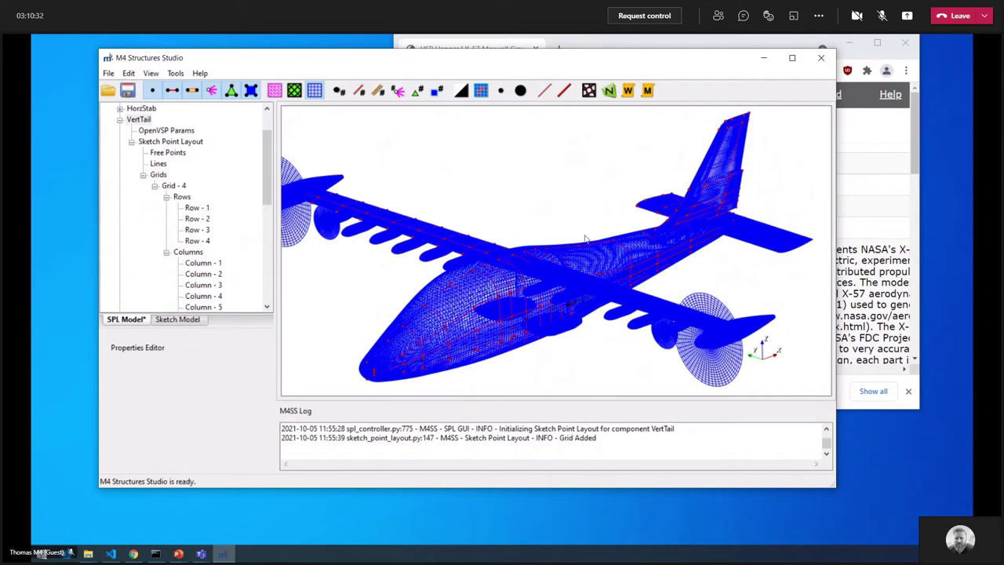
# - Initialize the sketch model, saving the sketch point layout as maxwell.spl in the maxwell folder
pyautogui.click(179, 553)
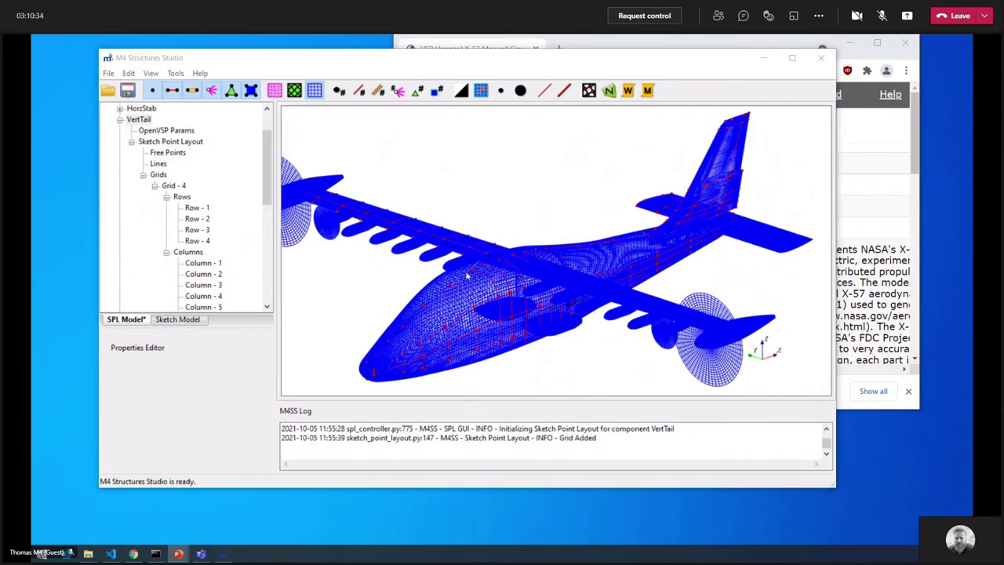
pyautogui.click(151, 74)
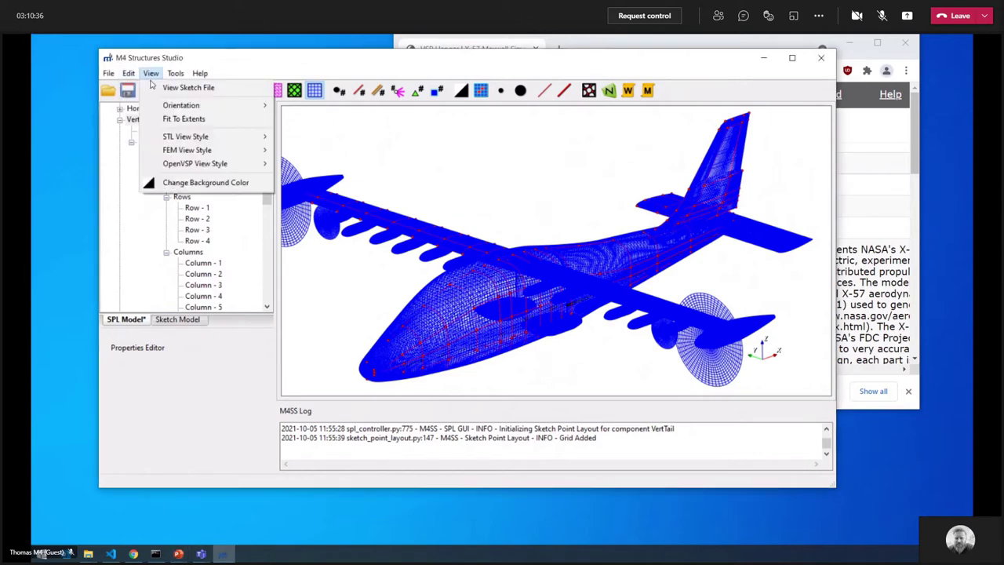
pyautogui.moveTo(128, 73)
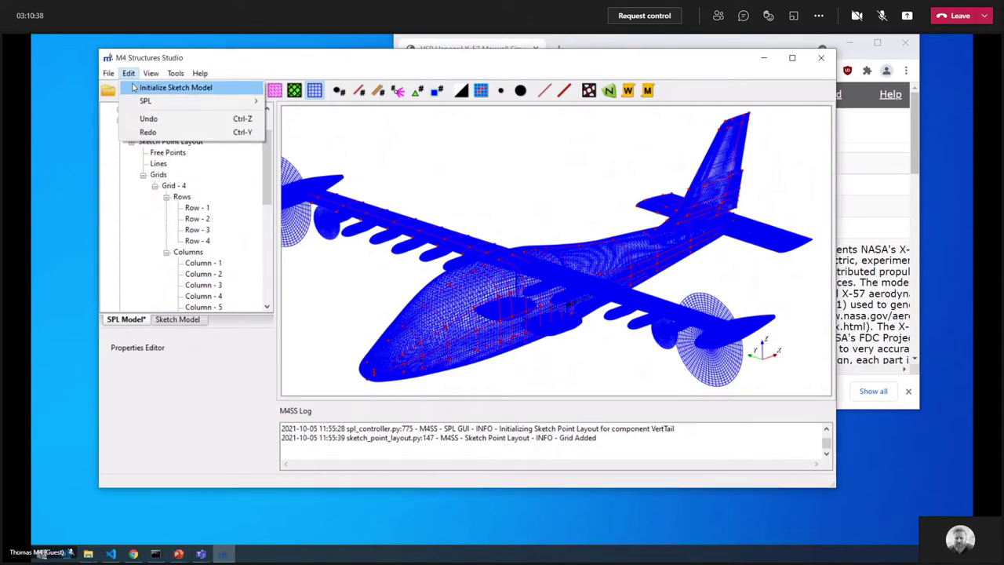
pyautogui.click(133, 88)
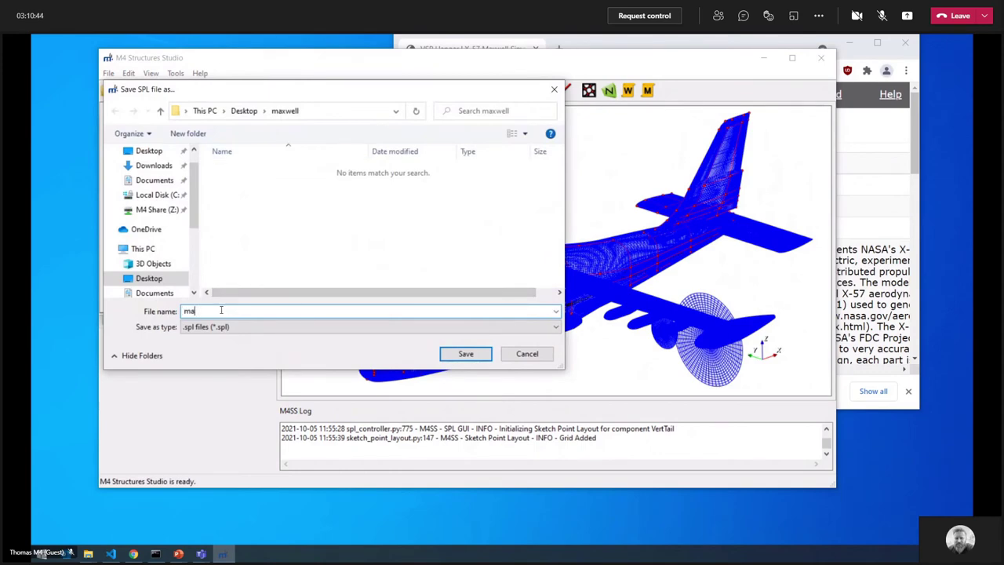
pyautogui.click(482, 357)
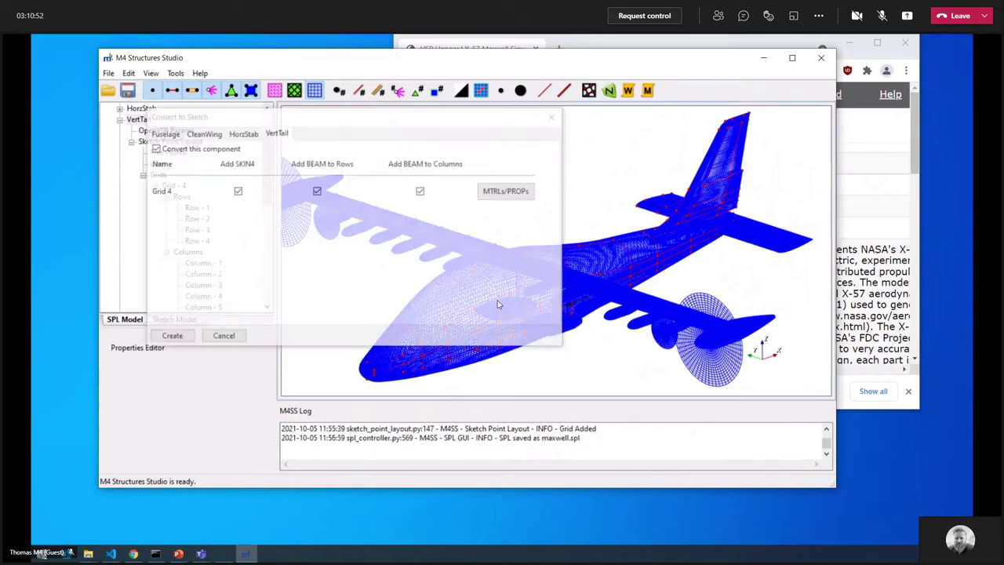
# - Exclude row beams from the Fuselage's Grid 1 conversion, keeping SKIN4 and column beams, and check the other components' options
pyautogui.click(165, 134)
pyautogui.click(243, 133)
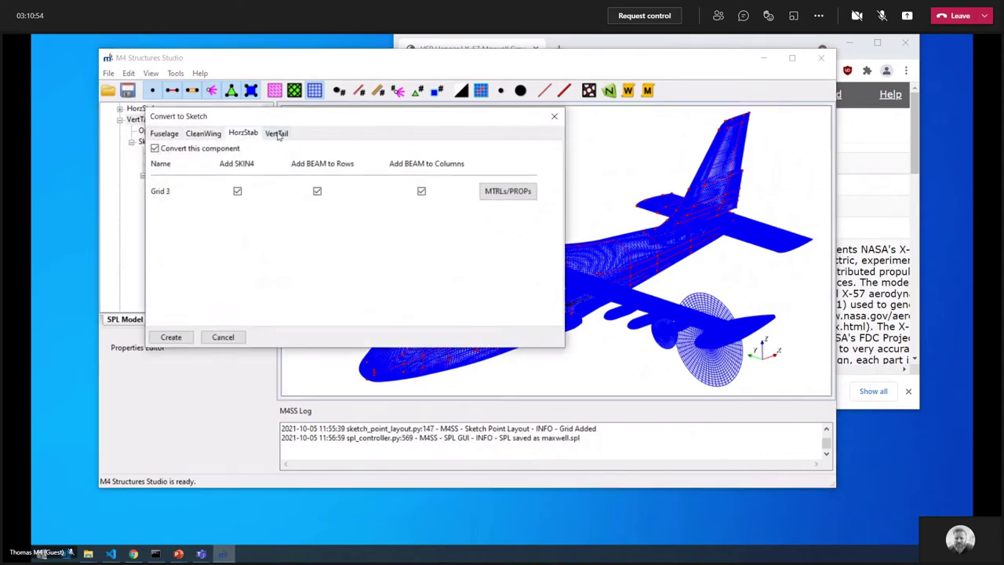
pyautogui.click(276, 133)
pyautogui.click(164, 133)
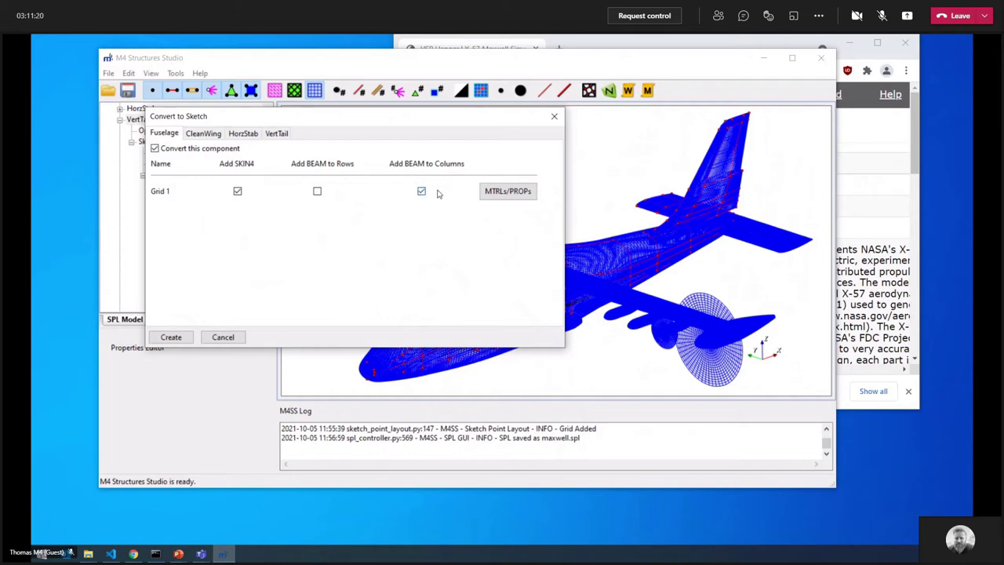
pyautogui.click(221, 138)
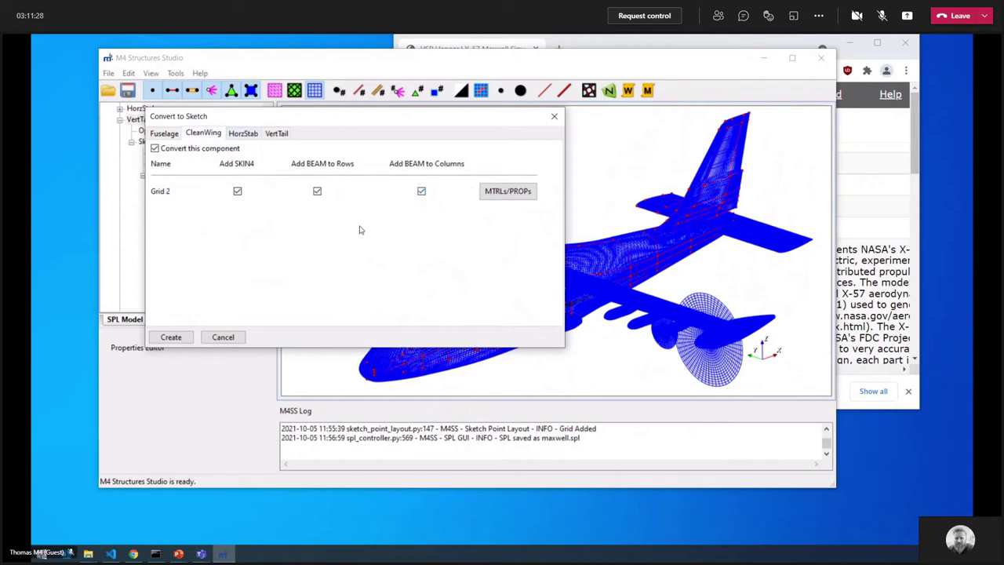
pyautogui.click(160, 135)
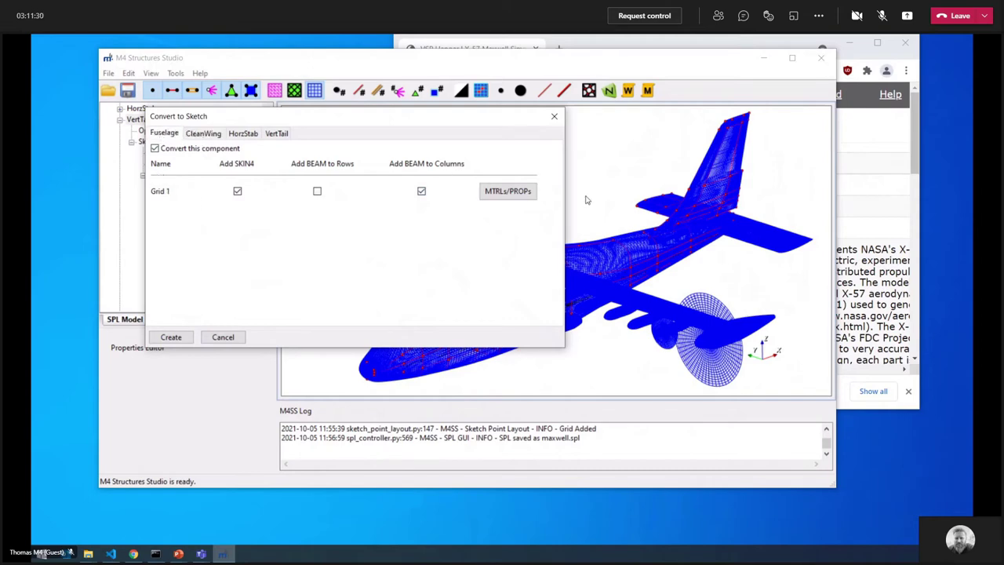
# - Assign the Composite Aircraft Skin property card to the Fuselage grid's SKIN4 elements and accept the property settings
pyautogui.click(495, 202)
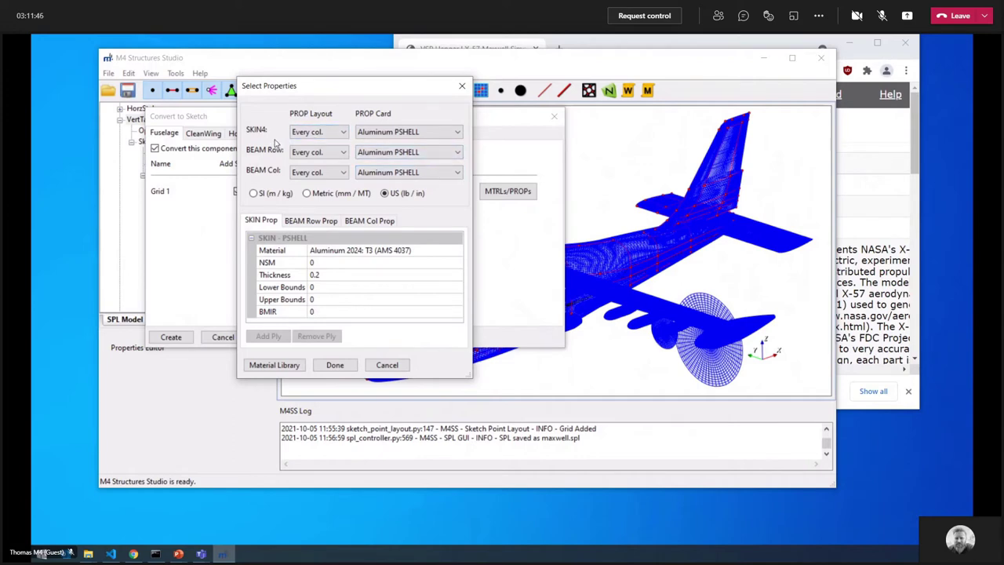
pyautogui.click(443, 134)
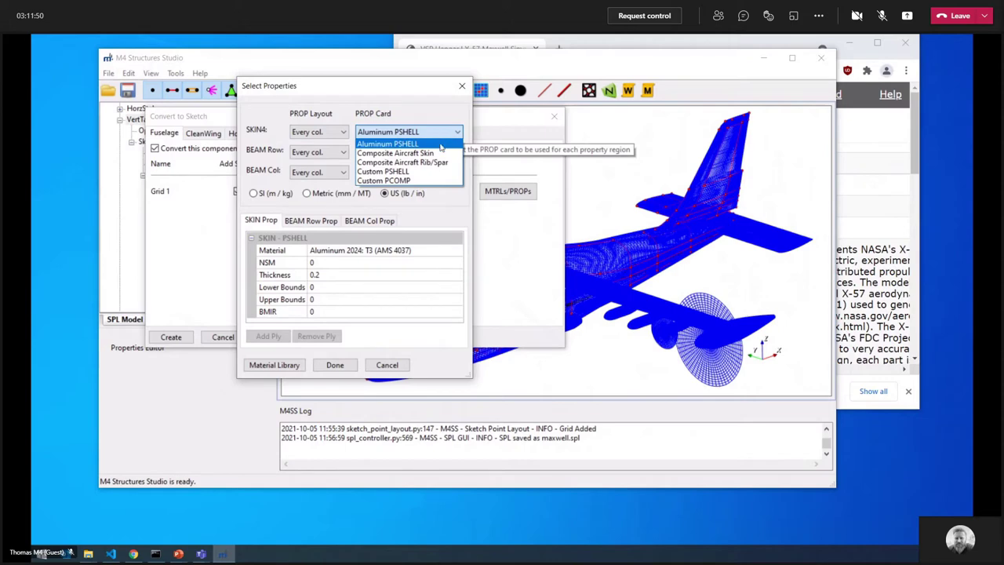
pyautogui.click(420, 154)
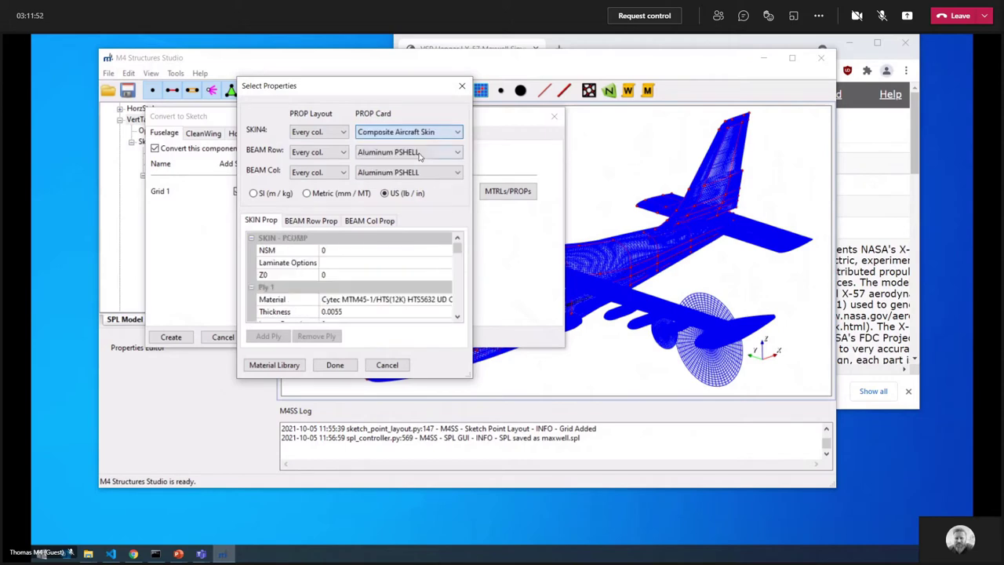
pyautogui.scroll(-2, 384, 271)
pyautogui.scroll(2, 384, 271)
pyautogui.click(400, 133)
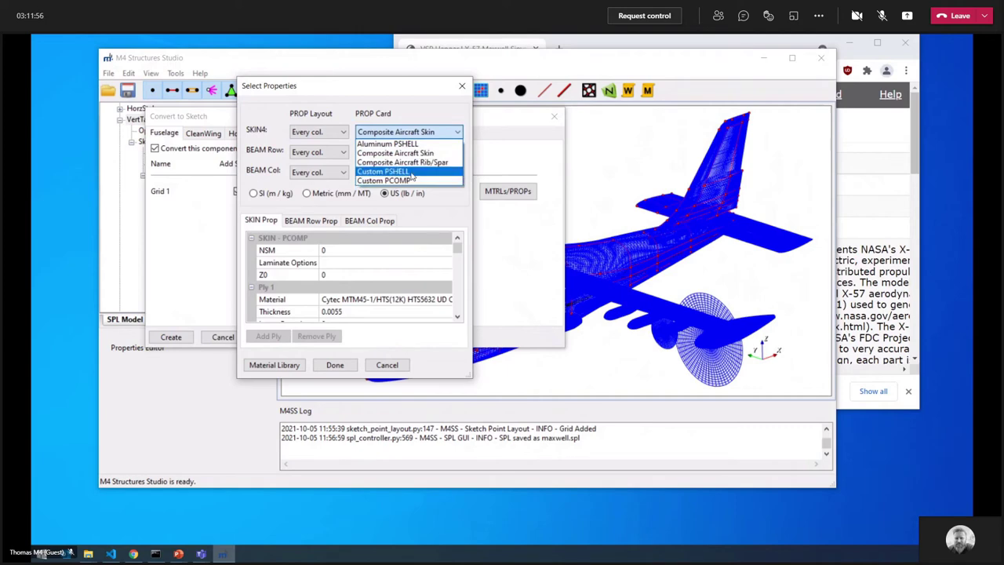
pyautogui.click(396, 122)
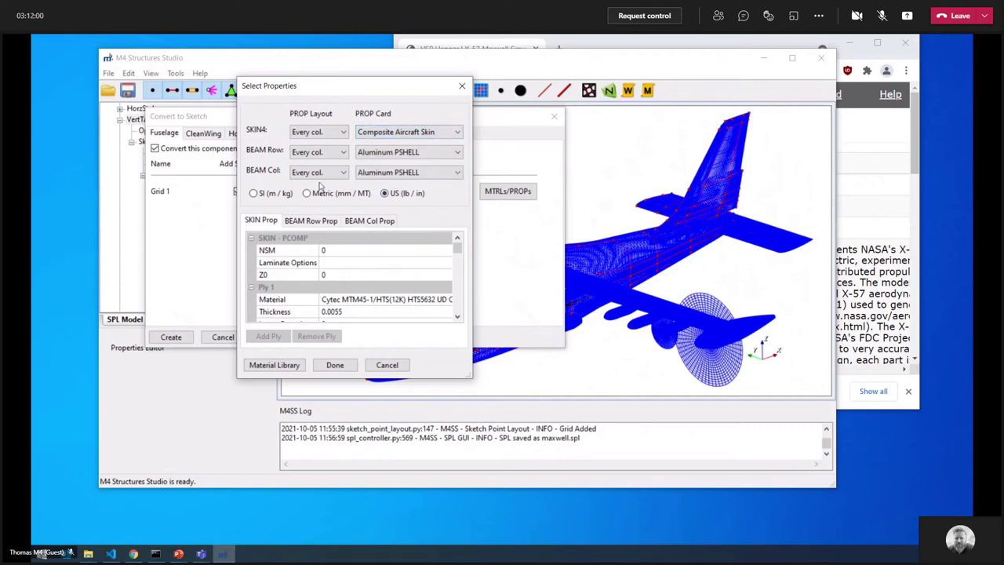
pyautogui.scroll(-2, 376, 251)
pyautogui.scroll(2, 388, 255)
pyautogui.click(334, 364)
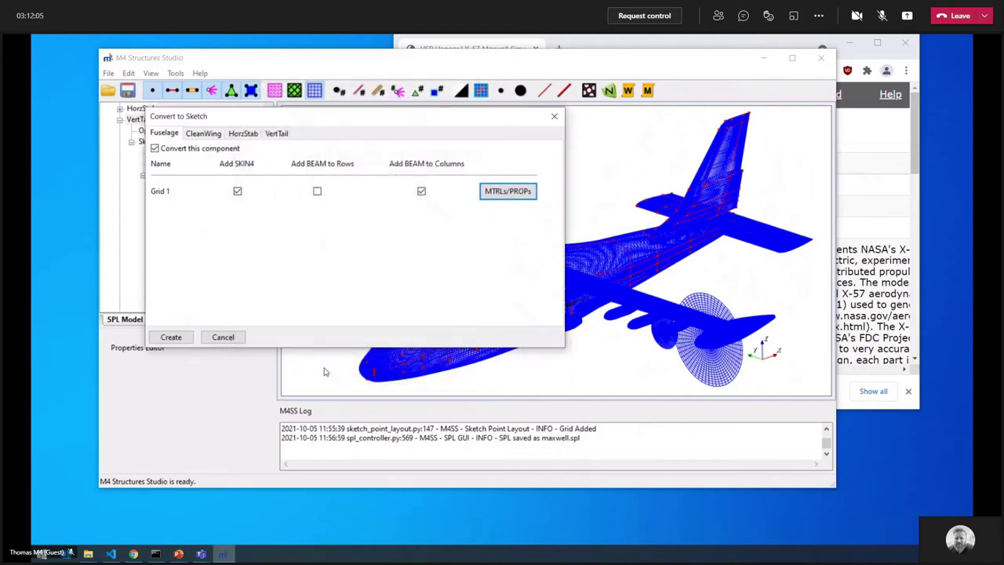
# - Assign the Custom PSHELL property card to the SKIN4 elements of CleanWing's Grid 2
pyautogui.click(218, 134)
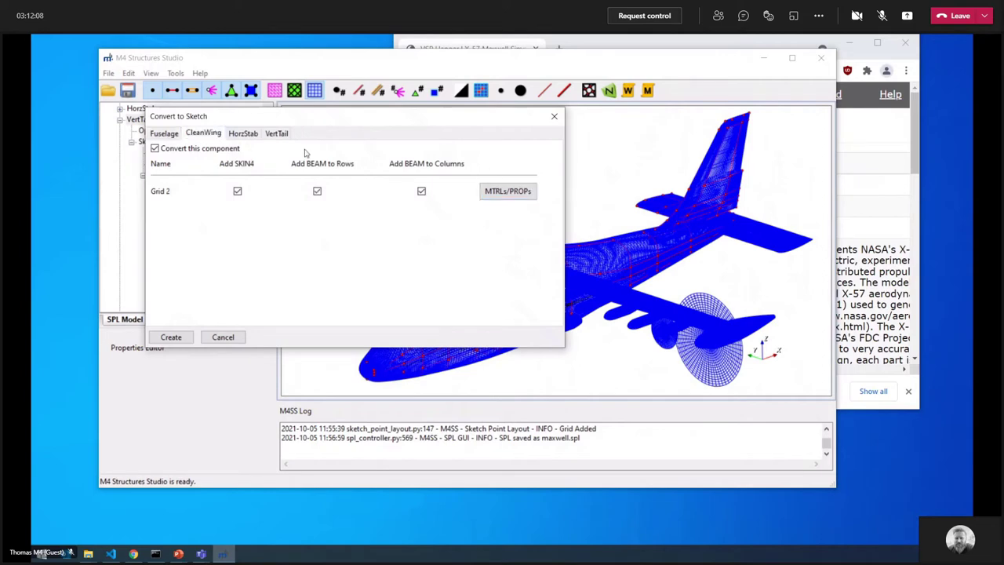
pyautogui.click(503, 190)
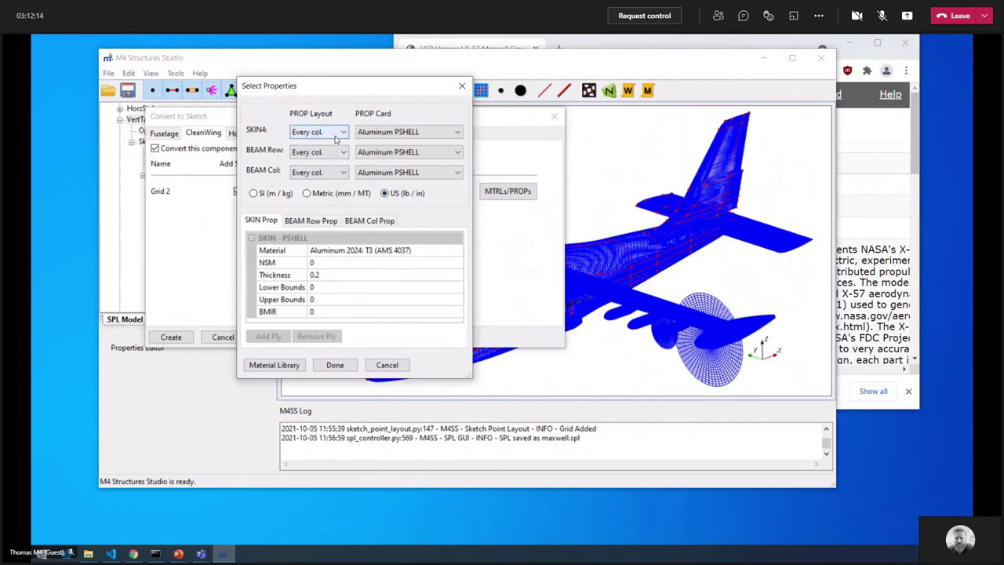
pyautogui.moveTo(319, 140)
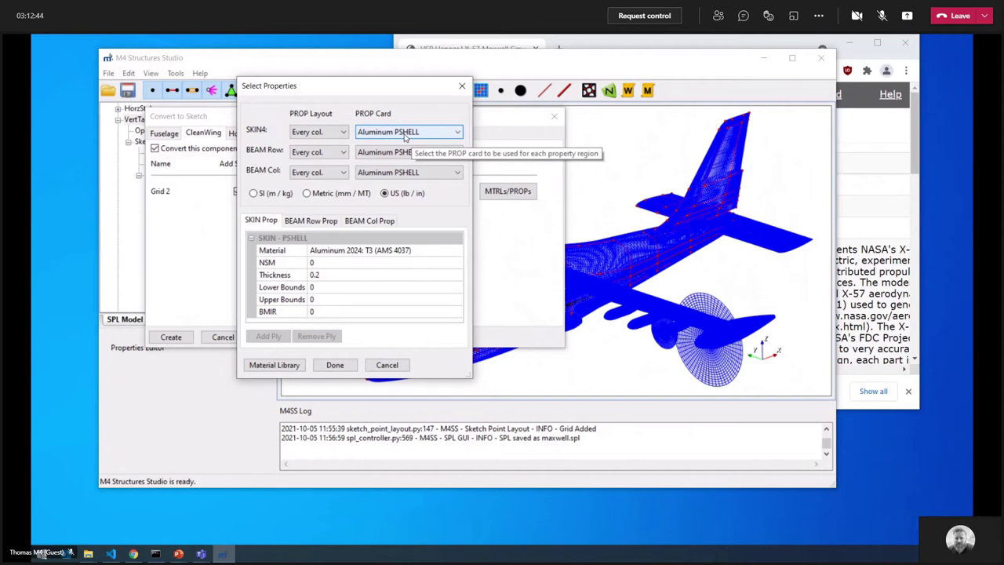
pyautogui.click(405, 135)
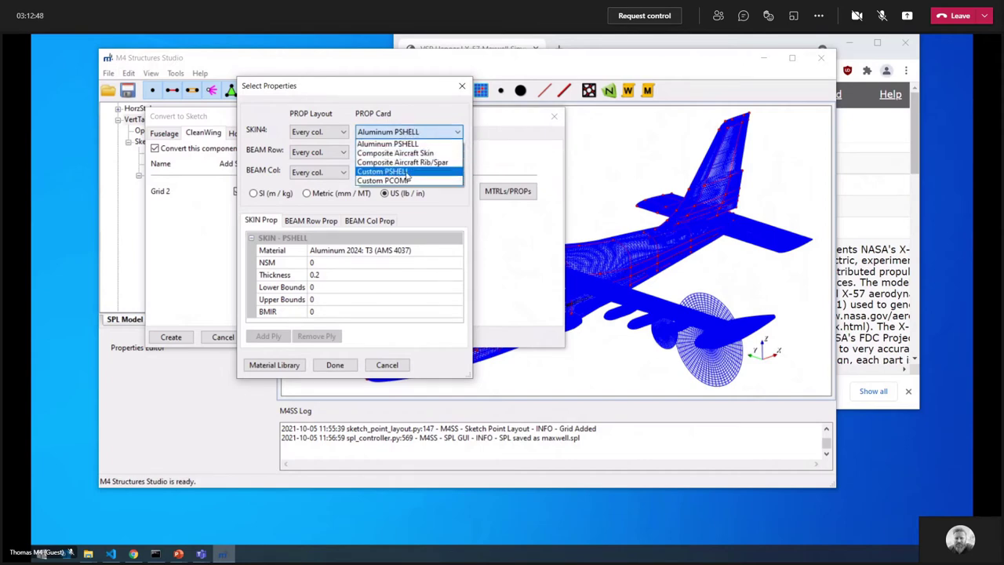
pyautogui.click(383, 171)
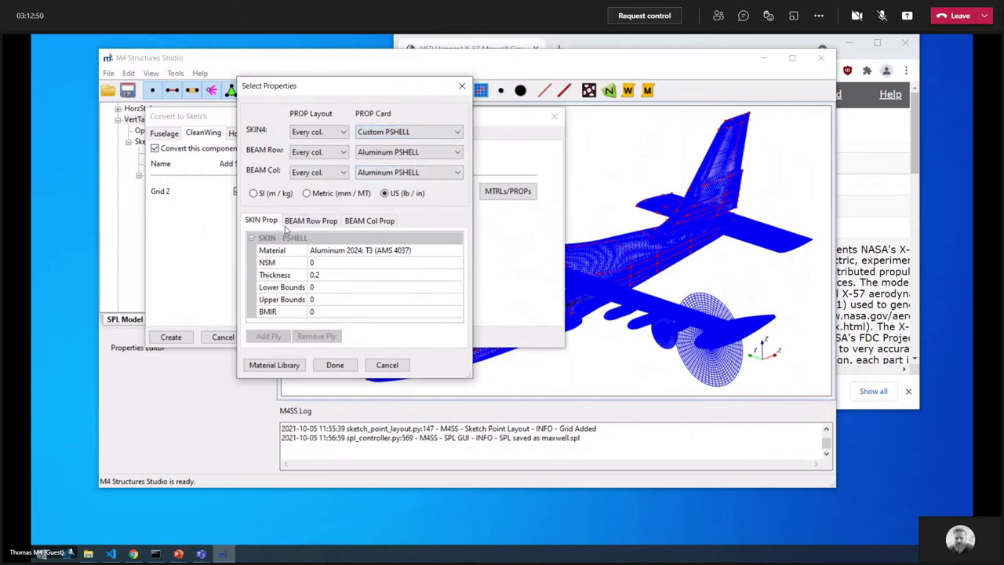
# - Examine the editable material, thickness and lower bound fields of the CleanWing skin's custom PSHELL
pyautogui.click(326, 276)
pyautogui.click(328, 285)
pyautogui.click(347, 277)
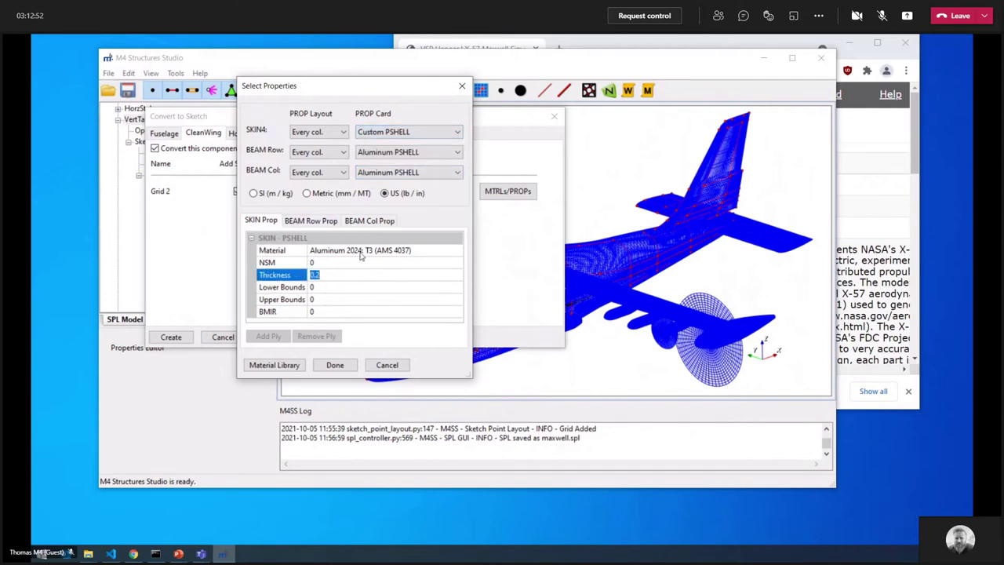
pyautogui.click(362, 252)
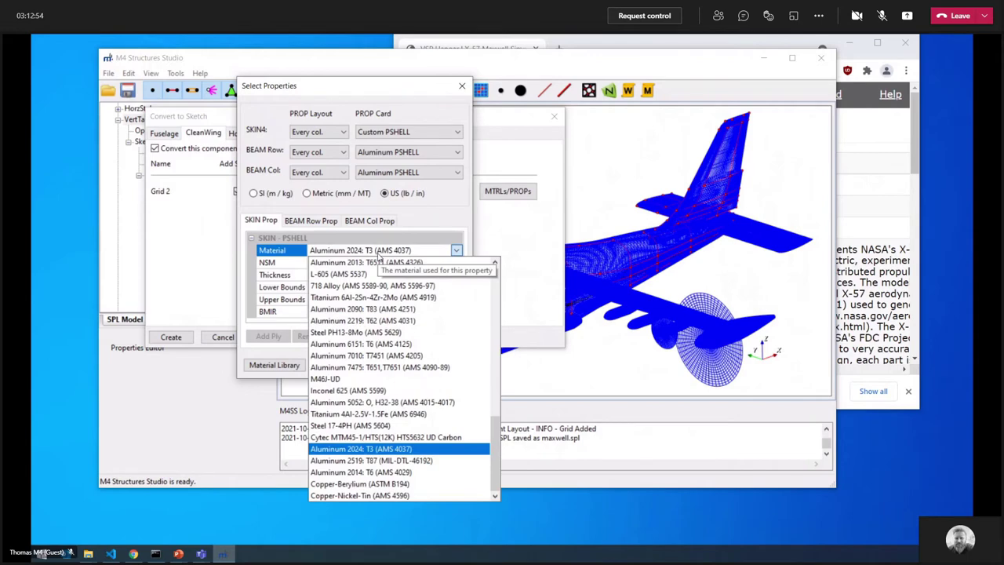
pyautogui.click(379, 254)
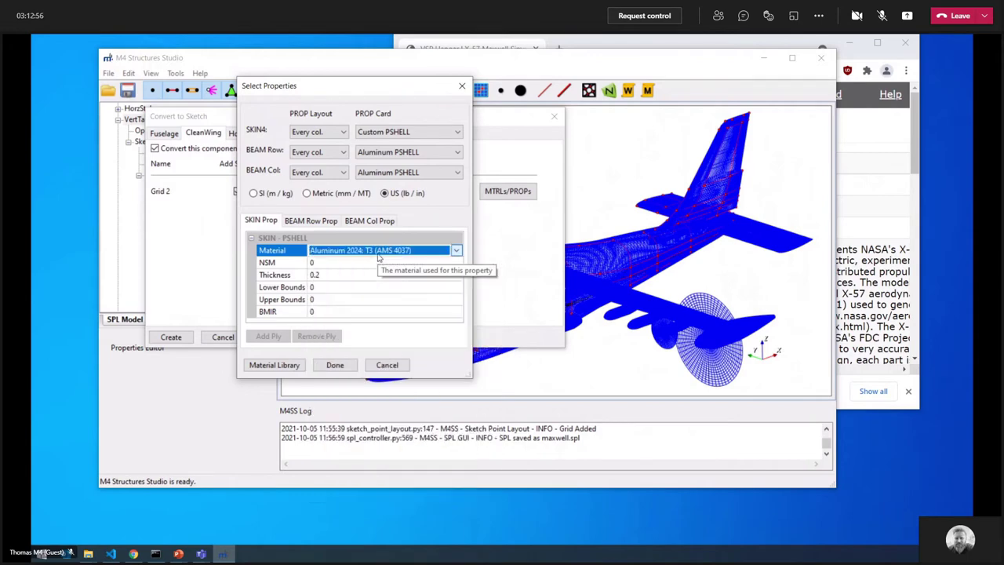
pyautogui.click(339, 289)
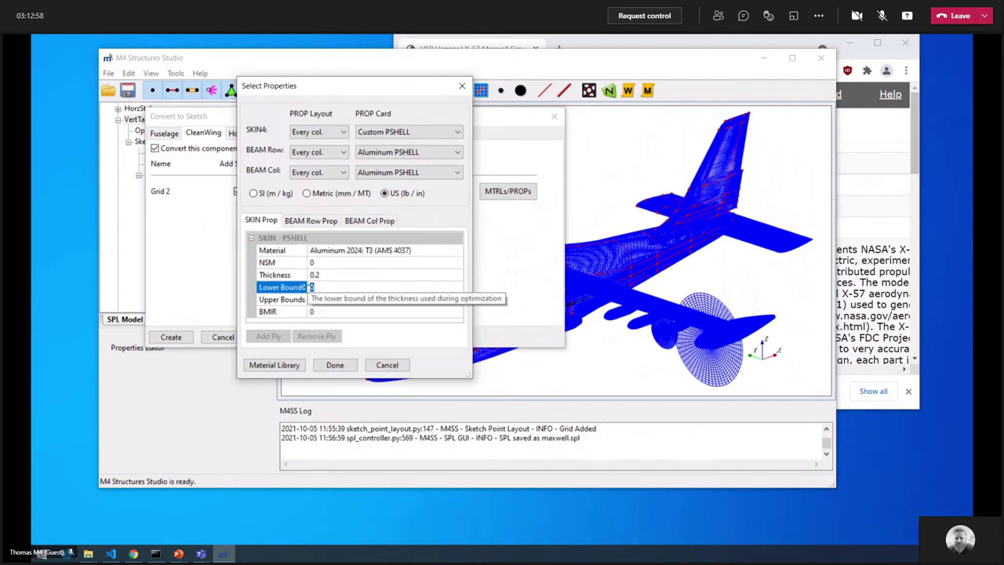
pyautogui.click(315, 274)
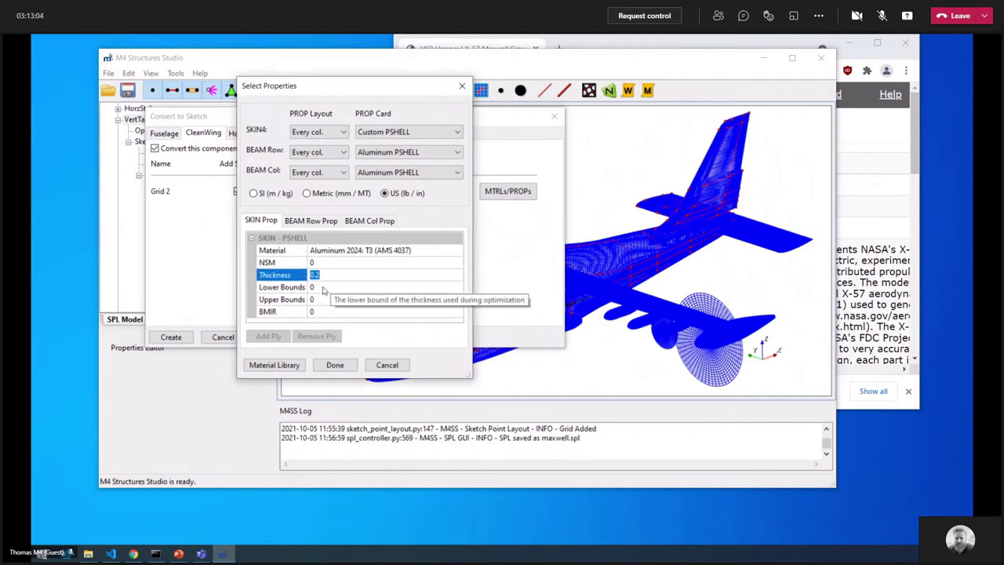
# - Set the CleanWing skin PSHELL's lower bound to 0.01 and upper bound to 2, and accept the properties
pyautogui.click(347, 291)
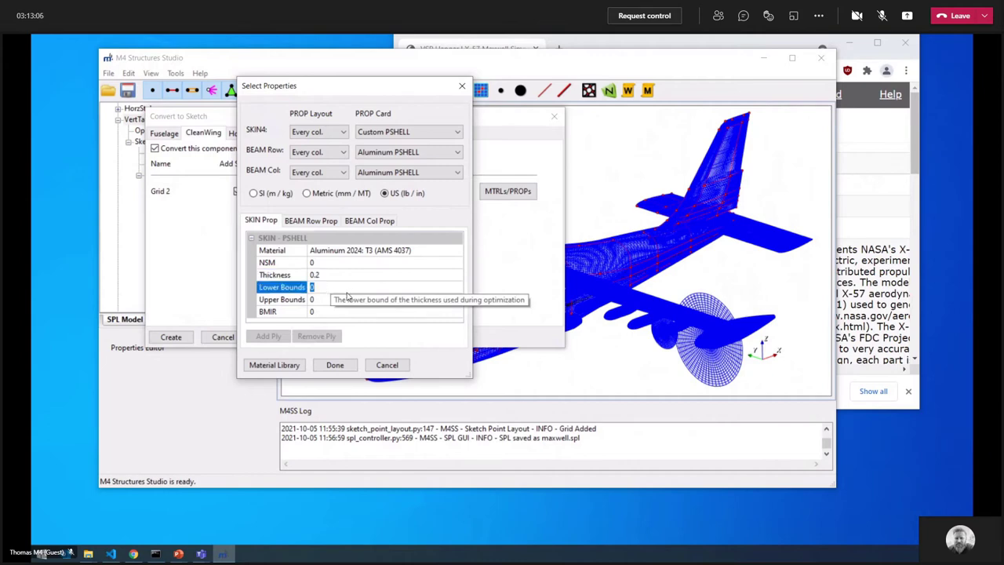
pyautogui.write('.01')
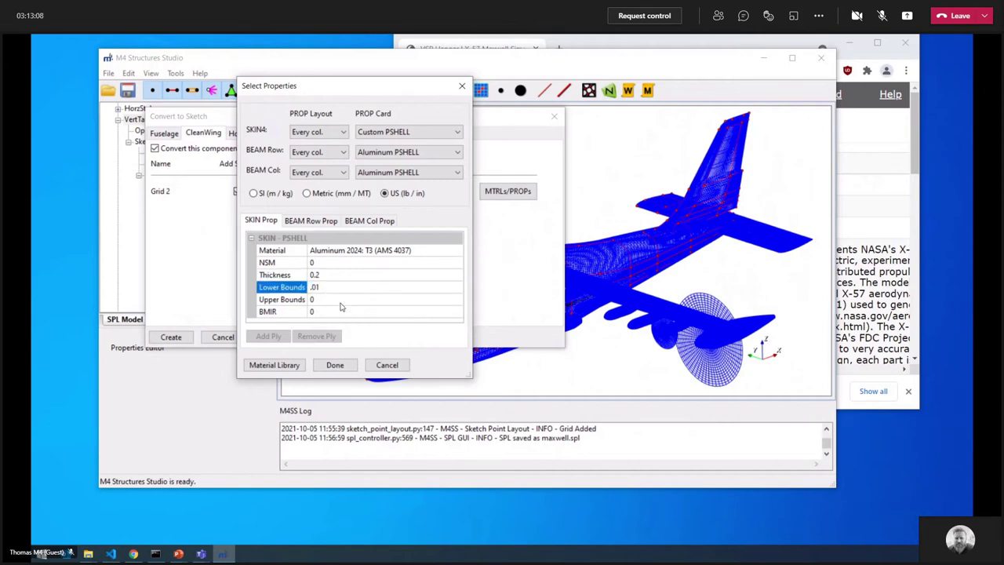
pyautogui.click(344, 300)
pyautogui.write('2')
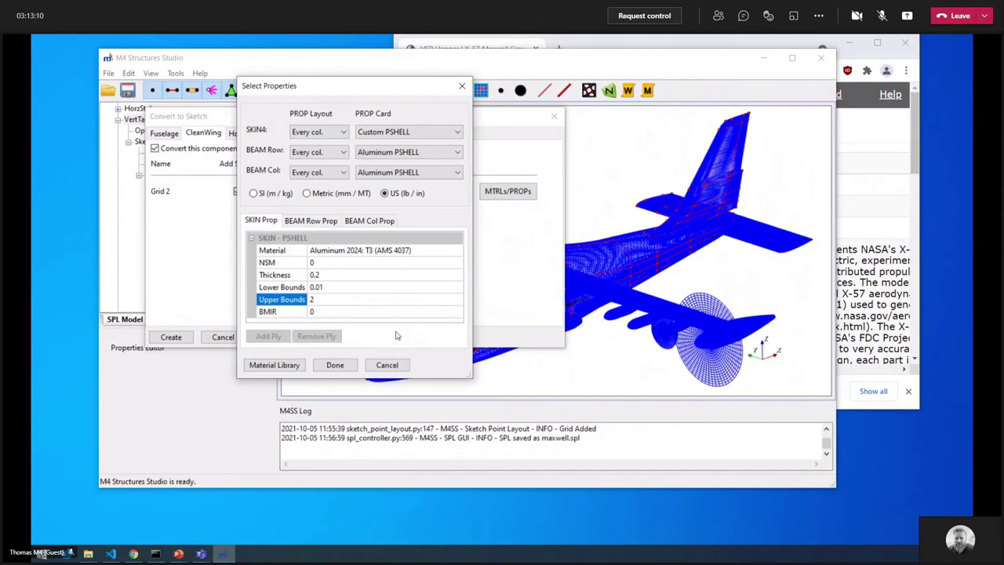
pyautogui.click(360, 290)
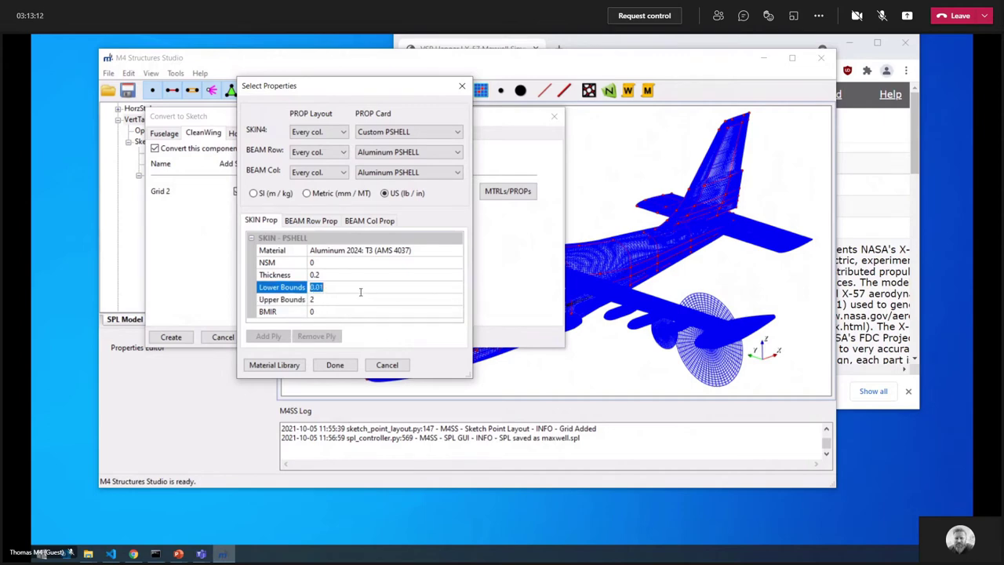
pyautogui.click(356, 299)
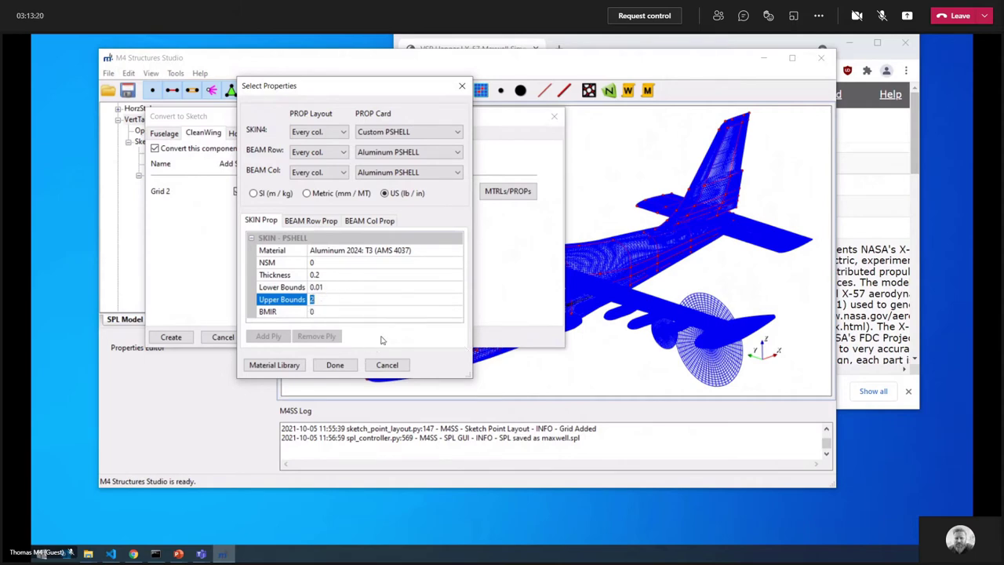
pyautogui.click(349, 365)
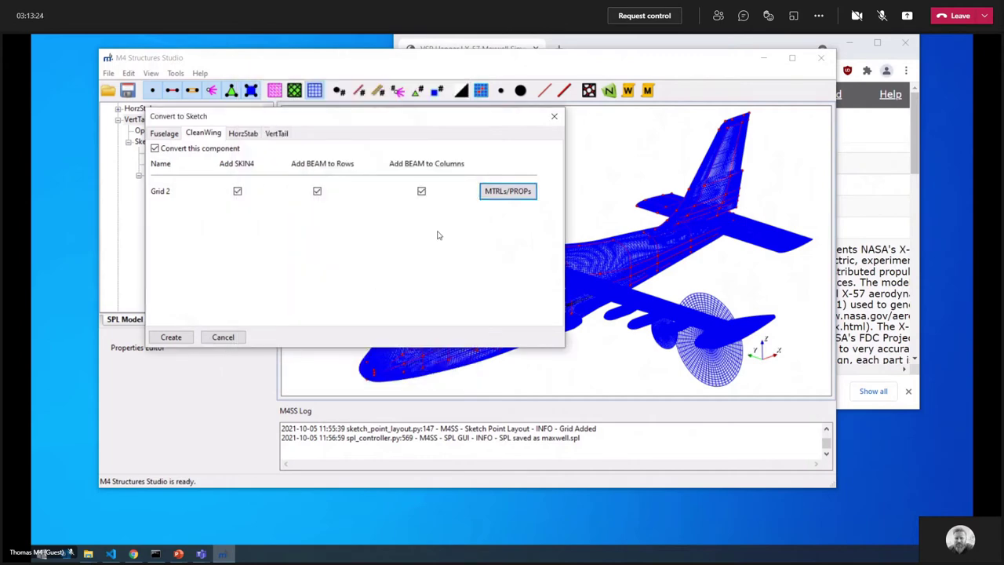
# - Check the HorzStab and VertTail conversion options and create the sketch model from the components
pyautogui.click(242, 132)
pyautogui.click(277, 133)
pyautogui.click(243, 133)
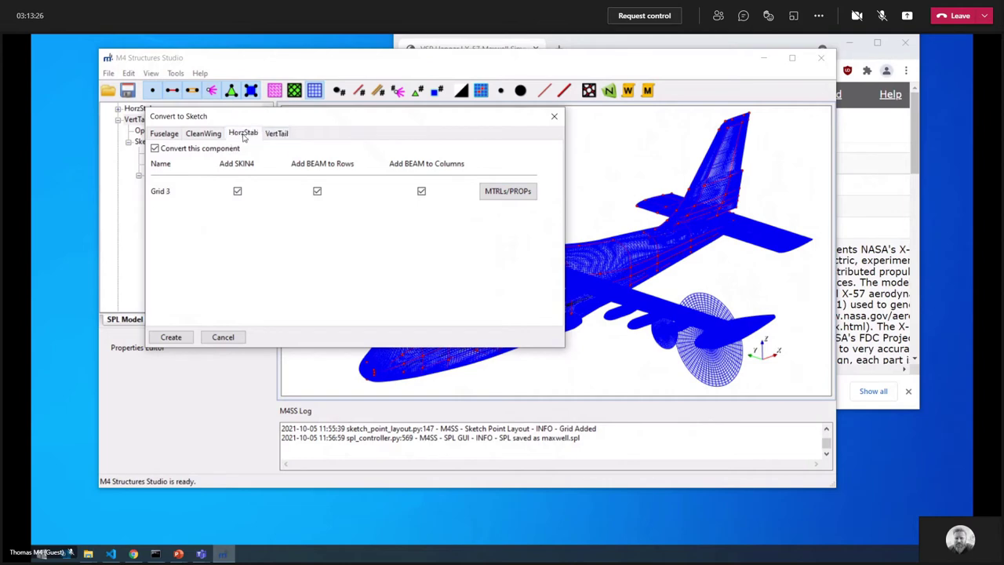
pyautogui.click(197, 132)
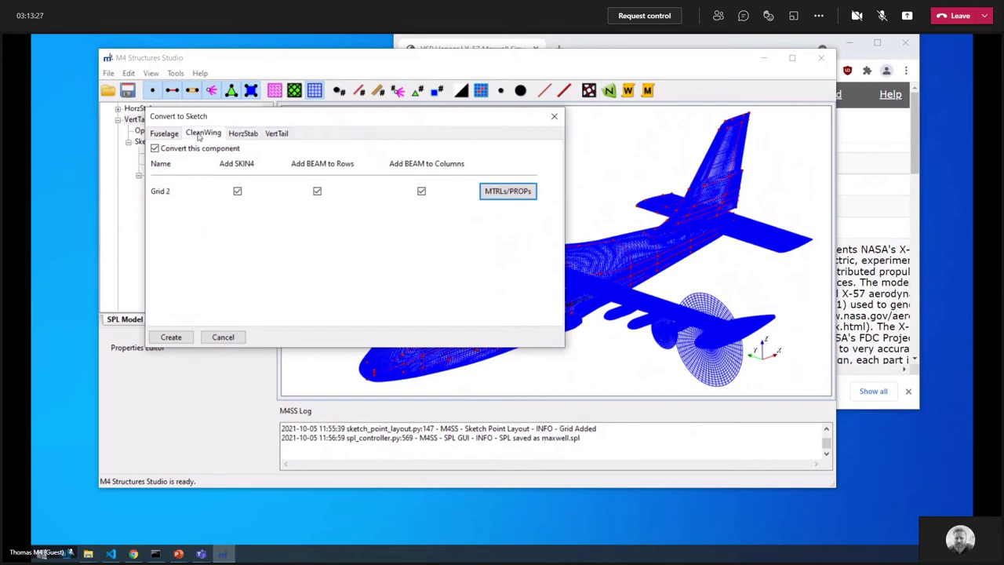
pyautogui.click(182, 340)
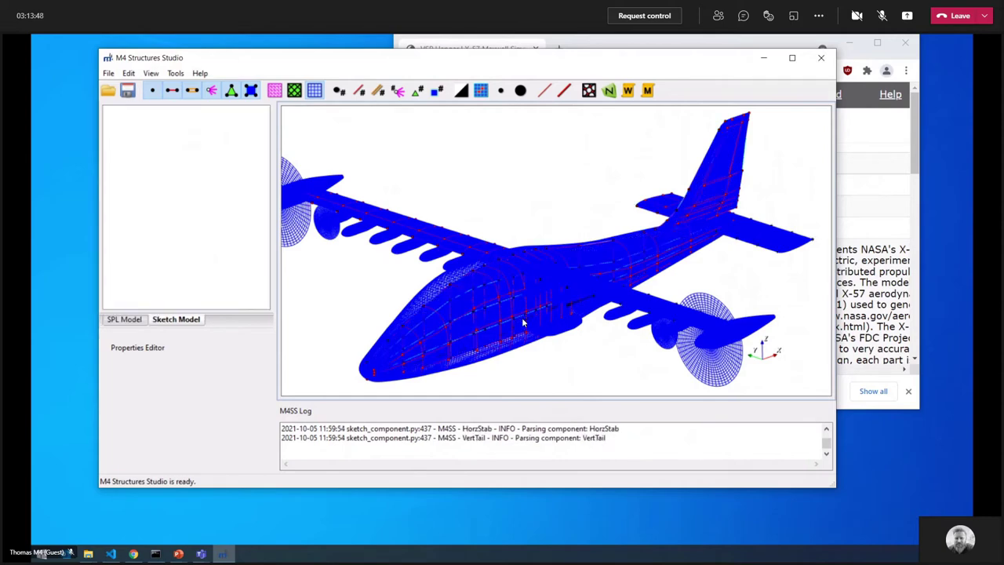
# - Inspect the converted sketch model and examine the isotropic and orthotropic materials of the Fuselage component
pyautogui.scroll(5, 545, 285)
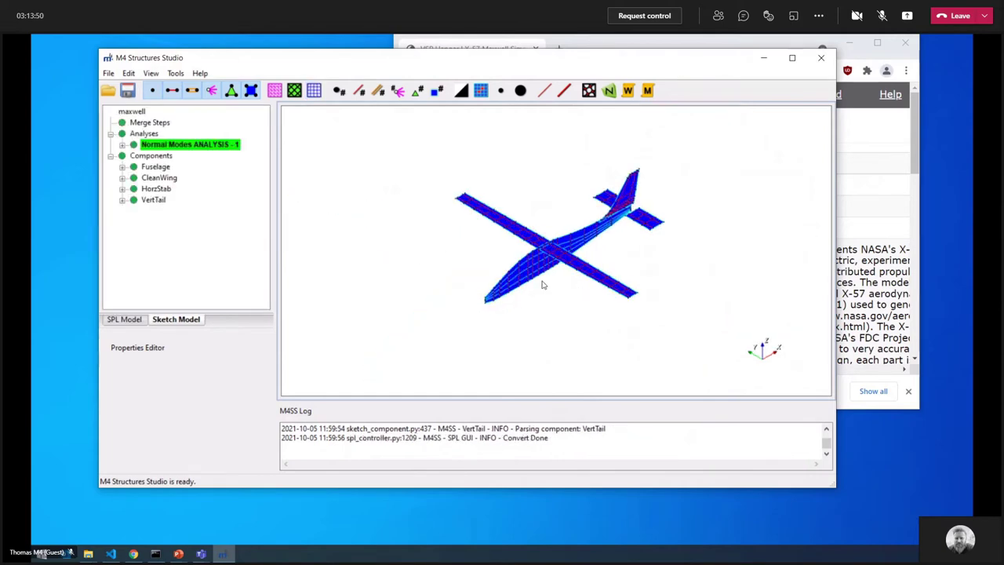
pyautogui.moveTo(549, 287); pyautogui.dragTo(501, 268)
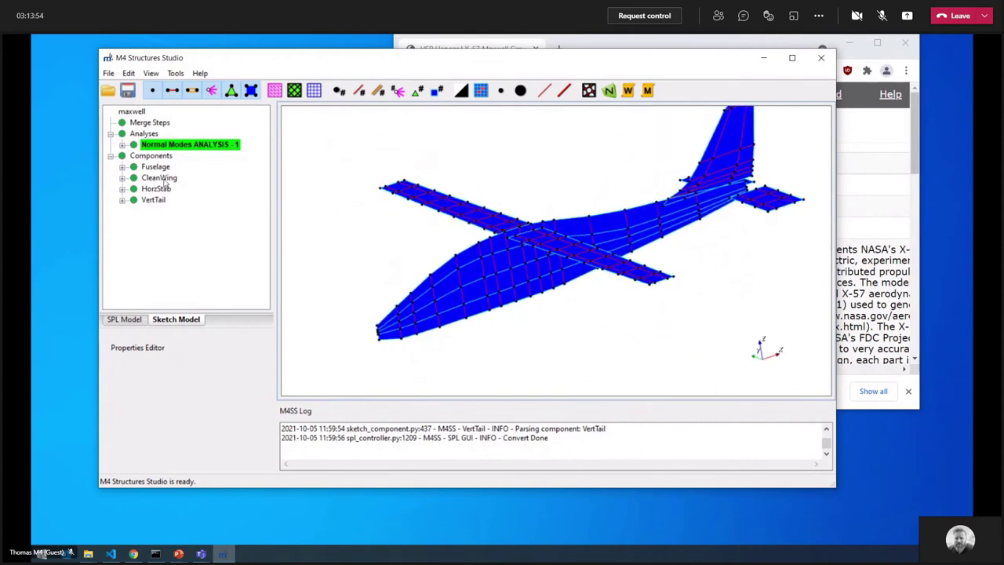
pyautogui.click(122, 168)
pyautogui.click(122, 167)
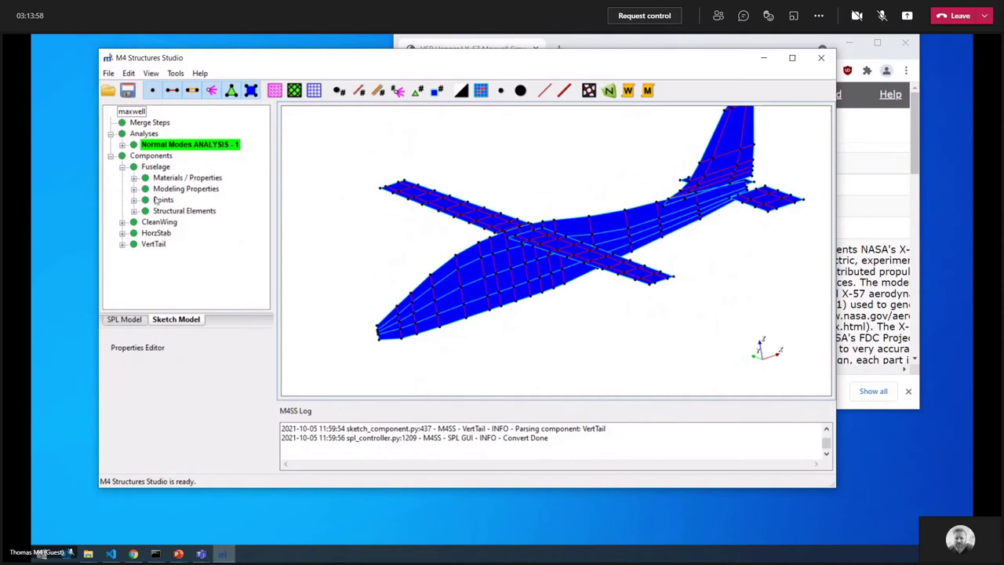
pyautogui.click(134, 189)
pyautogui.click(134, 189)
pyautogui.click(134, 178)
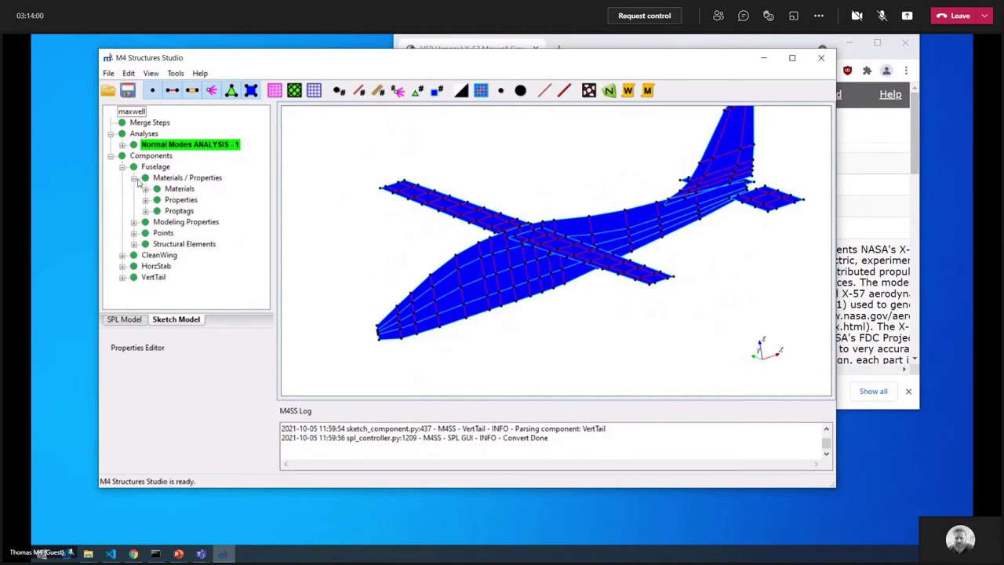
pyautogui.click(145, 189)
pyautogui.click(157, 200)
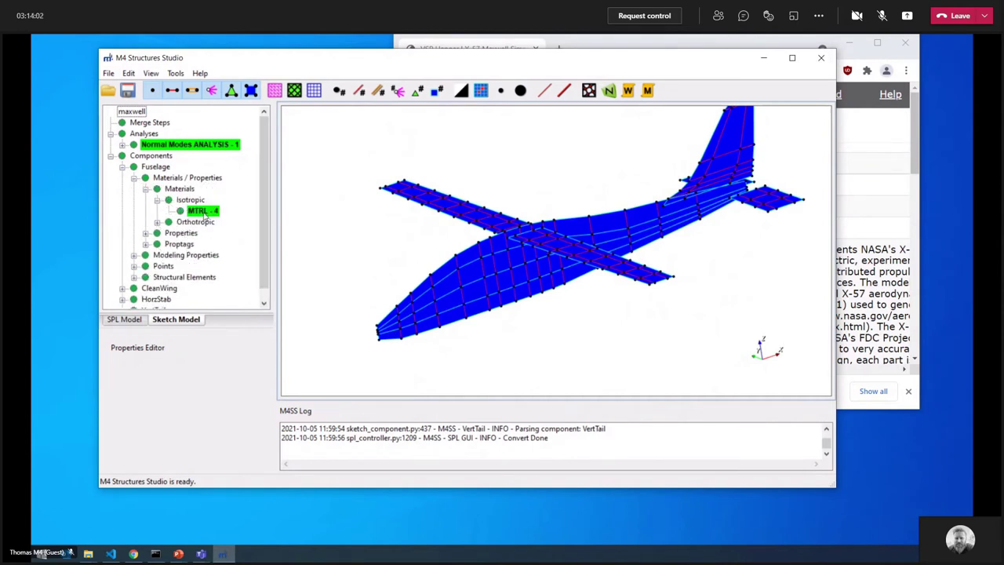
pyautogui.click(162, 224)
pyautogui.click(157, 222)
pyautogui.click(146, 189)
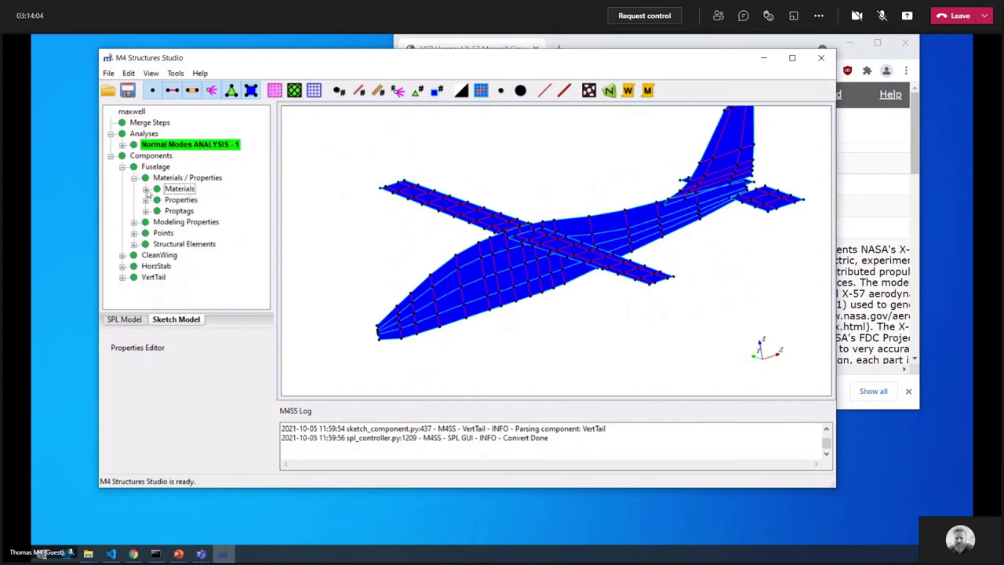
# - Examine the Fuselage's Pcomp properties one by one from PROP 1101000, checking which skin section each highlights in the model
pyautogui.click(146, 200)
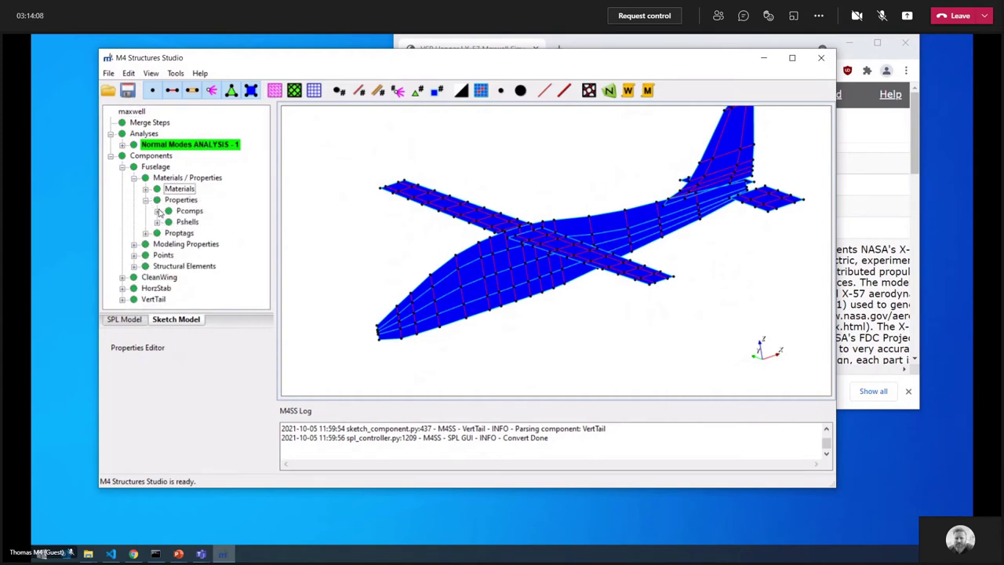
pyautogui.click(156, 211)
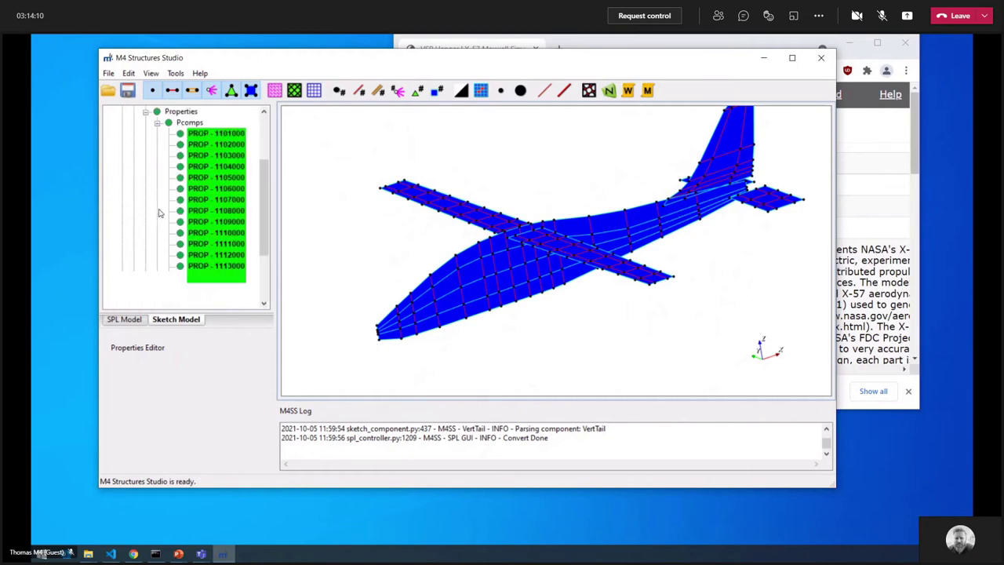
pyautogui.scroll(-3, 188, 235)
pyautogui.scroll(2, 443, 301)
pyautogui.scroll(-3, 443, 301)
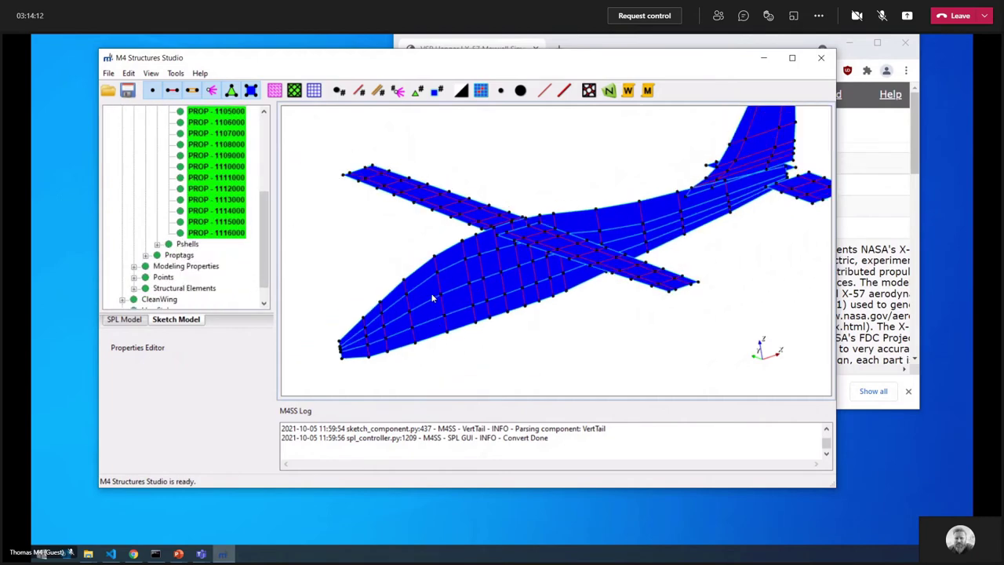
pyautogui.scroll(2, 230, 138)
pyautogui.click(229, 136)
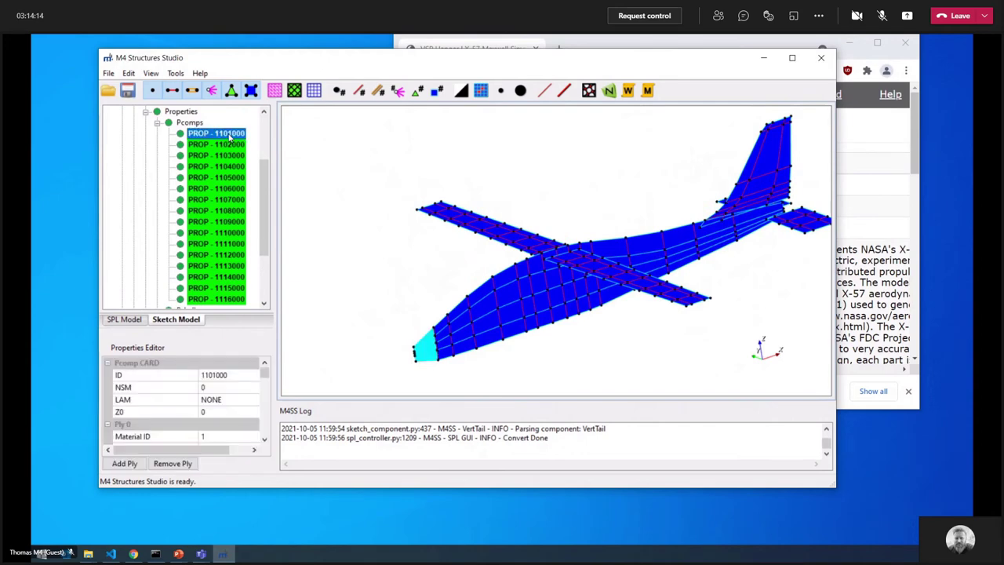
pyautogui.press('Down')
pyautogui.press('Down')
pyautogui.press('Down')
pyautogui.press('Down')
pyautogui.press('Down')
pyautogui.press('Down')
pyautogui.press('Down')
pyautogui.press('Down')
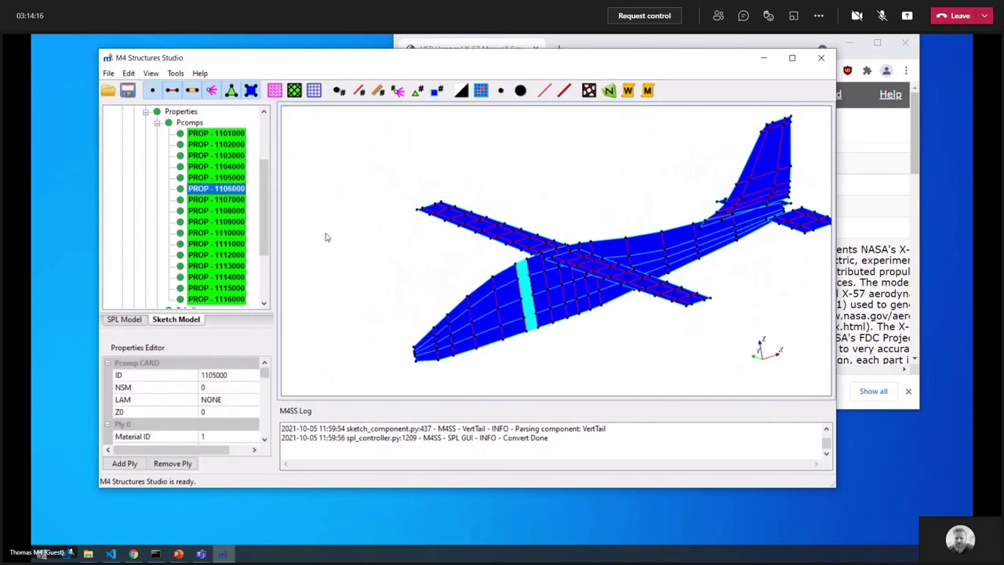
pyautogui.scroll(3, 219, 218)
pyautogui.click(145, 200)
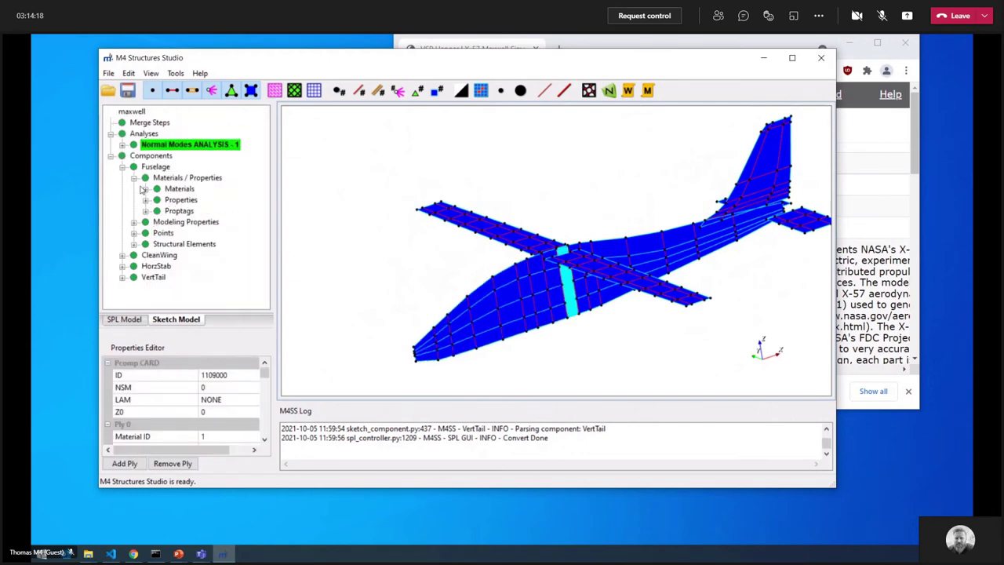
pyautogui.click(133, 178)
# - Examine the CleanWing's Pshell properties from PROP 2101000 to PROP 2105000, checking their thickness bounds and the wing sections they cover
pyautogui.click(122, 222)
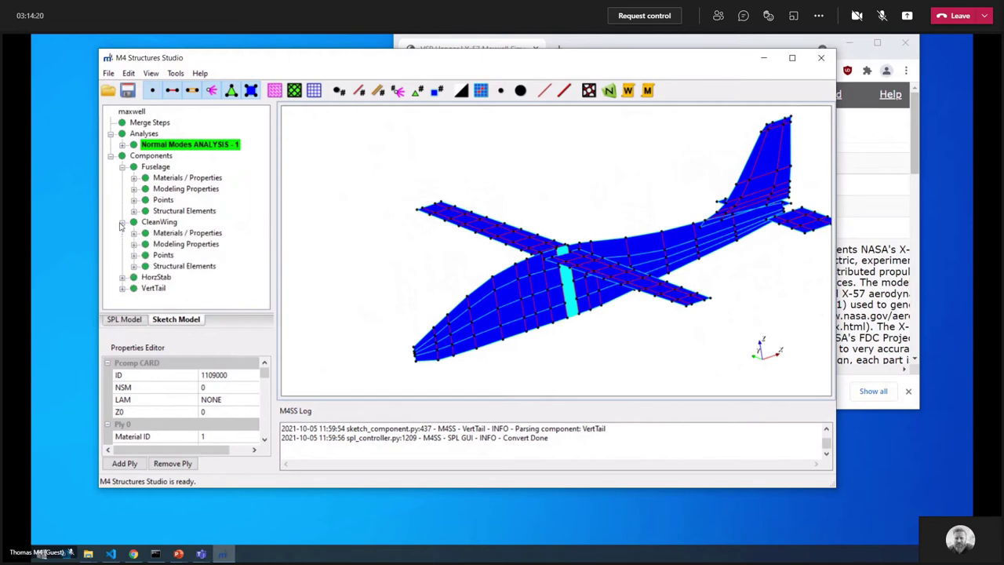
pyautogui.click(134, 233)
pyautogui.click(147, 255)
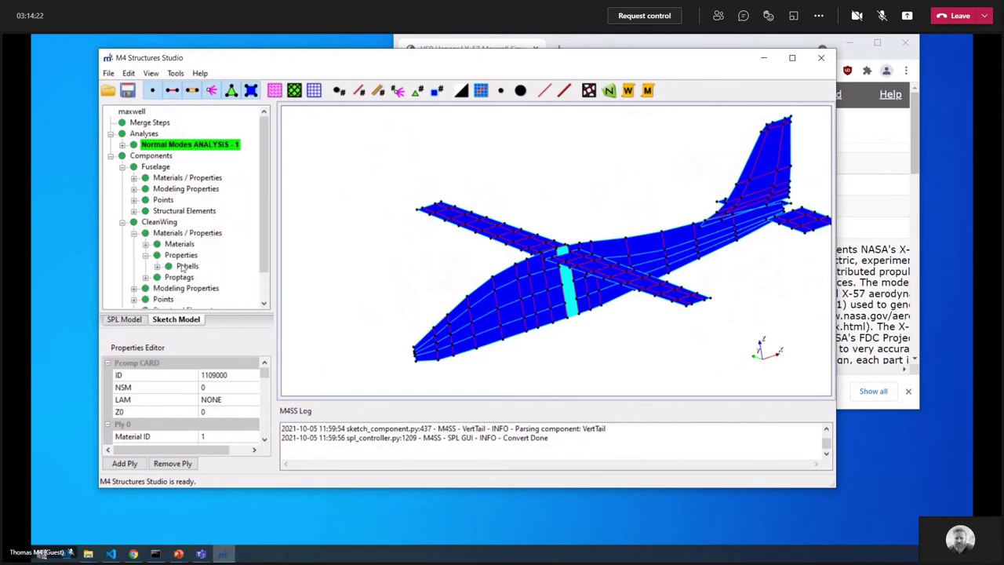
pyautogui.click(160, 266)
pyautogui.click(213, 123)
pyautogui.moveTo(377, 234); pyautogui.dragTo(408, 278, button='middle')
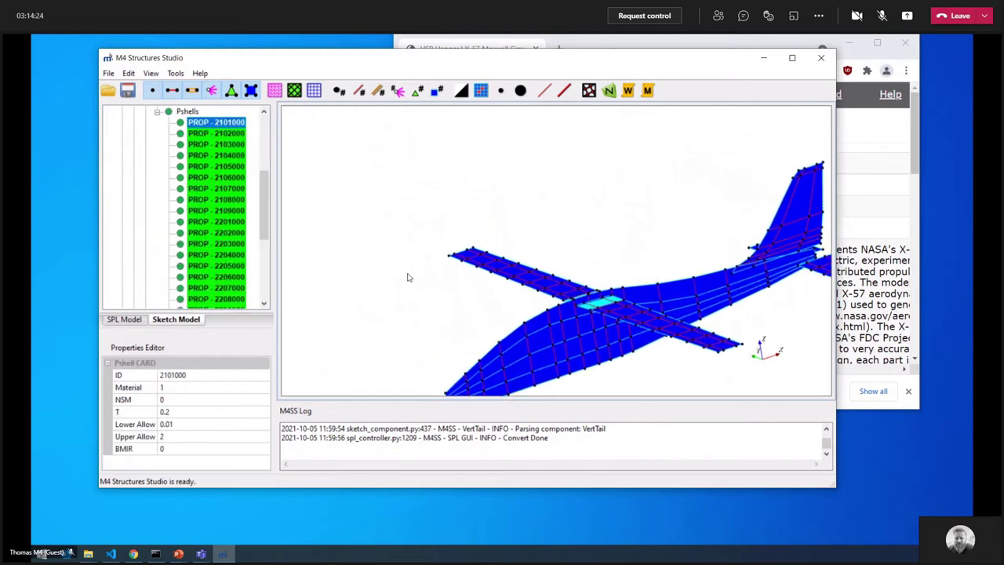
pyautogui.moveTo(407, 277); pyautogui.dragTo(359, 371)
pyautogui.scroll(2, 647, 348)
pyautogui.moveTo(648, 348); pyautogui.dragTo(395, 155)
pyautogui.click(233, 135)
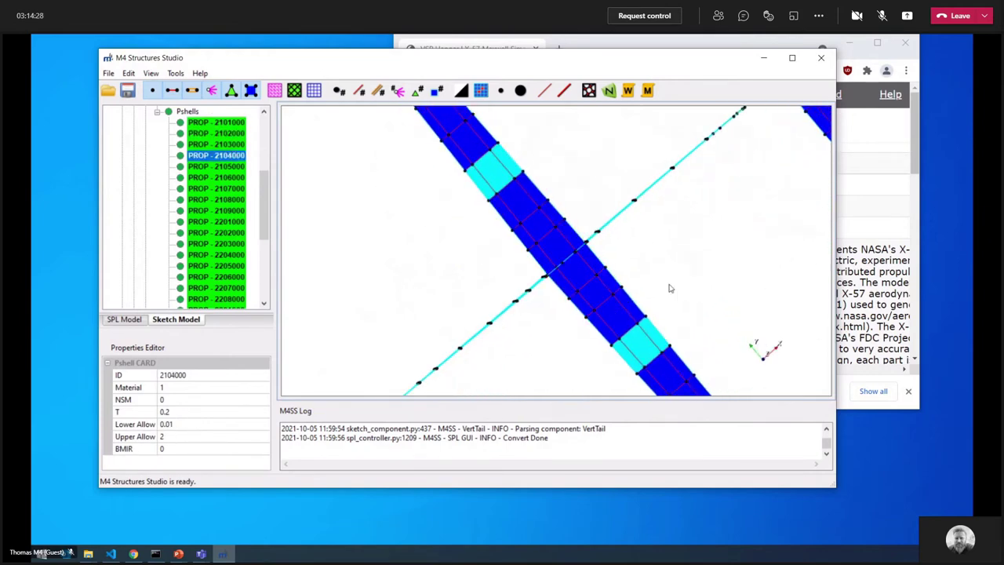
pyautogui.press('Down')
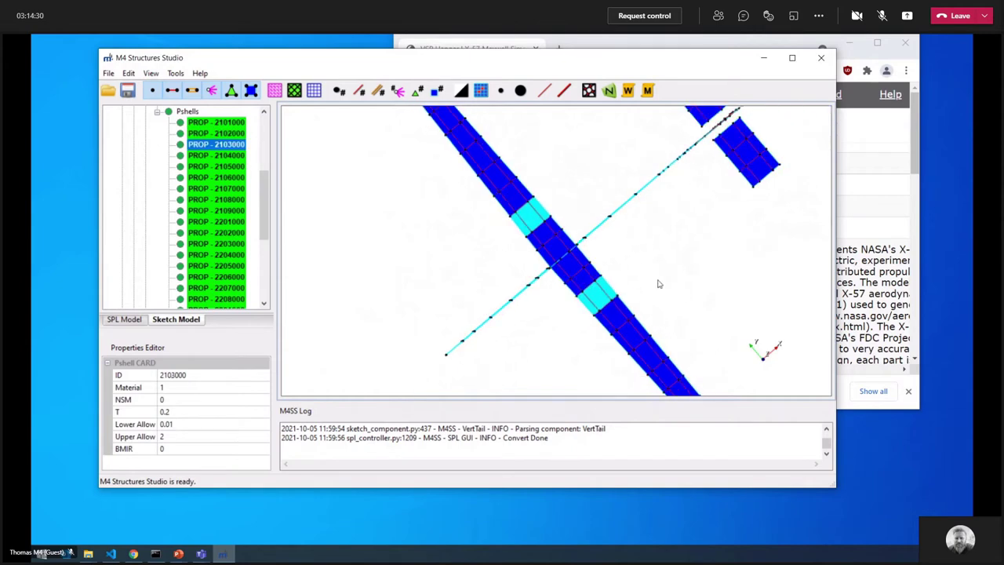
pyautogui.scroll(-3, 631, 267)
pyautogui.moveTo(628, 264); pyautogui.dragTo(614, 244, button='middle')
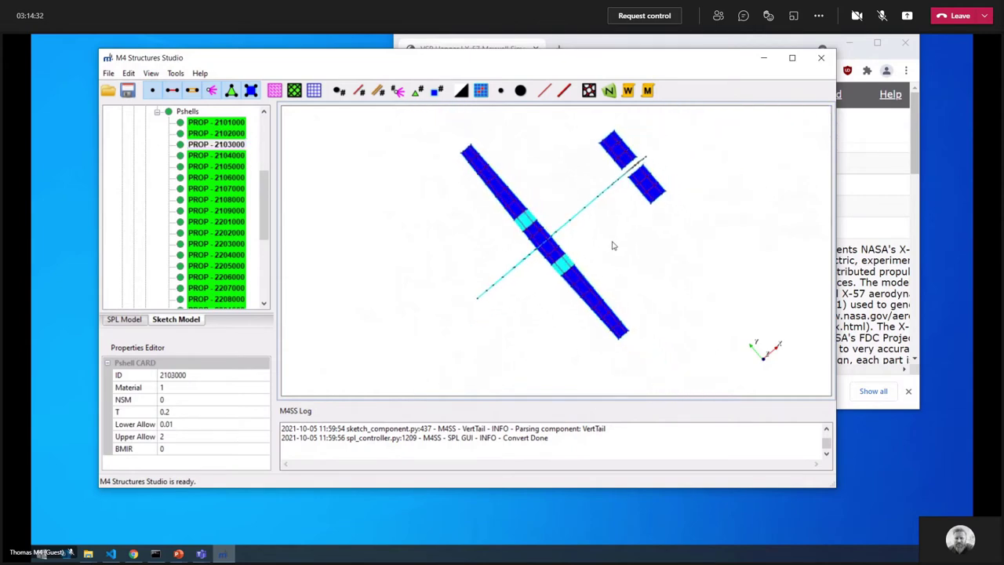
pyautogui.moveTo(614, 244)
pyautogui.mouseDown()
pyautogui.moveTo(658, 233)
pyautogui.moveTo(624, 229)
pyautogui.mouseUp()
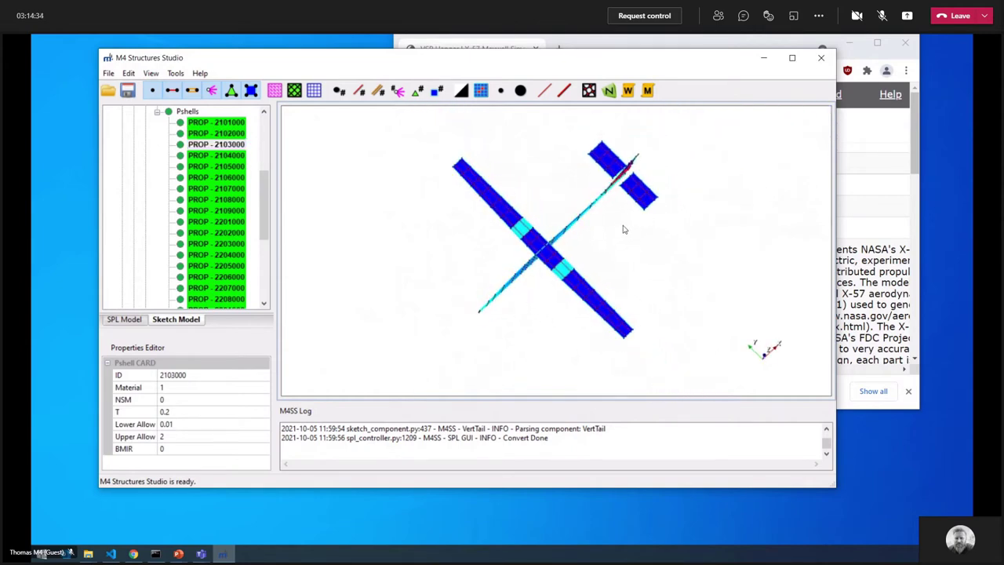
pyautogui.press('Down')
pyautogui.press('Down')
pyautogui.scroll(5, 229, 157)
pyautogui.scroll(-4, 245, 238)
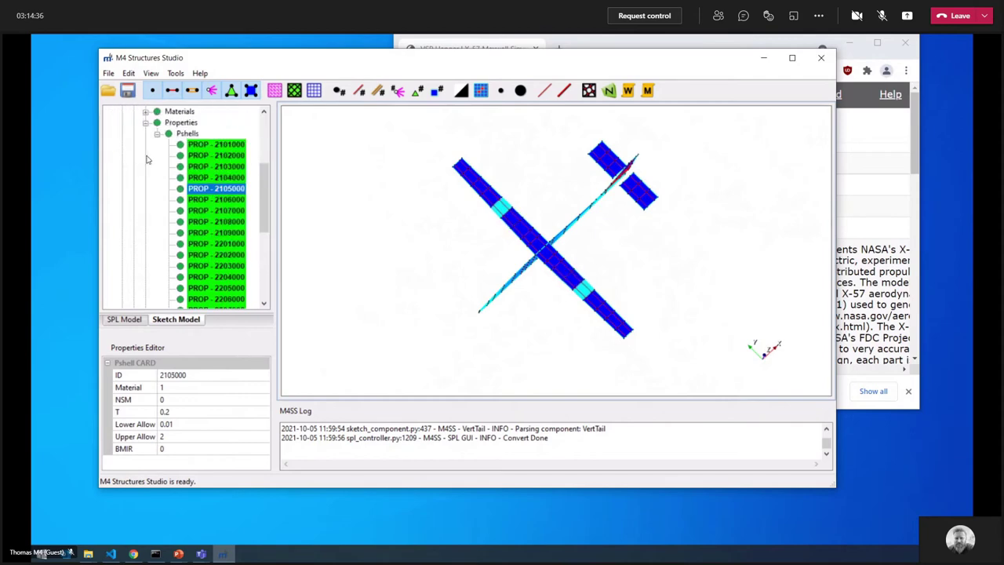
pyautogui.click(157, 133)
pyautogui.scroll(1, 146, 221)
# - Show only the Fuselage component and snap the view to it to inspect its skins and beams
pyautogui.moveTo(619, 258); pyautogui.dragTo(541, 214)
pyautogui.click(160, 146)
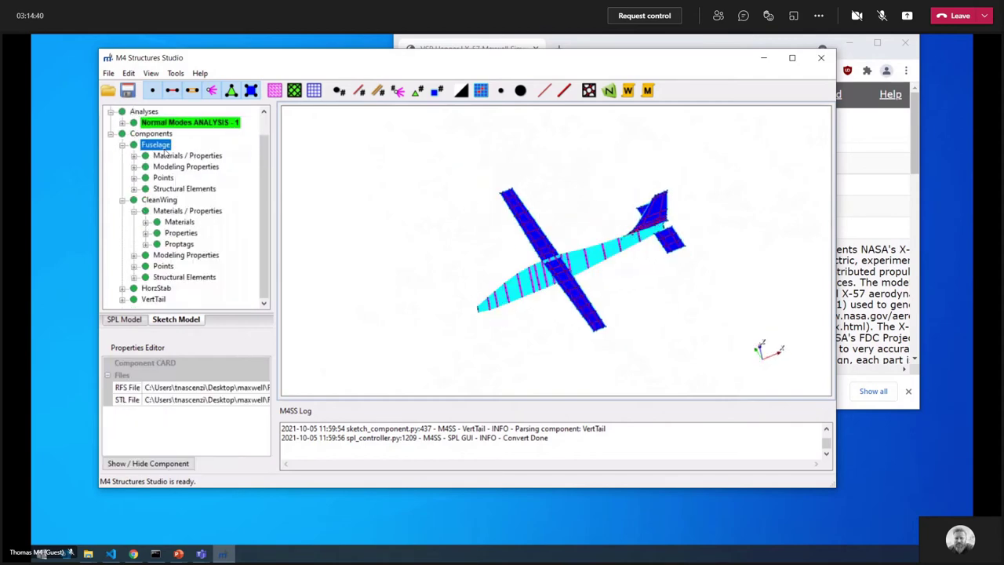
pyautogui.click(177, 156)
pyautogui.scroll(4, 639, 303)
pyautogui.moveTo(562, 340); pyautogui.dragTo(548, 311)
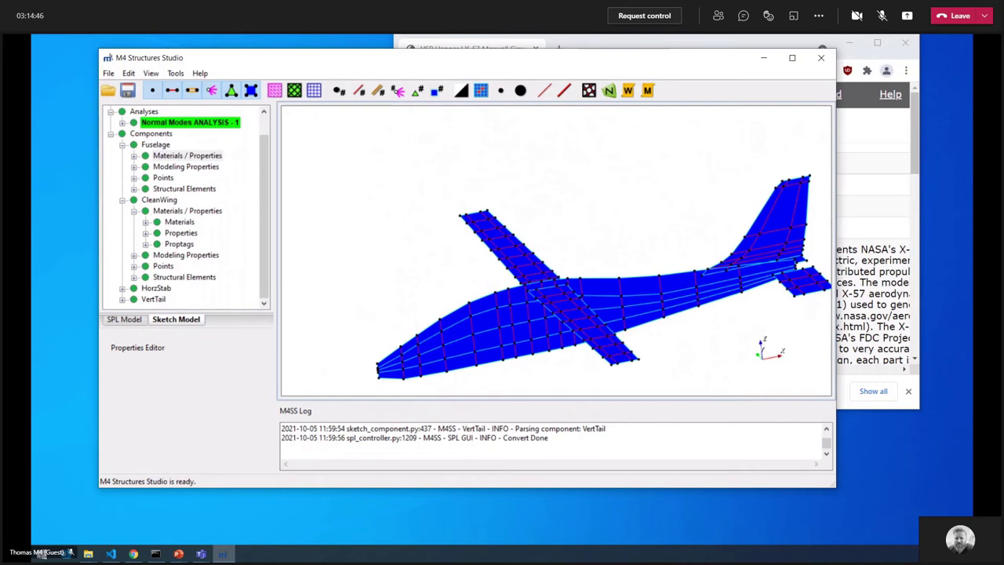
pyautogui.hotkey('alt', 'Tab')
pyautogui.scroll(-1, 509, 345)
pyautogui.scroll(5, 509, 345)
pyautogui.moveTo(509, 337); pyautogui.dragTo(453, 291)
pyautogui.moveTo(453, 288); pyautogui.dragTo(503, 178, button='middle')
pyautogui.click(159, 143)
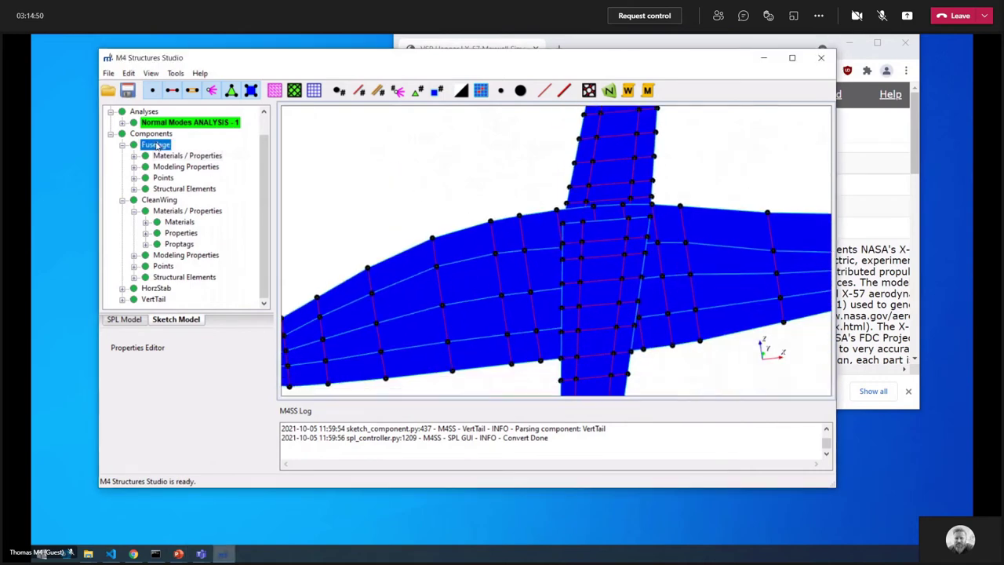
pyautogui.rightClick(160, 143)
pyautogui.moveTo(279, 230)
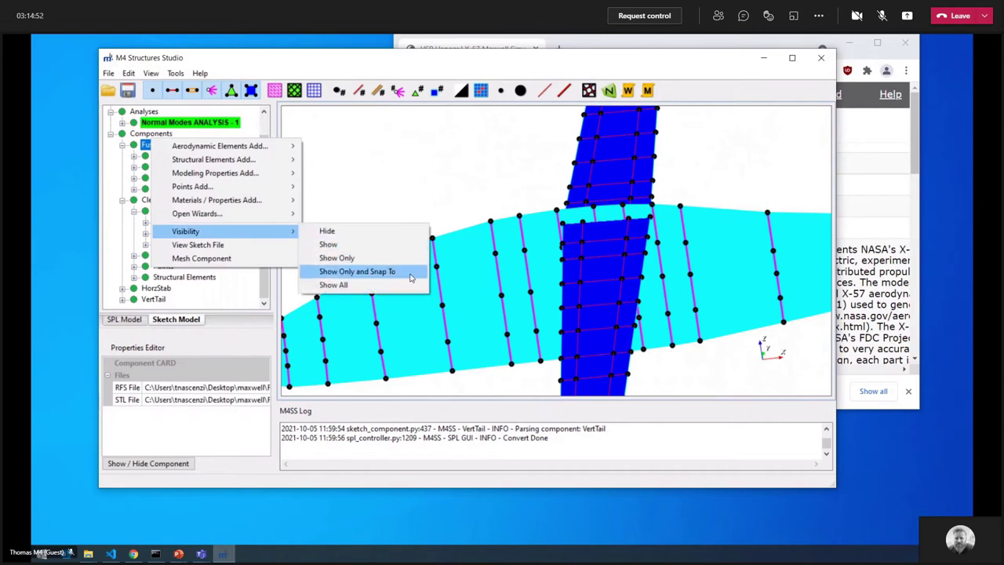
pyautogui.click(361, 269)
pyautogui.scroll(4, 543, 264)
pyautogui.scroll(3, 491, 250)
pyautogui.moveTo(451, 237); pyautogui.dragTo(411, 251, button='middle')
pyautogui.scroll(-1, 491, 250)
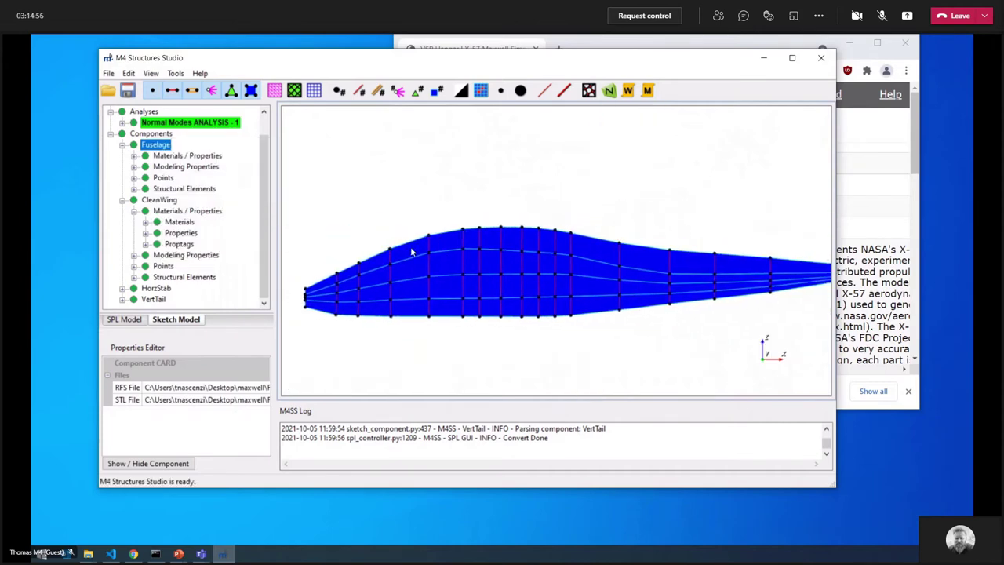
pyautogui.moveTo(547, 248); pyautogui.dragTo(648, 251, button='middle')
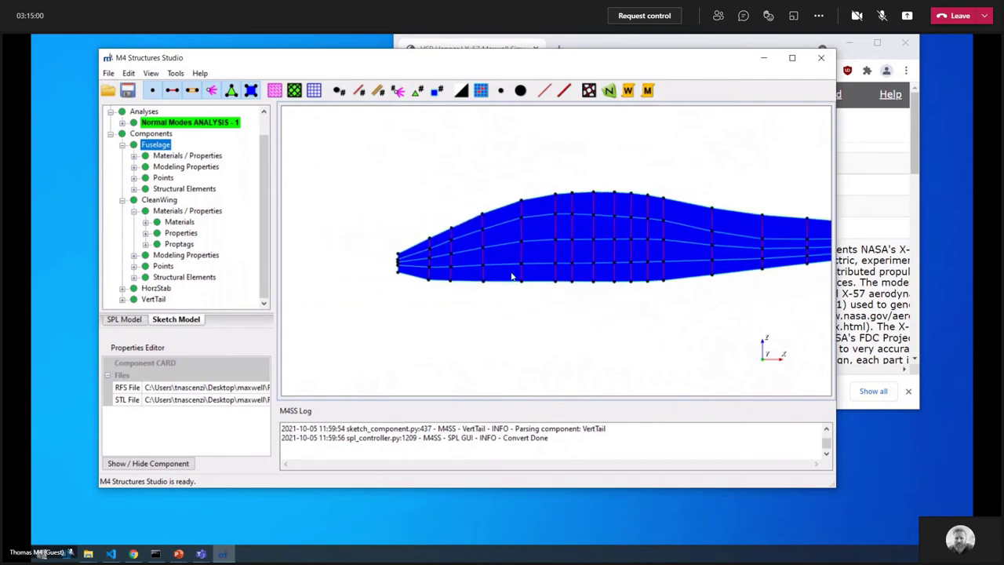
# - Open the Beam Wizard for the Fuselage's structural beams and keep the five nose-end points in clear view
pyautogui.moveTo(511, 275); pyautogui.dragTo(640, 262, button='middle')
pyautogui.scroll(5, 484, 265)
pyautogui.scroll(3, 486, 266)
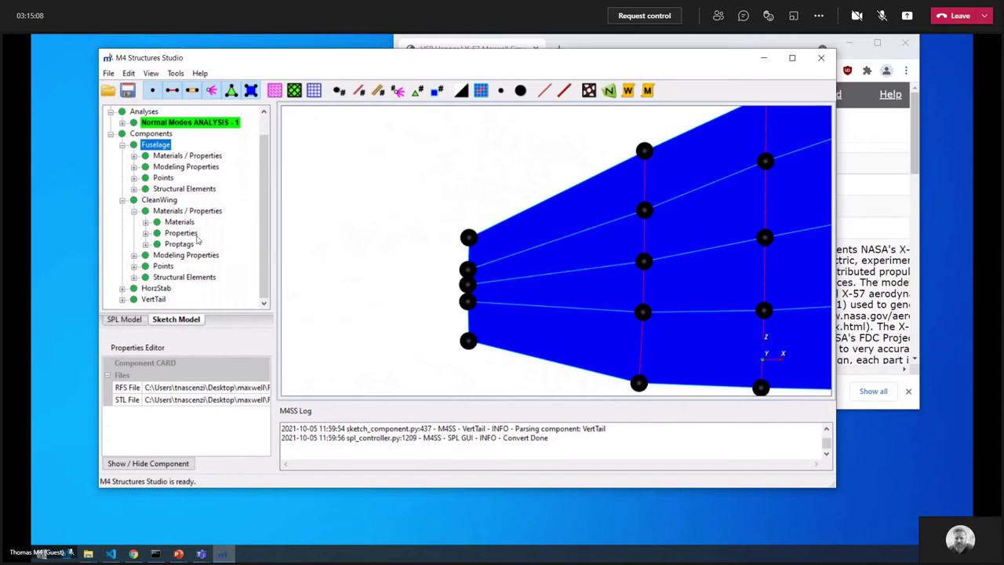
pyautogui.click(175, 190)
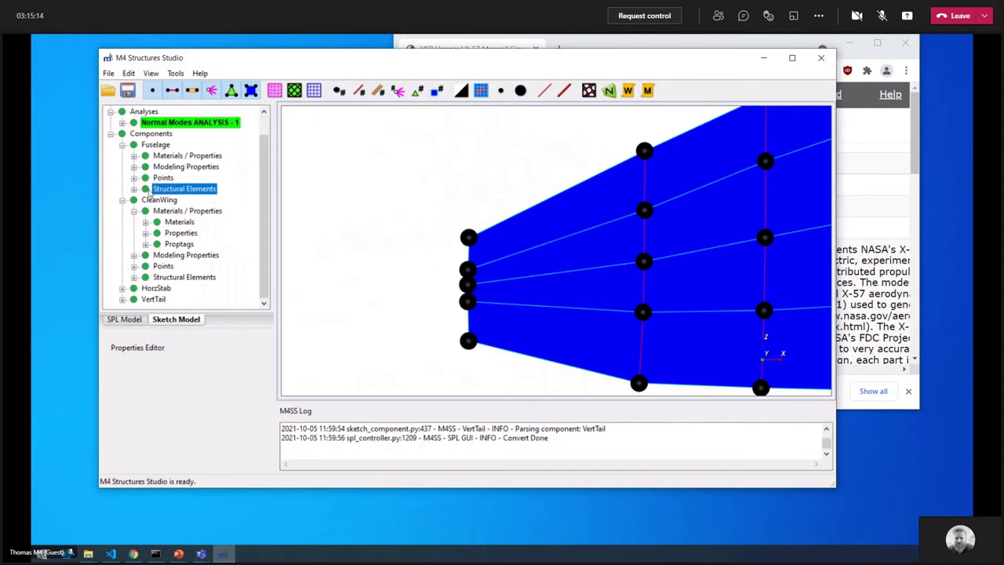
pyautogui.click(134, 189)
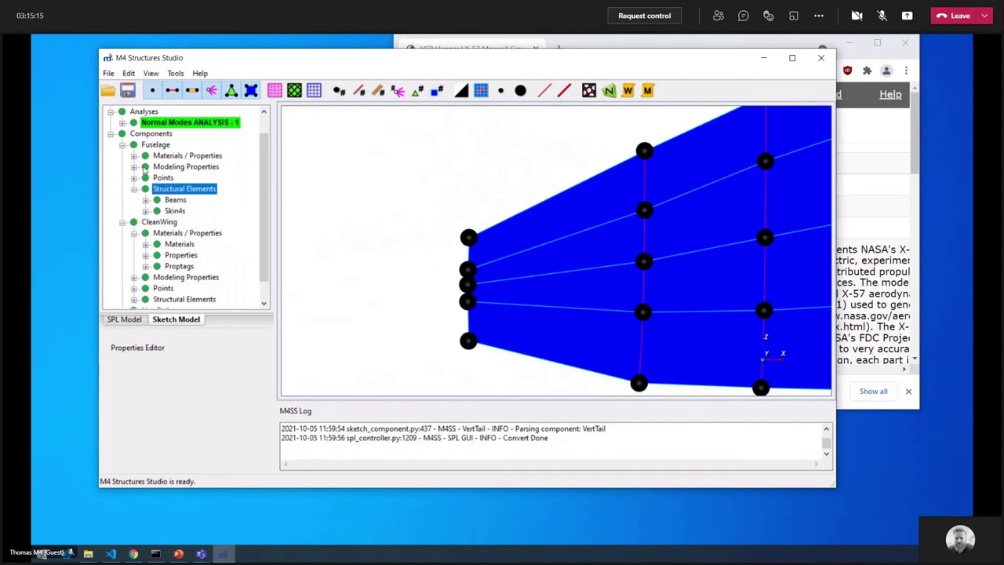
pyautogui.rightClick(173, 200)
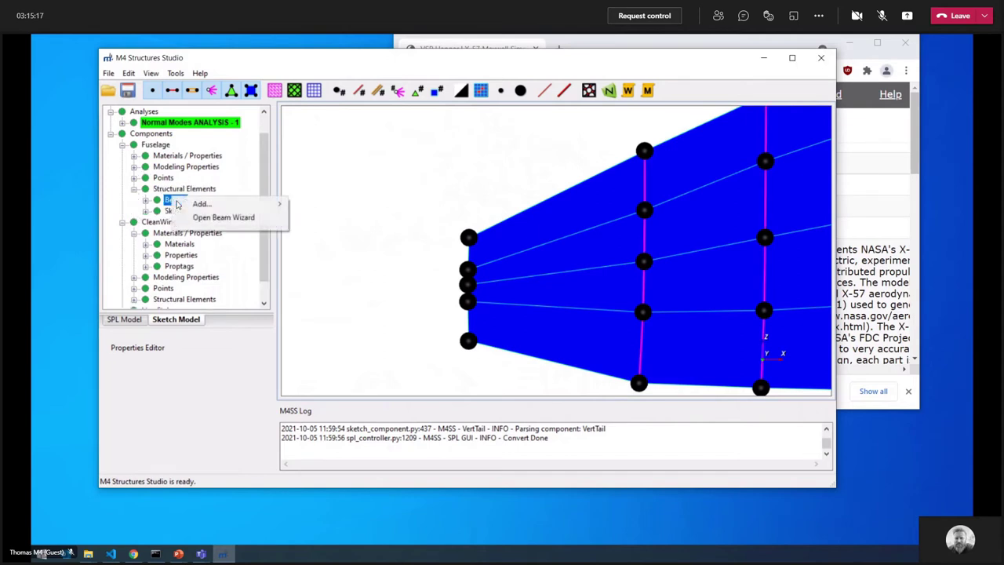
pyautogui.click(247, 218)
pyautogui.moveTo(308, 145); pyautogui.dragTo(177, 144)
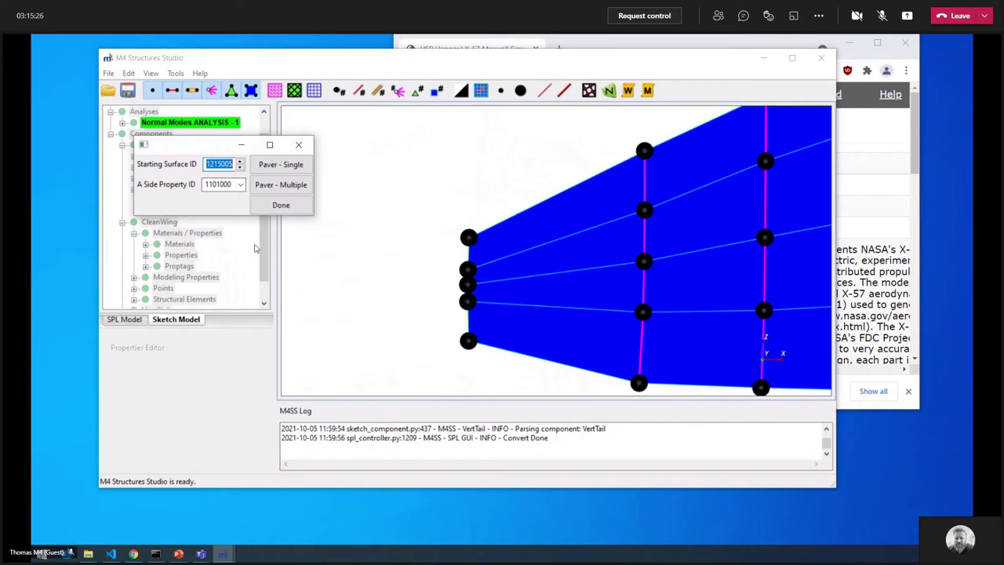
# - Pave multiple beams with A side property 1201000 along the fuselage nose edge, from its lowest to its highest point
pyautogui.click(242, 186)
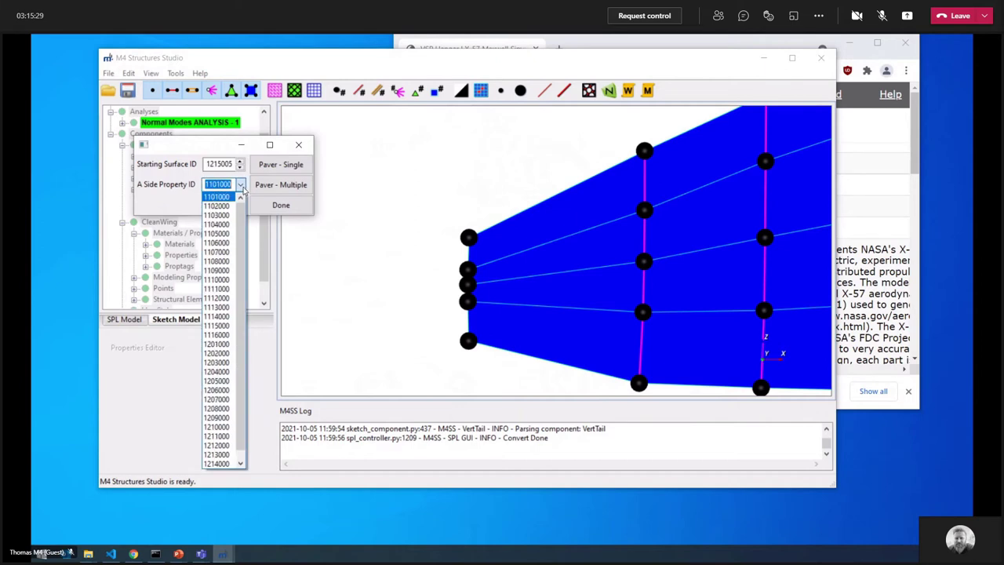
pyautogui.click(222, 345)
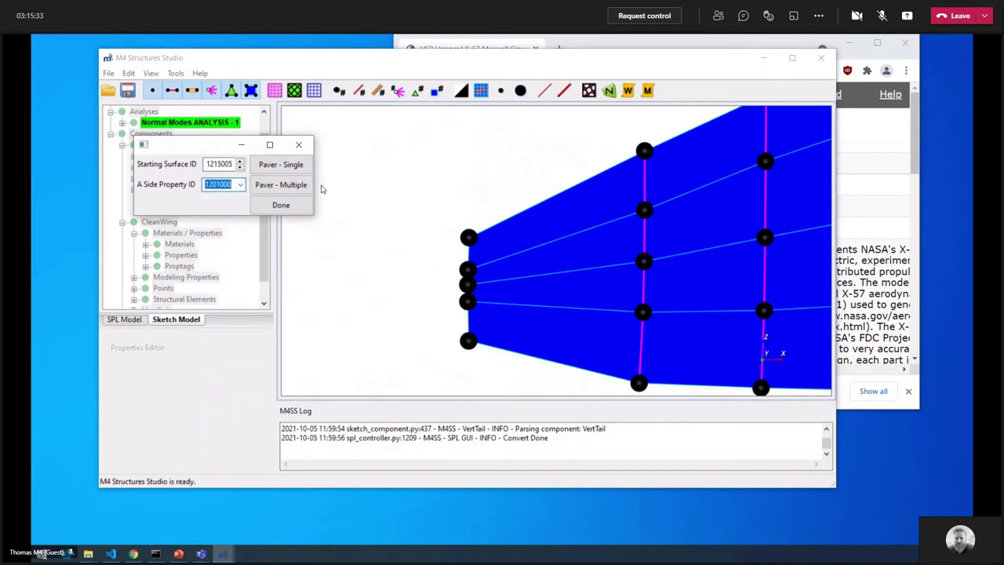
pyautogui.click(275, 185)
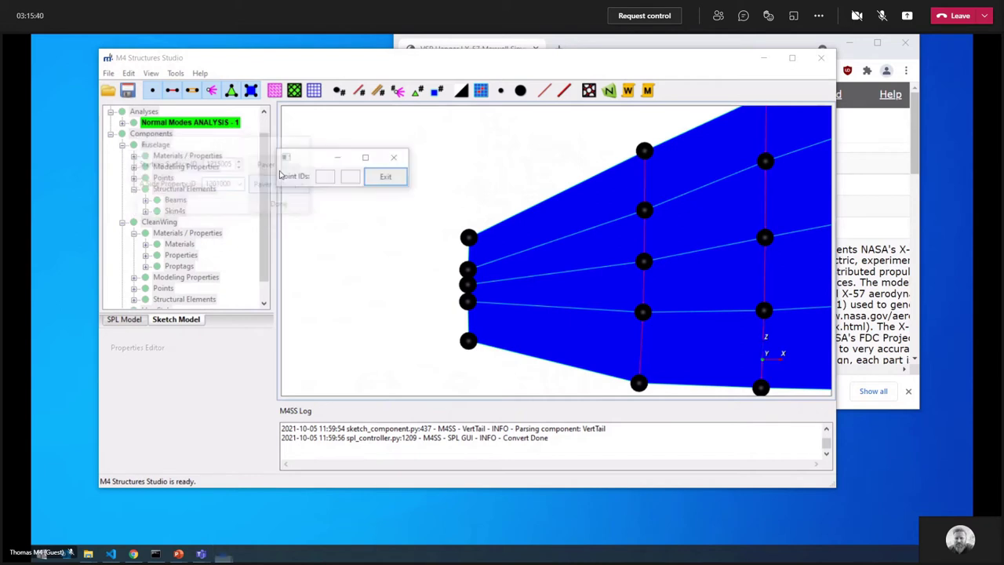
pyautogui.scroll(2, 420, 280)
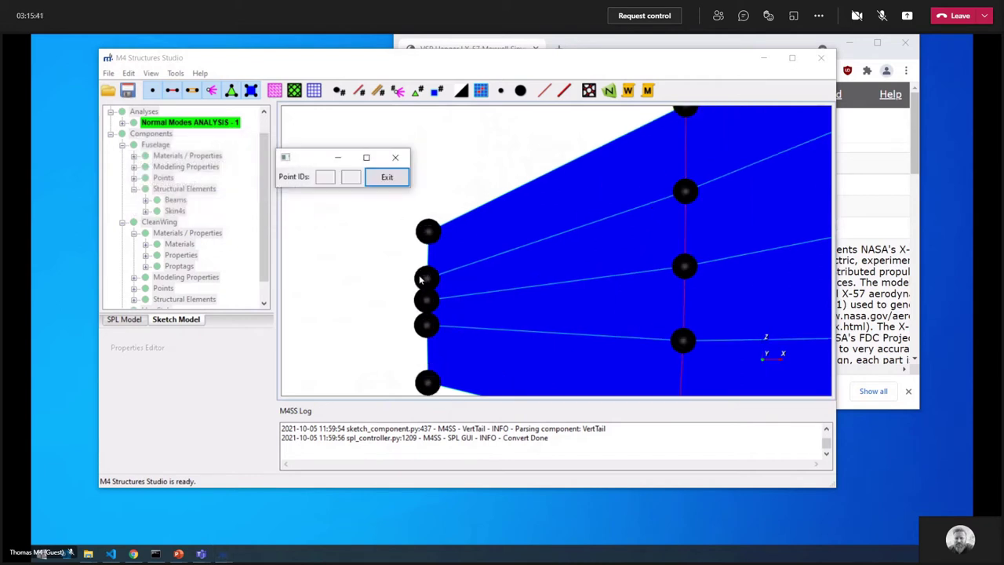
pyautogui.click(431, 385)
pyautogui.click(428, 234)
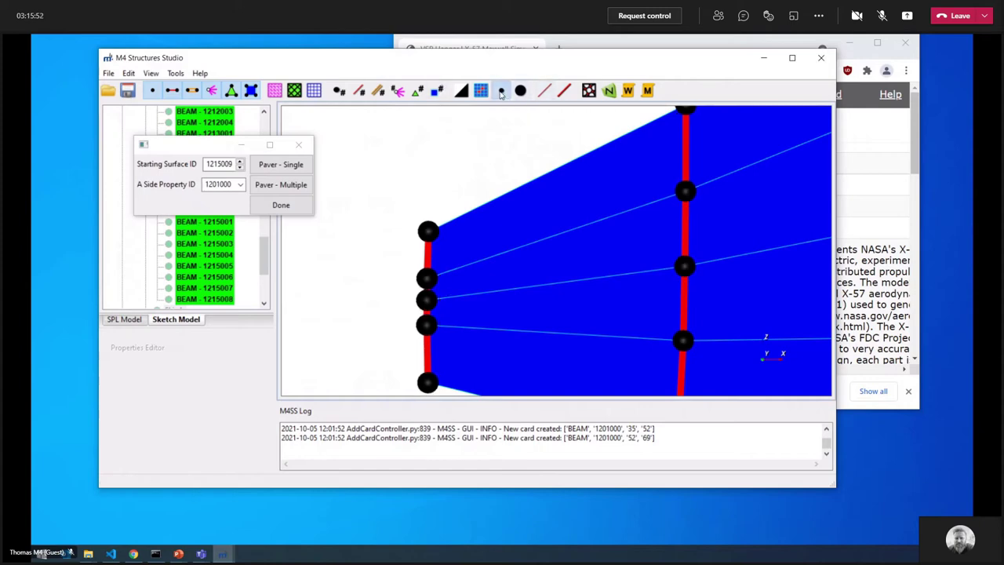
# - Pave multiple beams with property 1201000 along the fuselage tail edge, from its lowest to its highest point
pyautogui.scroll(-5, 473, 219)
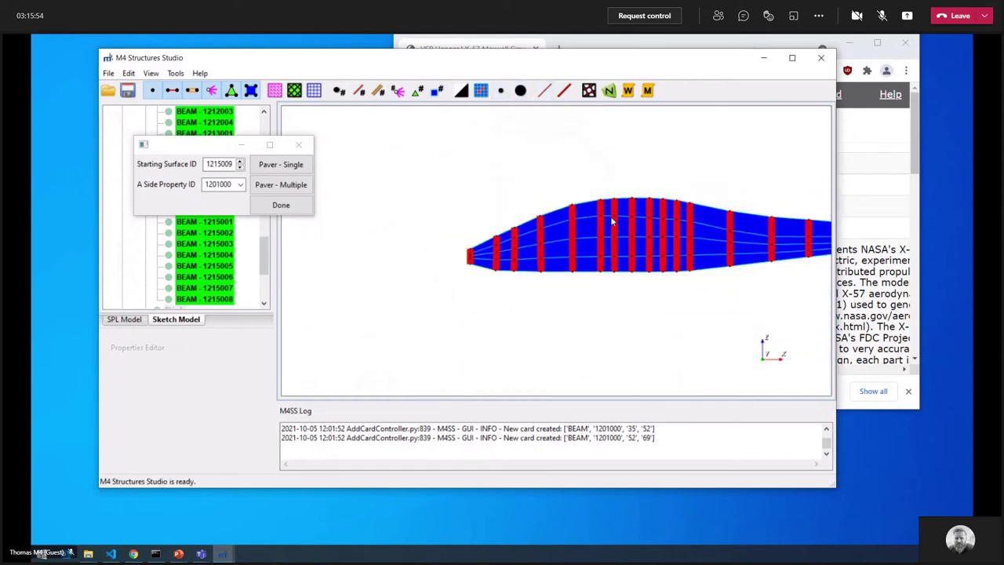
pyautogui.scroll(8, 612, 222)
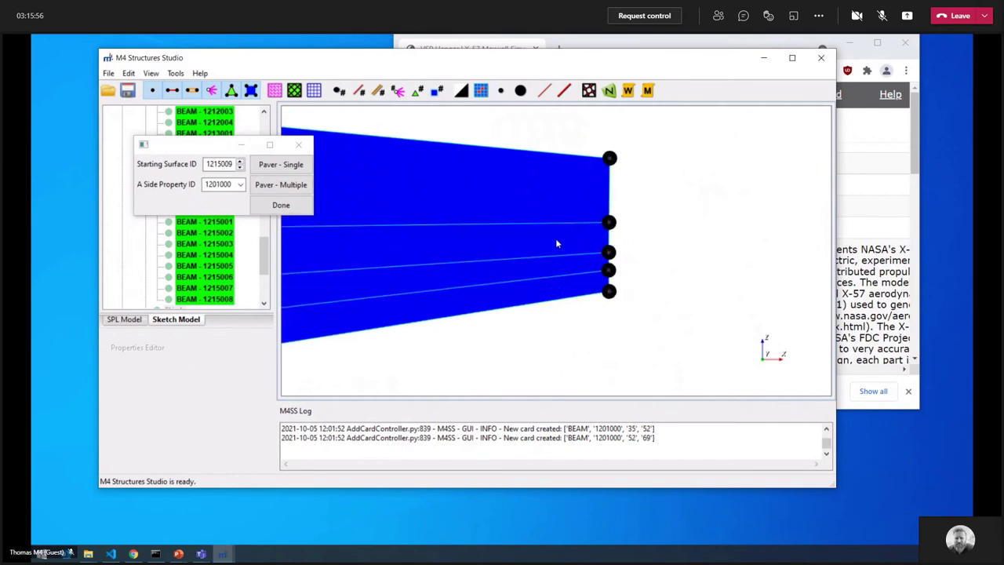
pyautogui.scroll(3, 555, 243)
pyautogui.click(280, 184)
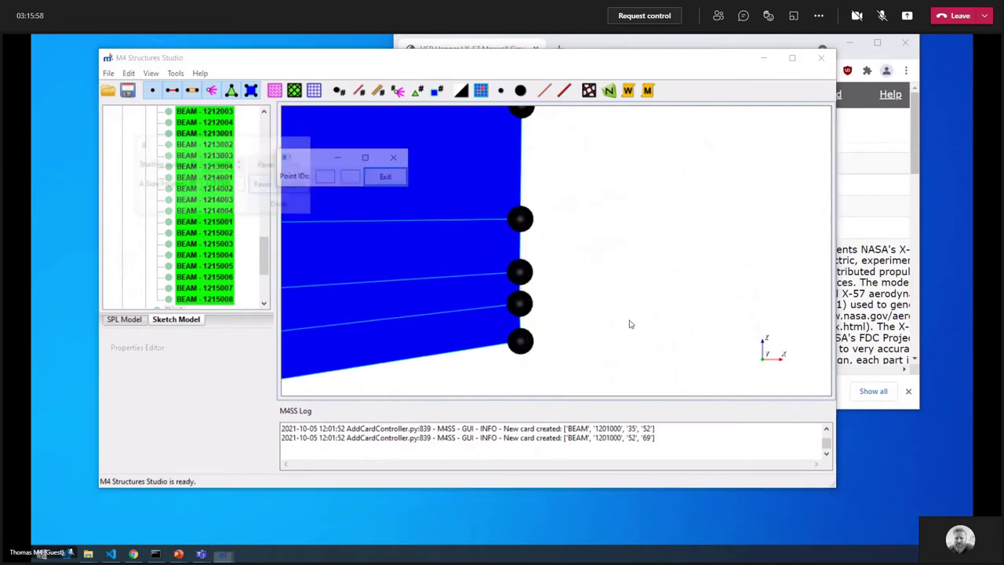
pyautogui.click(519, 341)
pyautogui.scroll(-1, 552, 286)
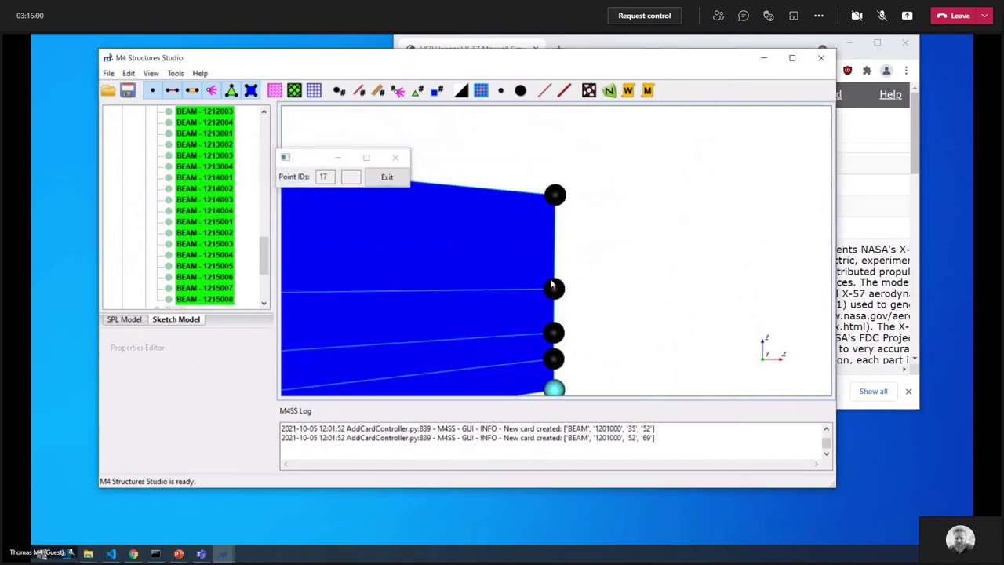
pyautogui.click(555, 196)
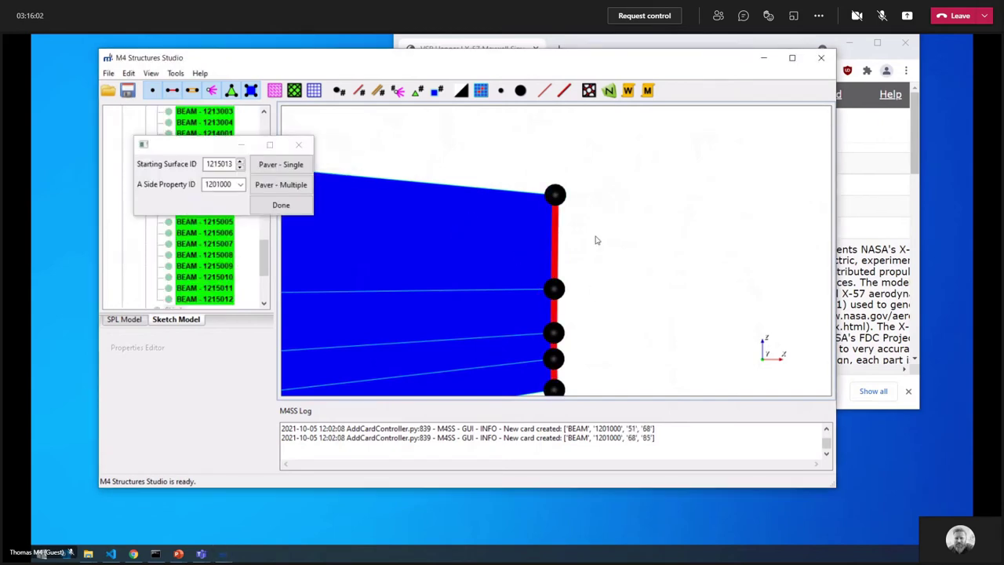
# - Inspect the beam frames along the whole fuselage and finish the Beam Wizard
pyautogui.scroll(-2, 571, 282)
pyautogui.moveTo(575, 278); pyautogui.dragTo(518, 188)
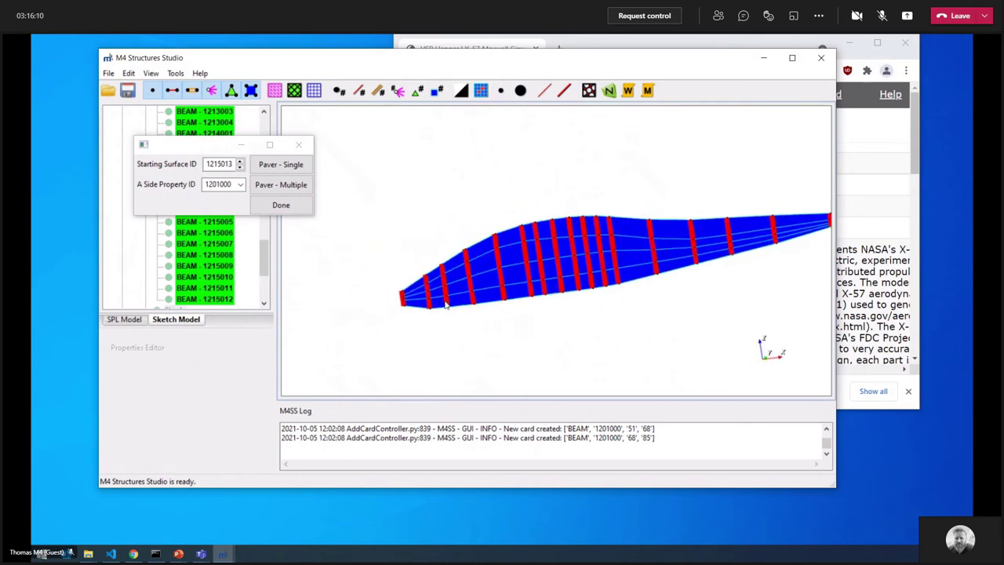
pyautogui.moveTo(494, 345); pyautogui.dragTo(521, 339)
pyautogui.scroll(1, 544, 289)
pyautogui.moveTo(545, 288); pyautogui.dragTo(518, 274, button='middle')
pyautogui.scroll(3, 521, 270)
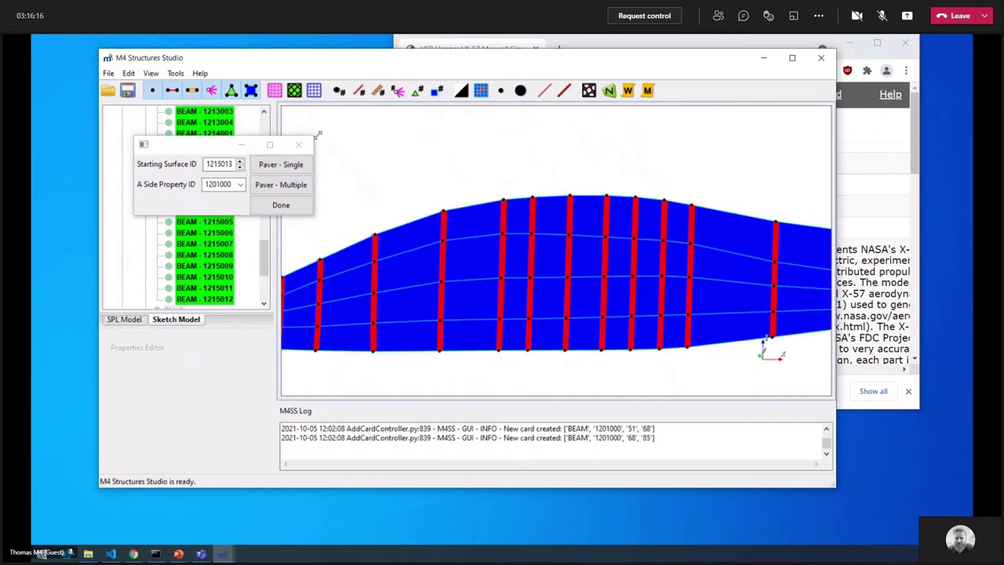
pyautogui.click(280, 205)
pyautogui.scroll(-2, 622, 224)
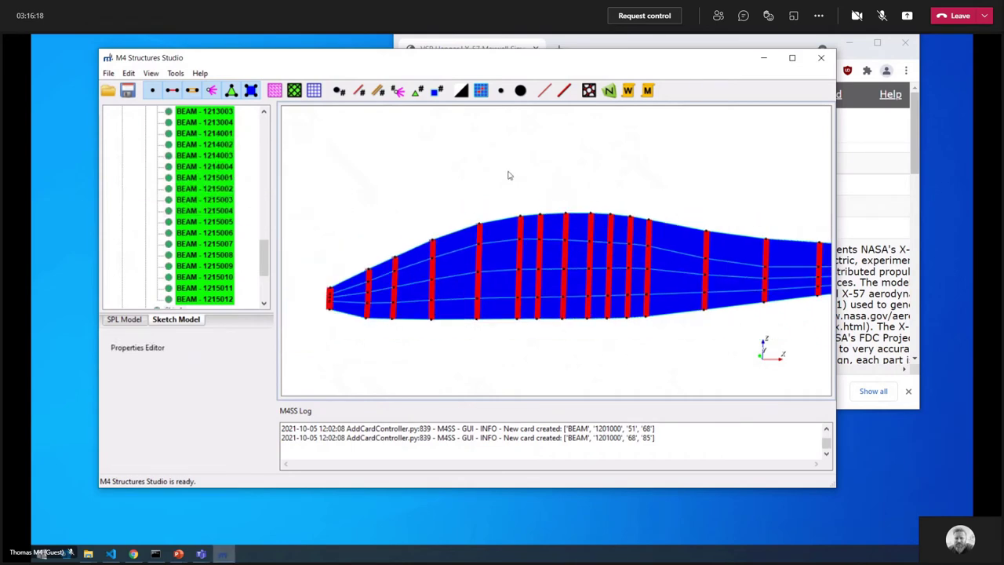
# - Delete the Fuselage beams 1202001 to 1203004, covering two neighbouring frames in the forward fuselage
pyautogui.scroll(15, 262, 230)
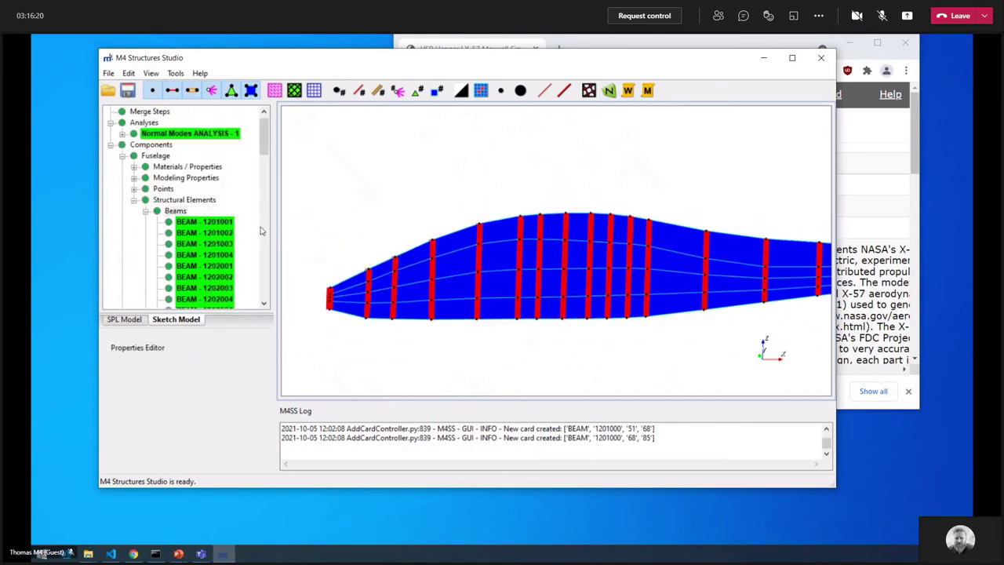
pyautogui.click(227, 265)
pyautogui.scroll(-2, 253, 266)
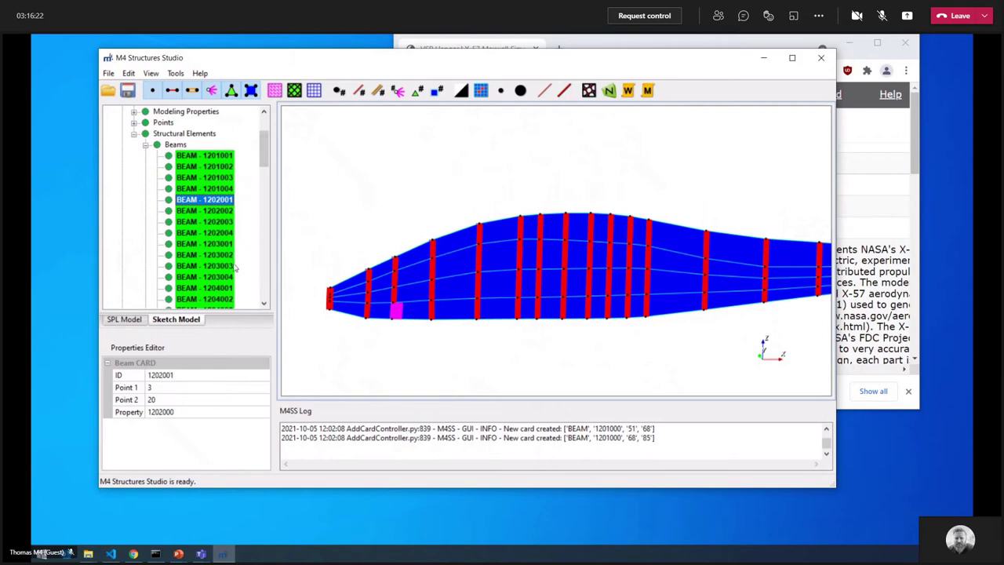
pyautogui.keyDown('shift'); pyautogui.click(229, 279); pyautogui.keyUp('shift')
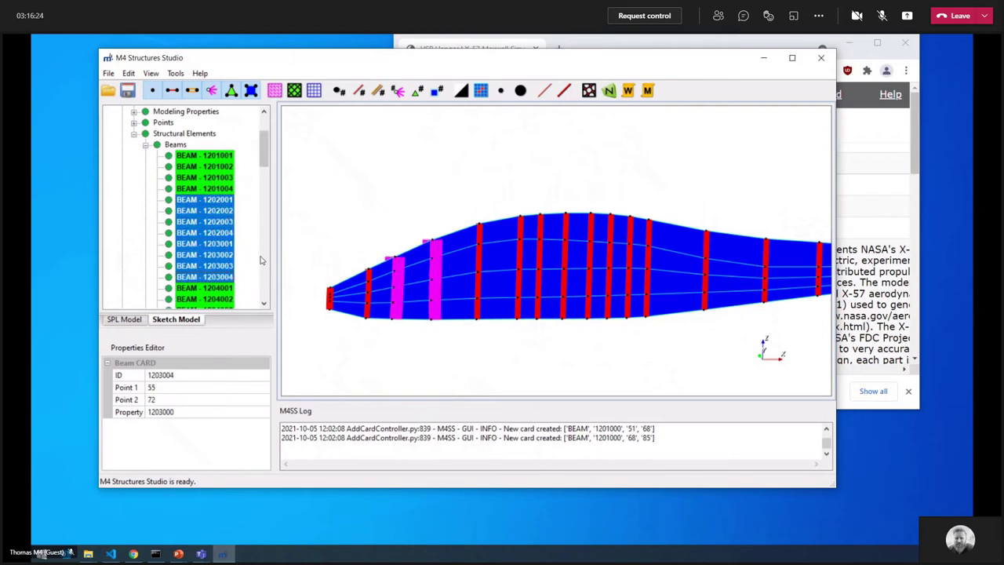
pyautogui.press('Delete')
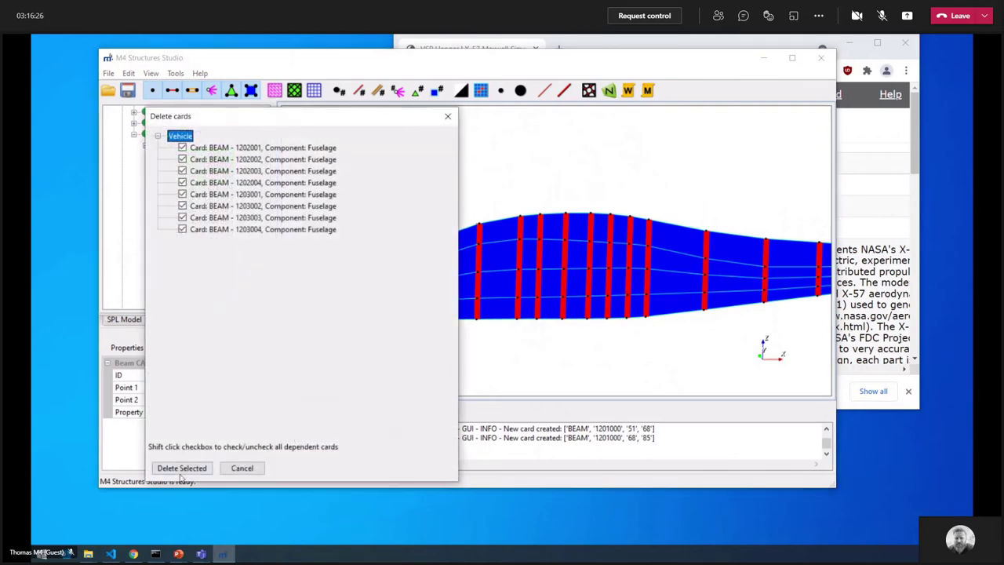
pyautogui.click(181, 469)
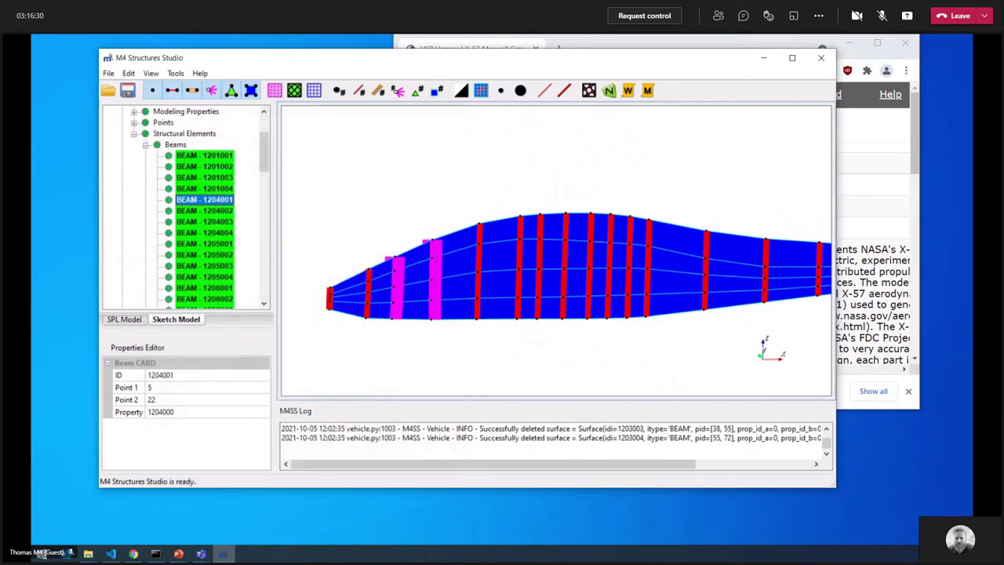
# - Delete the Fuselage beams 1205001 to 1207004, covering three neighbouring frames in the mid fuselage
pyautogui.scroll(-2, 252, 238)
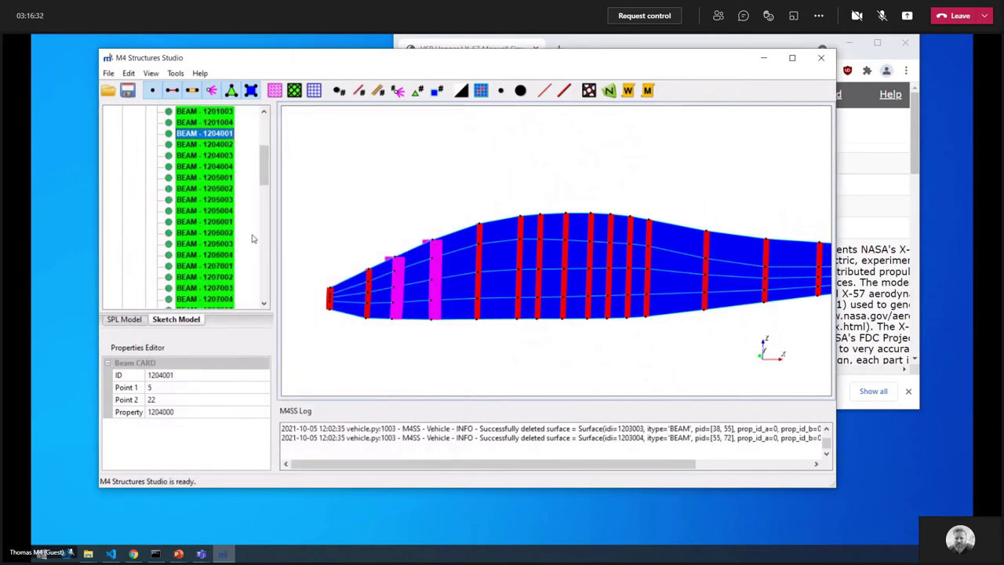
pyautogui.click(228, 189)
pyautogui.scroll(-1, 228, 190)
pyautogui.keyDown('shift'); pyautogui.click(228, 267); pyautogui.keyUp('shift')
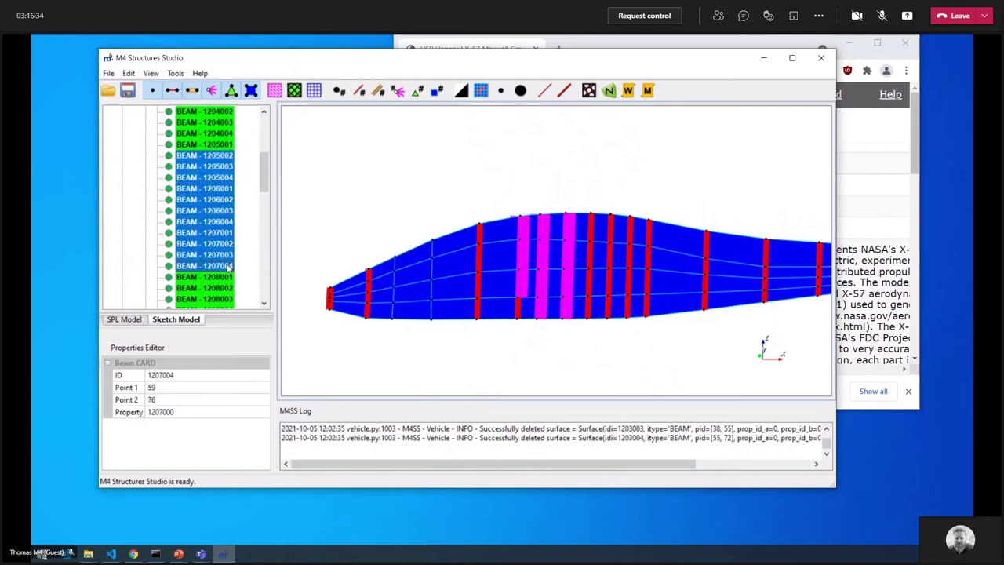
pyautogui.keyDown('ctrl'); pyautogui.click(220, 147); pyautogui.keyUp('ctrl')
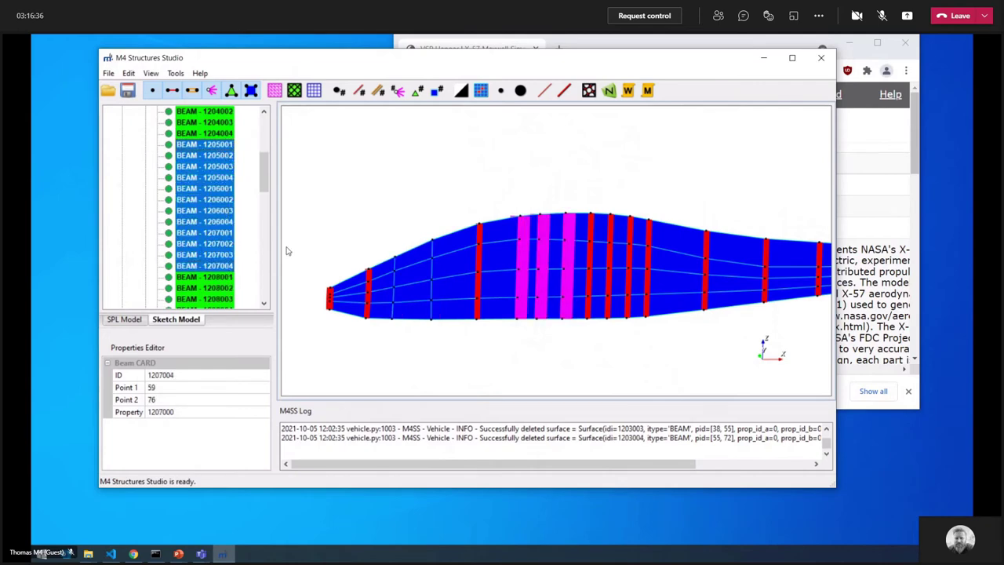
pyautogui.press('Delete')
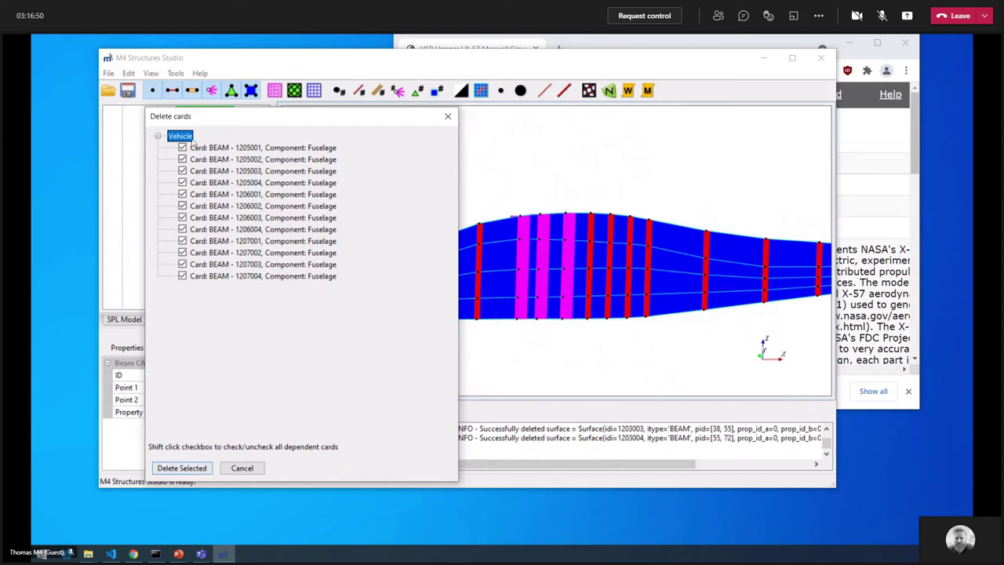
pyautogui.click(196, 469)
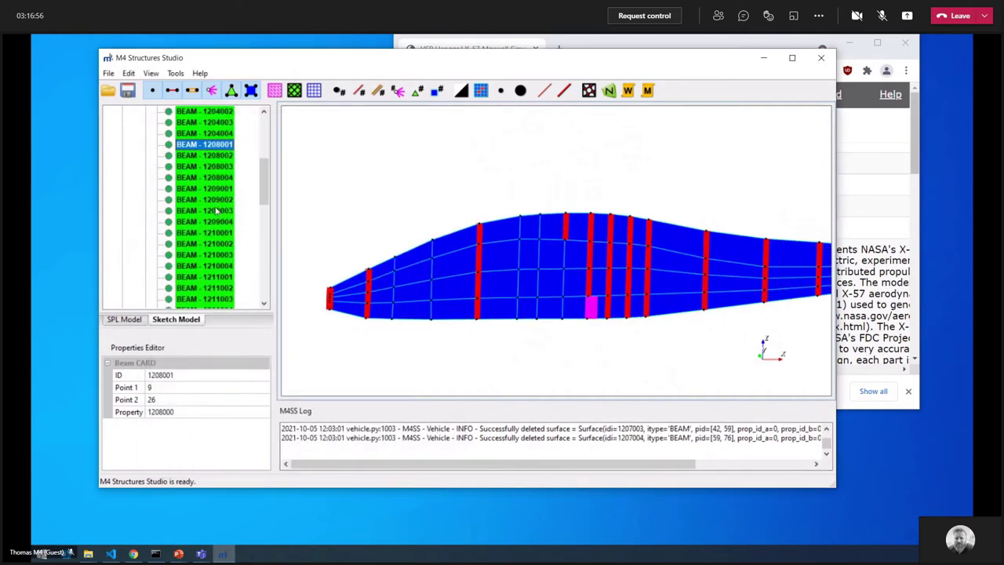
# - Delete the Fuselage beams 1209001 to 1210004, covering two neighbouring frames just aft of the mid fuselage
pyautogui.click(216, 210)
pyautogui.scroll(-2, 587, 251)
pyautogui.moveTo(587, 252); pyautogui.dragTo(490, 239, button='middle')
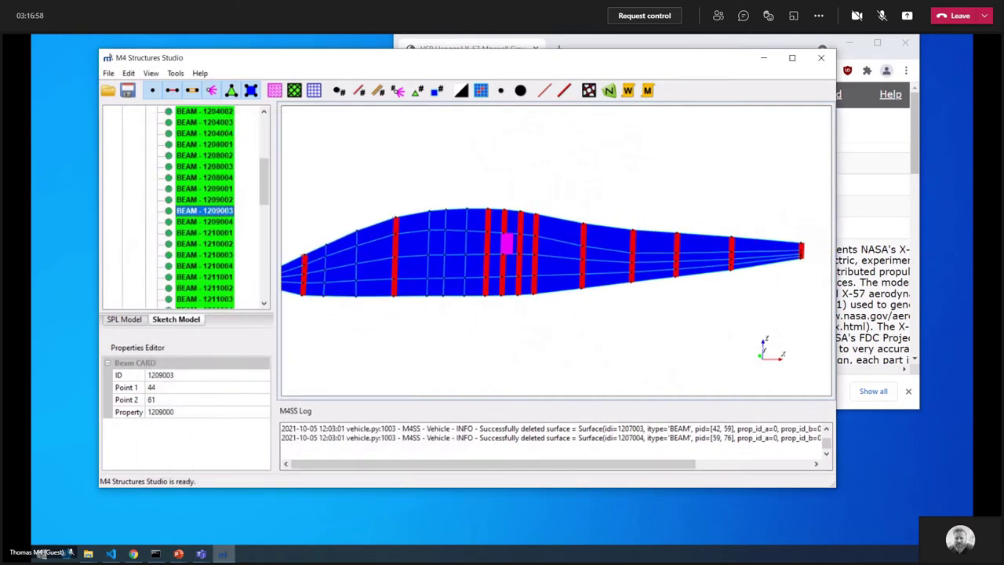
pyautogui.scroll(-1, 232, 193)
pyautogui.click(227, 189)
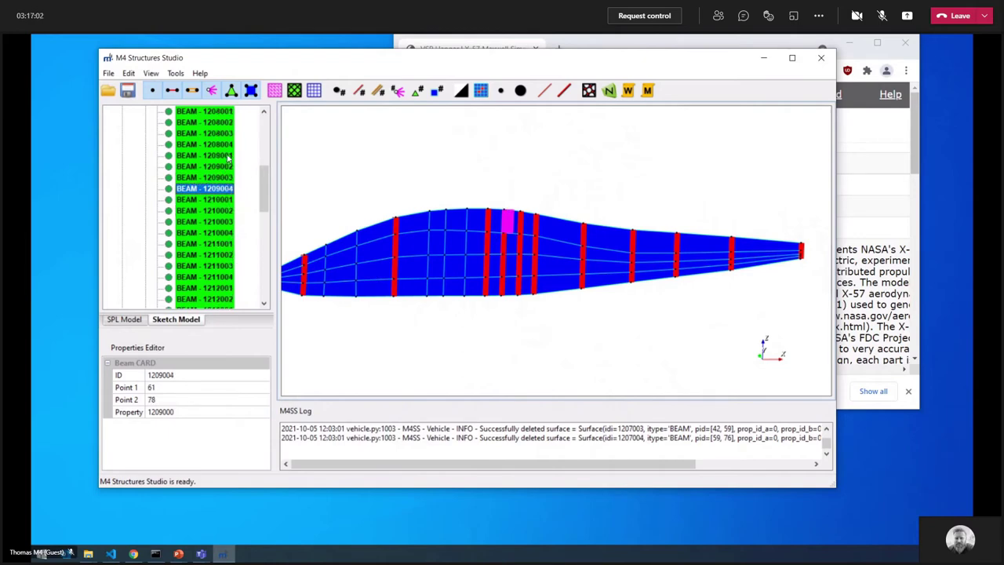
pyautogui.click(228, 155)
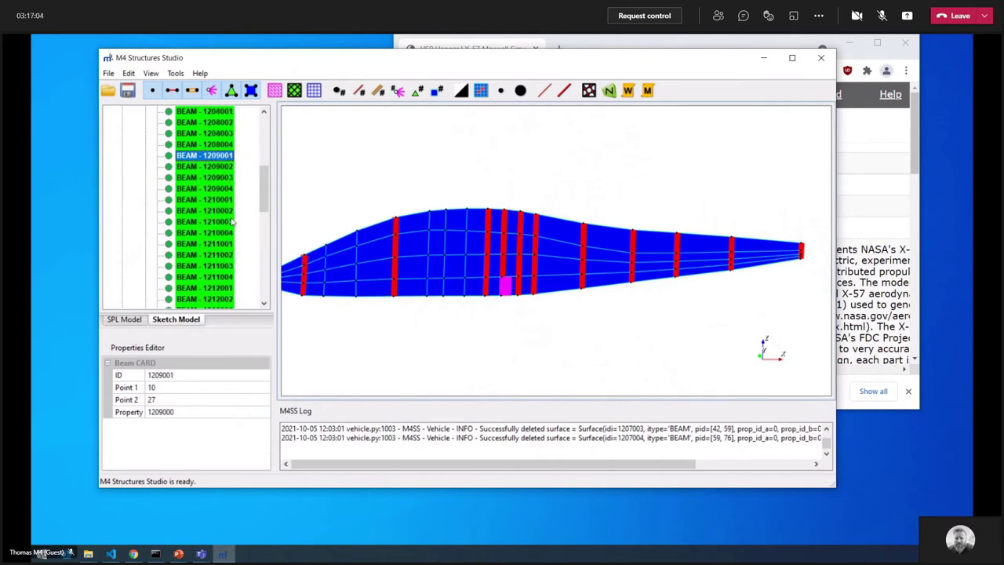
pyautogui.keyDown('shift'); pyautogui.click(228, 232); pyautogui.keyUp('shift')
pyautogui.press('Delete')
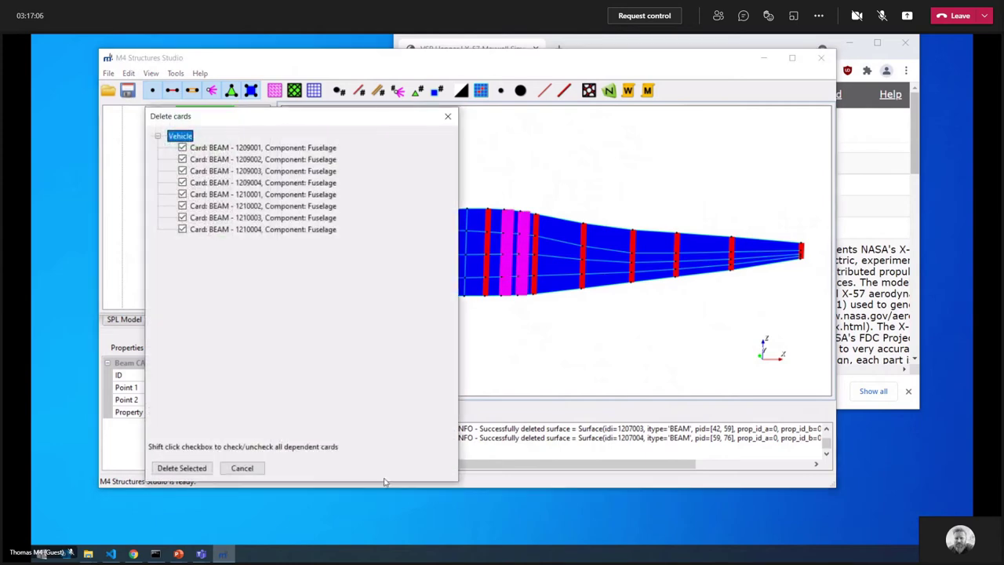
pyautogui.click(188, 464)
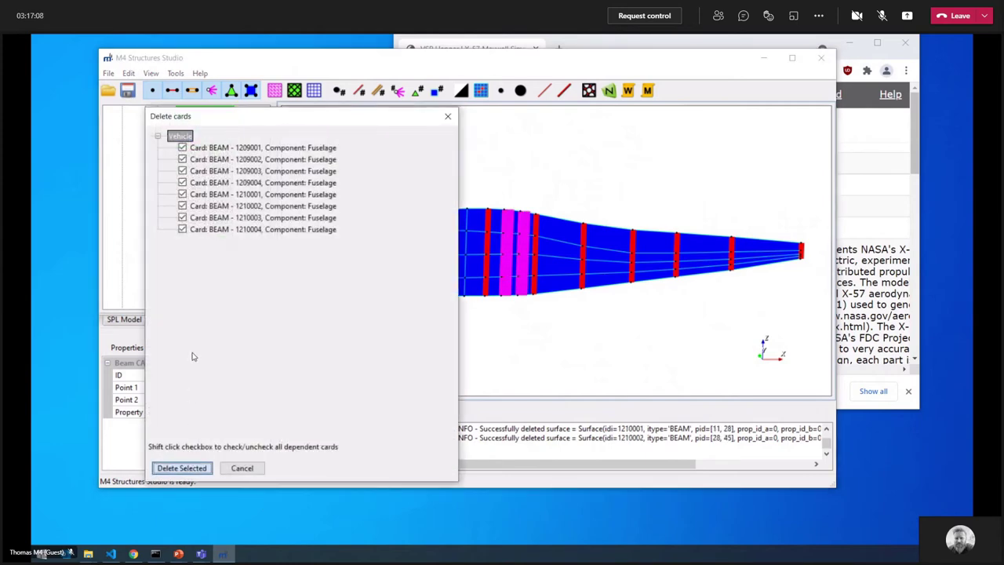
# - Delete the Fuselage beams 1213001 to 1213004, covering one frame in the aft fuselage
pyautogui.scroll(-2, 219, 243)
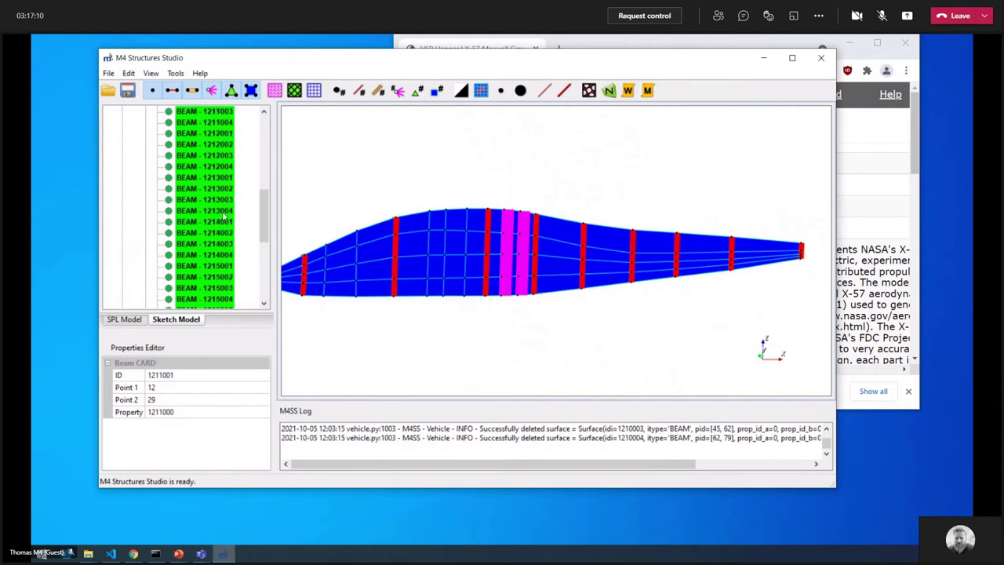
pyautogui.click(229, 179)
pyautogui.keyDown('shift'); pyautogui.click(227, 210); pyautogui.keyUp('shift')
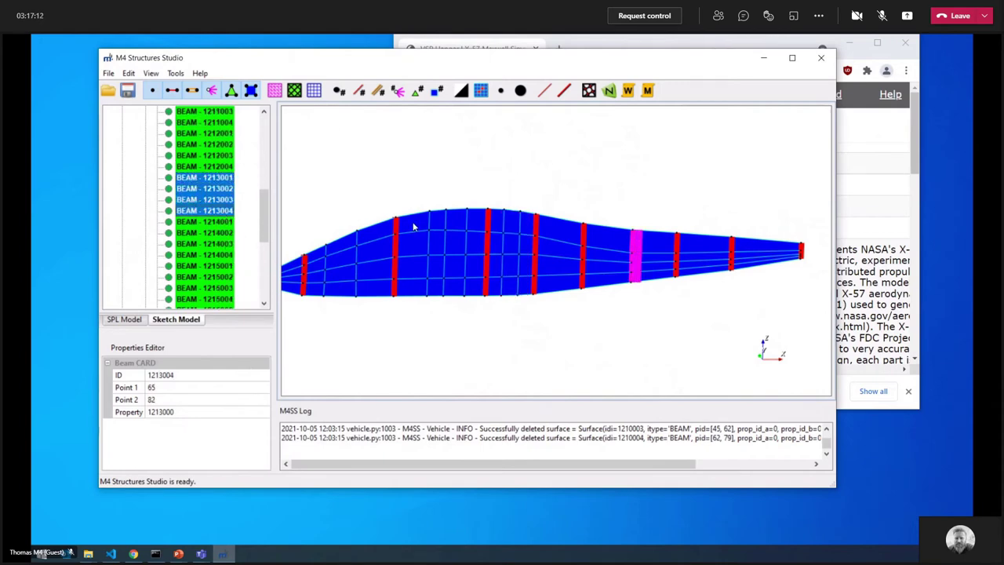
pyautogui.press('Delete')
pyautogui.click(188, 469)
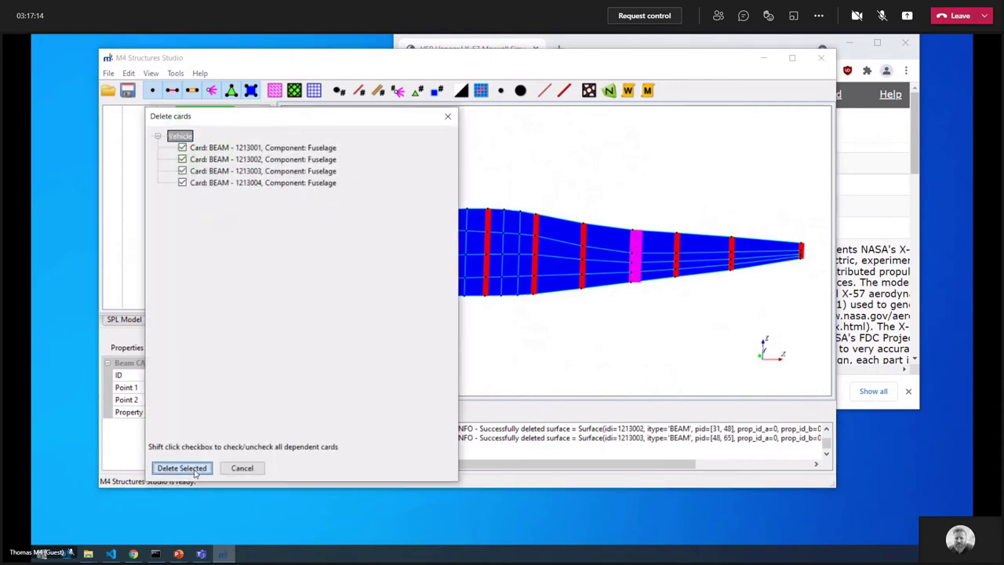
# - Select beam 1212001 to locate its frame and inspect the remaining beam frames along the whole fuselage
pyautogui.click(203, 133)
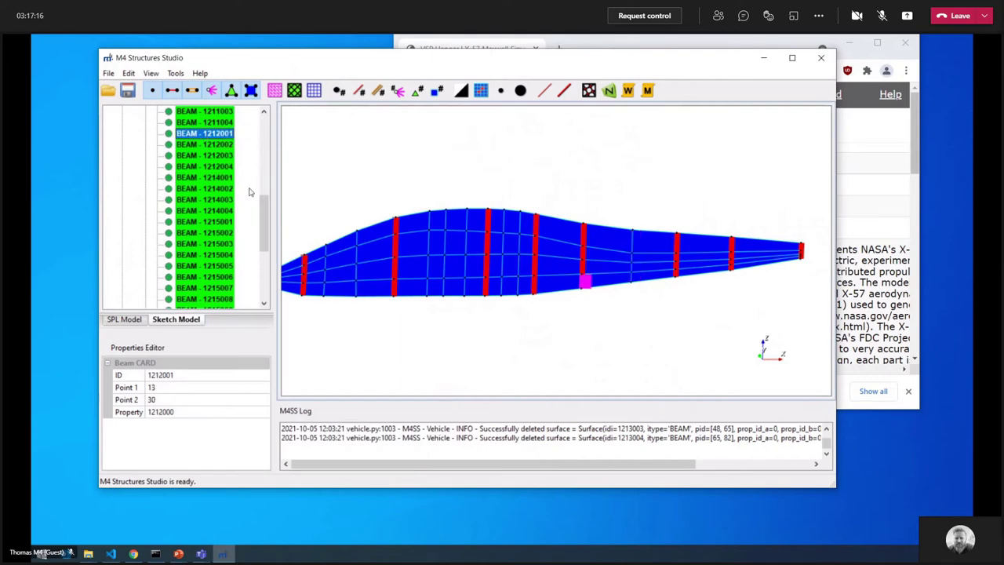
pyautogui.scroll(-1, 204, 135)
pyautogui.moveTo(421, 269); pyautogui.dragTo(441, 287)
pyautogui.scroll(-2, 443, 285)
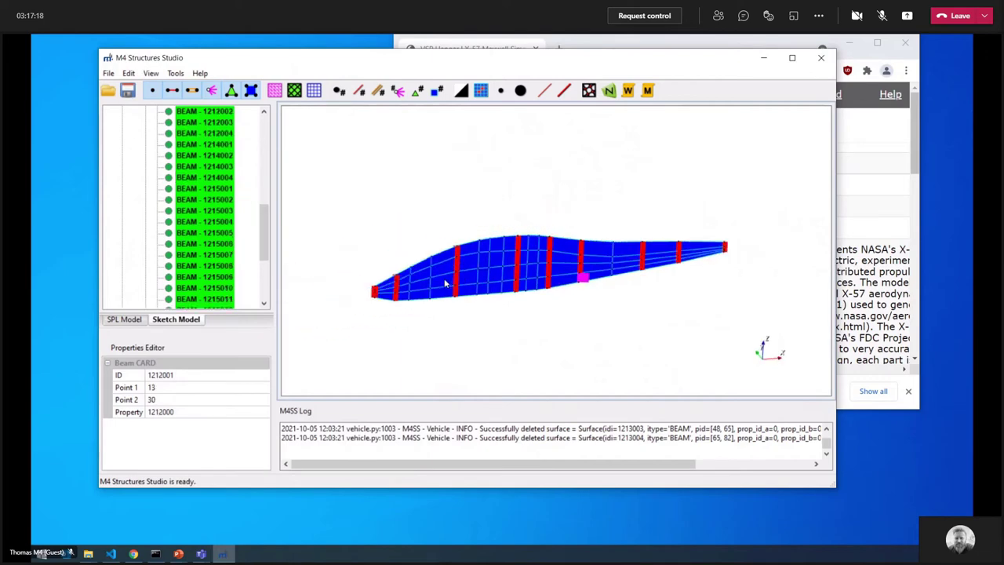
pyautogui.scroll(10, 172, 211)
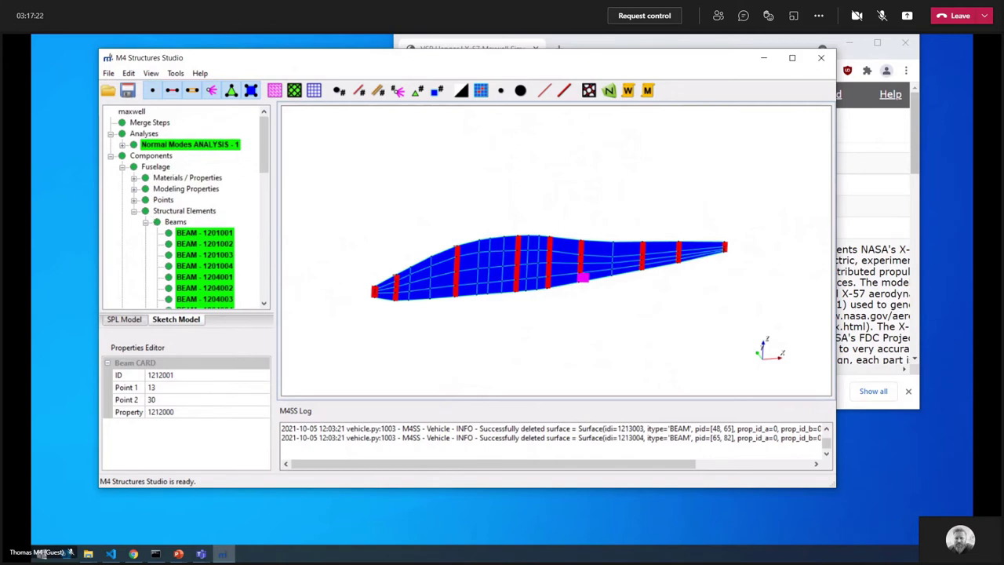
# - Collapse the Fuselage component and display only the CleanWing component, snapping the view to it
pyautogui.click(122, 166)
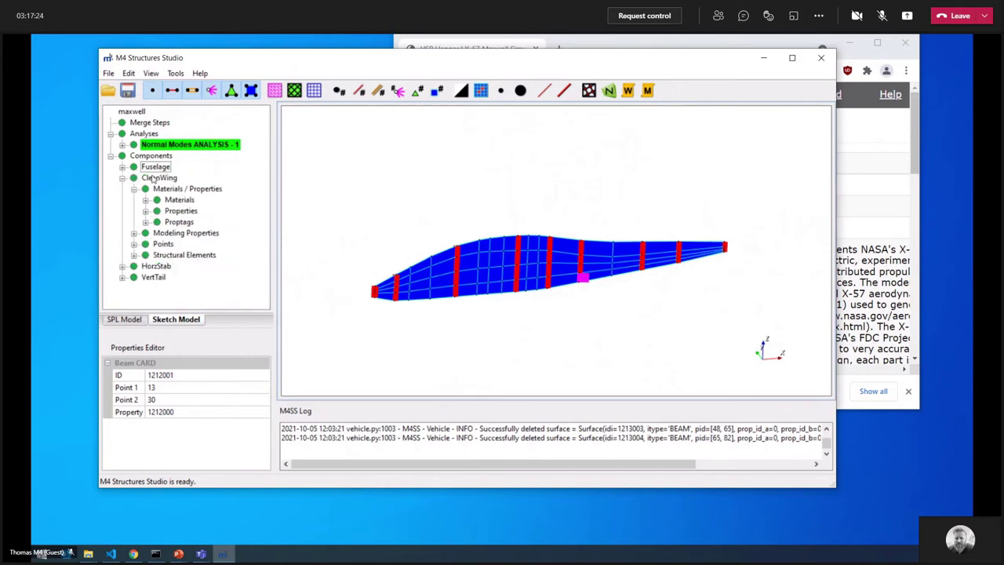
pyautogui.rightClick(145, 178)
pyautogui.moveTo(279, 264)
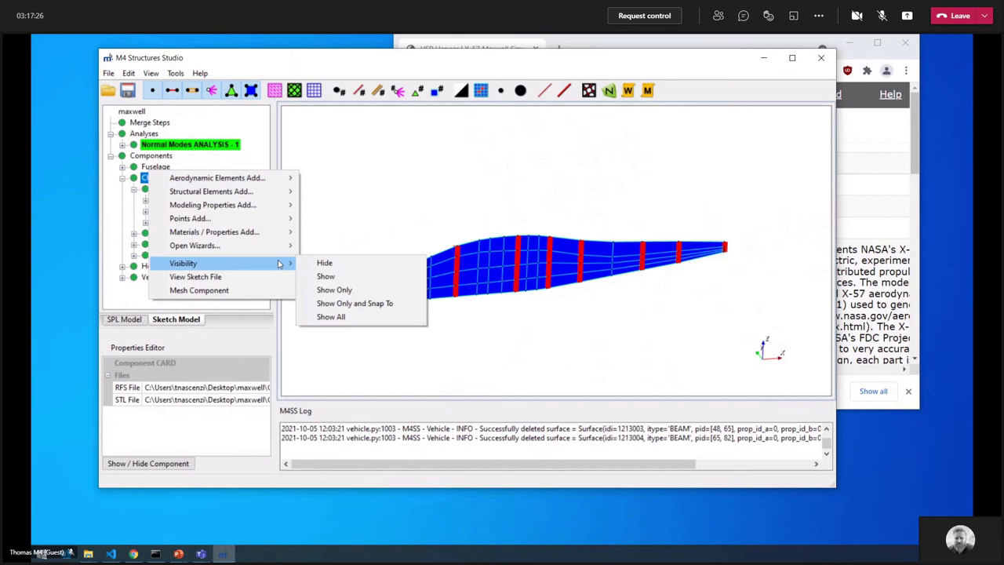
pyautogui.click(403, 307)
pyautogui.scroll(3, 525, 261)
pyautogui.moveTo(524, 261); pyautogui.dragTo(585, 347, button='middle')
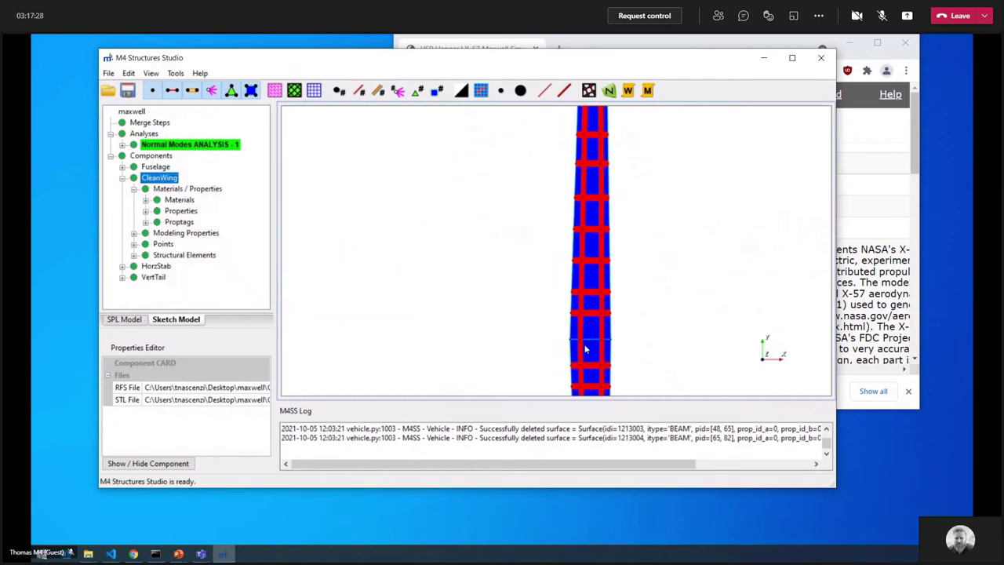
# - Thin the displayed beam lines by two increments and examine the CleanWing out to its tip
pyautogui.click(543, 91)
pyautogui.click(544, 91)
pyautogui.moveTo(582, 224); pyautogui.dragTo(518, 216, button='middle')
pyautogui.moveTo(543, 310); pyautogui.dragTo(551, 269, button='middle')
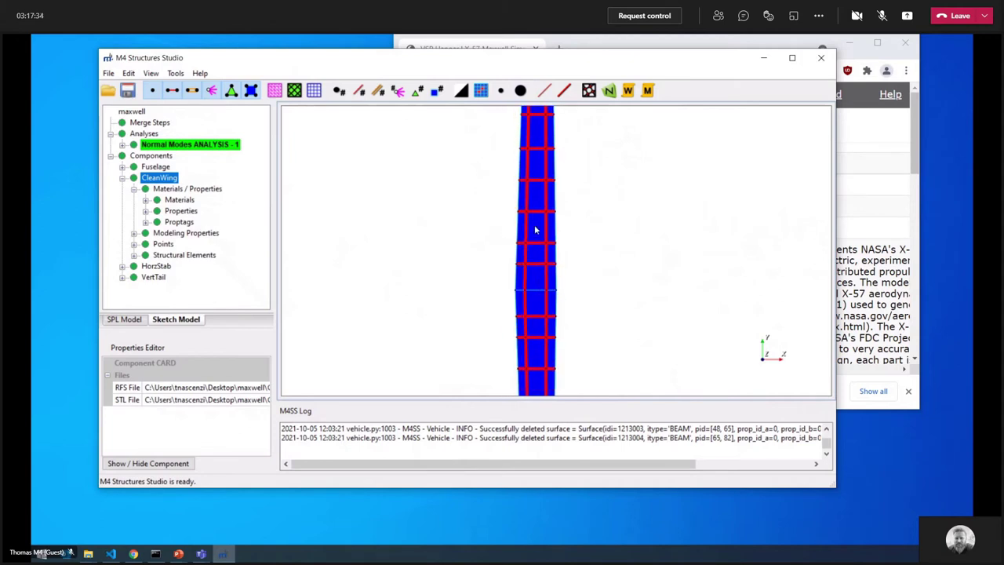
pyautogui.scroll(-3, 463, 206)
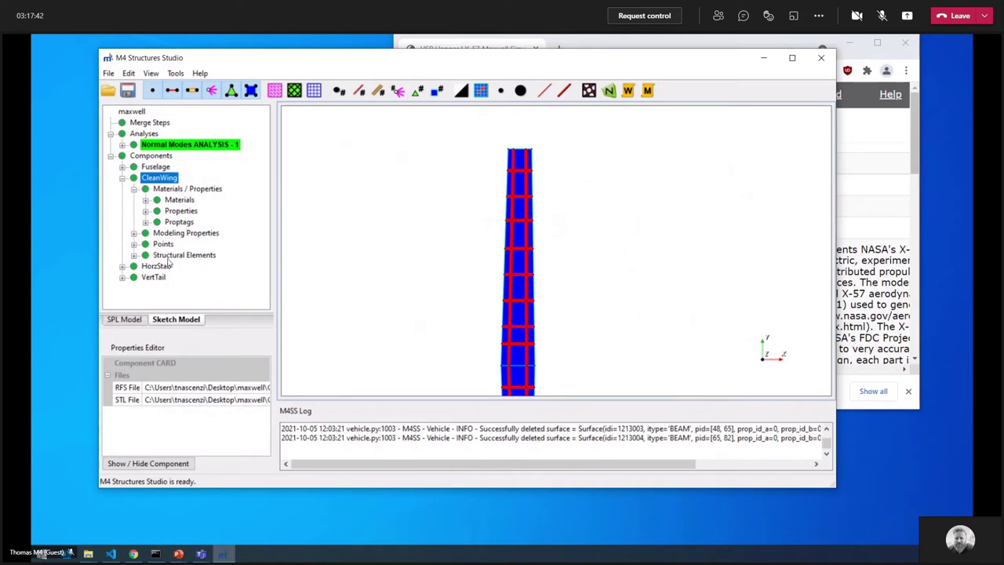
pyautogui.scroll(3, 462, 235)
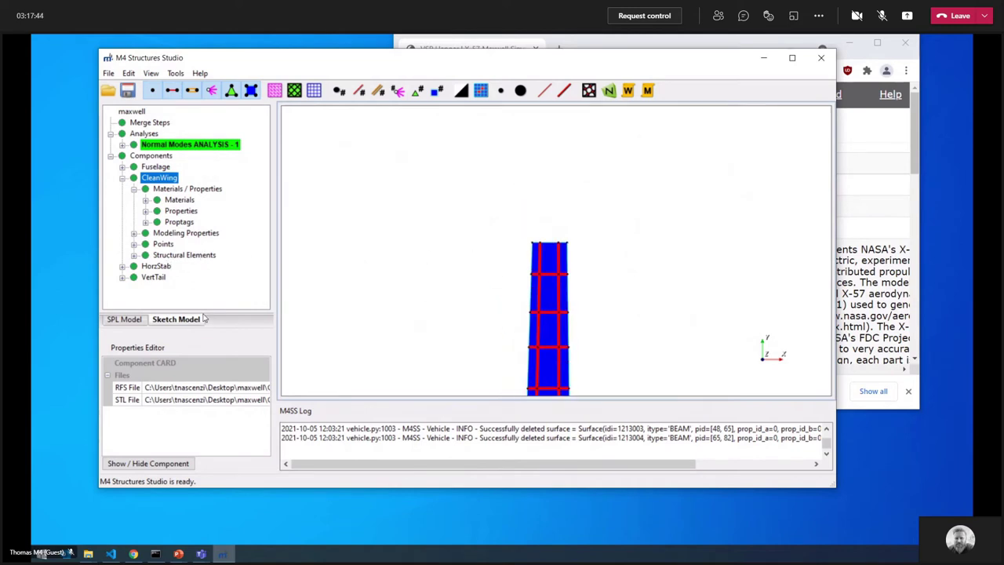
# - Add an attachment to the CleanWing's structural elements and select it to show its properties
pyautogui.rightClick(174, 255)
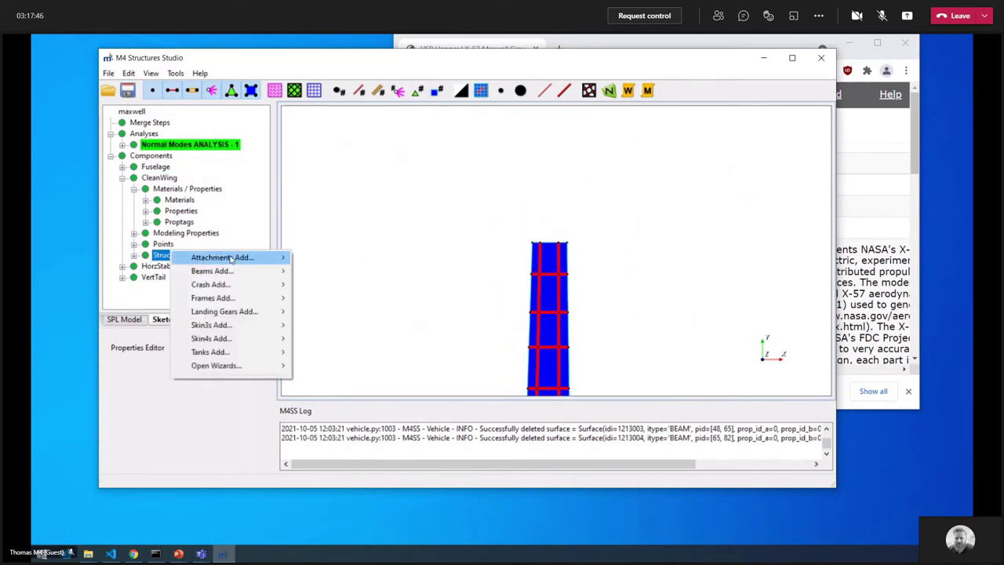
pyautogui.moveTo(227, 261)
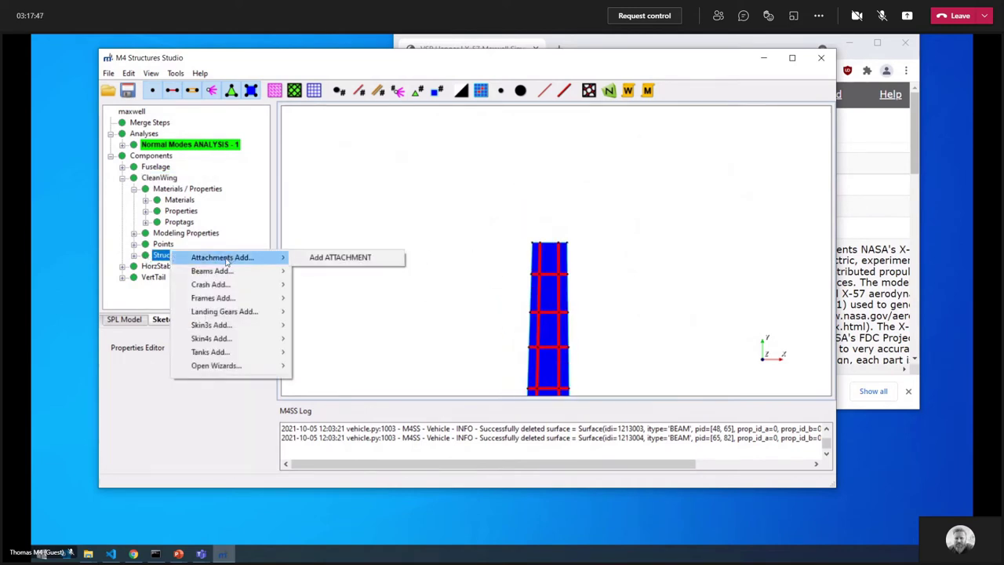
pyautogui.click(363, 258)
pyautogui.click(211, 279)
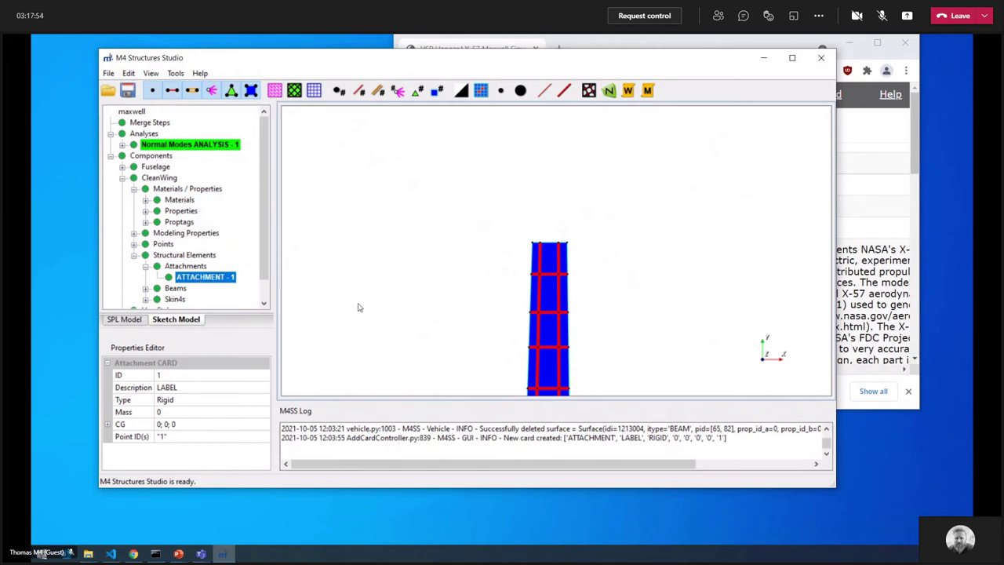
# - Set the new attachment's CG coordinates to X 160, Y 200 and Z 87, placing it just beyond the wing tip
pyautogui.moveTo(385, 305); pyautogui.dragTo(400, 263, button='middle')
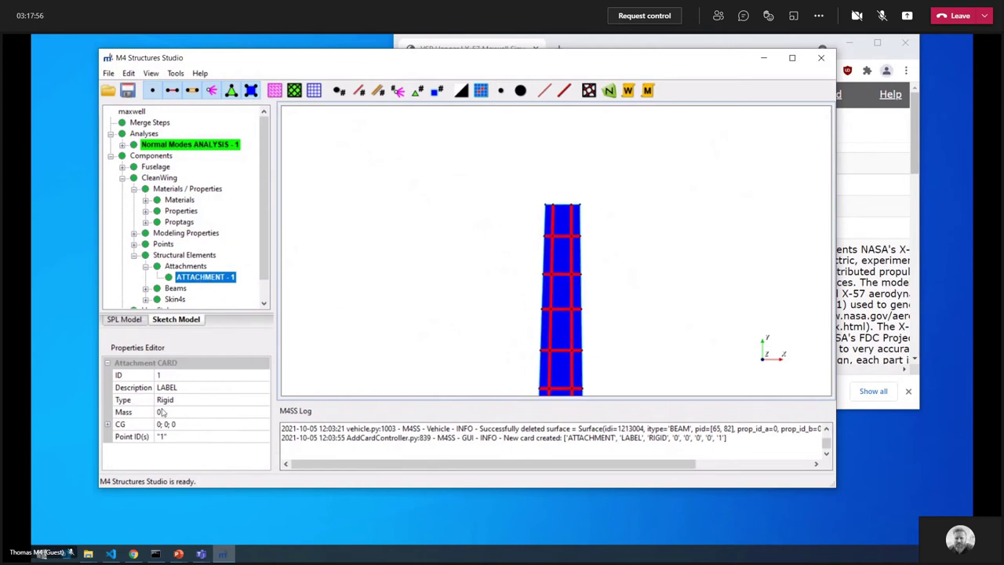
pyautogui.click(106, 424)
pyautogui.scroll(-1, 174, 409)
pyautogui.click(167, 414)
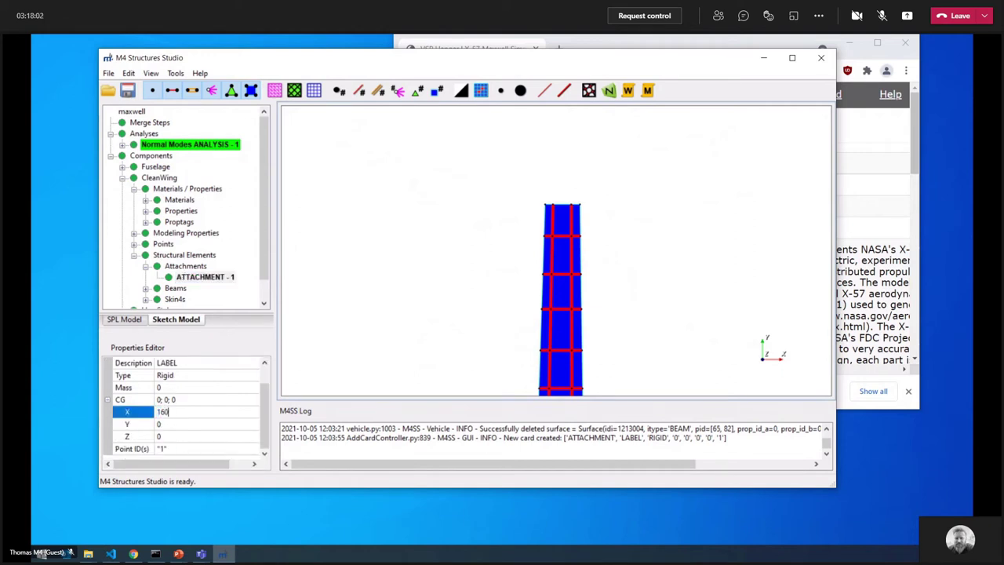
pyautogui.press('Return')
pyautogui.click(179, 424)
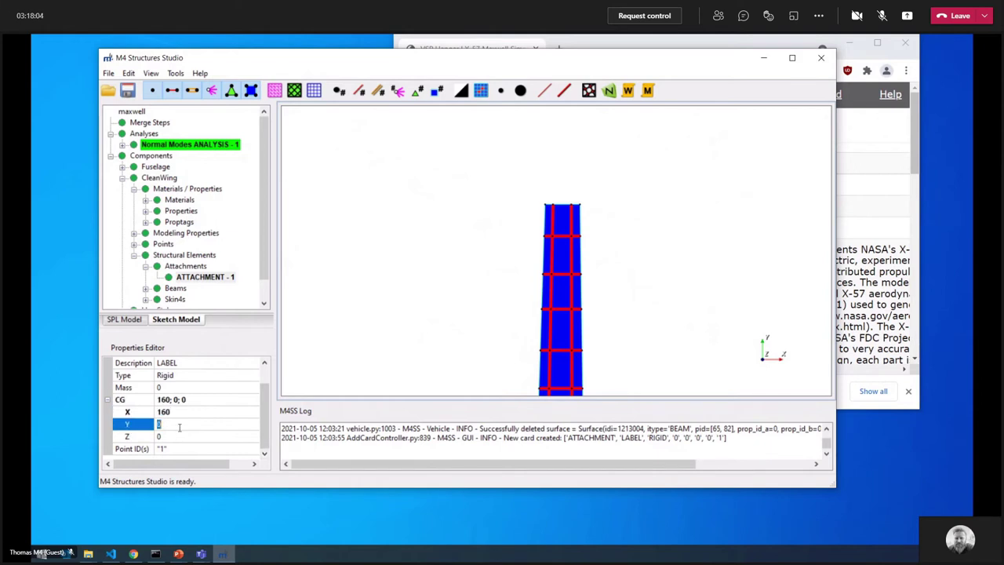
pyautogui.write('200')
pyautogui.press('Return')
pyautogui.click(188, 441)
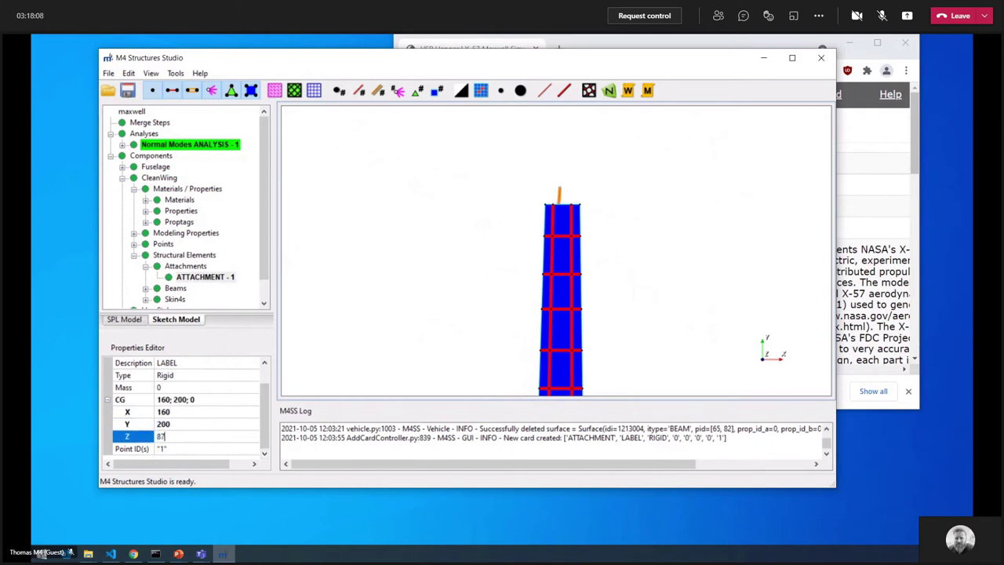
# - Set the Z coordinate of the CleanWing attachment's CG to 87
pyautogui.write('87')
pyautogui.press('Return')
pyautogui.scroll(5, 573, 178)
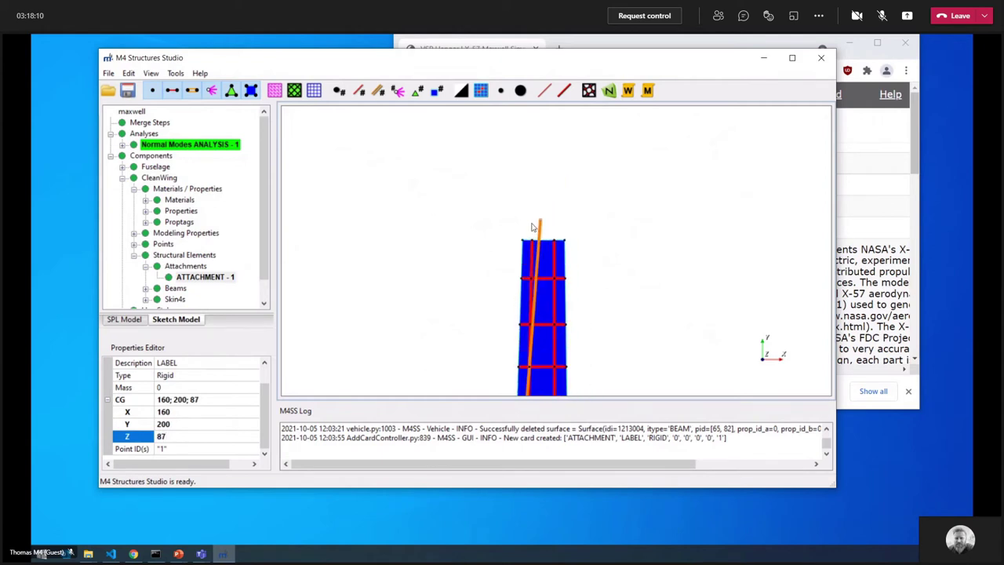
# - Display the point ID numbers on the wing sketch model to identify the points at the upper wing tip
pyautogui.scroll(-8, 533, 208)
pyautogui.moveTo(532, 205); pyautogui.dragTo(555, 83, button='middle')
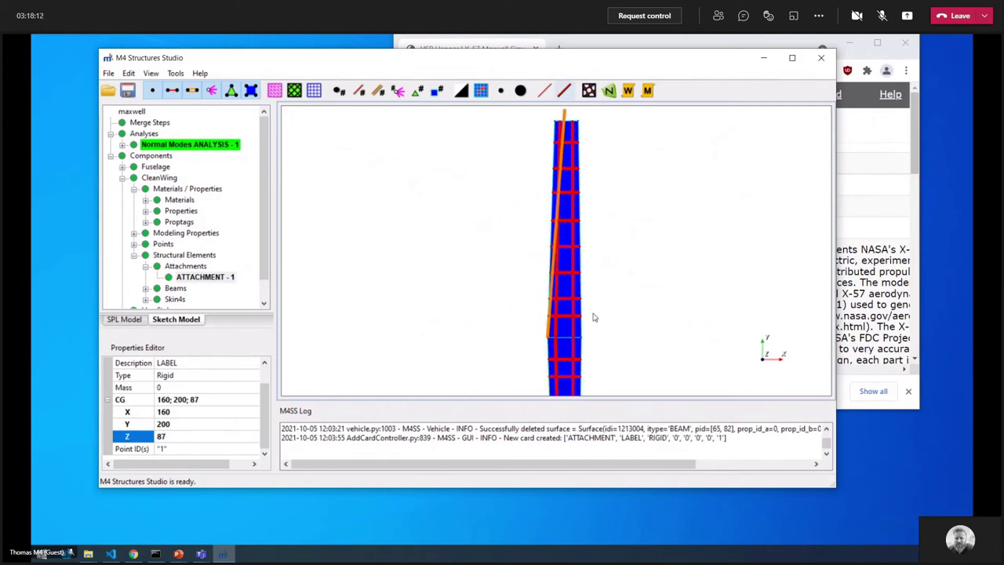
pyautogui.scroll(-1, 574, 214)
pyautogui.moveTo(574, 215); pyautogui.dragTo(565, 233, button='middle')
pyautogui.scroll(1, 564, 246)
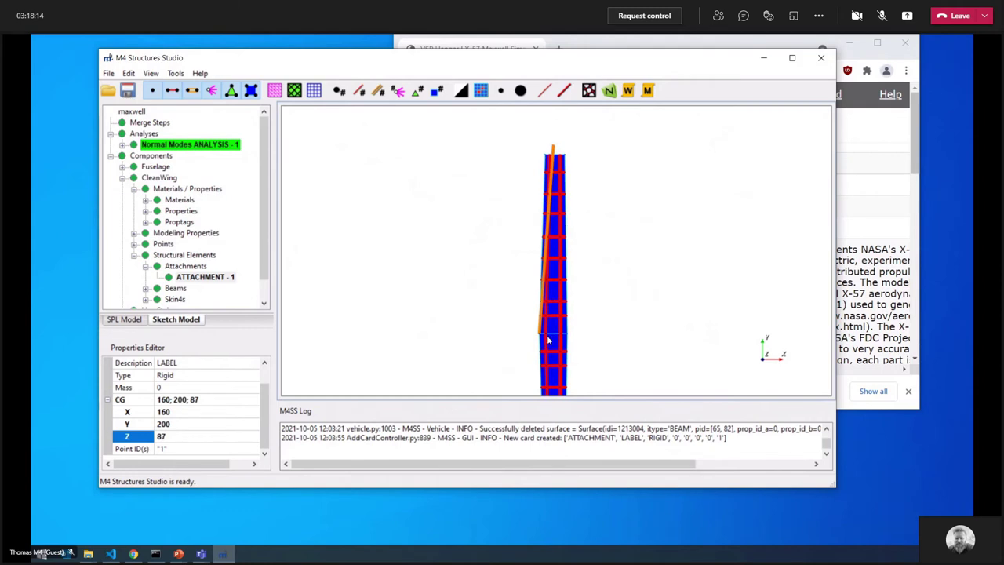
pyautogui.moveTo(577, 188); pyautogui.dragTo(573, 274, button='middle')
pyautogui.scroll(7, 573, 274)
pyautogui.scroll(2, 548, 234)
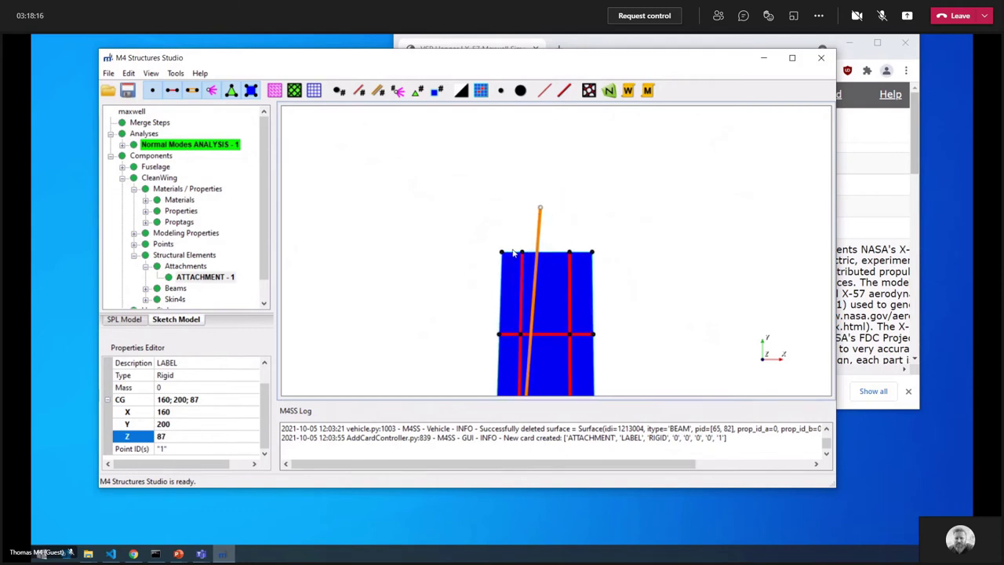
pyautogui.scroll(1, 579, 215)
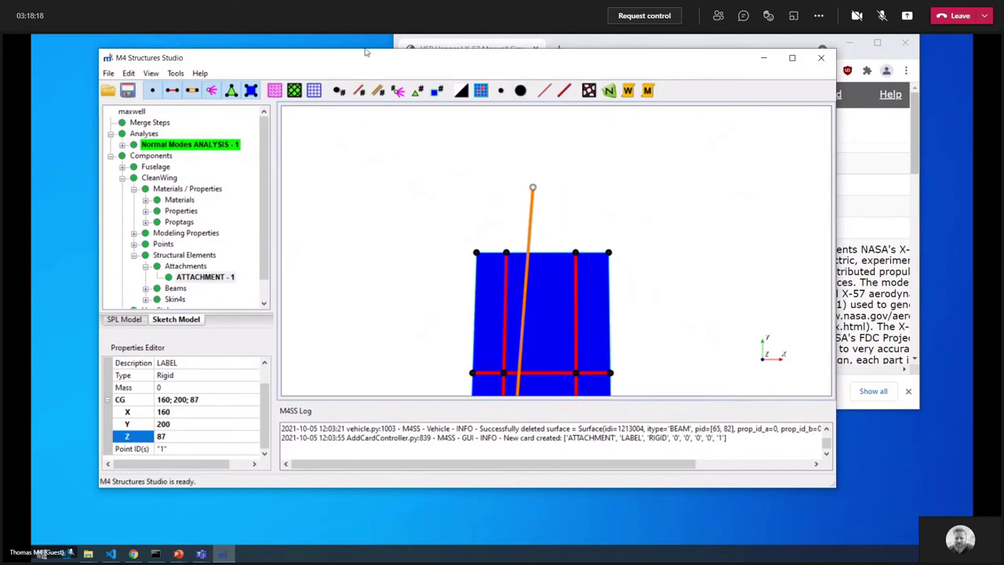
pyautogui.click(339, 90)
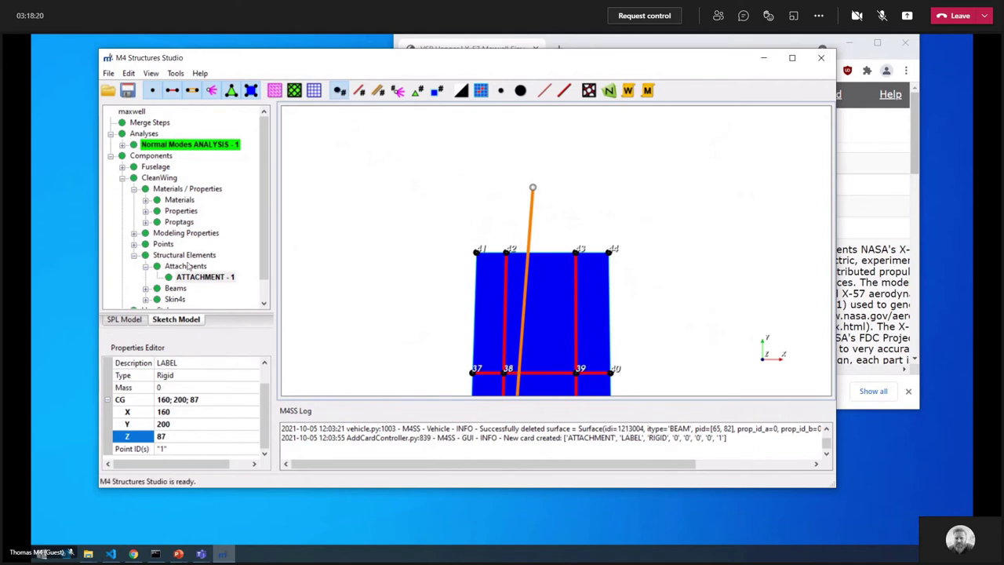
# - Connect the rigid attachment to the wing tip points 41, 42, 43 and 44
pyautogui.click(159, 450)
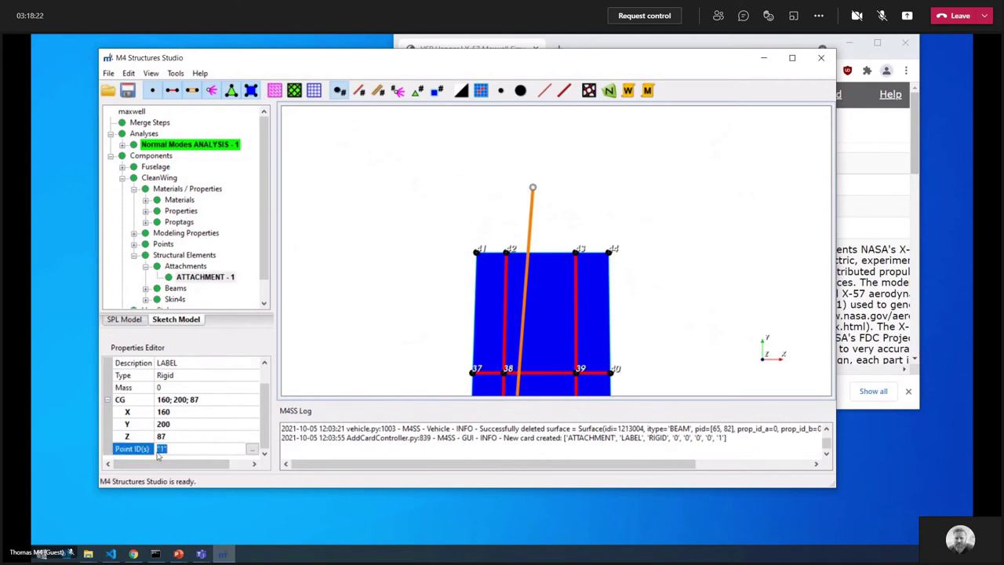
pyautogui.click(252, 448)
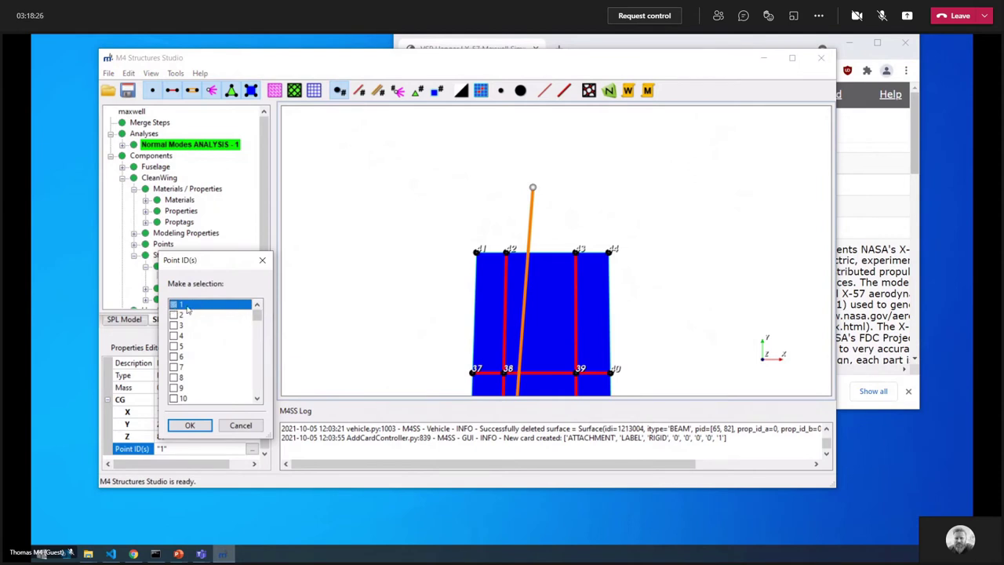
pyautogui.moveTo(258, 318); pyautogui.dragTo(258, 353)
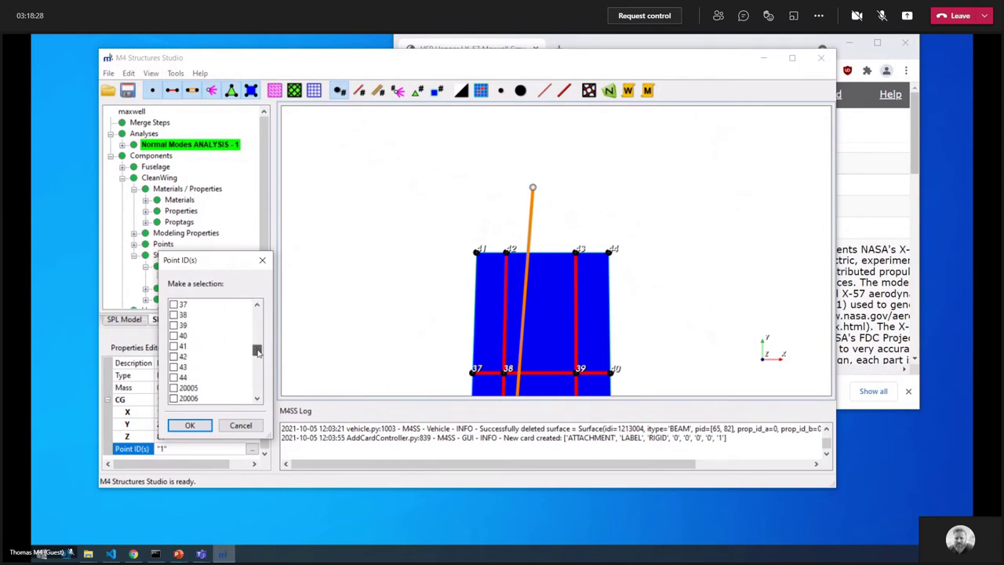
pyautogui.click(173, 345)
pyautogui.click(173, 356)
pyautogui.click(173, 366)
pyautogui.click(173, 378)
pyautogui.click(190, 425)
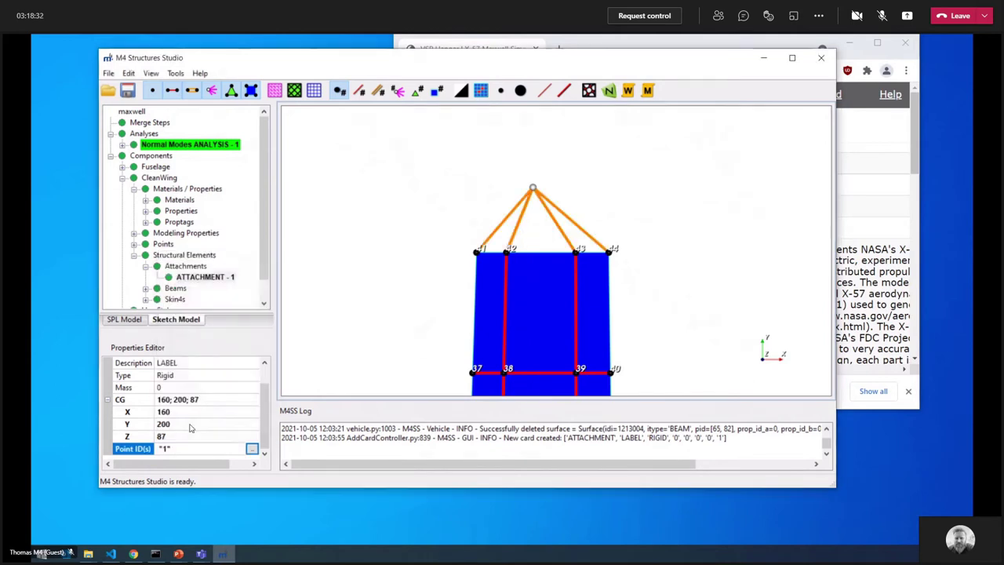
# - Set the mass of the wing tip attachment to 100
pyautogui.scroll(-2, 434, 202)
pyautogui.scroll(-1, 424, 231)
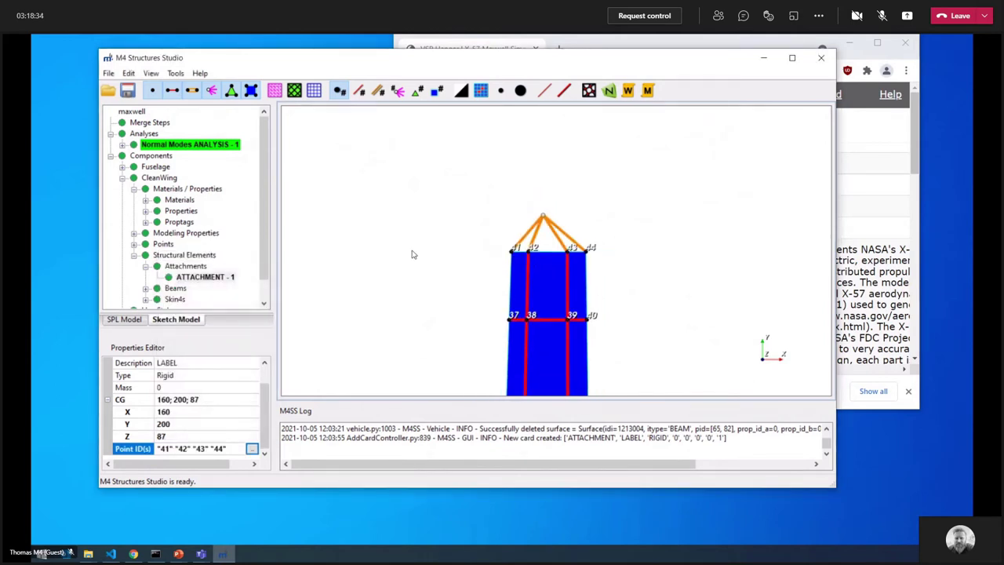
pyautogui.click(185, 386)
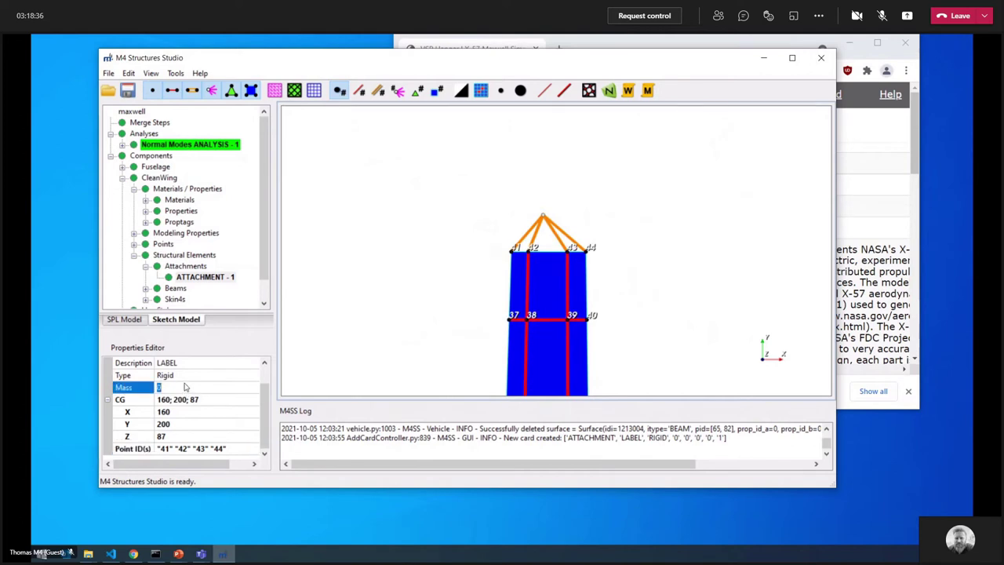
pyautogui.write('100')
# - Duplicate ATTACHMENT - 1 within the CleanWing attachments and select the copy
pyautogui.scroll(-5, 577, 318)
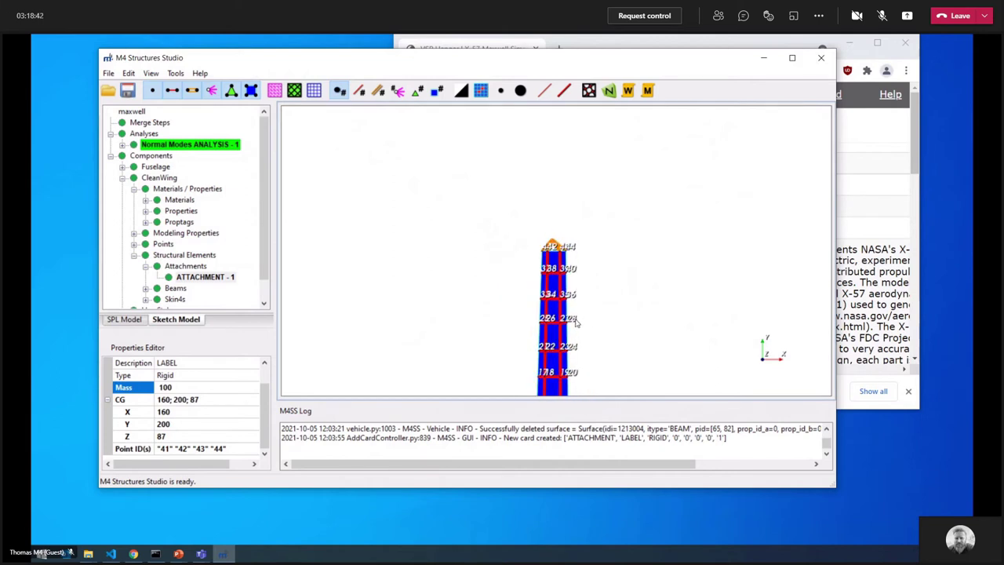
pyautogui.moveTo(575, 320); pyautogui.dragTo(563, 190, button='middle')
pyautogui.scroll(-2, 571, 263)
pyautogui.moveTo(582, 360); pyautogui.dragTo(554, 231, button='middle')
pyautogui.scroll(2, 530, 314)
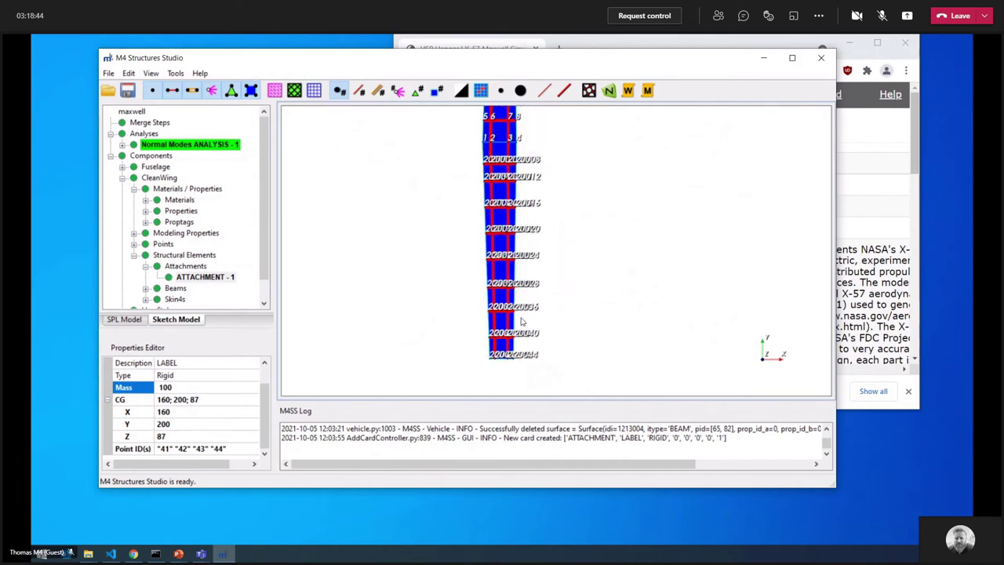
pyautogui.click(200, 277)
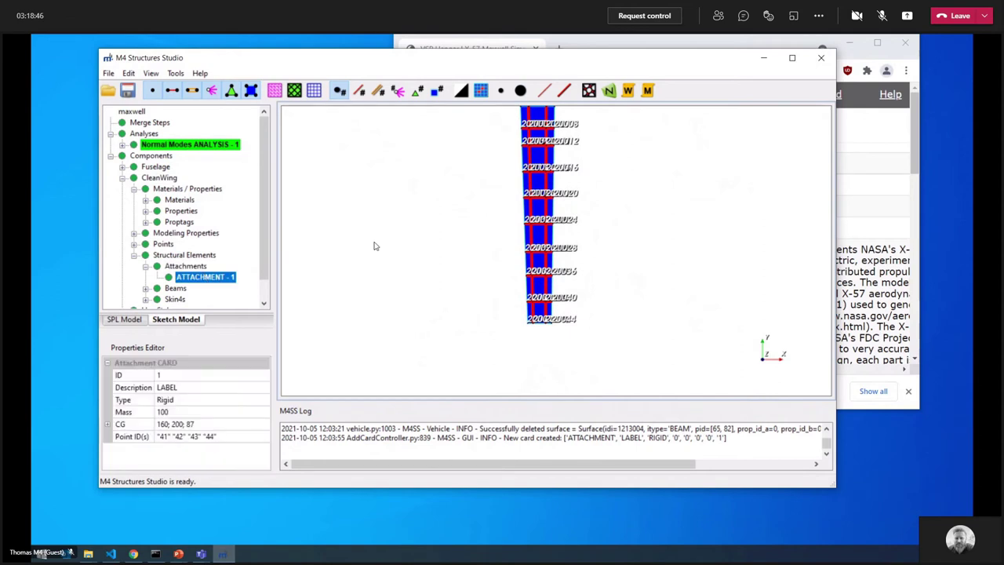
pyautogui.hotkey('ctrl', 'v')
pyautogui.click(201, 288)
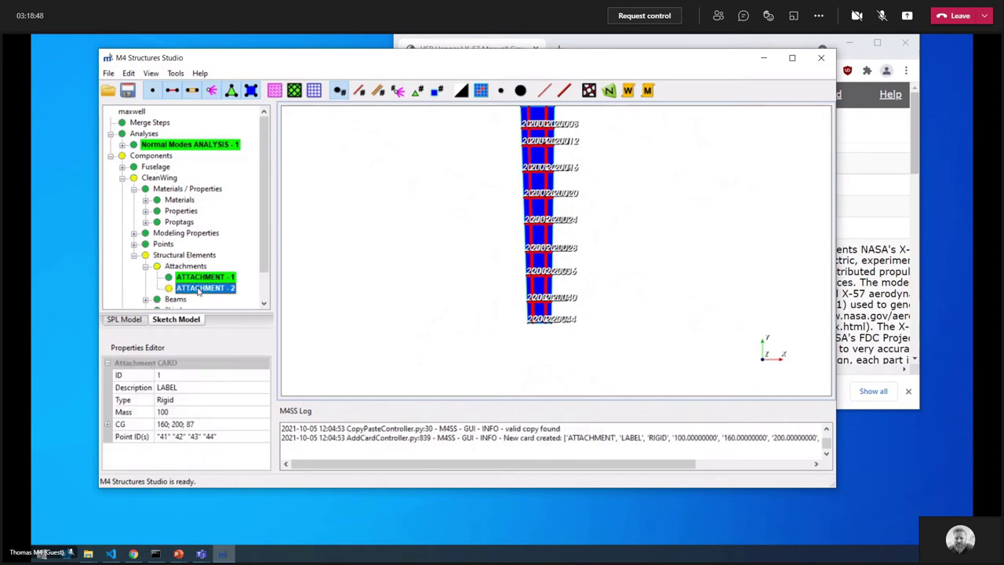
# - Set the copied attachment's CG to 160; -200; 87, placing it beyond the opposite wing tip
pyautogui.moveTo(486, 338); pyautogui.dragTo(530, 129, button='middle')
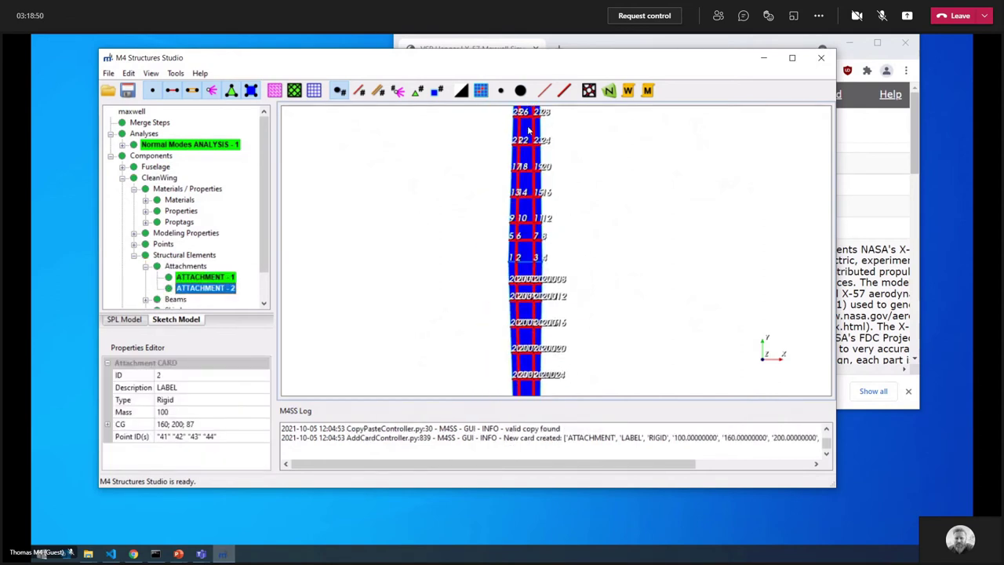
pyautogui.moveTo(540, 236); pyautogui.dragTo(531, 152, button='middle')
pyautogui.moveTo(520, 357); pyautogui.dragTo(517, 250, button='middle')
pyautogui.scroll(3, 499, 328)
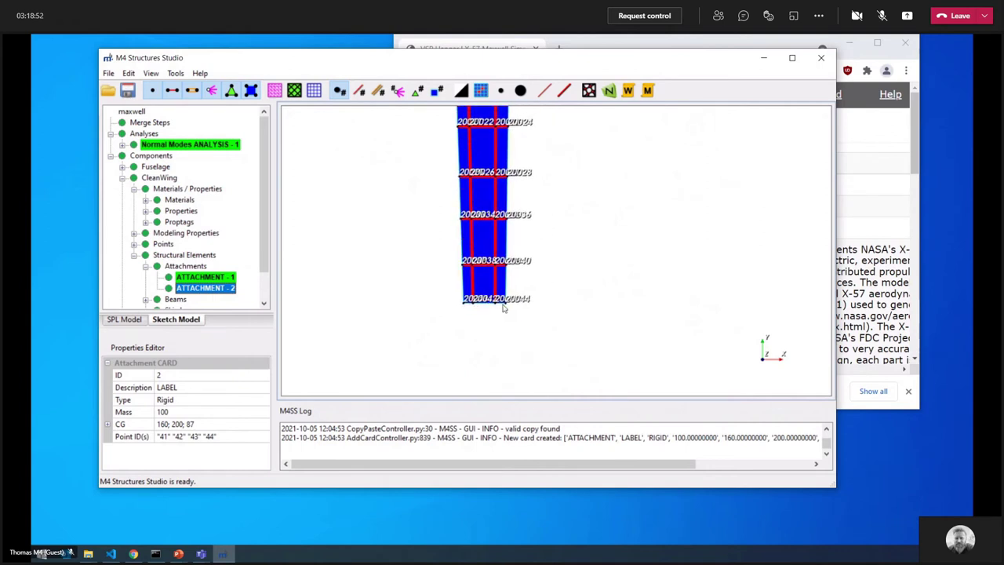
pyautogui.moveTo(501, 309); pyautogui.dragTo(520, 284, button='middle')
pyautogui.click(175, 425)
pyautogui.click(174, 423)
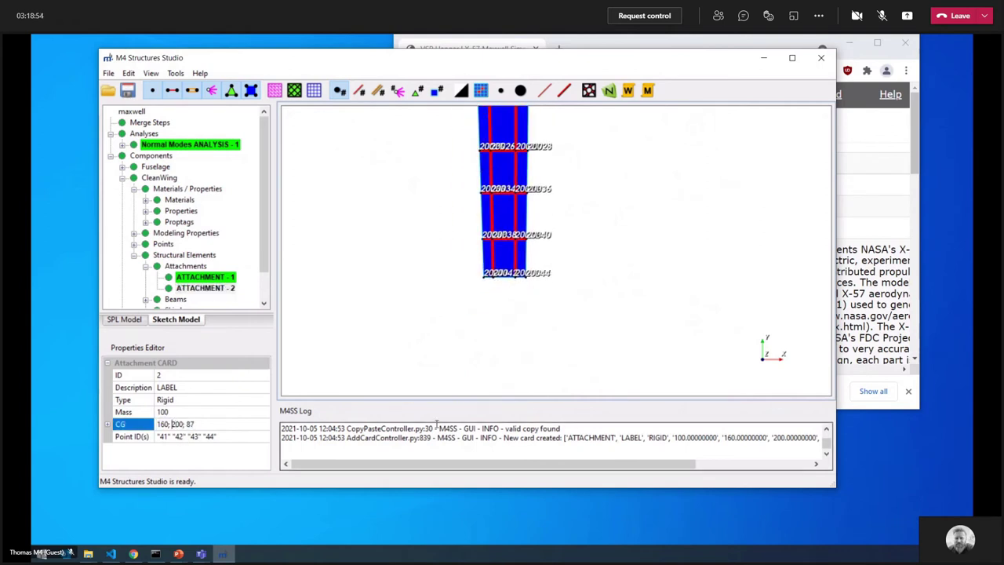
pyautogui.click(174, 423)
pyautogui.scroll(5, 564, 275)
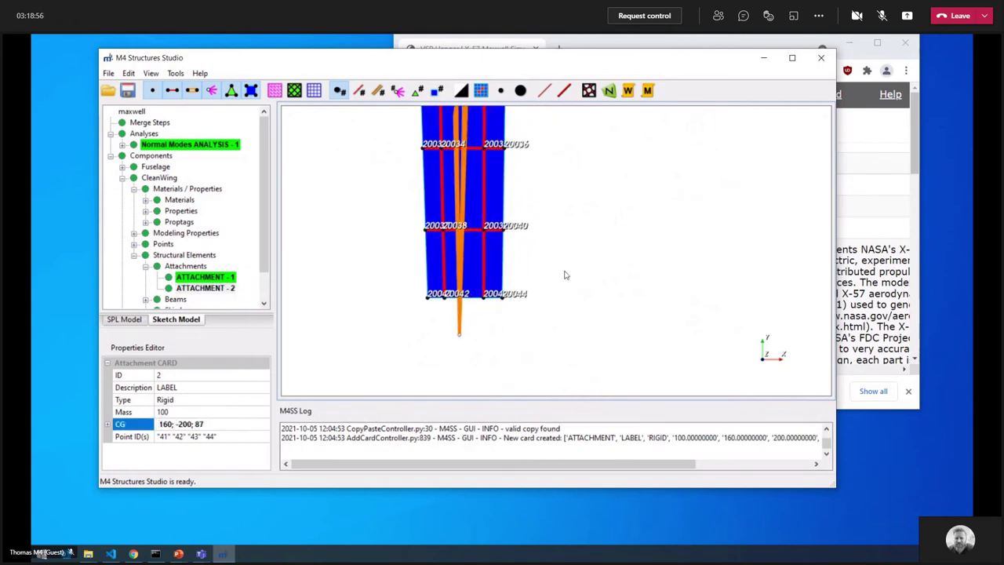
# - Replace the copied attachment's points 41 to 44 with points 20041, 20042, 20043 and 20044
pyautogui.click(265, 437)
pyautogui.click(263, 436)
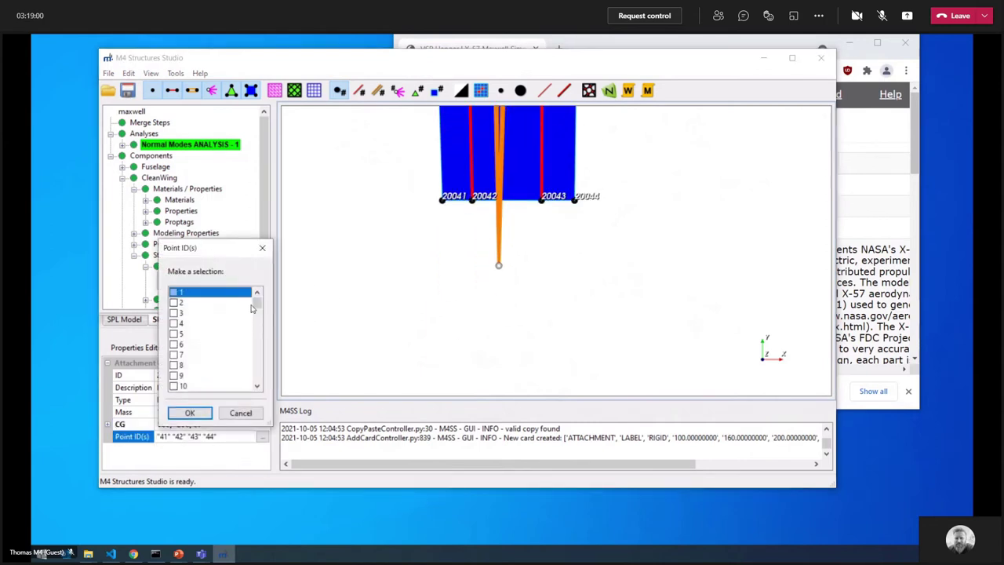
pyautogui.moveTo(254, 309); pyautogui.dragTo(253, 342)
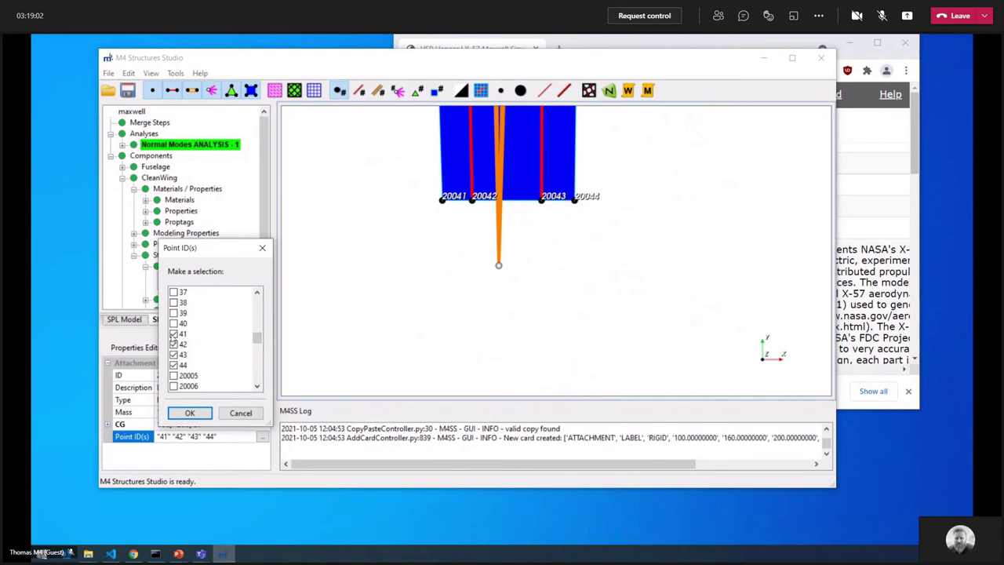
pyautogui.click(173, 334)
pyautogui.click(173, 345)
pyautogui.click(174, 354)
pyautogui.click(174, 365)
pyautogui.moveTo(256, 341); pyautogui.dragTo(257, 374)
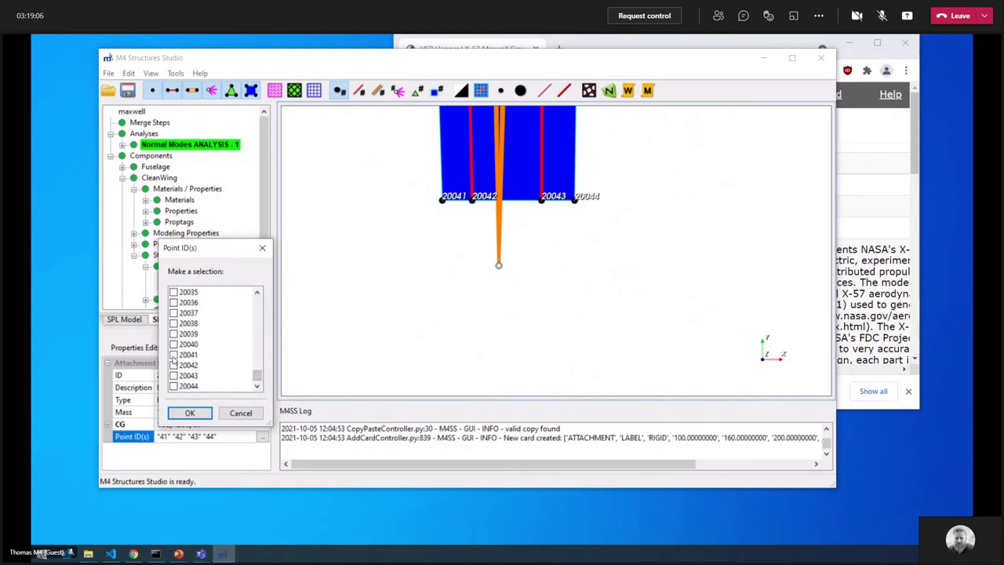
pyautogui.click(188, 410)
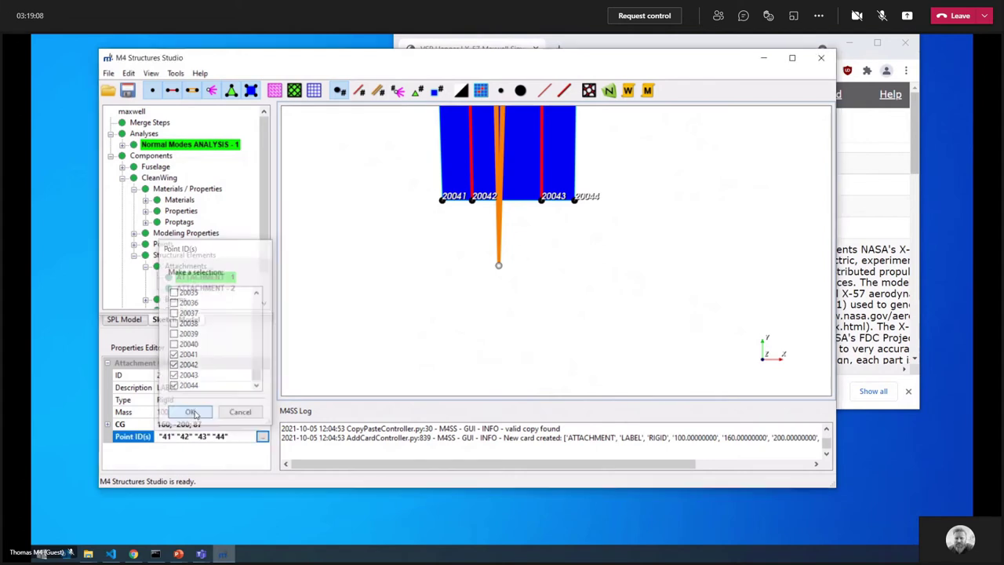
# - Examine the wing with its rigid attachments at both tips and the numbered points along the span
pyautogui.moveTo(560, 210); pyautogui.dragTo(519, 233)
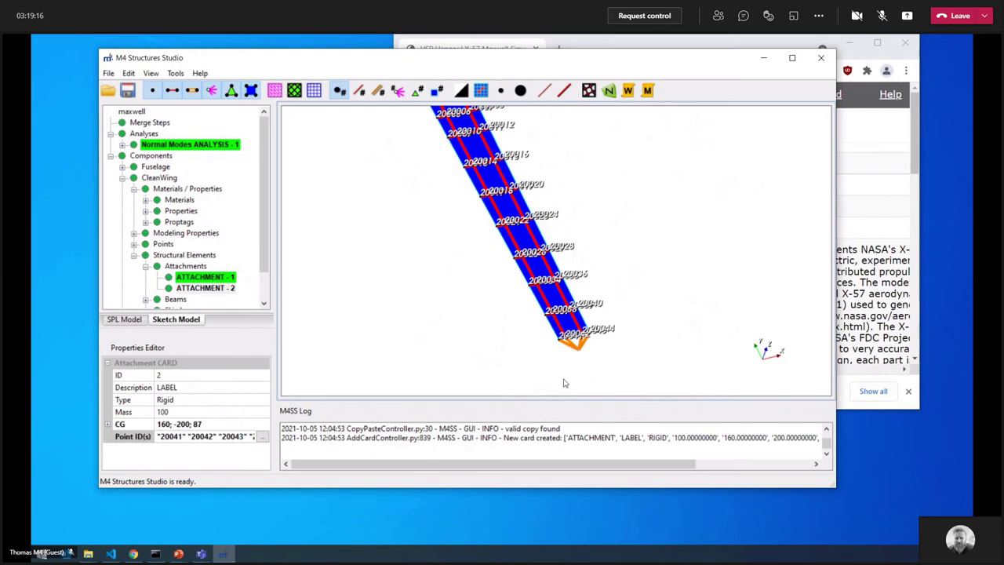
pyautogui.scroll(3, 553, 366)
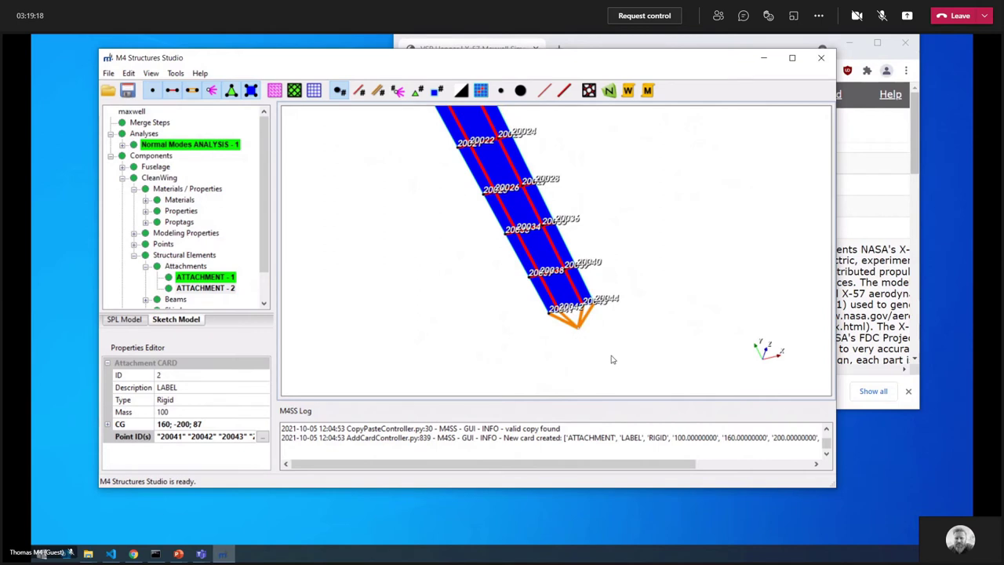
pyautogui.moveTo(470, 275); pyautogui.dragTo(584, 392, button='middle')
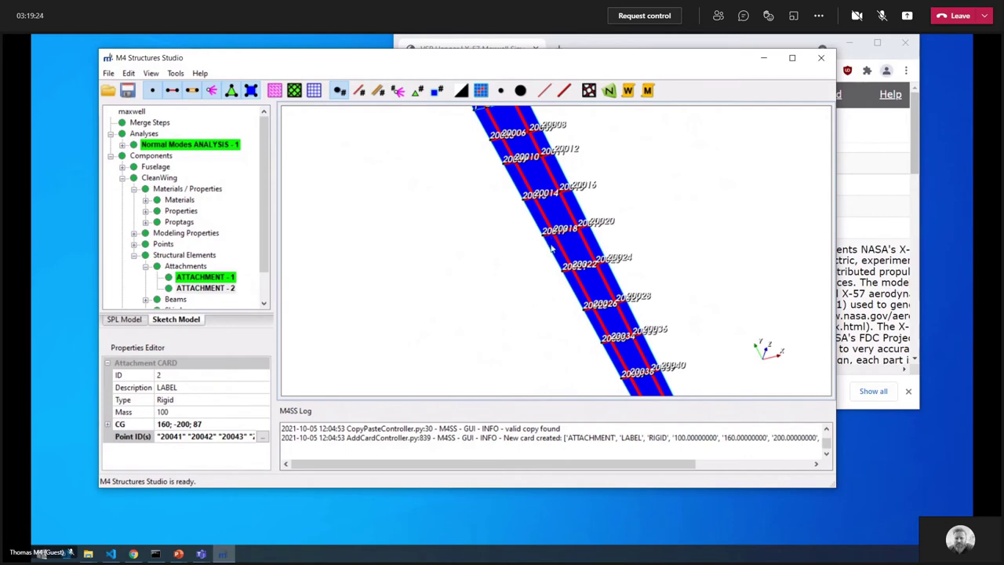
pyautogui.scroll(-5, 523, 244)
pyautogui.moveTo(530, 240); pyautogui.dragTo(491, 300, button='middle')
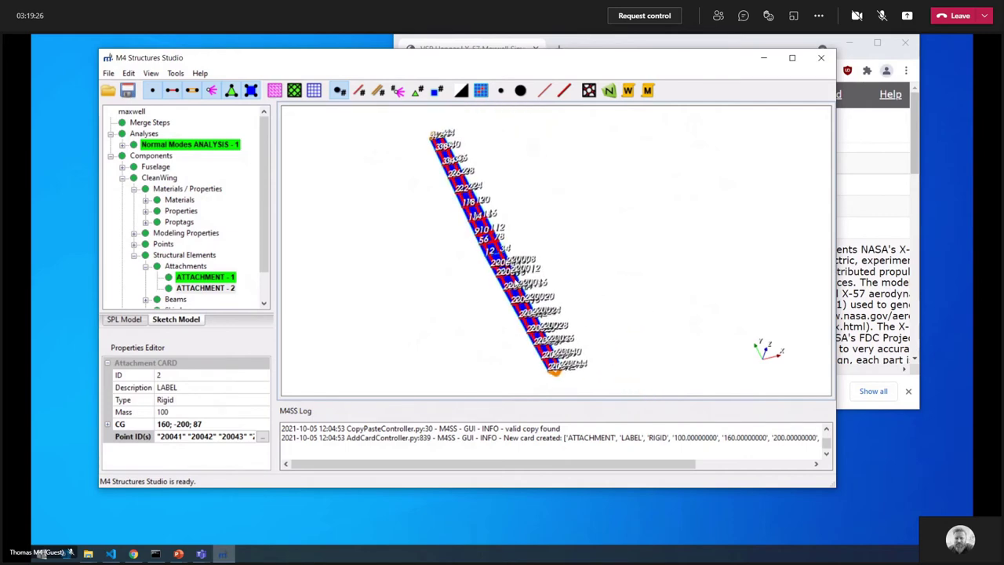
pyautogui.moveTo(492, 299); pyautogui.dragTo(493, 250)
pyautogui.moveTo(493, 250); pyautogui.dragTo(523, 311, button='middle')
pyautogui.moveTo(523, 311); pyautogui.dragTo(530, 256)
pyautogui.scroll(5, 548, 295)
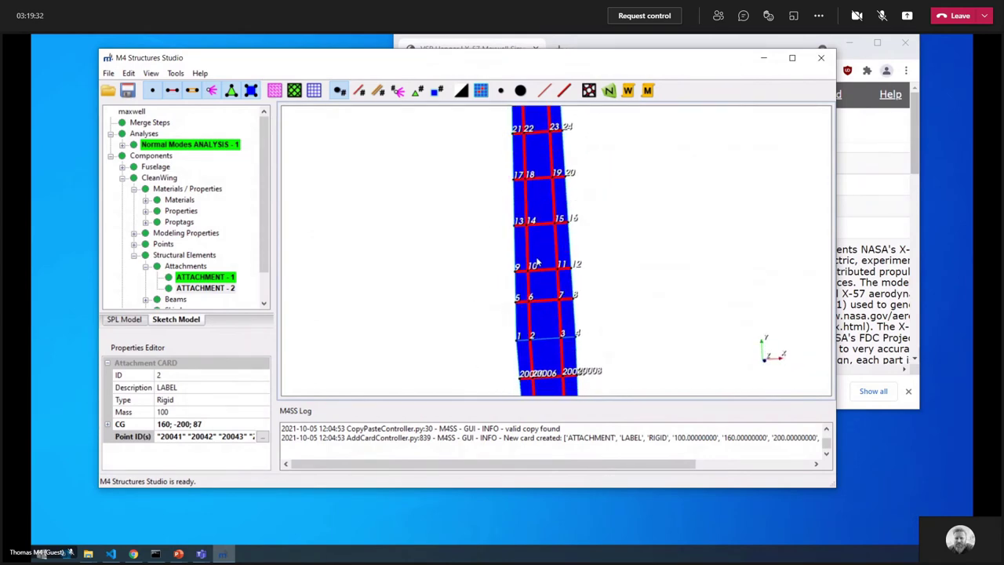
pyautogui.scroll(-5, 529, 251)
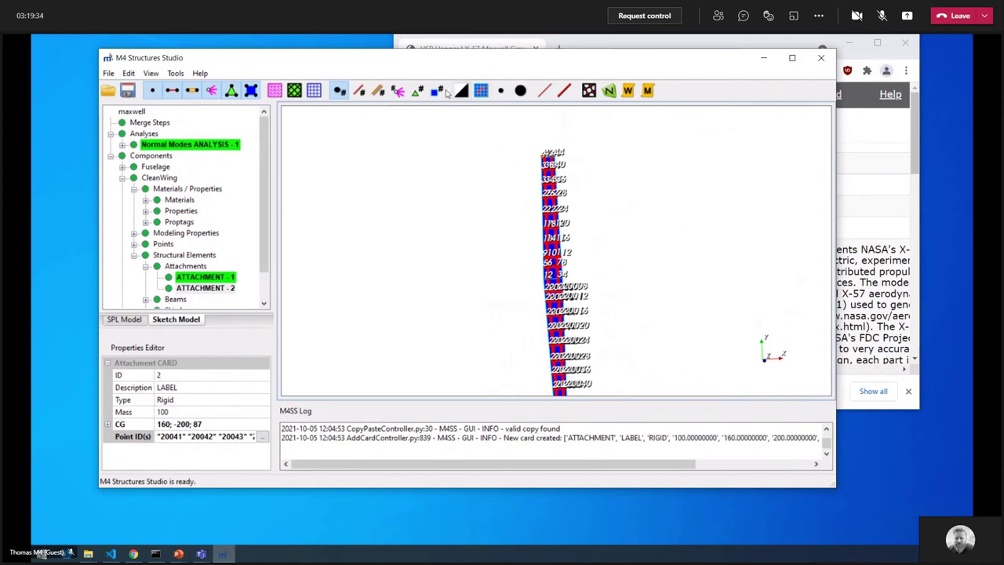
# - Show all components of the model, including the fuselage and tail
pyautogui.click(340, 92)
pyautogui.hotkey('alt', 'Tab')
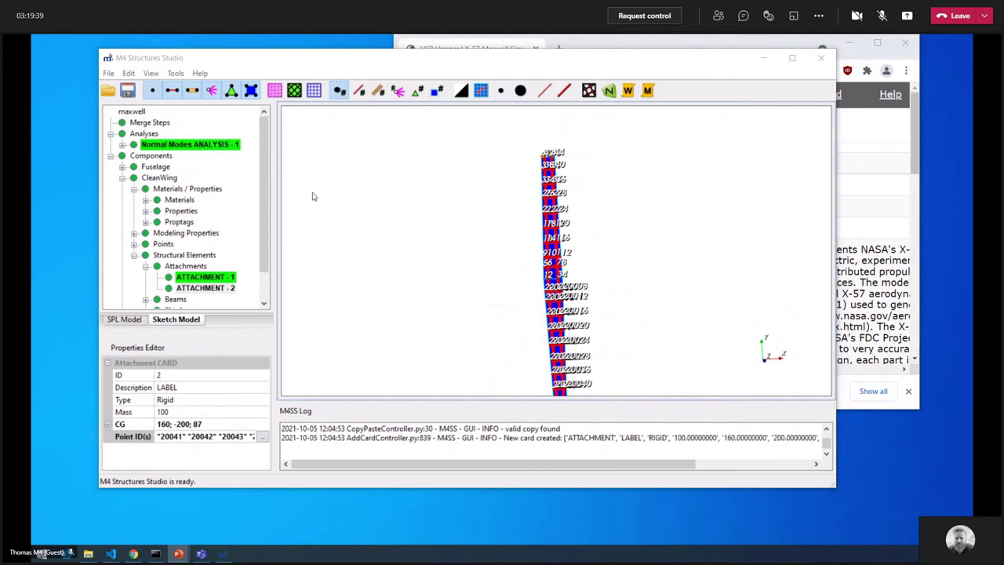
pyautogui.click(151, 164)
pyautogui.rightClick(148, 162)
pyautogui.moveTo(247, 268)
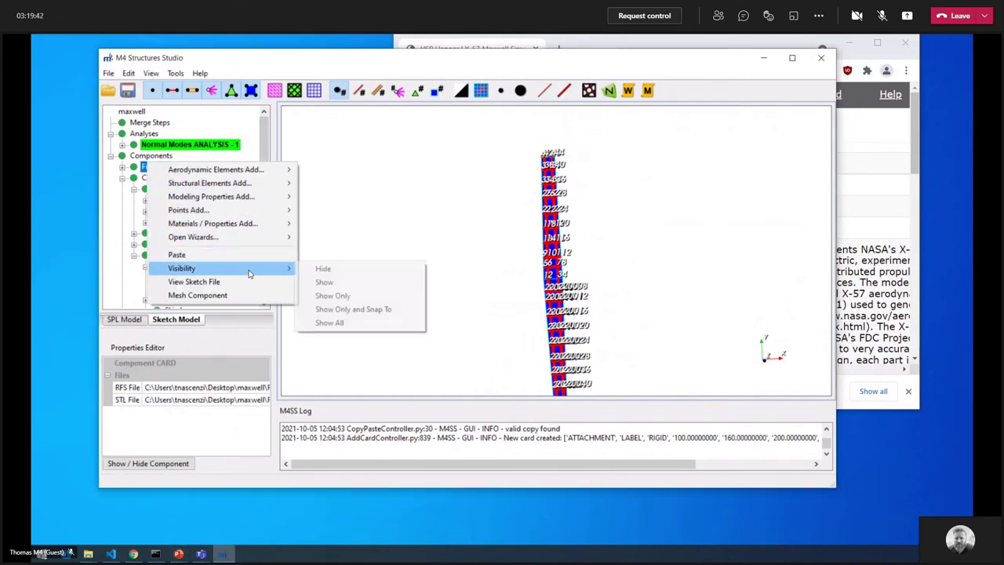
pyautogui.click(337, 322)
# - Examine the complete aircraft model, checking the tail, fuselage and wings with their point numbering
pyautogui.scroll(-1, 470, 297)
pyautogui.moveTo(558, 262); pyautogui.dragTo(591, 163)
pyautogui.scroll(2, 584, 235)
pyautogui.moveTo(584, 265); pyautogui.dragTo(541, 240, button='middle')
pyautogui.scroll(4, 476, 199)
pyautogui.moveTo(625, 236); pyautogui.dragTo(522, 217, button='middle')
pyautogui.scroll(3, 593, 369)
pyautogui.scroll(-3, 522, 217)
pyautogui.moveTo(542, 259); pyautogui.dragTo(528, 198, button='middle')
pyautogui.scroll(4, 528, 198)
pyautogui.moveTo(556, 233); pyautogui.dragTo(583, 371, button='middle')
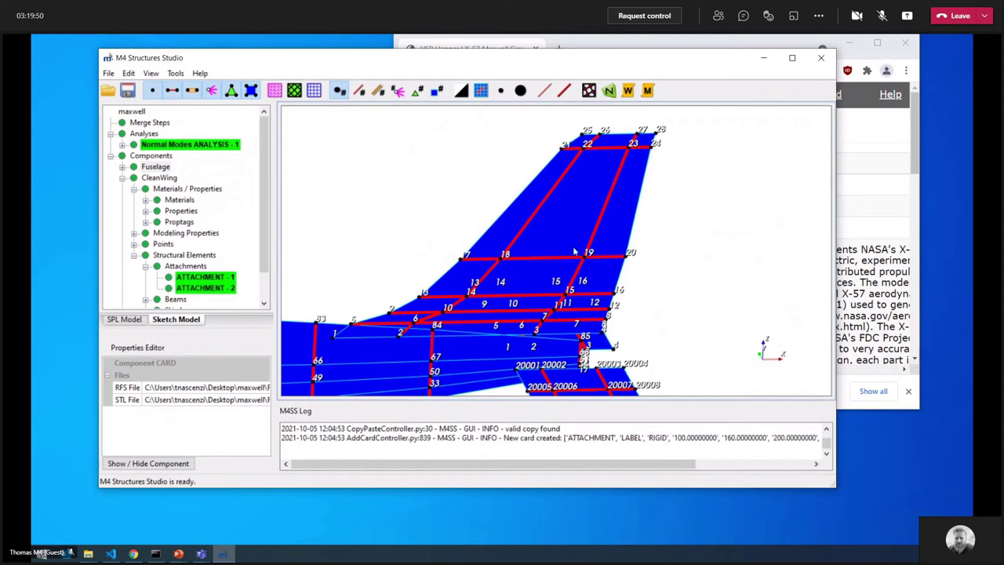
pyautogui.scroll(-5, 574, 250)
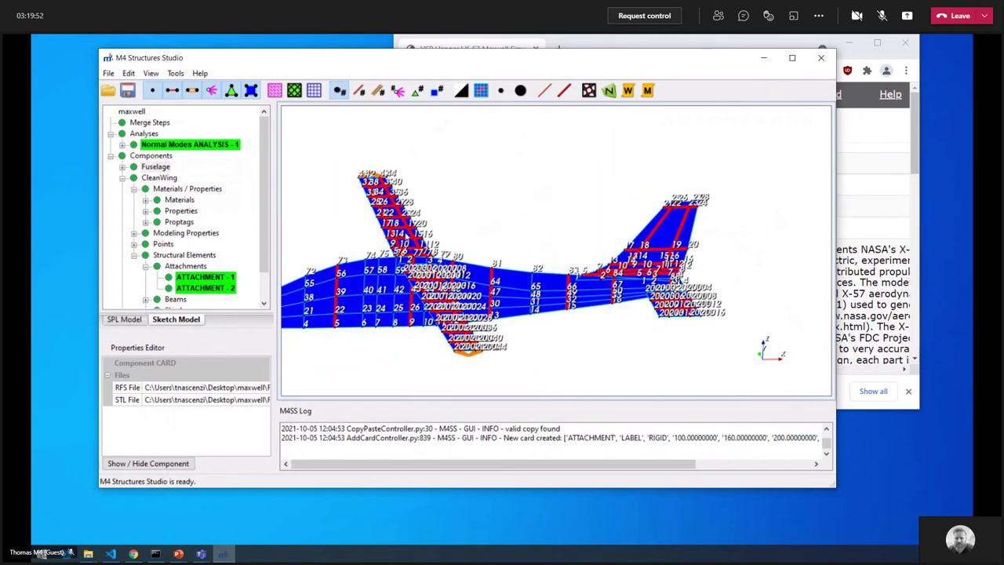
pyautogui.moveTo(458, 203); pyautogui.dragTo(577, 203, button='middle')
pyautogui.moveTo(455, 223); pyautogui.dragTo(480, 263)
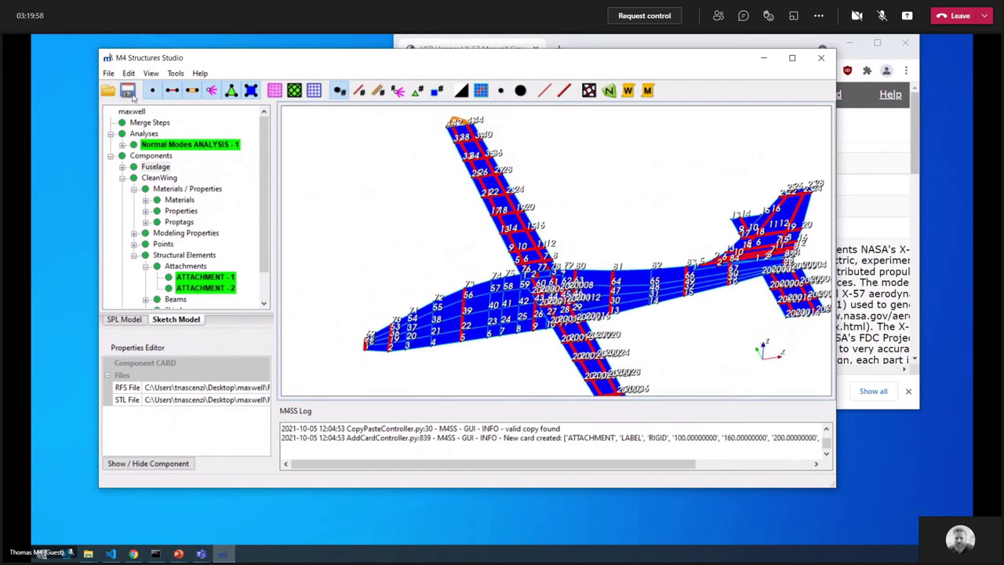
# - Start the Merge Wizard on the Merge Steps and add a merge of Fuselage with CleanWing
pyautogui.click(148, 124)
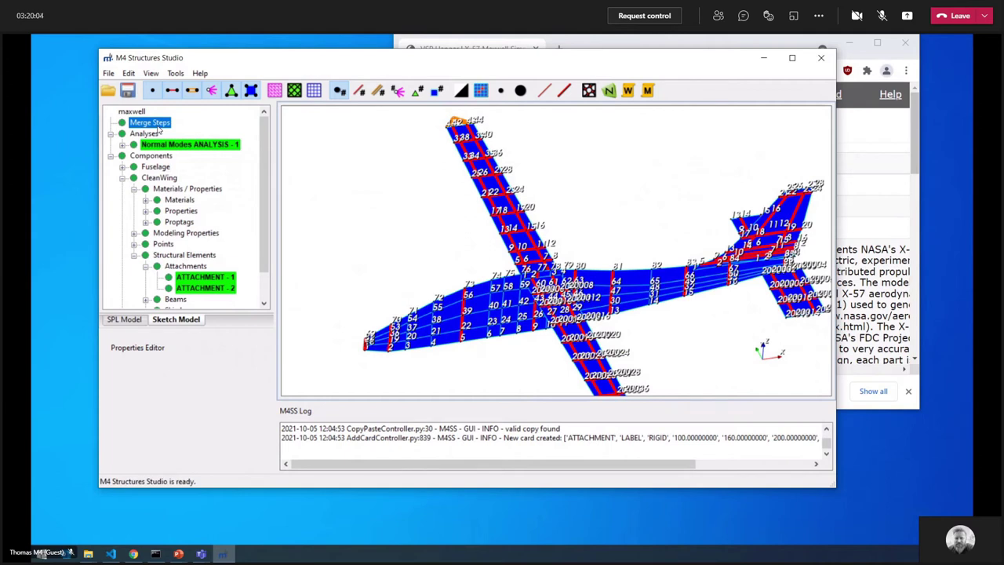
pyautogui.rightClick(156, 127)
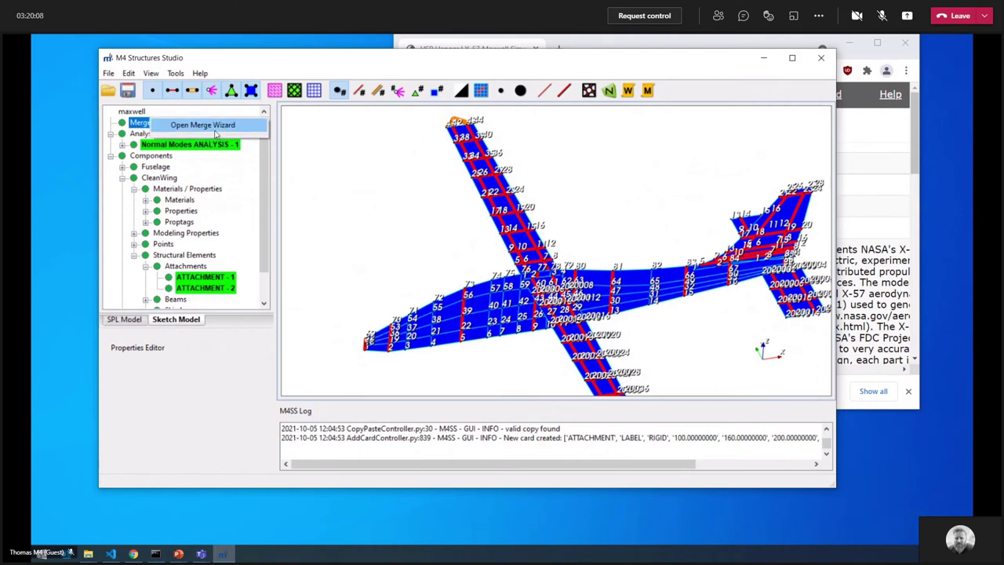
pyautogui.click(210, 126)
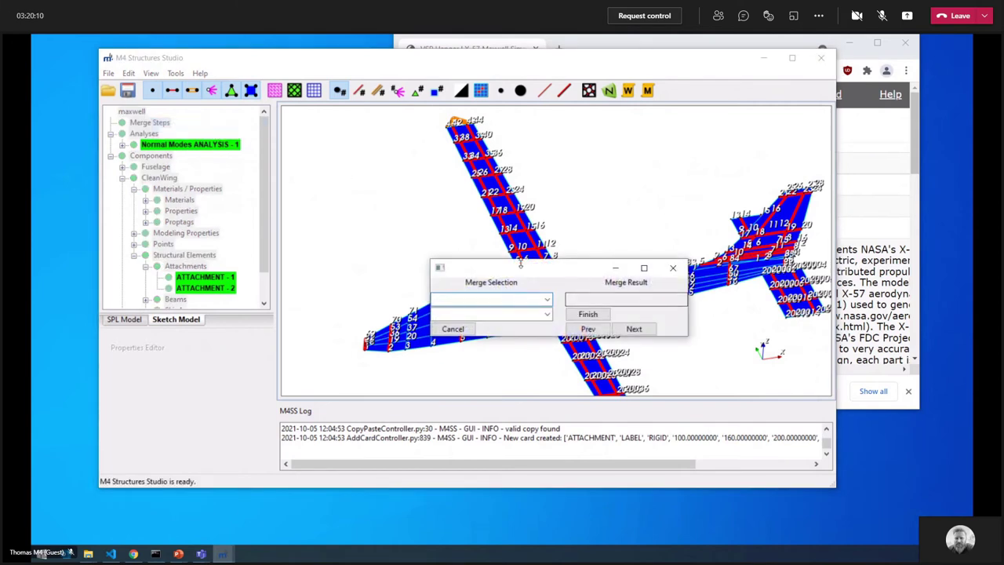
pyautogui.moveTo(500, 249); pyautogui.dragTo(335, 143)
pyautogui.click(380, 181)
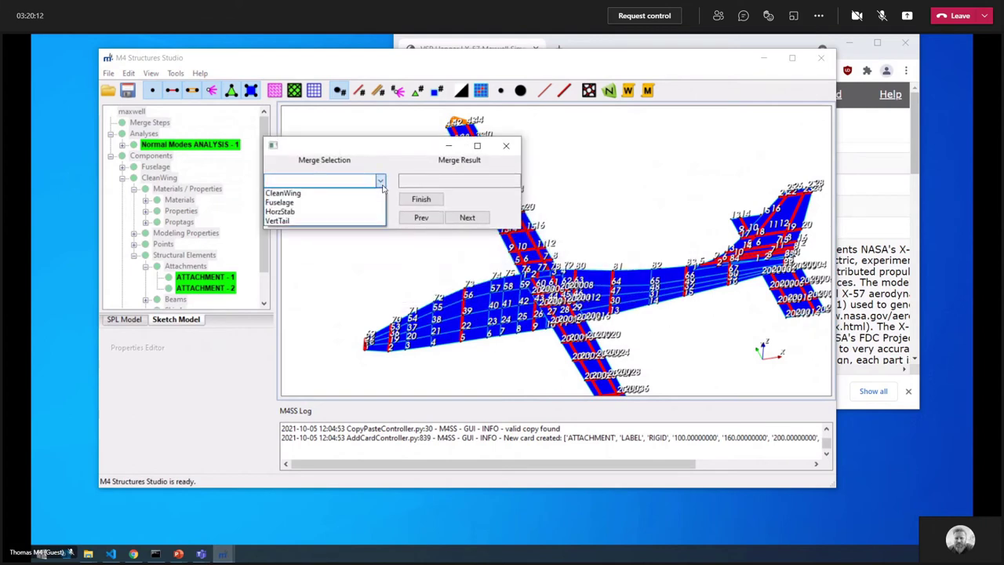
pyautogui.click(381, 199)
pyautogui.click(381, 199)
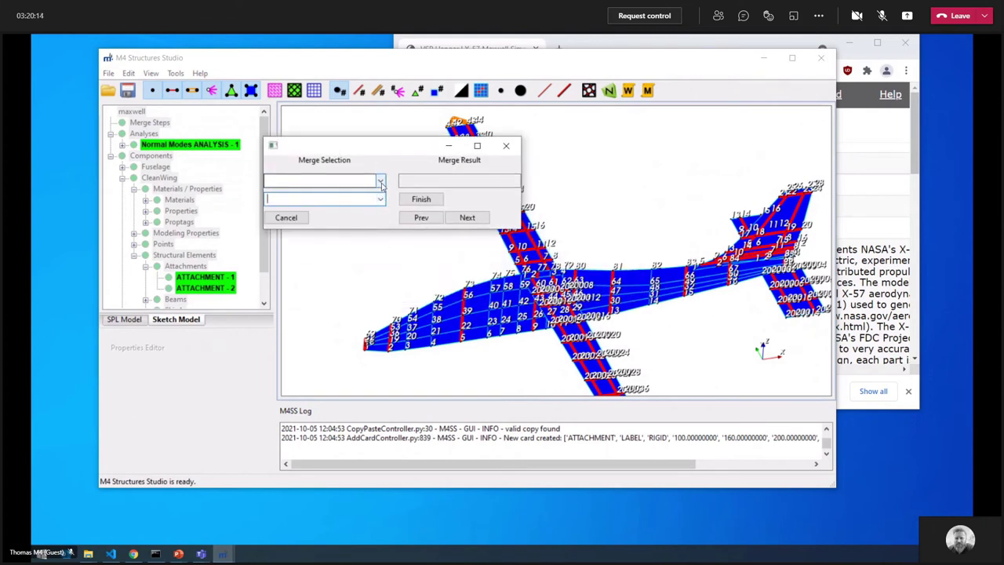
pyautogui.click(381, 183)
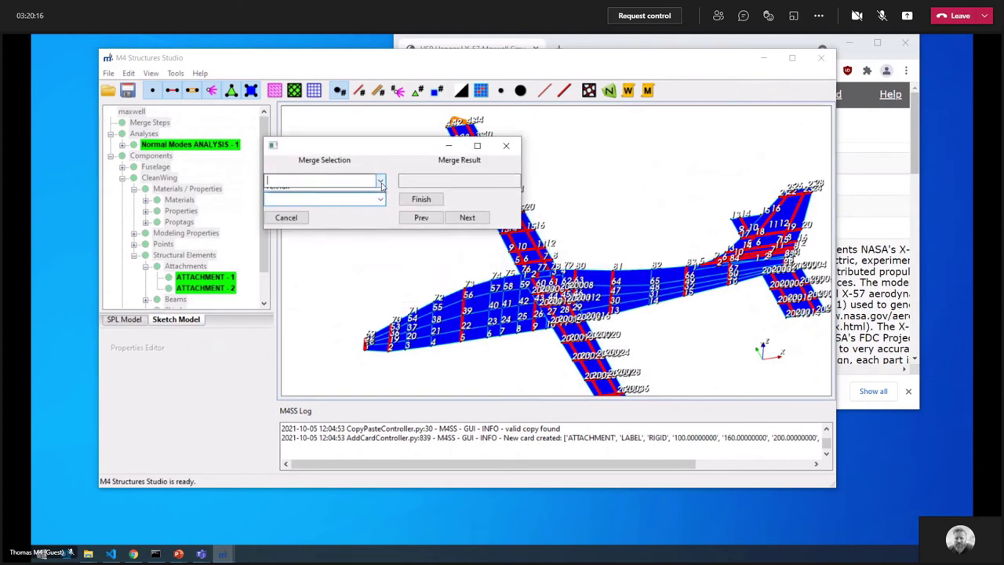
pyautogui.click(324, 202)
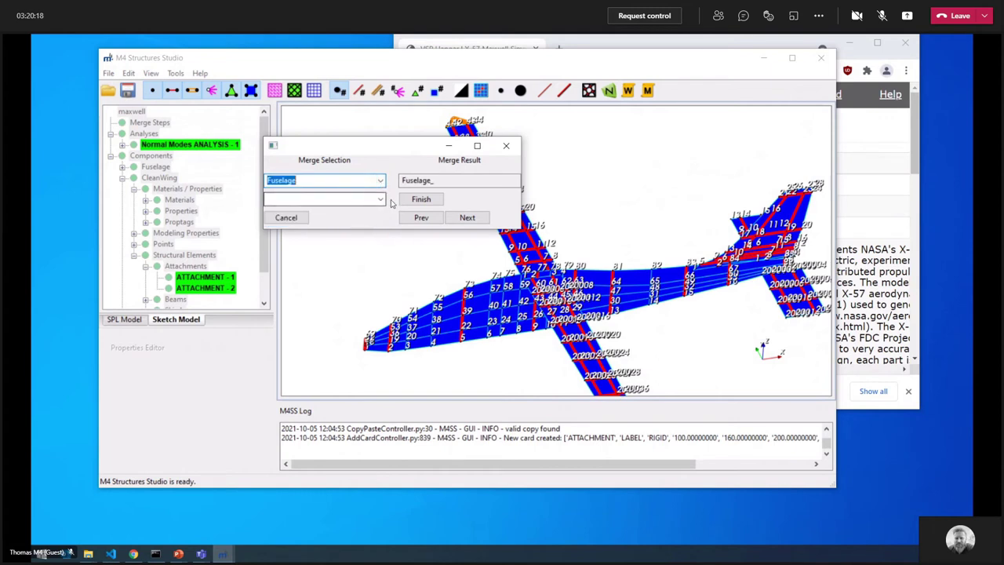
pyautogui.click(381, 199)
pyautogui.click(321, 225)
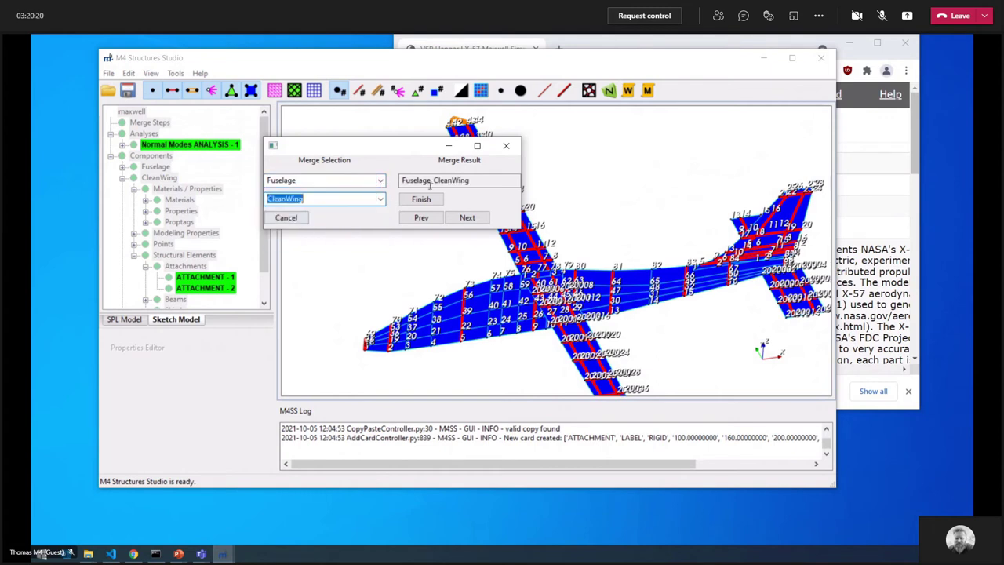
pyautogui.click(467, 218)
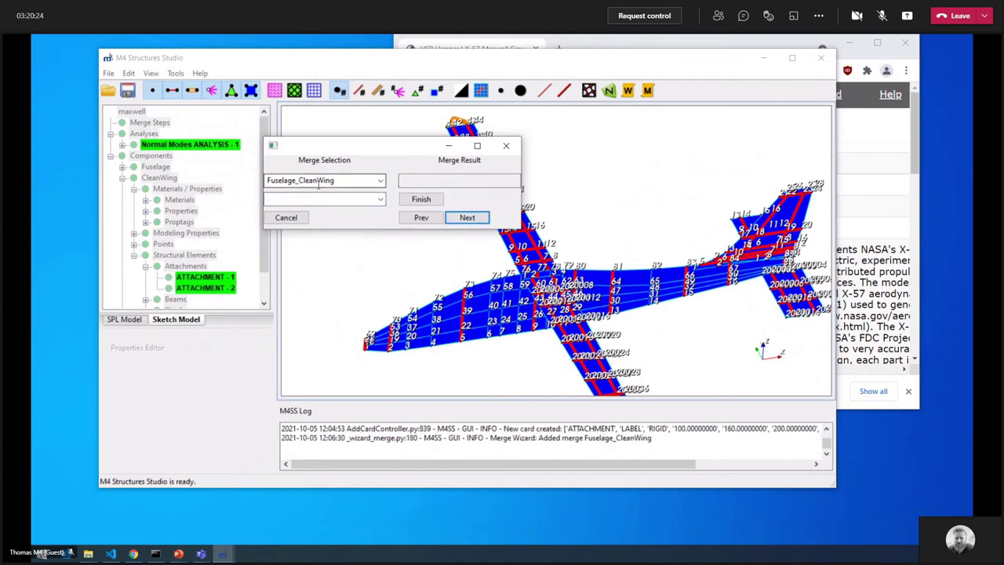
# - Add merges of HorzStab and VertTail onto the Fuselage_CleanWing result, finish the wizard and widen the model tree
pyautogui.click(379, 200)
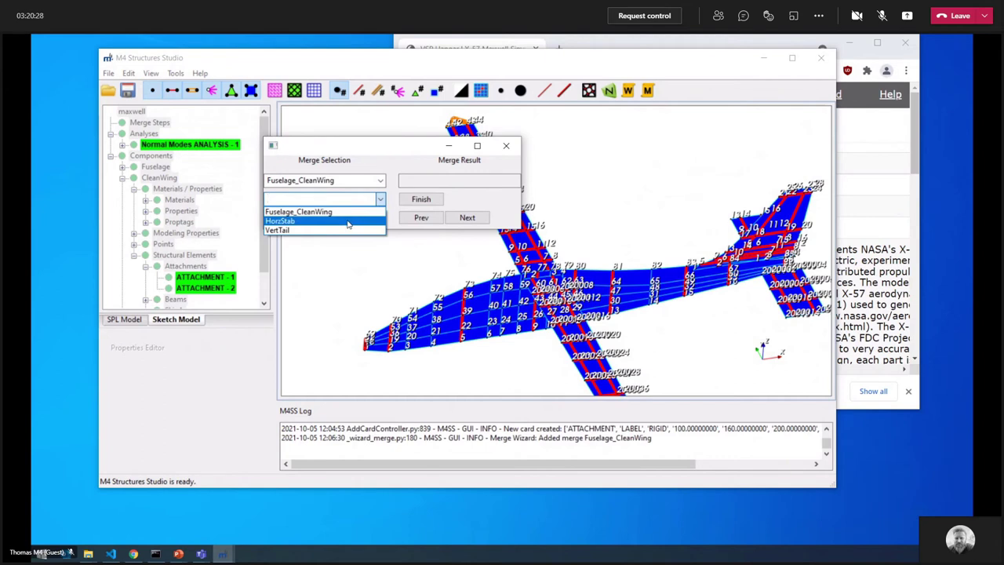
pyautogui.click(348, 223)
pyautogui.click(468, 218)
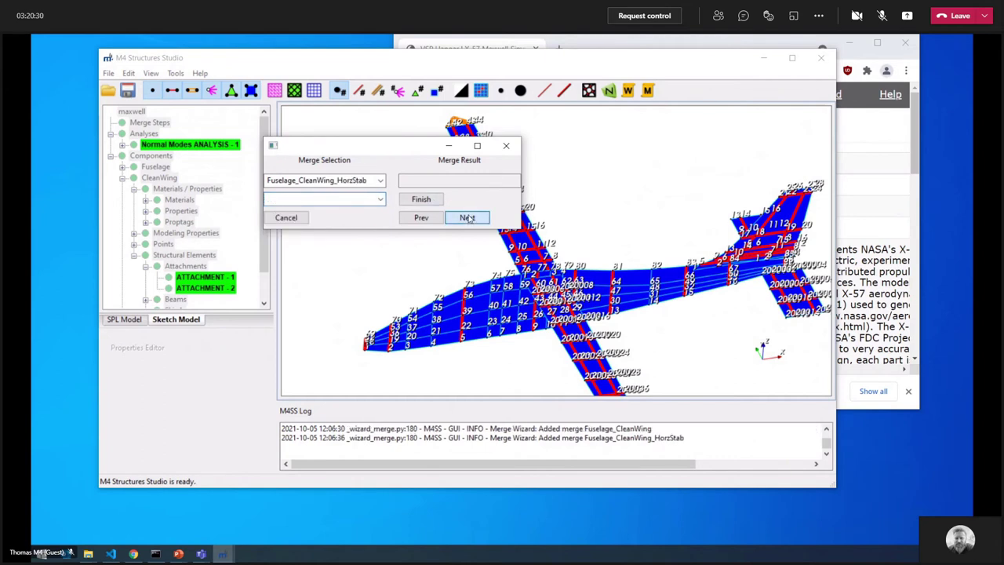
pyautogui.click(379, 201)
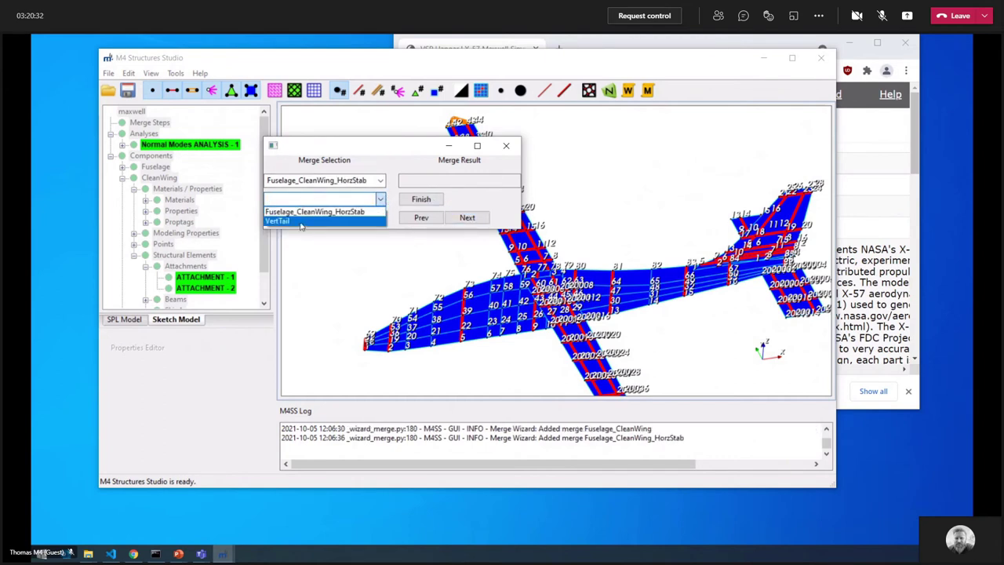
pyautogui.click(300, 222)
pyautogui.click(467, 218)
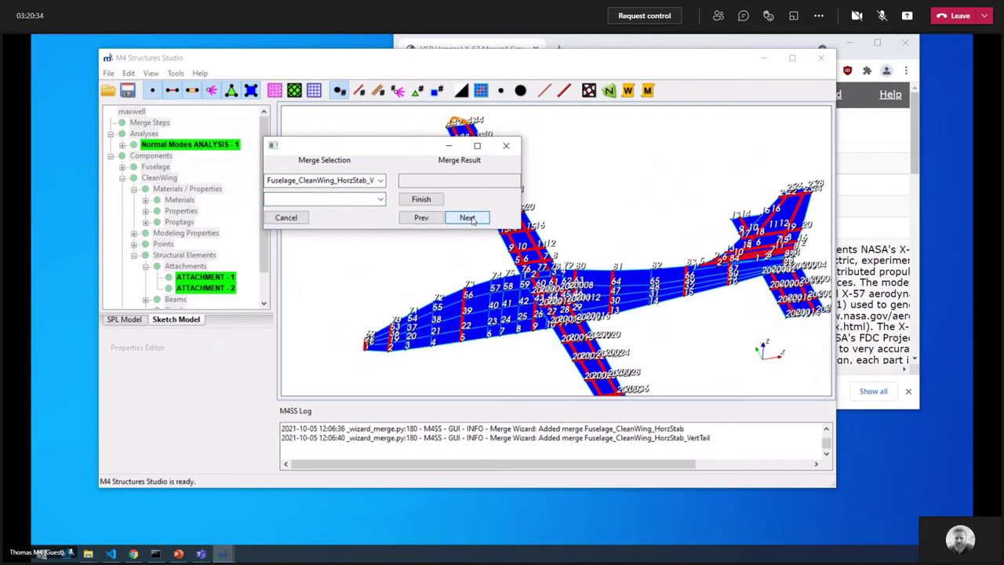
pyautogui.click(421, 200)
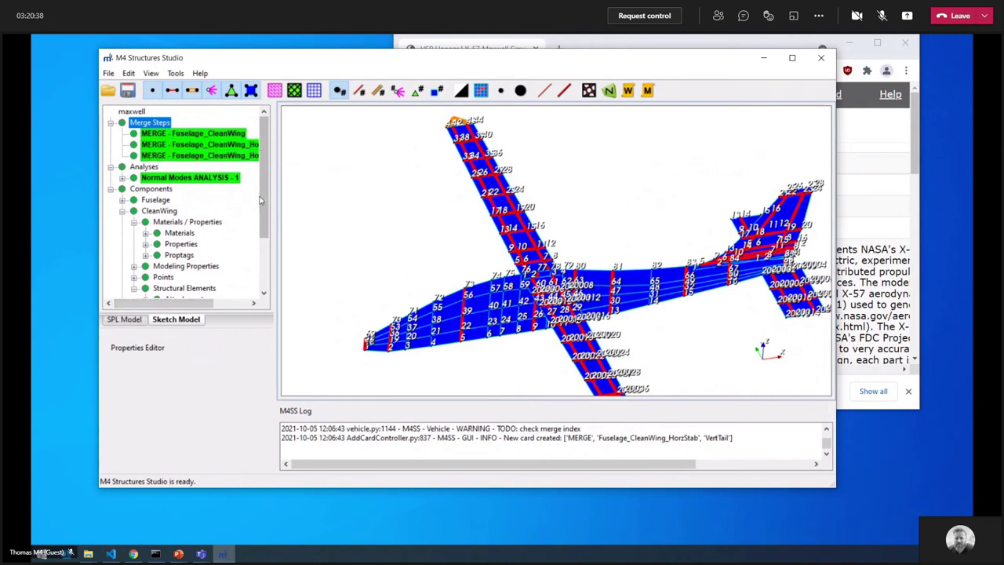
pyautogui.moveTo(276, 198); pyautogui.dragTo(343, 199)
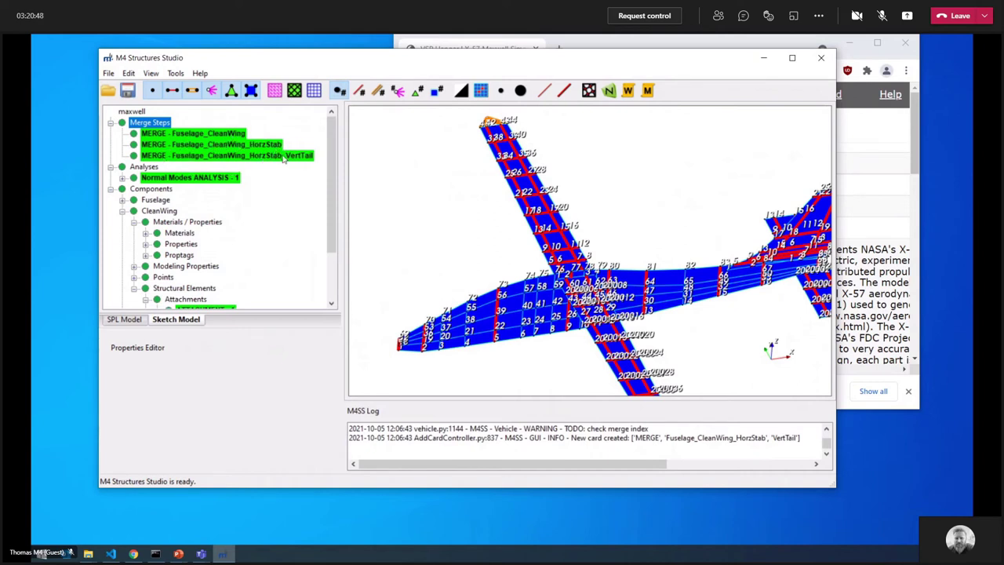
# - Examine the aircraft model and the point numbering where the wing crosses the fuselage
pyautogui.scroll(-3, 511, 226)
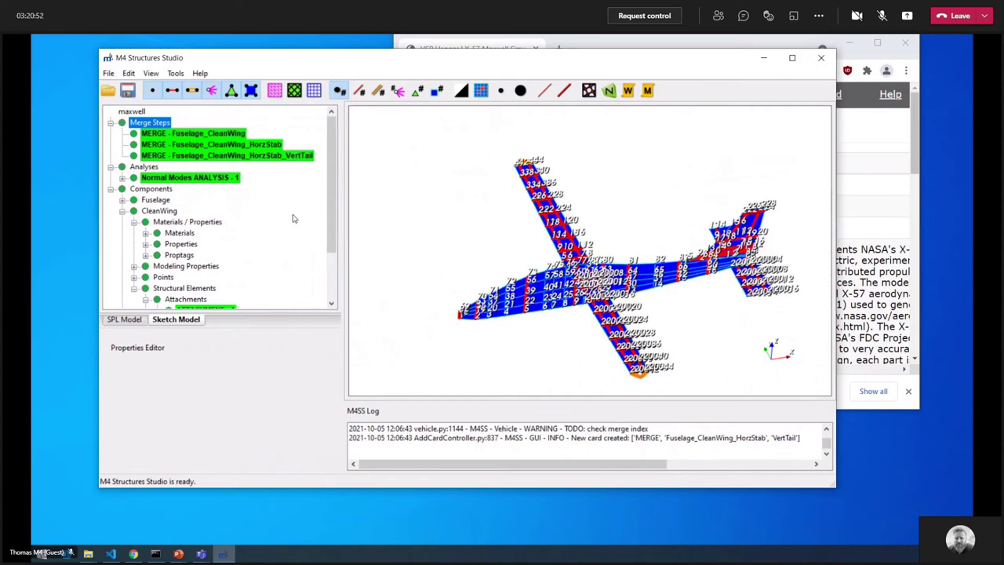
pyautogui.scroll(2, 733, 349)
pyautogui.scroll(3, 651, 301)
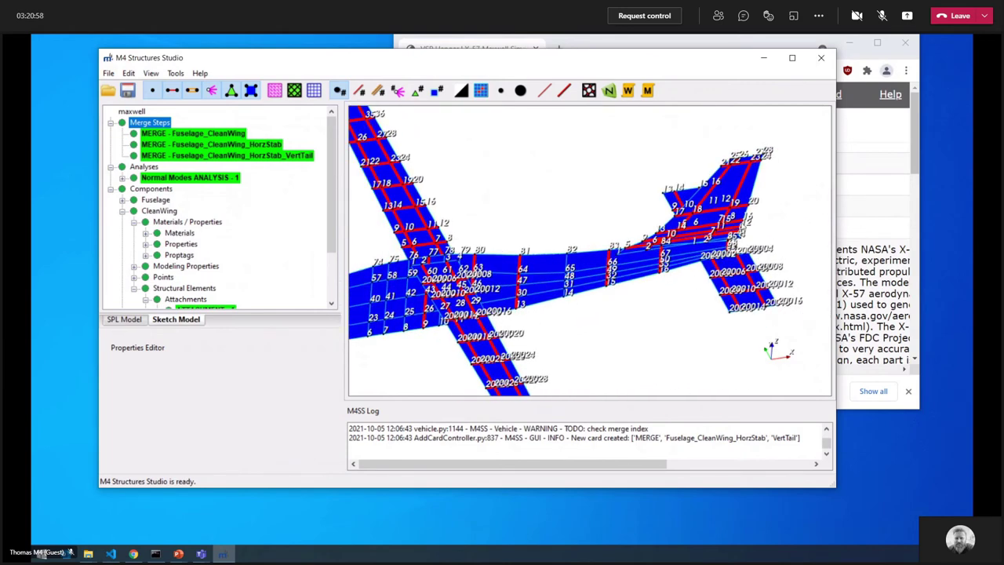
pyautogui.scroll(-3, 587, 257)
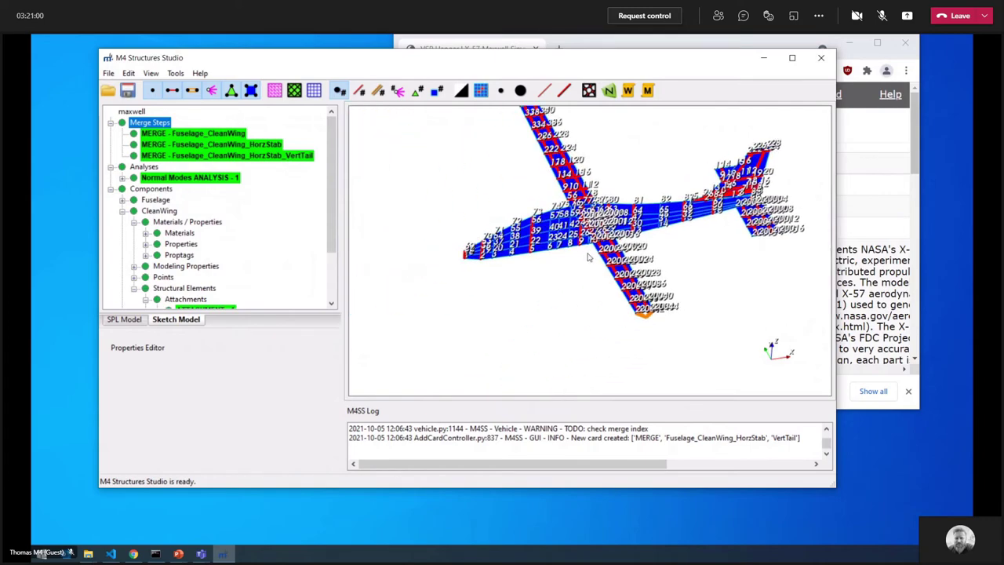
pyautogui.moveTo(556, 287); pyautogui.dragTo(562, 278)
pyautogui.moveTo(582, 228); pyautogui.dragTo(559, 281, button='middle')
pyautogui.scroll(4, 559, 281)
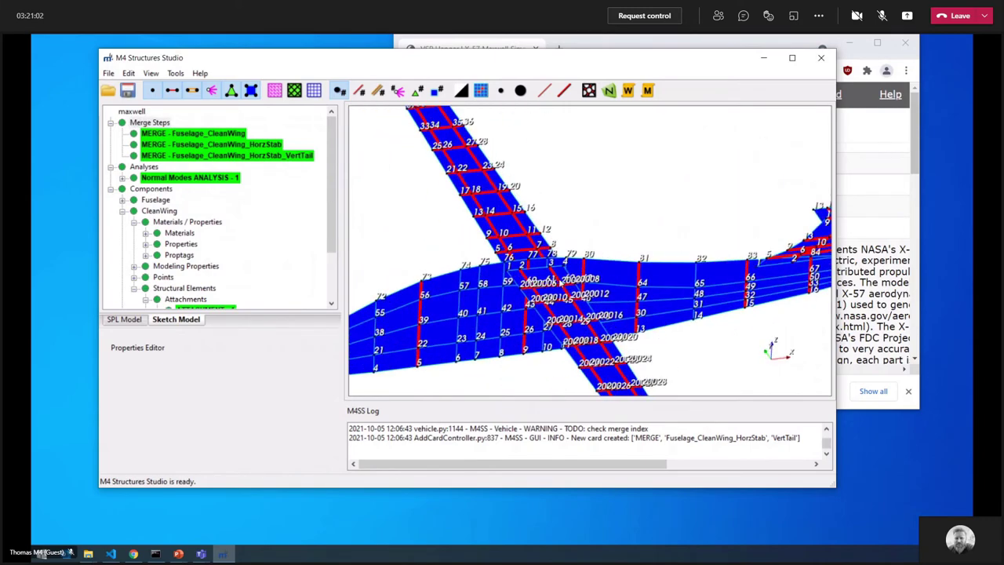
pyautogui.scroll(4, 560, 283)
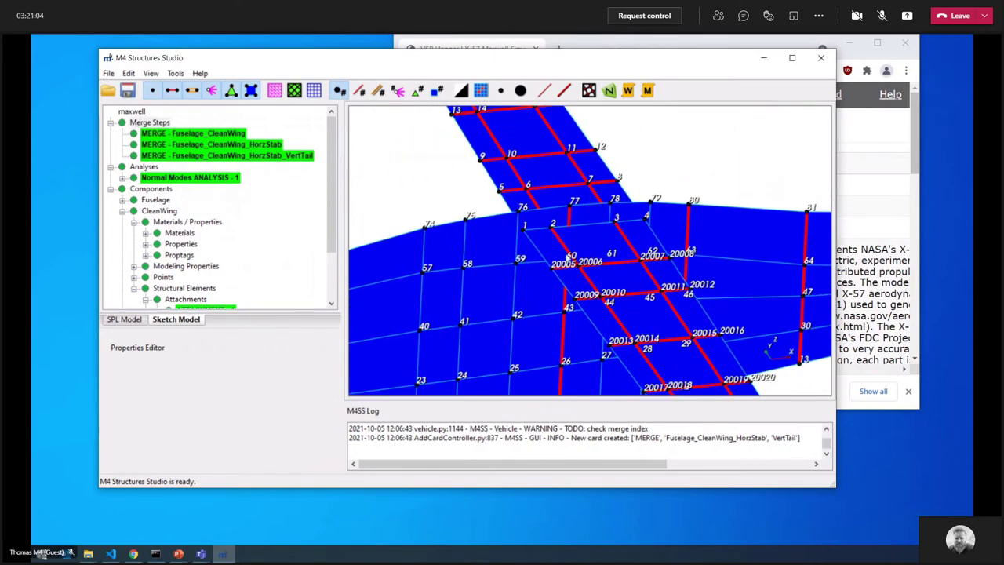
pyautogui.scroll(-2, 568, 255)
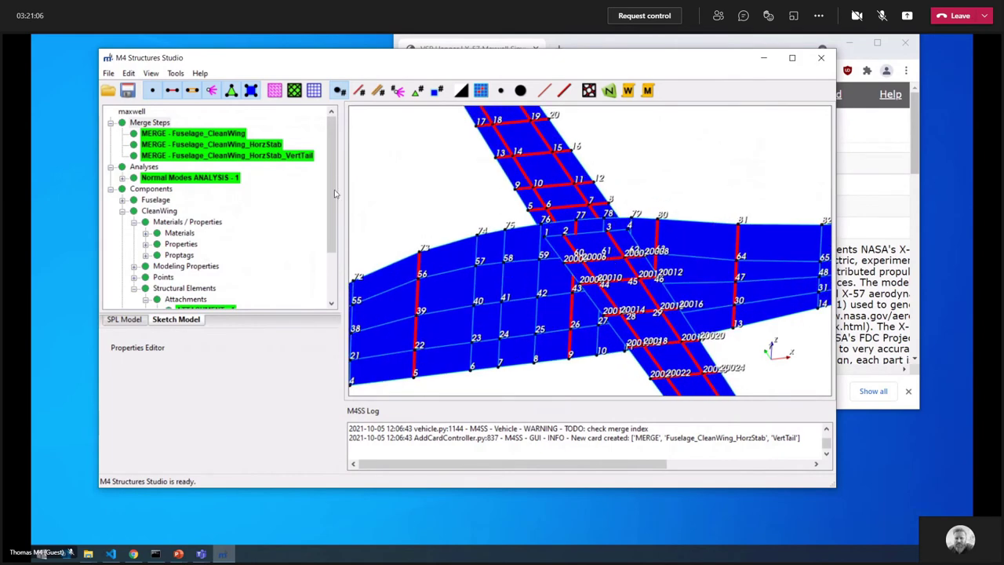
# - Review the connection methods available for the Fuselage_CleanWing merge, including the rigid option of the stiff spring method
pyautogui.rightClick(188, 137)
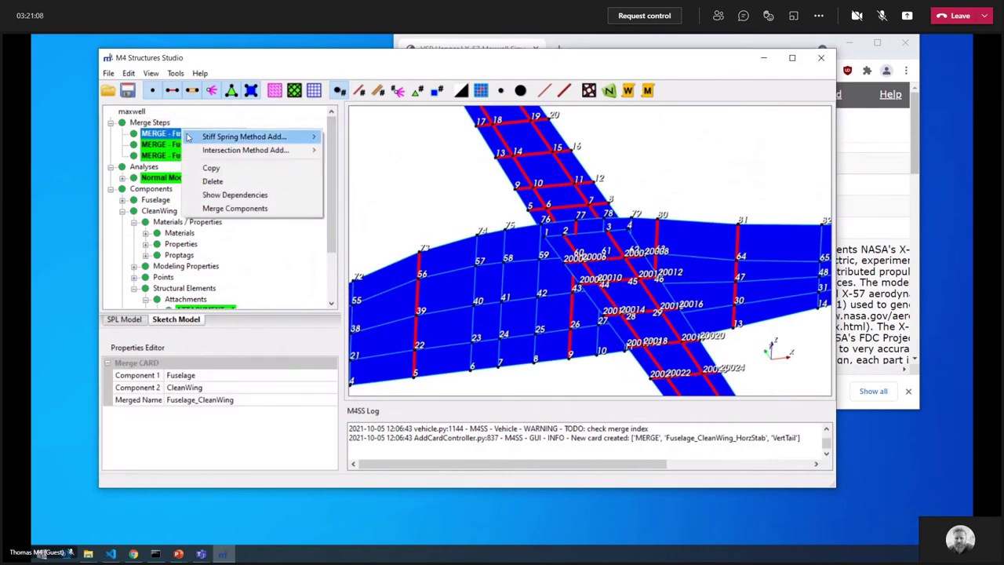
pyautogui.moveTo(192, 137)
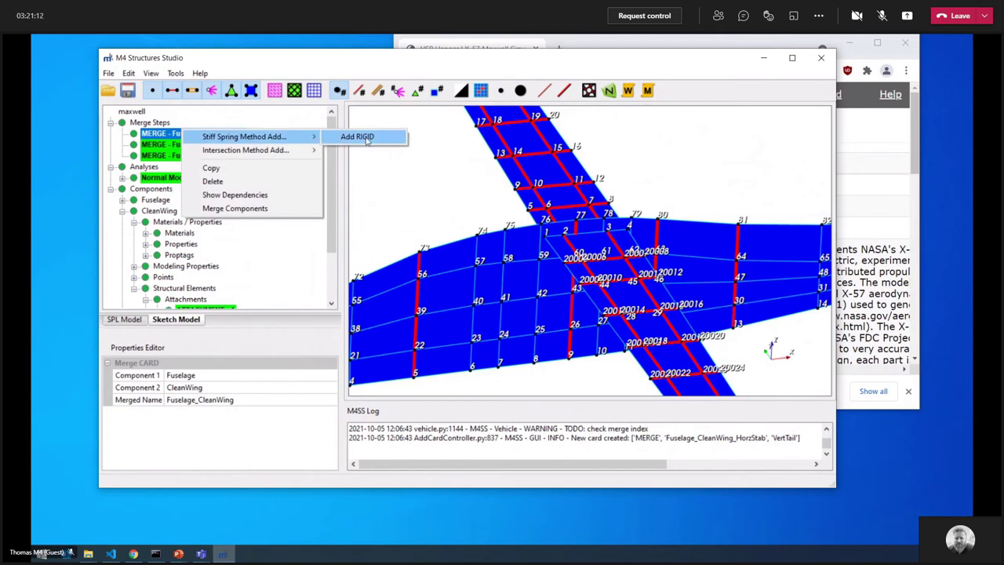
pyautogui.click(172, 137)
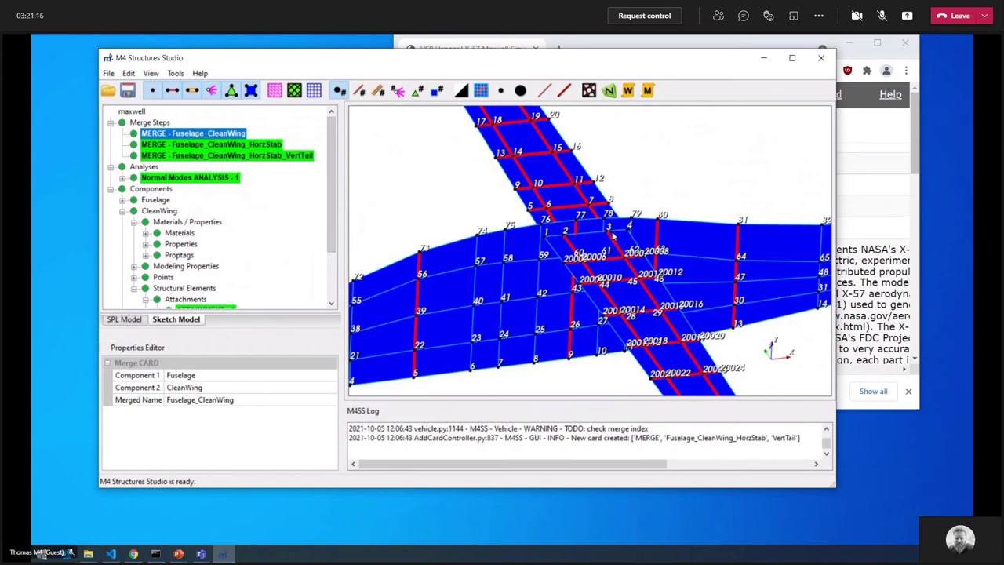
# - Collapse the CleanWing component and add a new attachment to the Fuselage's structural elements
pyautogui.scroll(-2, 594, 243)
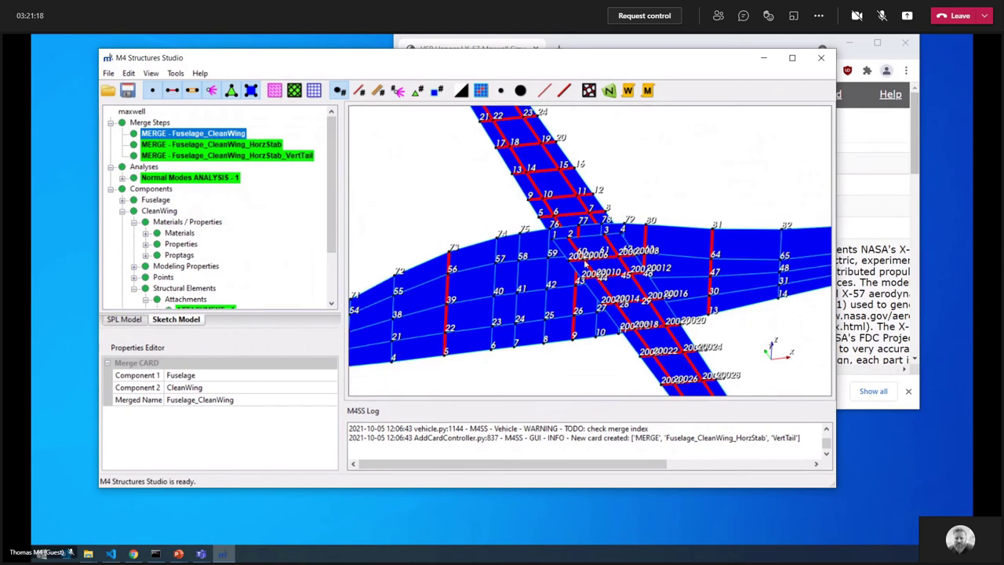
pyautogui.scroll(-2, 210, 267)
pyautogui.click(134, 228)
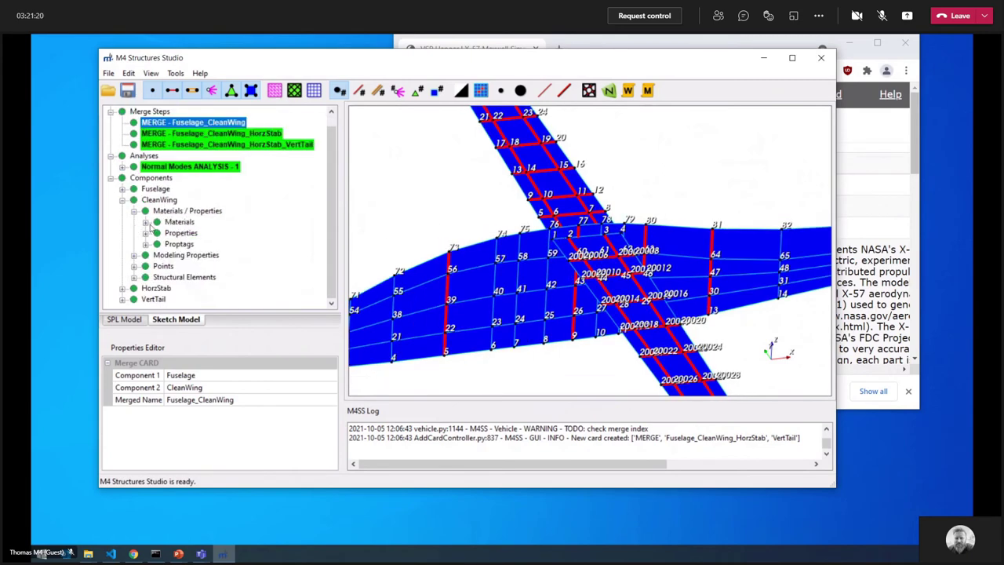
pyautogui.click(122, 201)
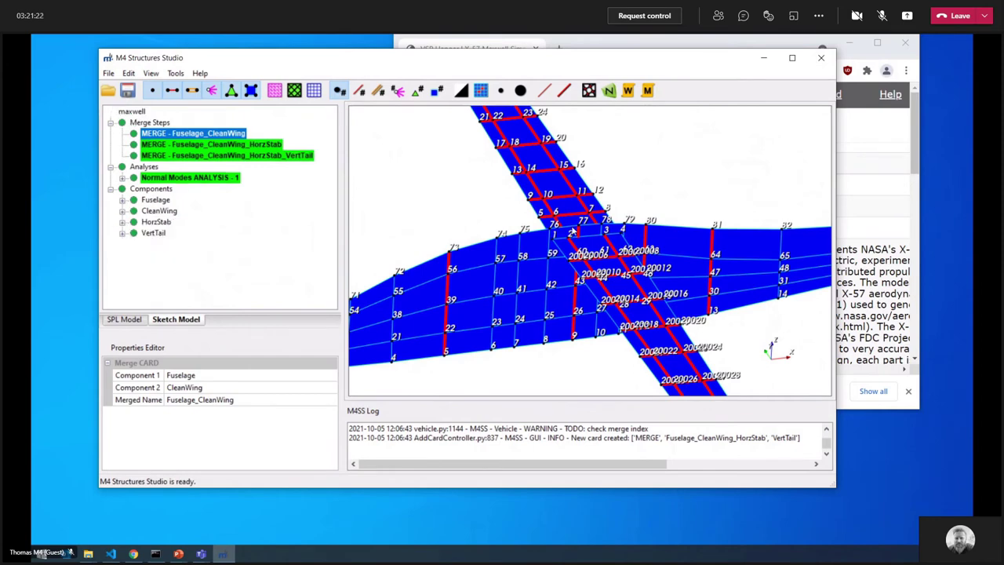
pyautogui.scroll(5, 573, 232)
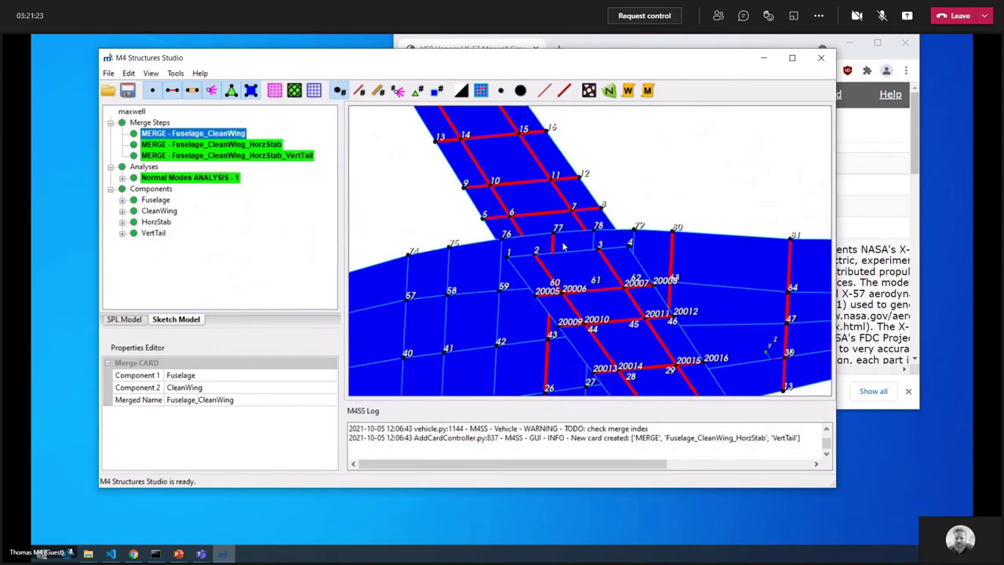
pyautogui.click(128, 204)
pyautogui.click(146, 167)
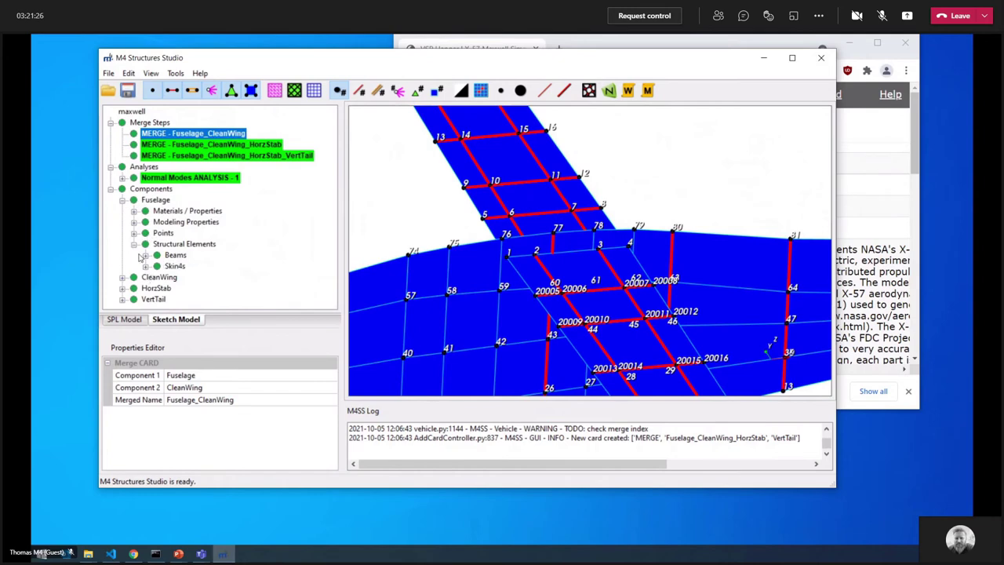
pyautogui.rightClick(174, 242)
pyautogui.moveTo(253, 246)
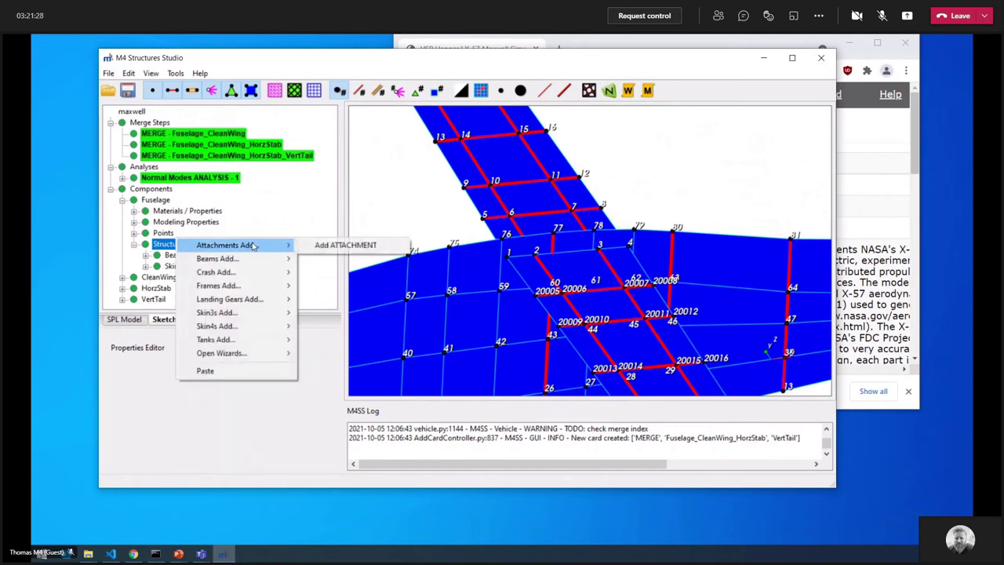
pyautogui.click(330, 245)
pyautogui.rightClick(330, 245)
pyautogui.click(202, 266)
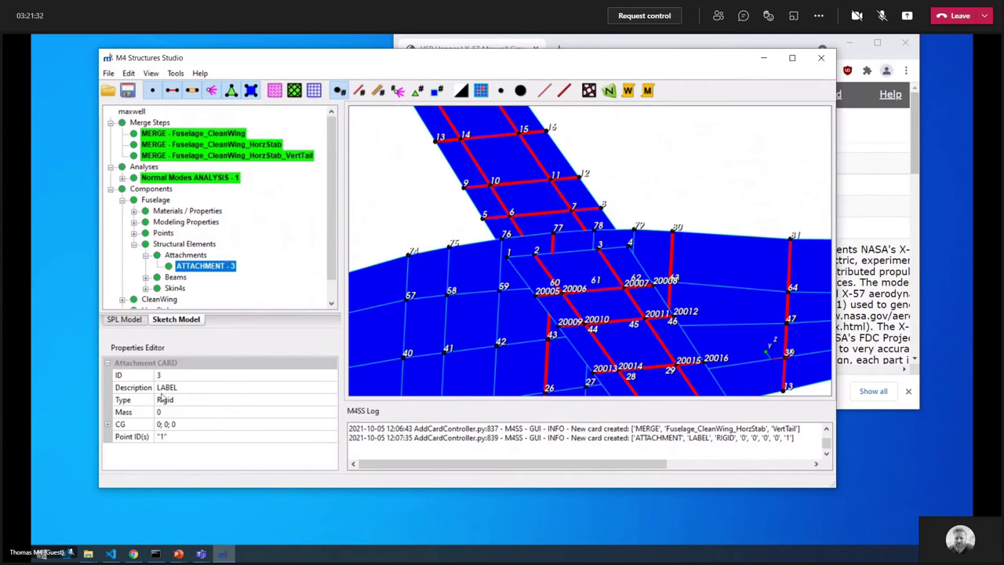
# - Set the new fuselage attachment's CG to 160; 0; 90
pyautogui.click(177, 422)
pyautogui.write('160')
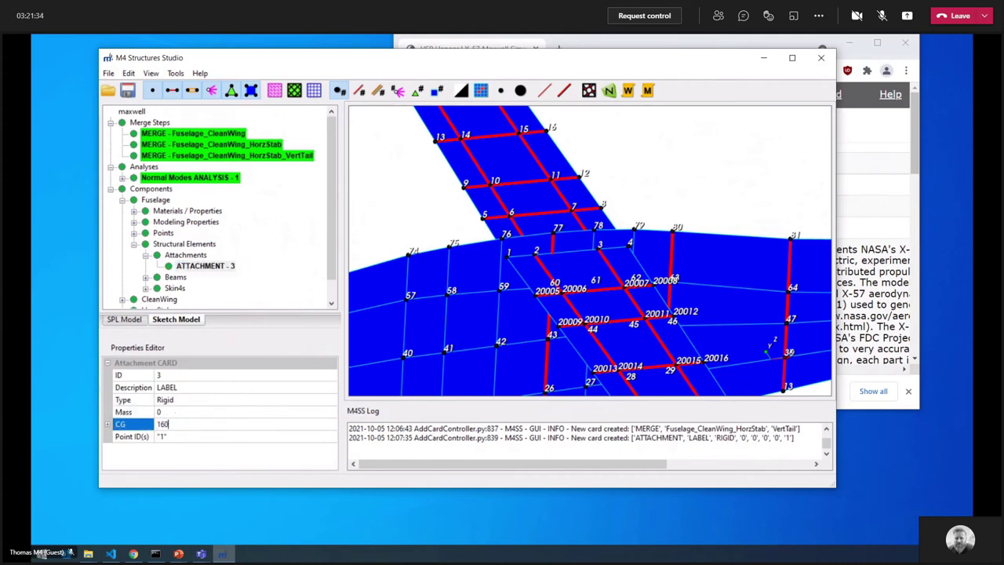
pyautogui.write('; 0; 90')
pyautogui.press('Return')
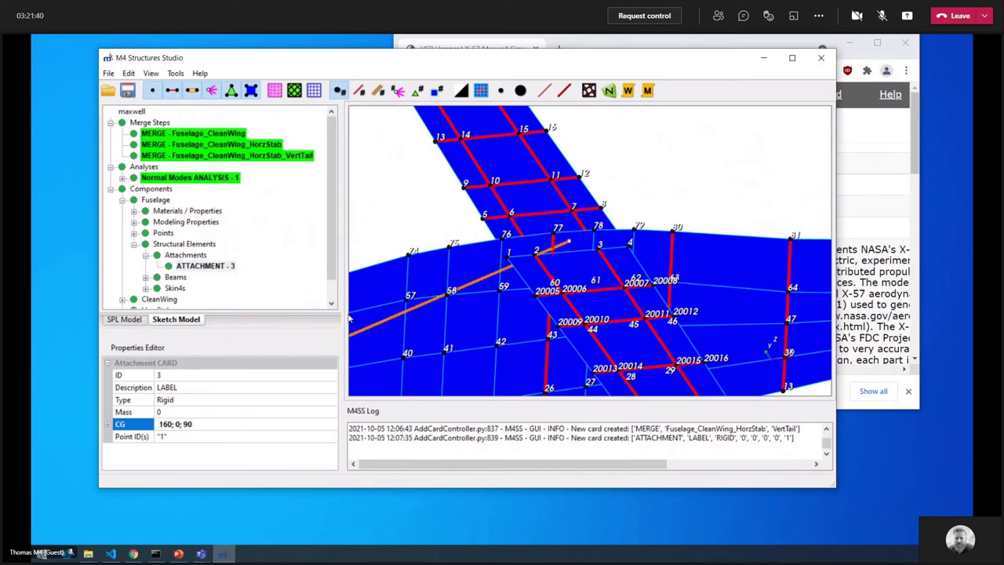
# - Add points 59 to 62 and 76 to 79 to the new fuselage attachment's point IDs
pyautogui.click(272, 438)
pyautogui.click(330, 437)
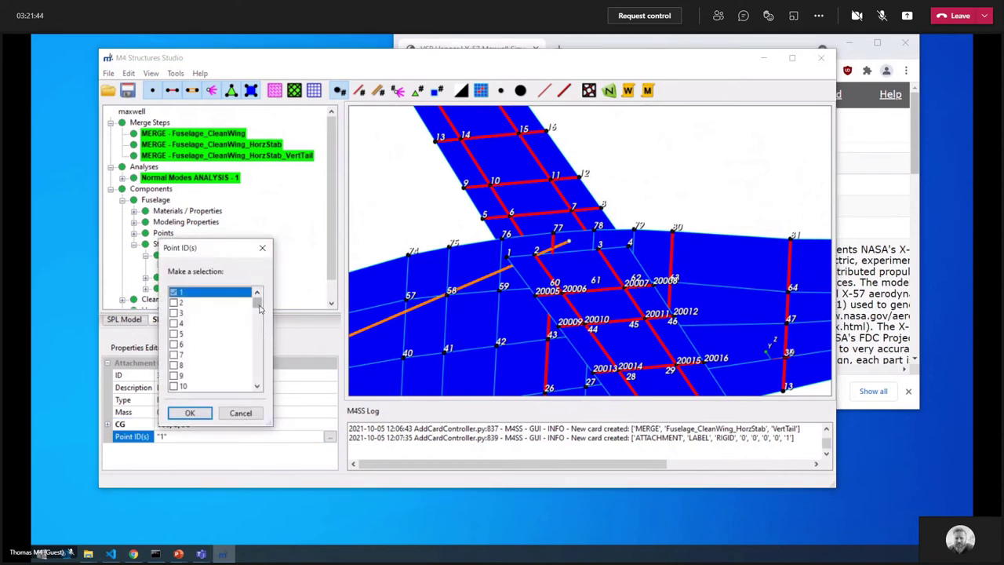
pyautogui.moveTo(256, 300); pyautogui.dragTo(256, 355)
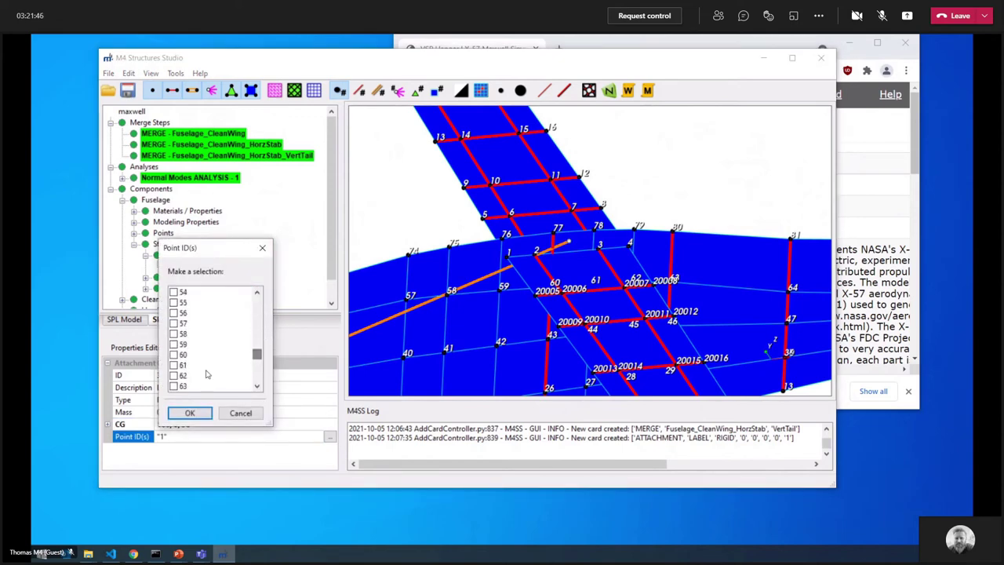
pyautogui.click(174, 345)
pyautogui.click(176, 355)
pyautogui.click(174, 365)
pyautogui.click(173, 376)
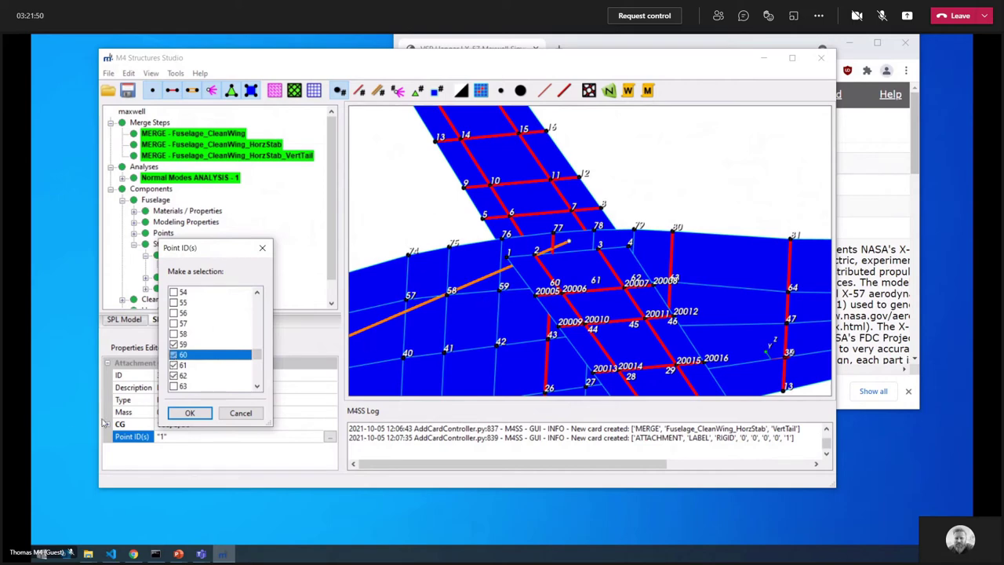
pyautogui.scroll(-6, 261, 358)
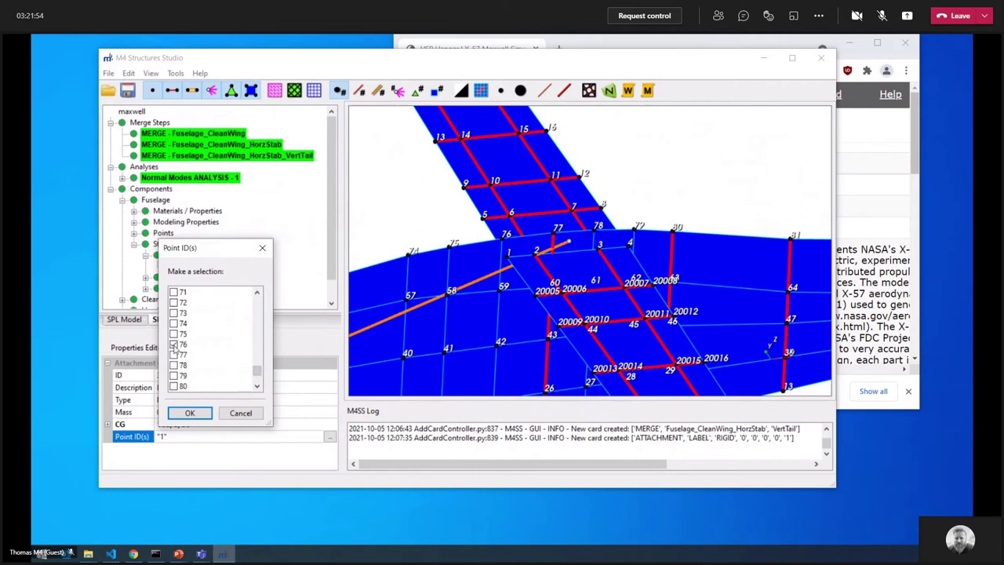
pyautogui.click(209, 417)
# - Remove point 1 from the fuselage attachment's point IDs
pyautogui.click(329, 436)
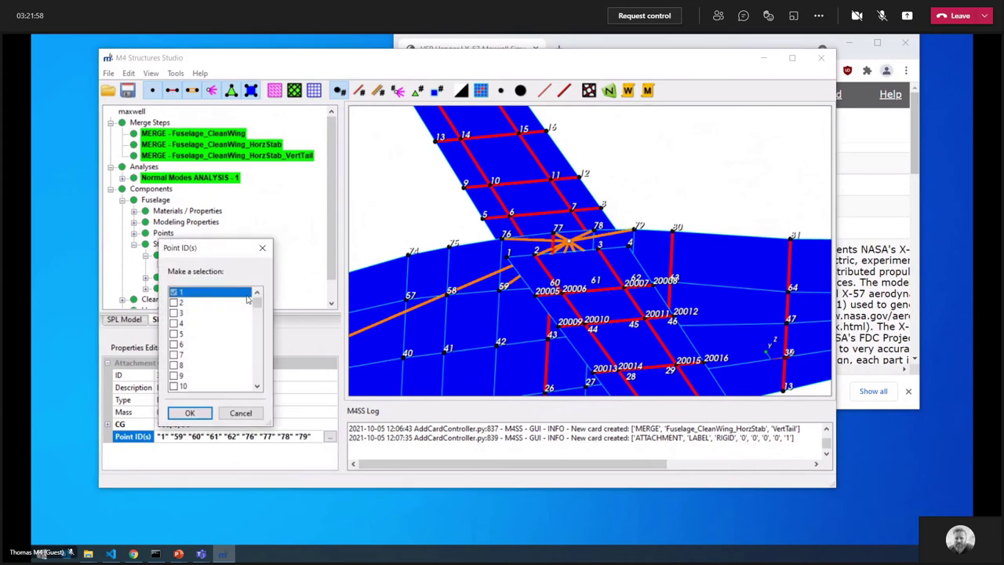
pyautogui.click(174, 293)
pyautogui.click(191, 412)
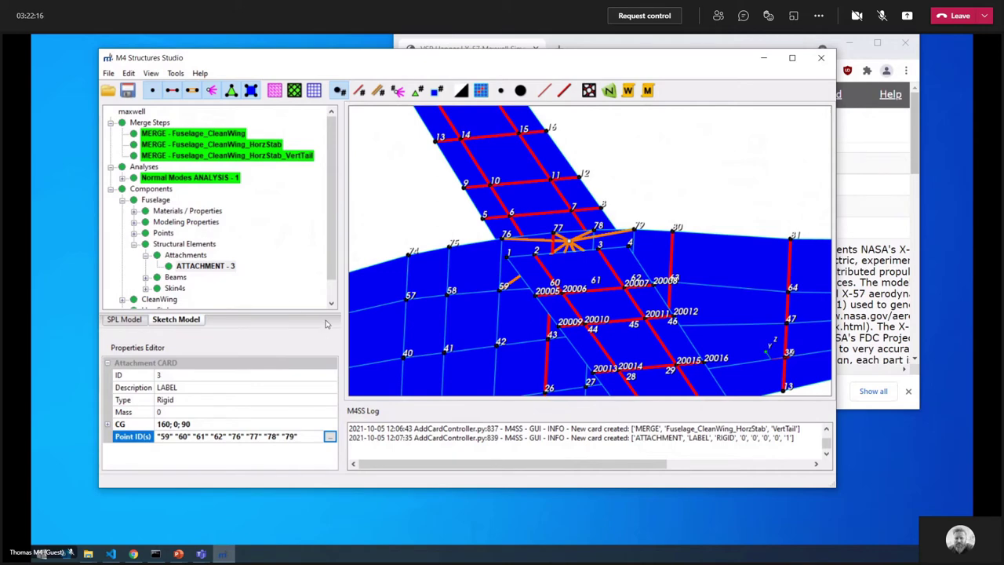
# - Collapse the Fuselage component, add a new attachment to the CleanWing's structural elements and select it
pyautogui.click(123, 200)
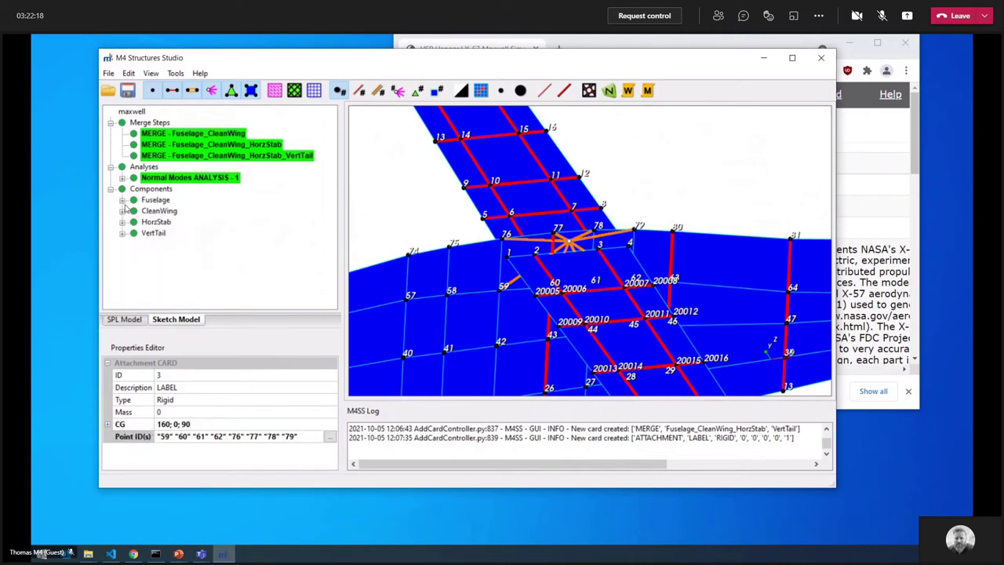
pyautogui.click(123, 211)
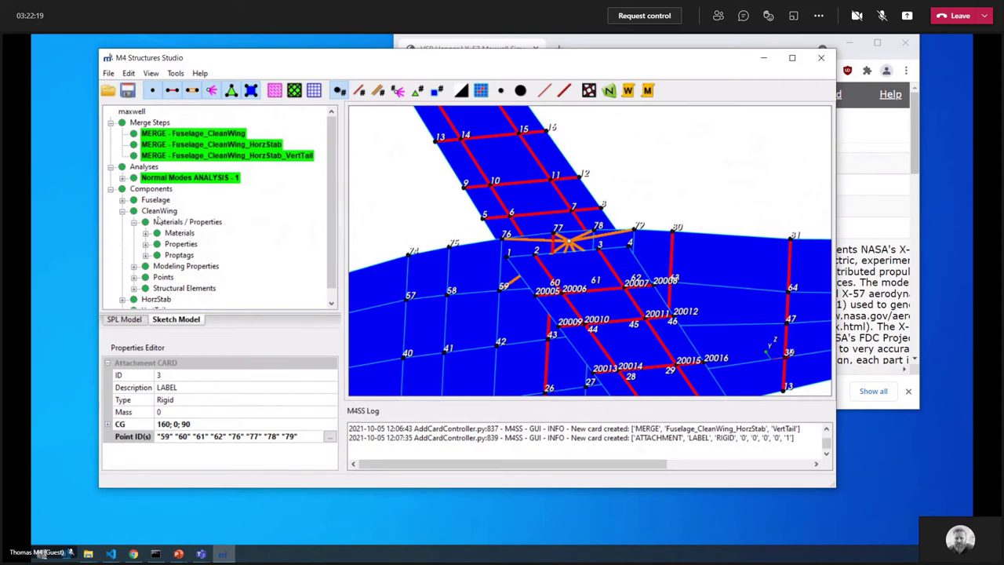
pyautogui.rightClick(171, 287)
pyautogui.moveTo(220, 292)
pyautogui.click(337, 289)
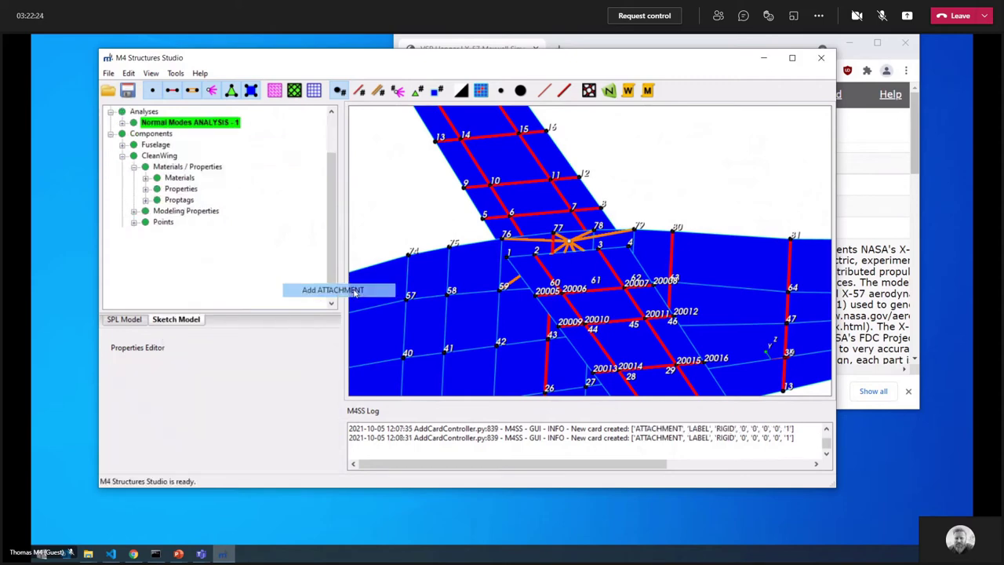
pyautogui.click(206, 276)
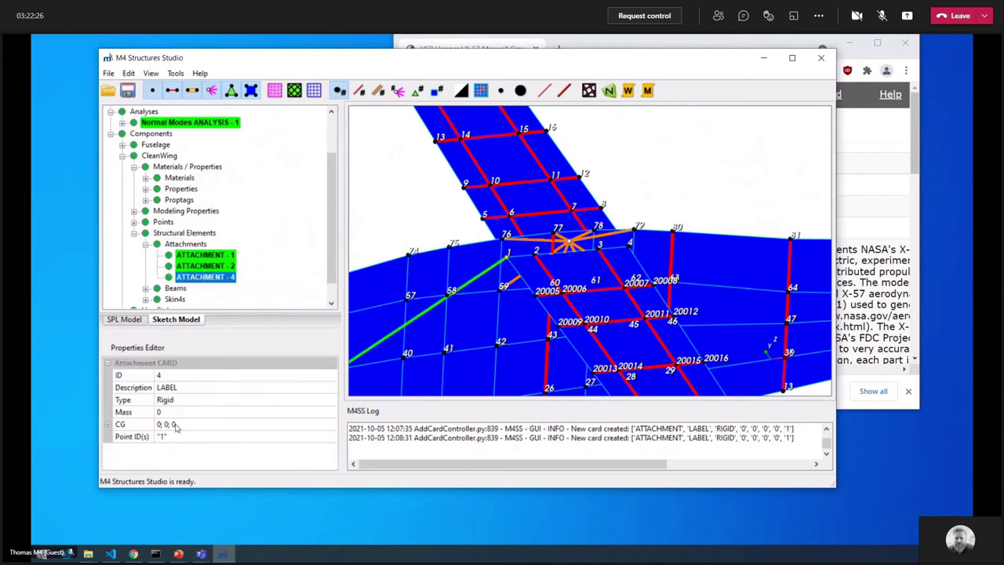
# - Set the new CleanWing attachment's CG to 160; 0; 90
pyautogui.doubleClick(195, 426)
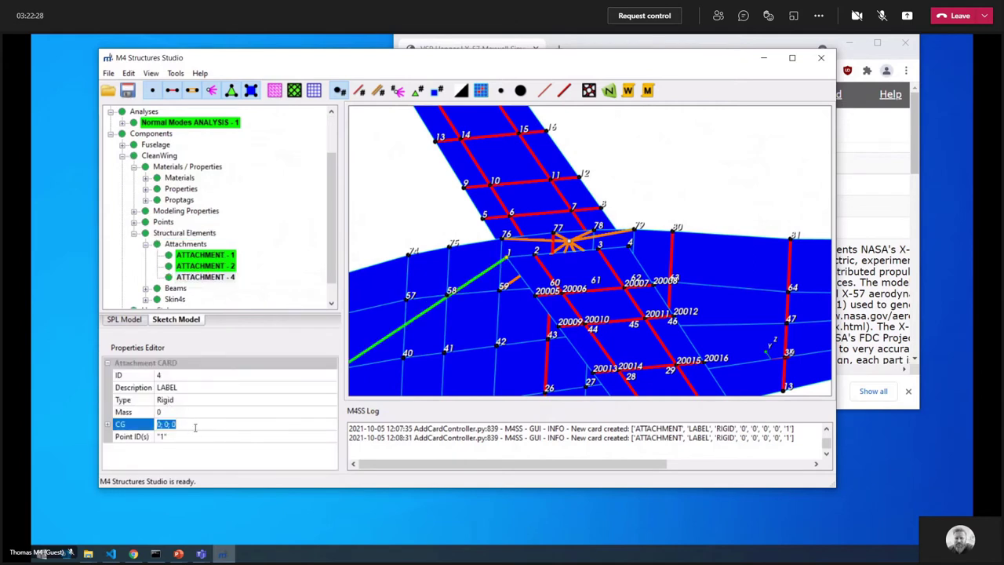
pyautogui.write('16')
pyautogui.press('Return')
pyautogui.scroll(2, 559, 249)
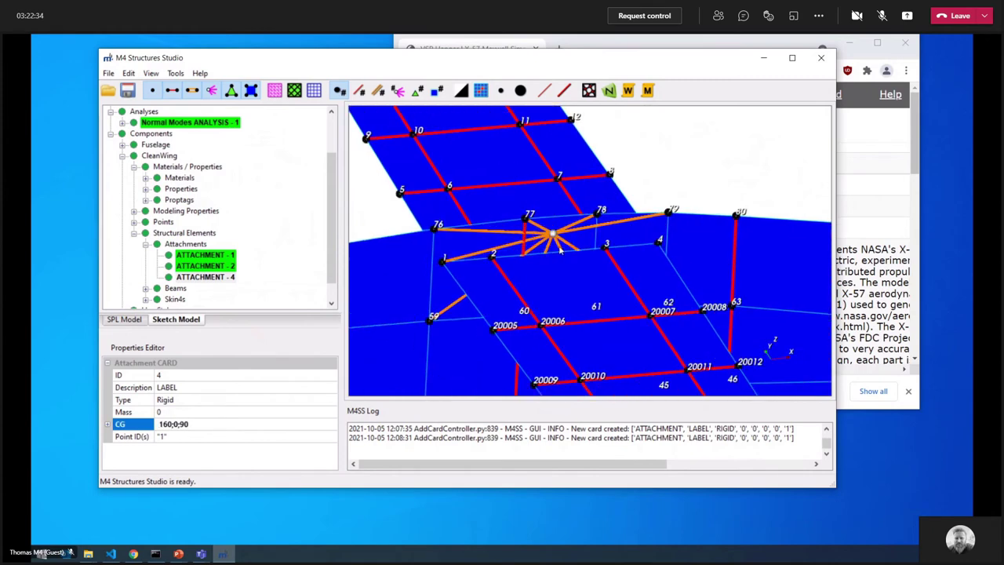
# - Add points 2, 3 and 4 alongside point 1 in the new CleanWing attachment's point IDs
pyautogui.click(328, 436)
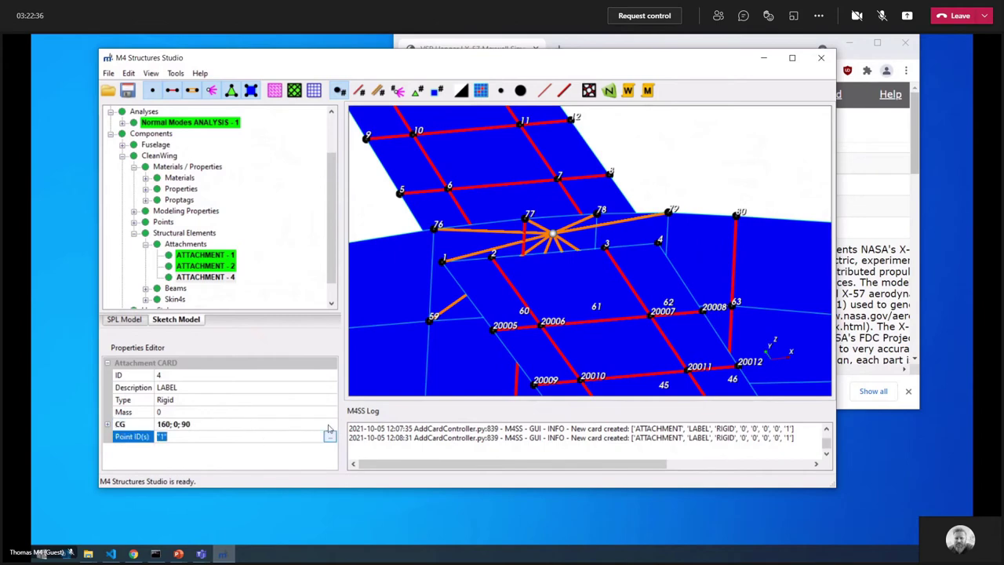
pyautogui.click(330, 436)
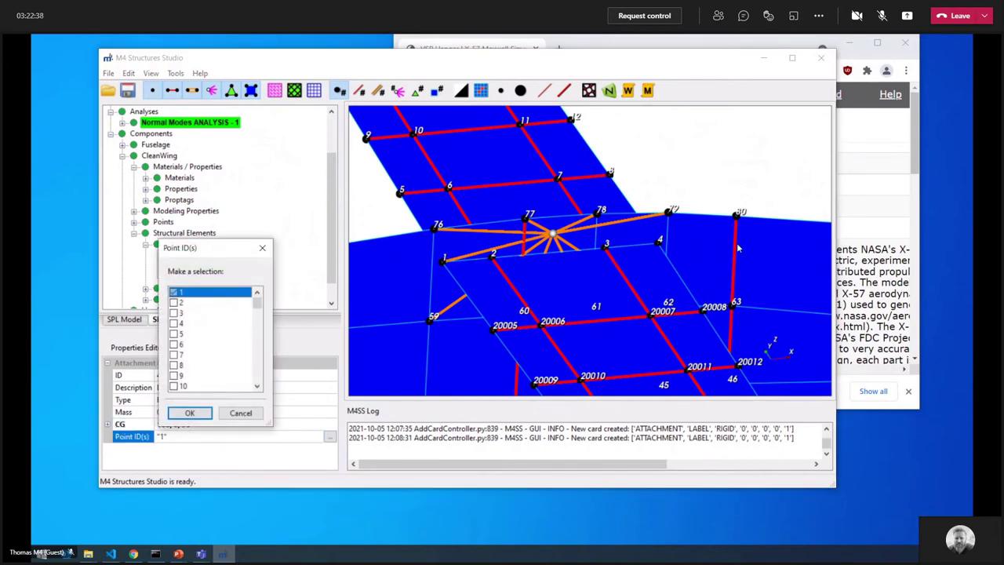
pyautogui.click(176, 302)
pyautogui.click(176, 312)
pyautogui.click(175, 322)
pyautogui.click(189, 412)
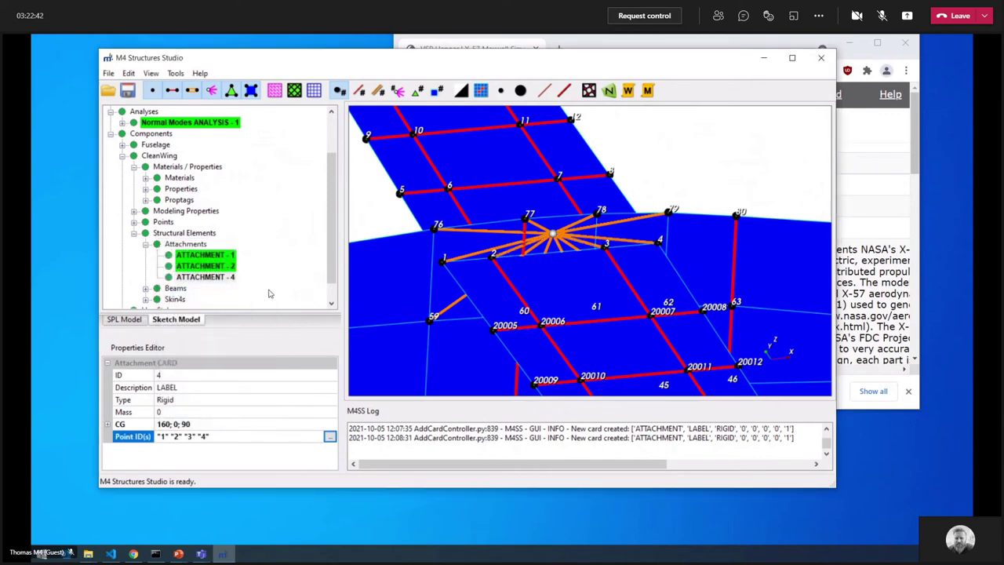
# - Highlight the new CleanWing attachment and the fuselage attachment in turn to check which points each one connects
pyautogui.click(218, 278)
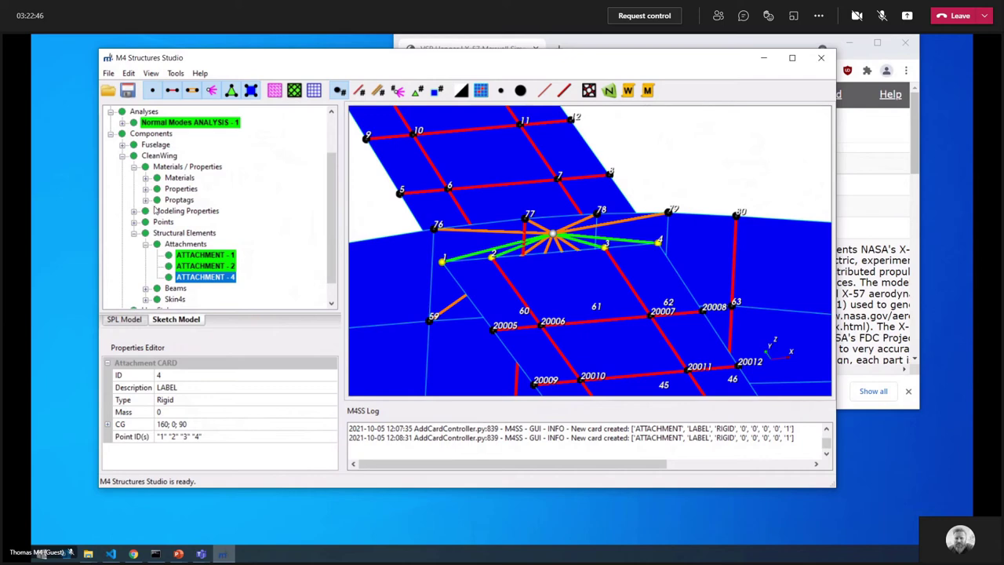
pyautogui.click(123, 146)
pyautogui.click(207, 212)
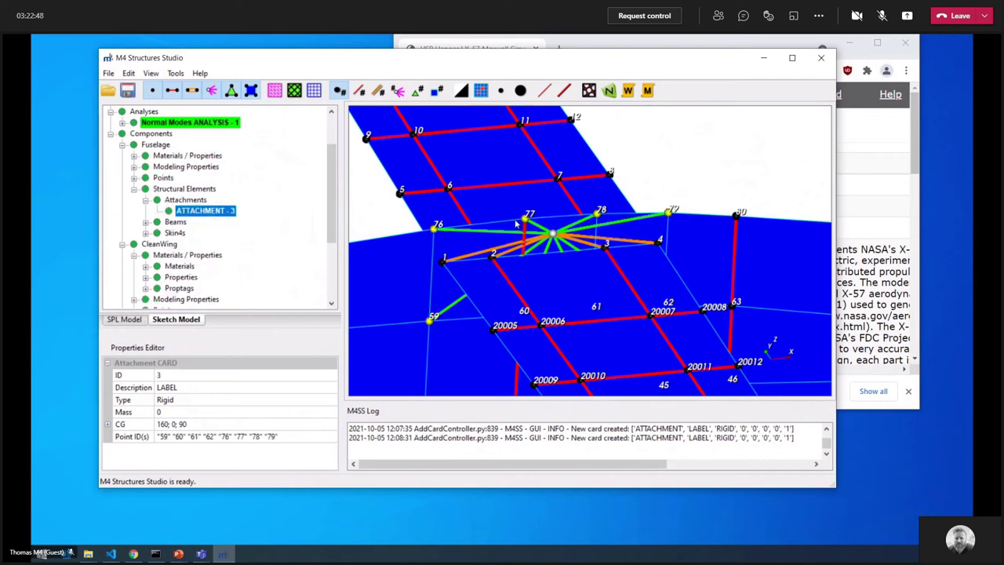
pyautogui.scroll(-4, 553, 248)
pyautogui.scroll(2, 184, 200)
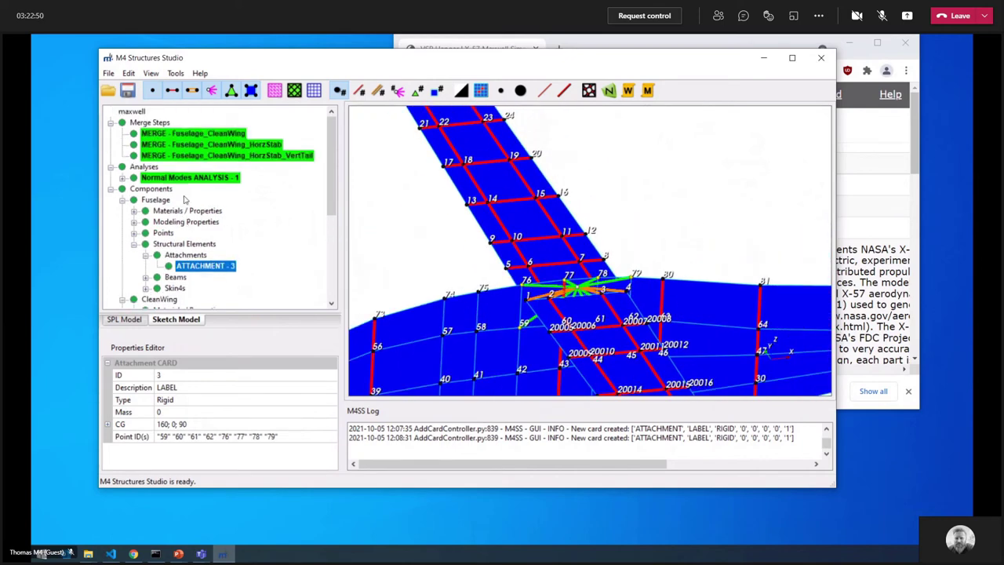
# - Add a rigid connection using the stiff spring method to the Fuselage_CleanWing merge
pyautogui.click(180, 134)
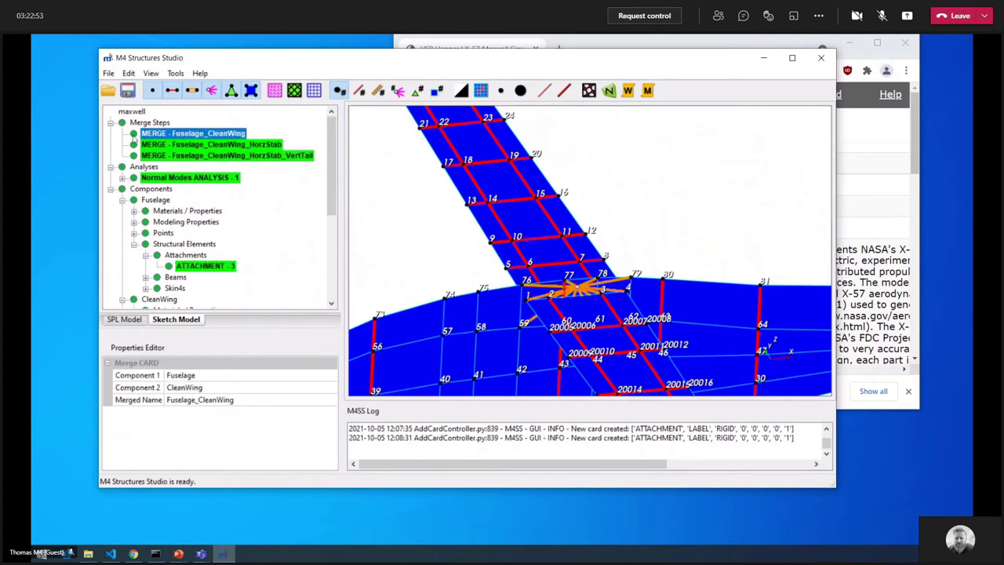
pyautogui.rightClick(206, 135)
pyautogui.moveTo(286, 134)
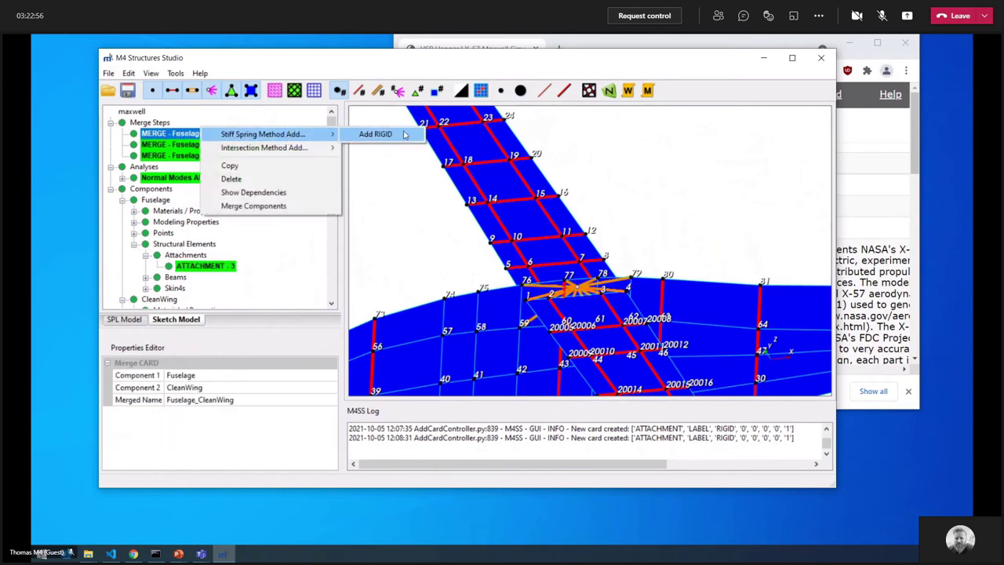
pyautogui.click(377, 135)
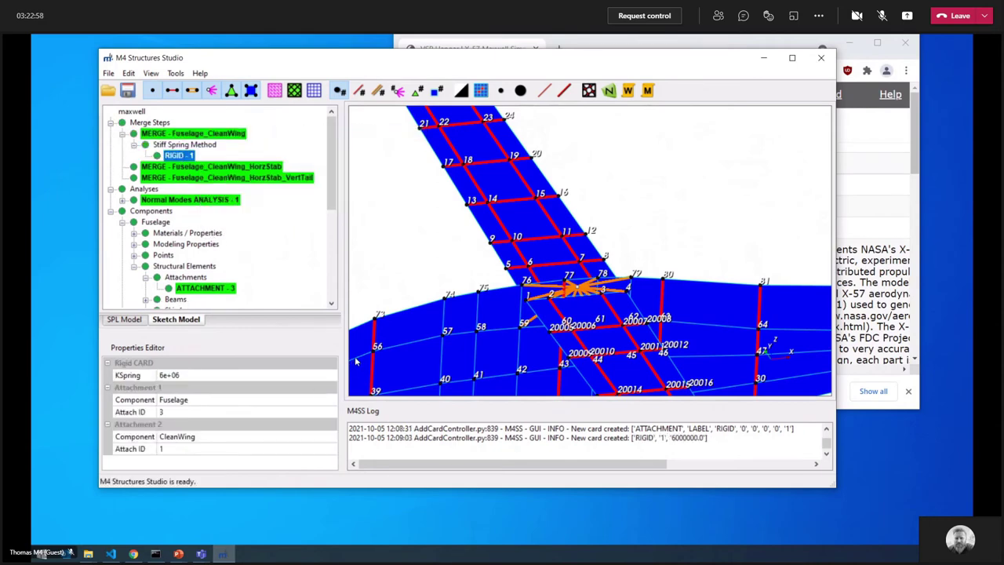
# - Keep Fuselage attachment 3 as the rigid connection's first attachment and set the CleanWing attach ID to 4
pyautogui.click(173, 399)
pyautogui.click(184, 411)
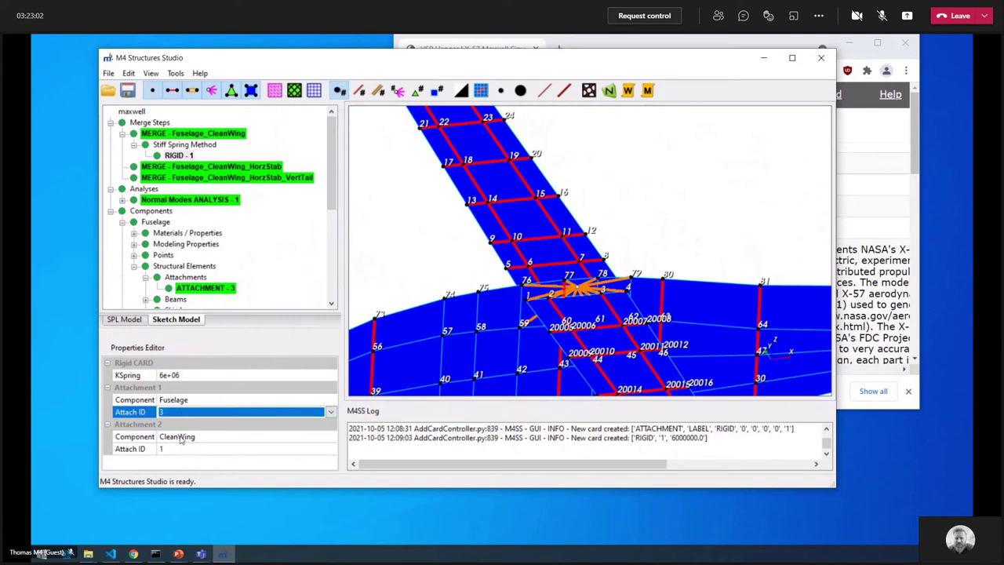
pyautogui.click(187, 450)
pyautogui.click(174, 451)
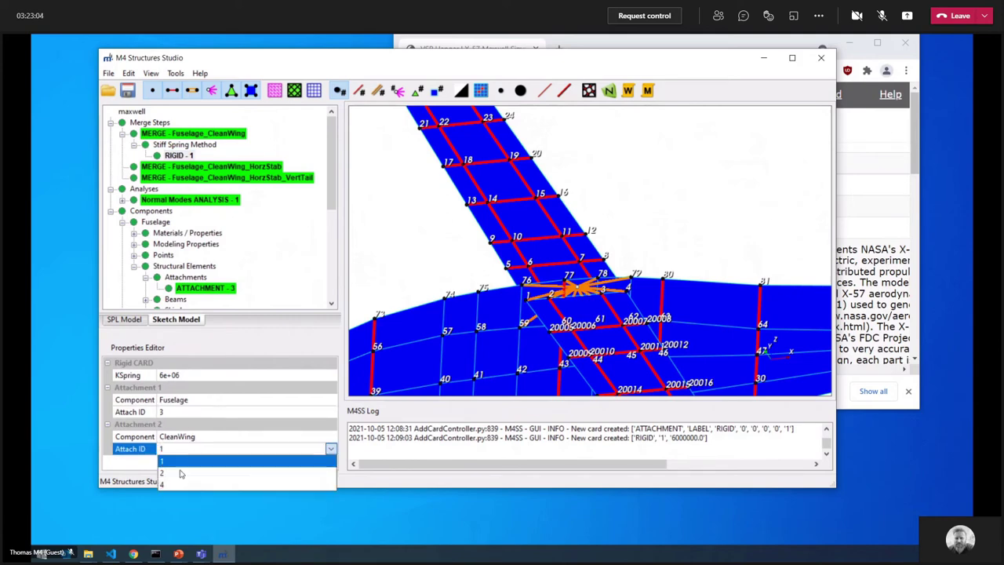
pyautogui.click(169, 485)
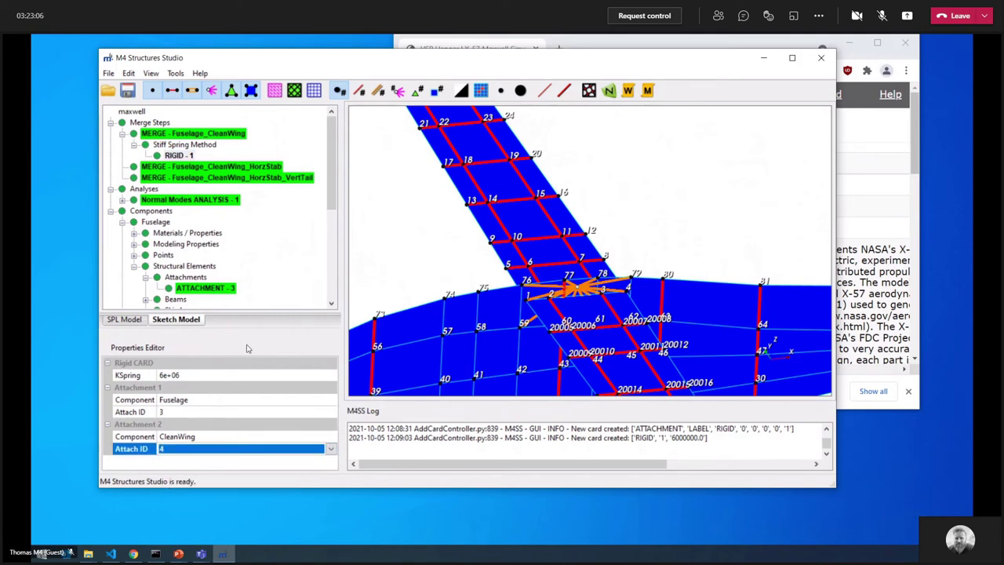
pyautogui.click(179, 155)
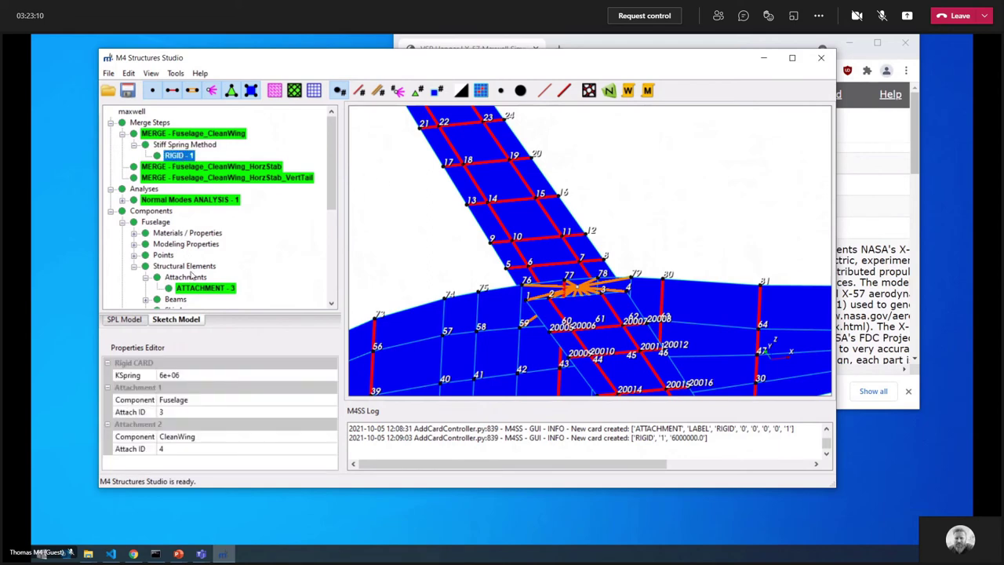
pyautogui.click(190, 166)
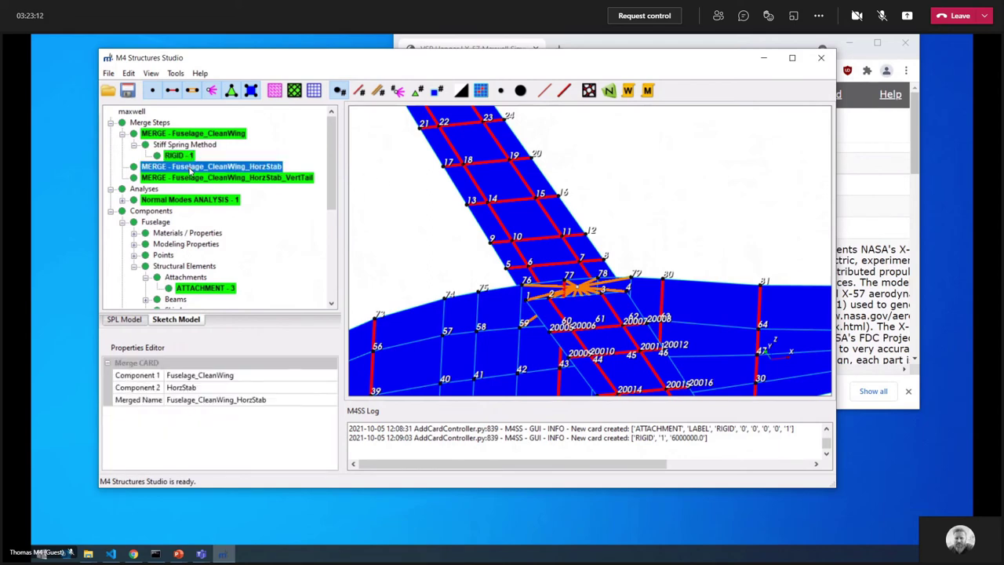
# - Set the mass of fuselage attachment 3 at the wing junction to 1000
pyautogui.scroll(1, 470, 294)
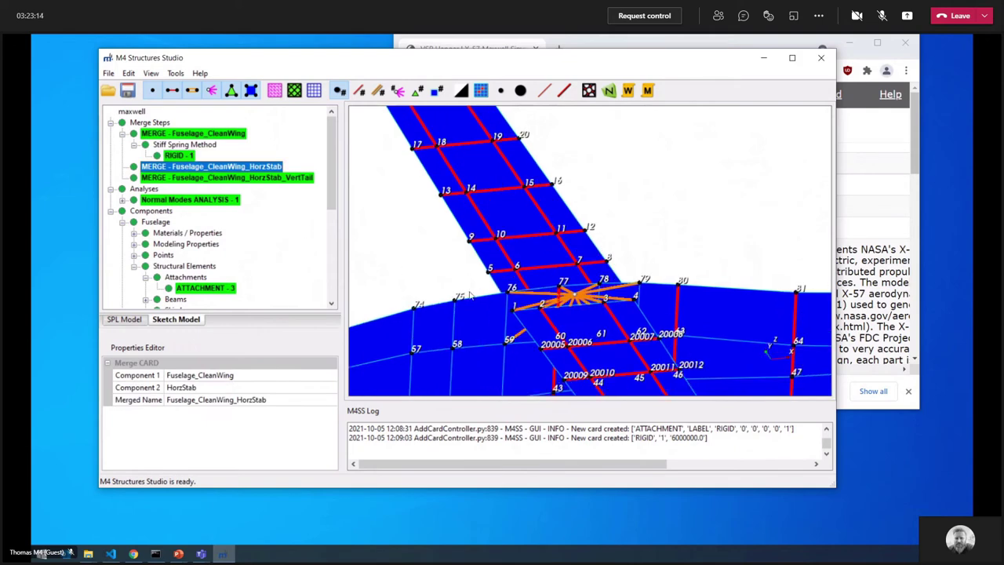
pyautogui.click(204, 288)
pyautogui.moveTo(543, 292); pyautogui.dragTo(547, 221, button='middle')
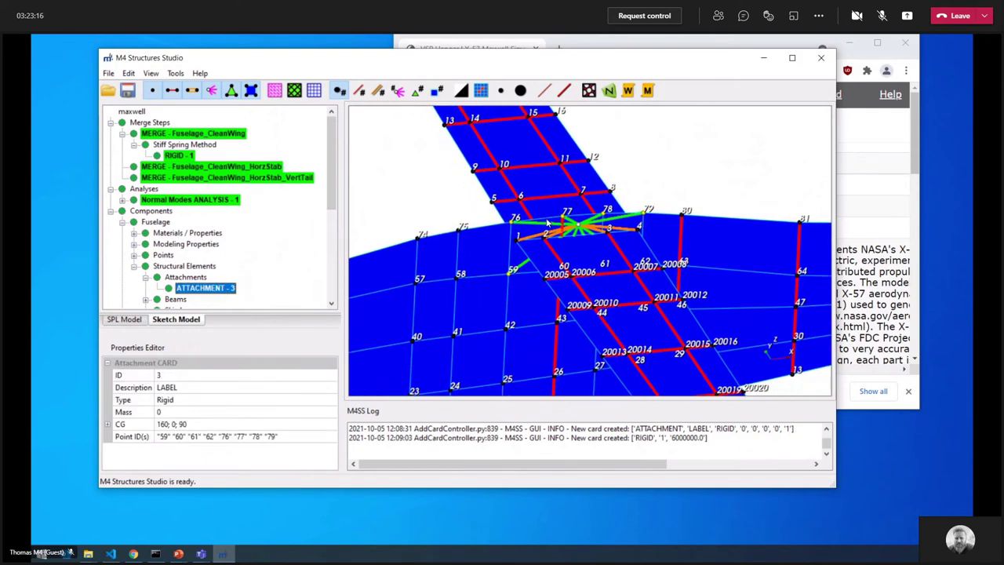
pyautogui.click(181, 413)
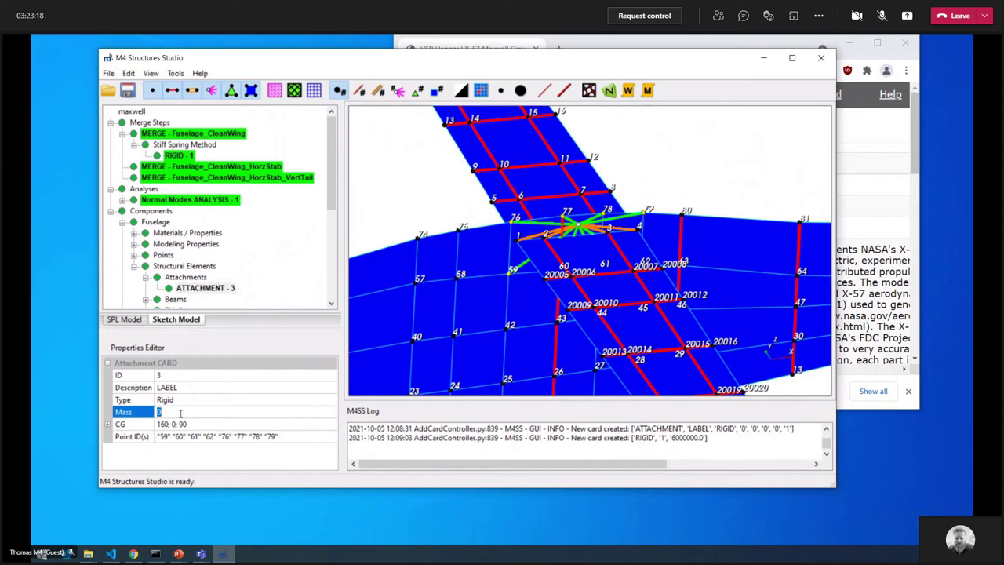
pyautogui.write('1000')
pyautogui.doubleClick(192, 411)
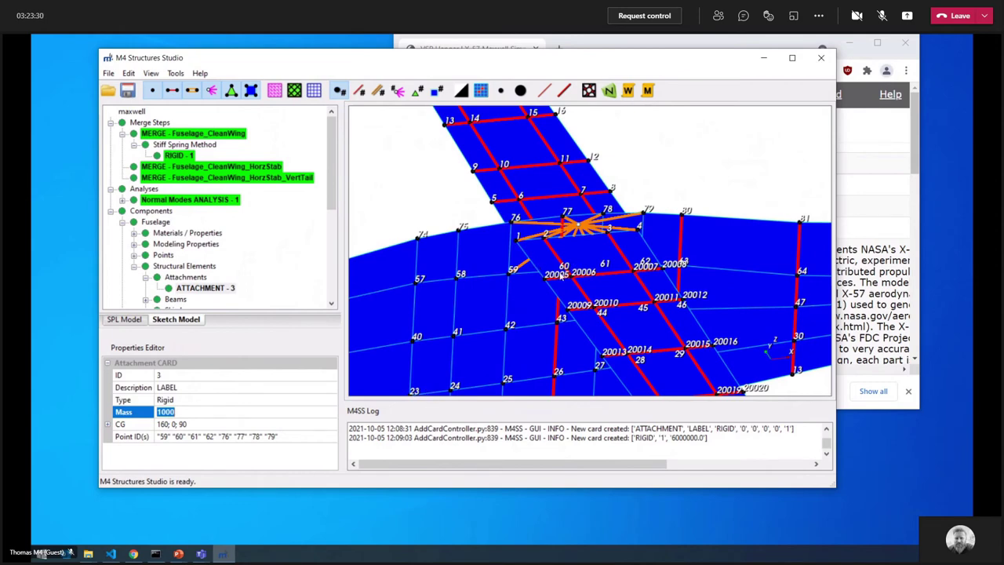
# - Add another attachment to the Fuselage's structural elements, with the tail area in view, and select it
pyautogui.scroll(-5, 617, 374)
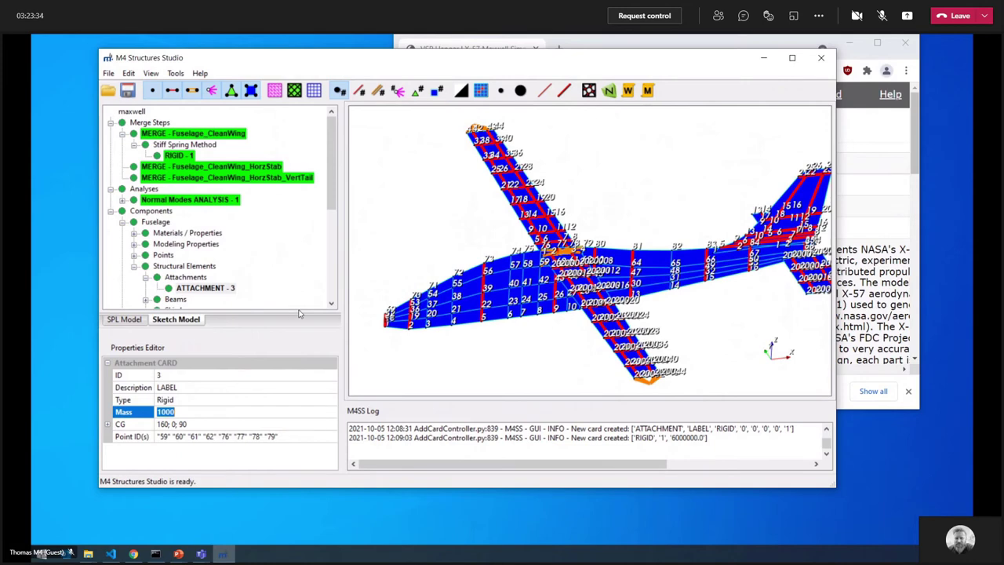
pyautogui.scroll(4, 513, 249)
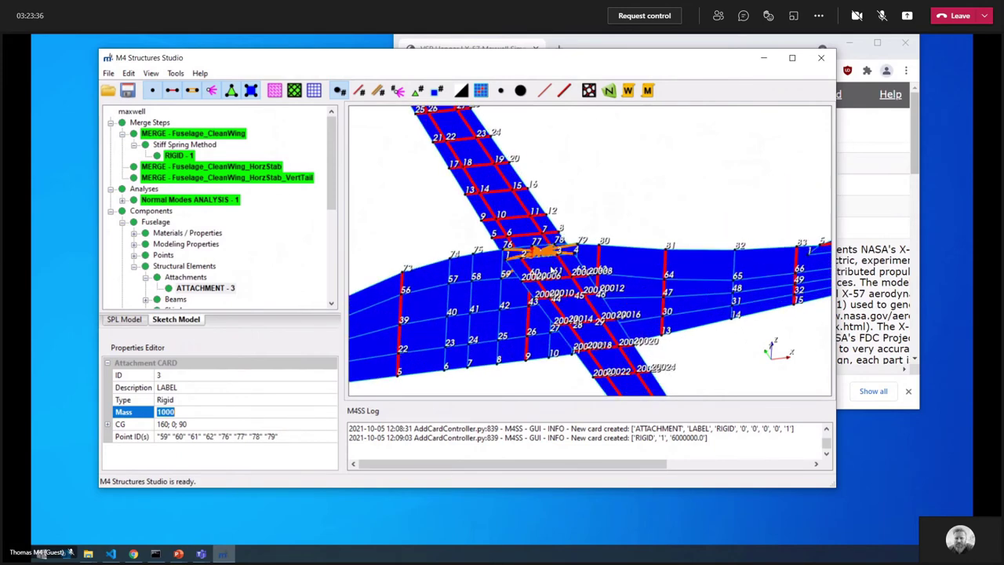
pyautogui.scroll(-1, 512, 254)
pyautogui.moveTo(784, 243); pyautogui.dragTo(605, 287, button='middle')
pyautogui.scroll(-1, 605, 287)
pyautogui.moveTo(745, 322); pyautogui.dragTo(505, 227, button='middle')
pyautogui.moveTo(596, 181); pyautogui.dragTo(676, 261, button='middle')
pyautogui.scroll(5, 522, 248)
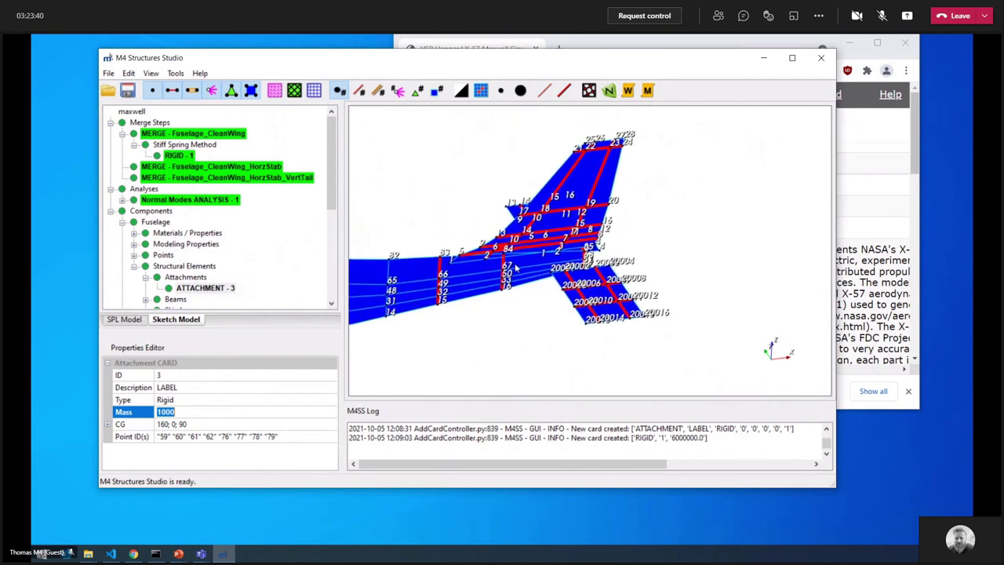
pyautogui.click(134, 267)
pyautogui.rightClick(181, 266)
pyautogui.moveTo(269, 276)
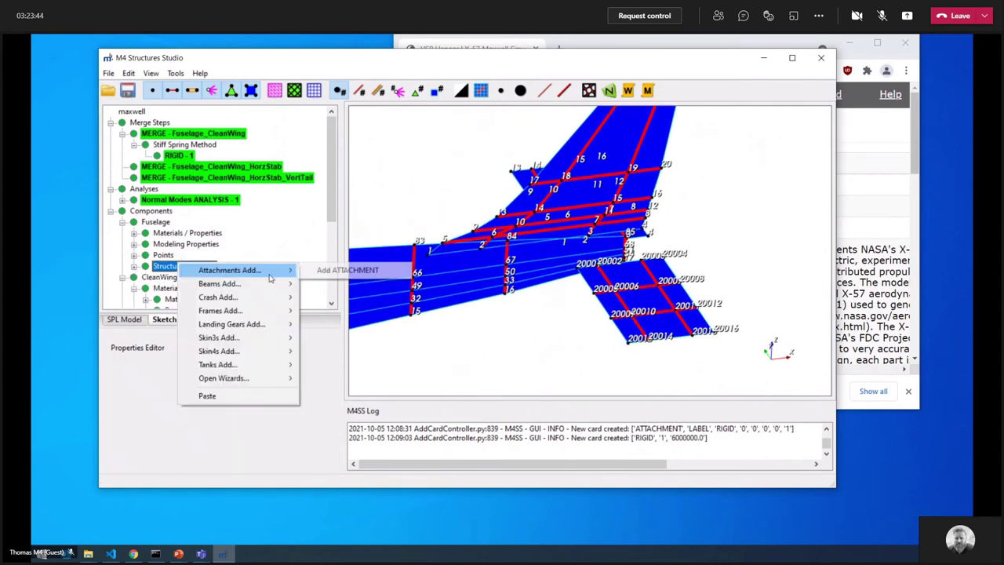
pyautogui.rightClick(339, 272)
pyautogui.click(187, 278)
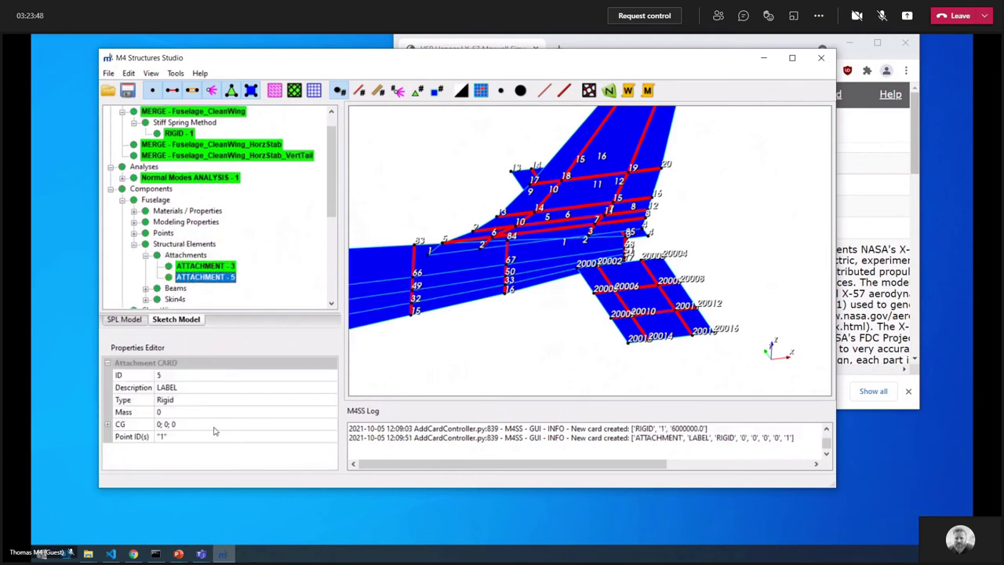
# - Set the CG of the Fuselage's tail attachment to 332; 0; 67.5
pyautogui.click(214, 424)
pyautogui.write('332;0;67.5')
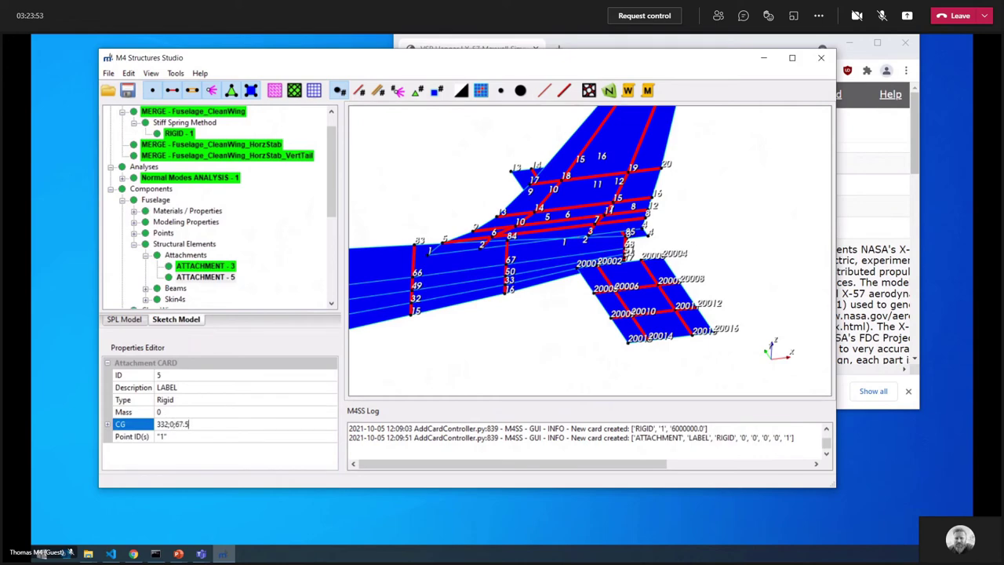
pyautogui.press('Return')
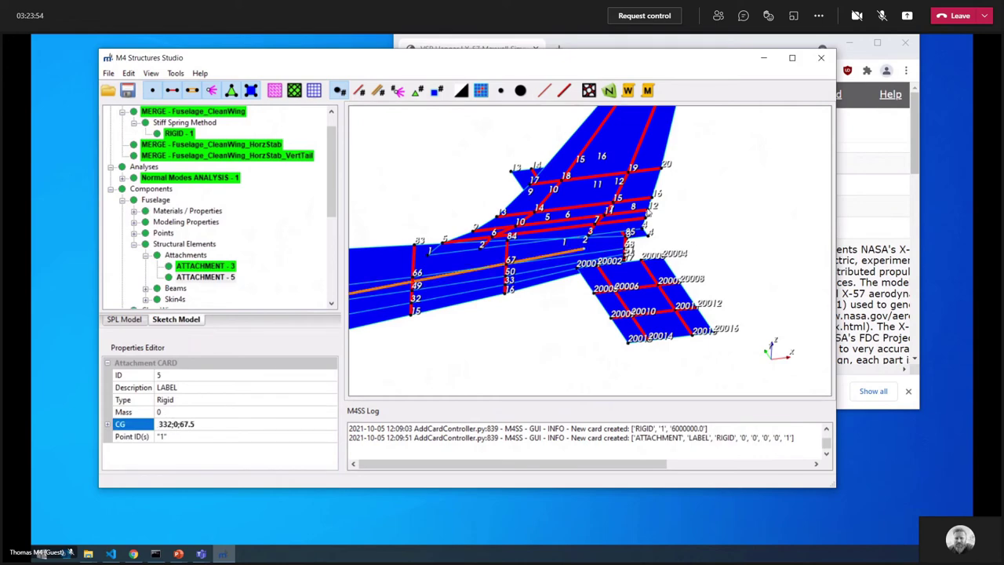
# - Replace point 1 with fuselage points 16, 17, 84 and 85 as the tail attachment's connected points
pyautogui.scroll(3, 649, 210)
pyautogui.click(282, 436)
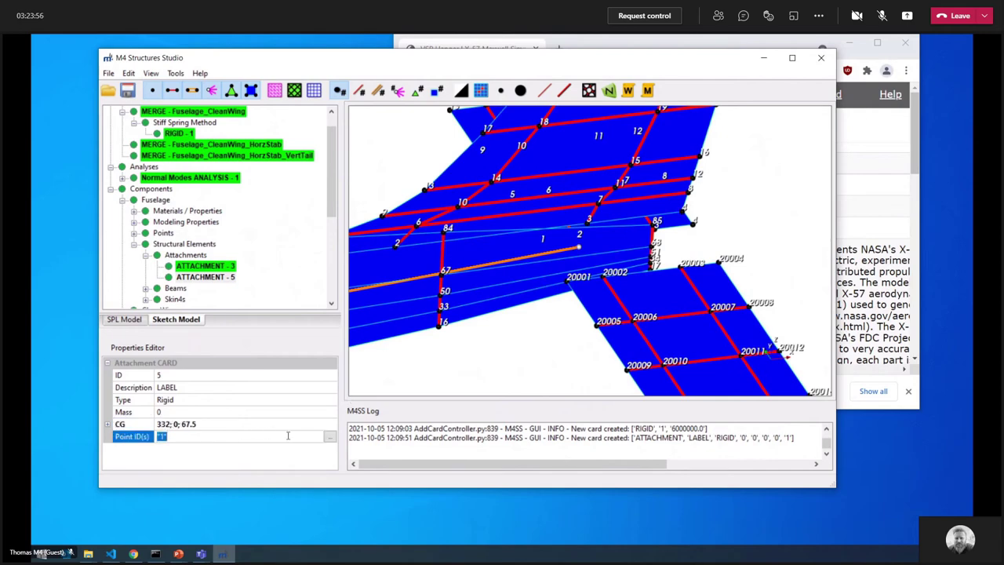
pyautogui.click(329, 436)
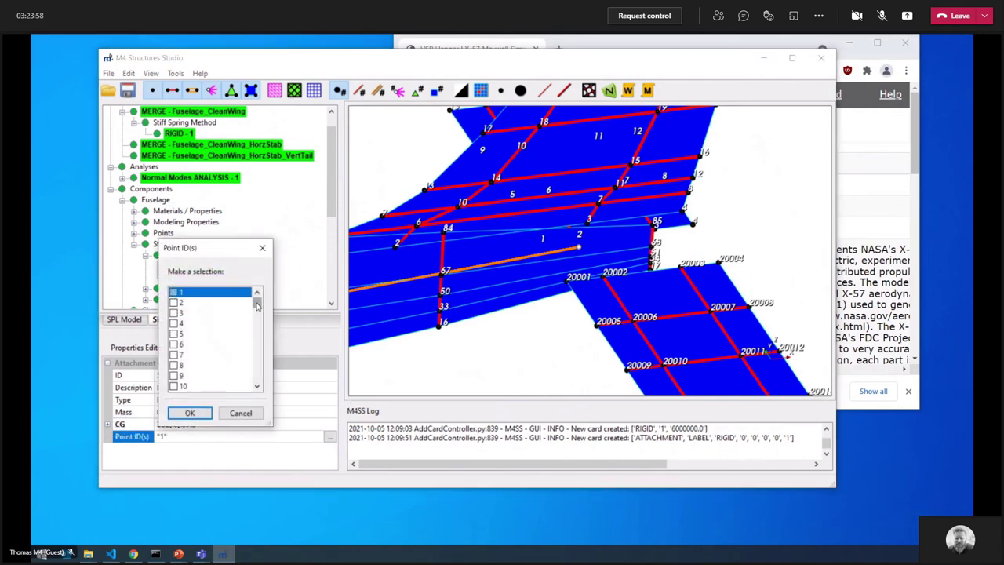
pyautogui.moveTo(256, 306); pyautogui.dragTo(257, 316)
pyautogui.click(173, 303)
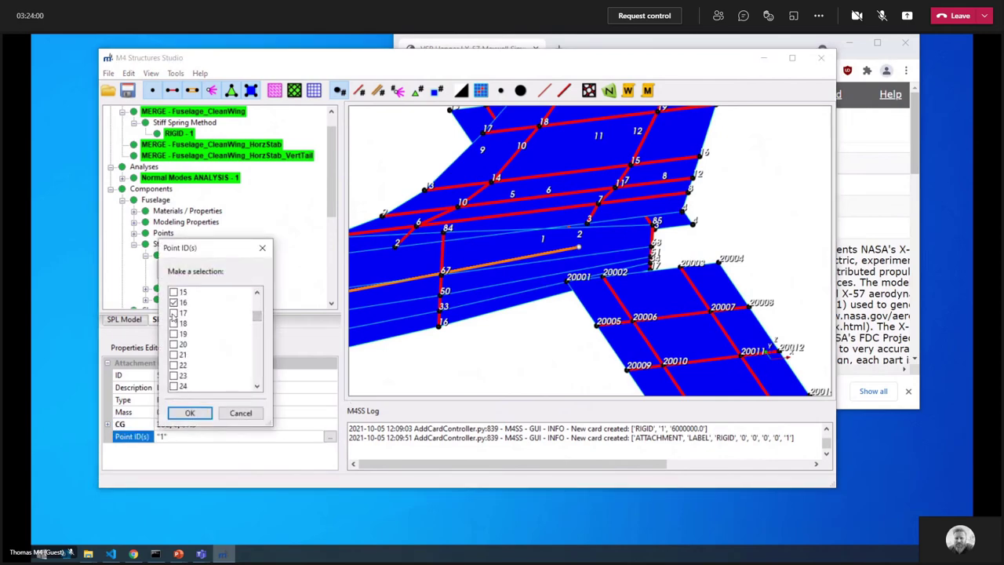
pyautogui.click(173, 313)
pyautogui.moveTo(255, 318); pyautogui.dragTo(256, 376)
pyautogui.click(173, 375)
pyautogui.click(174, 385)
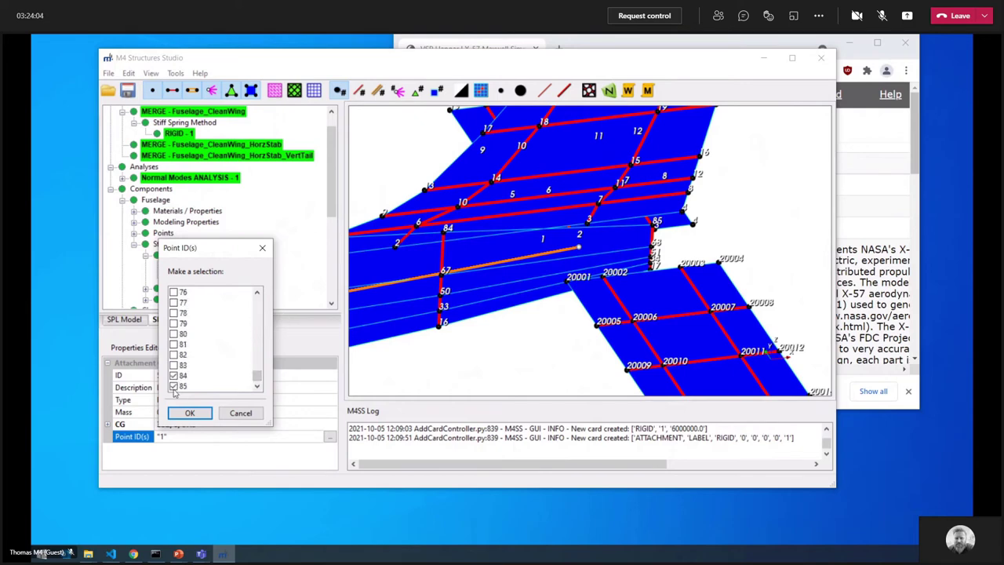
pyautogui.click(190, 413)
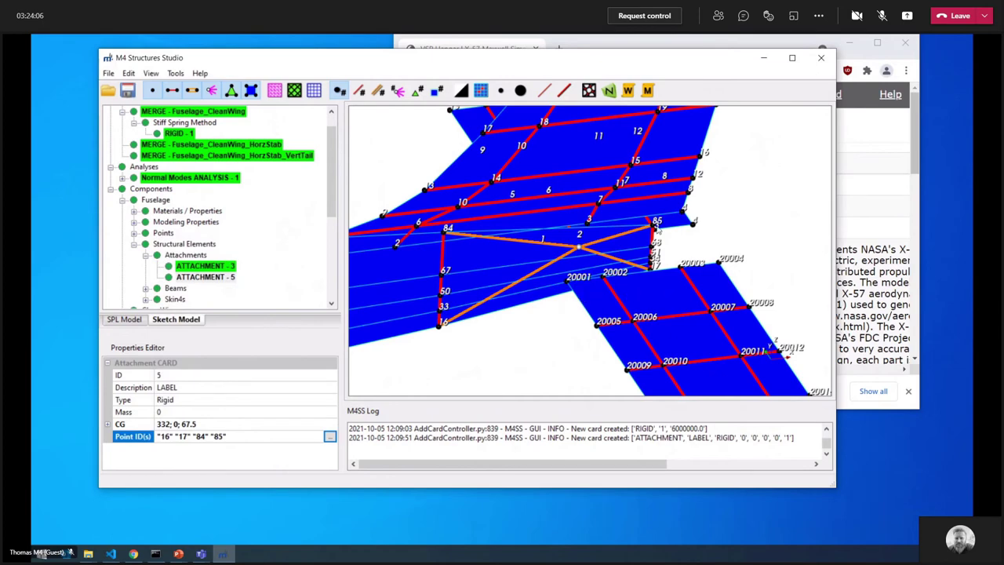
# - Add a rigid attachment to the HorzStab component's structural elements
pyautogui.click(135, 245)
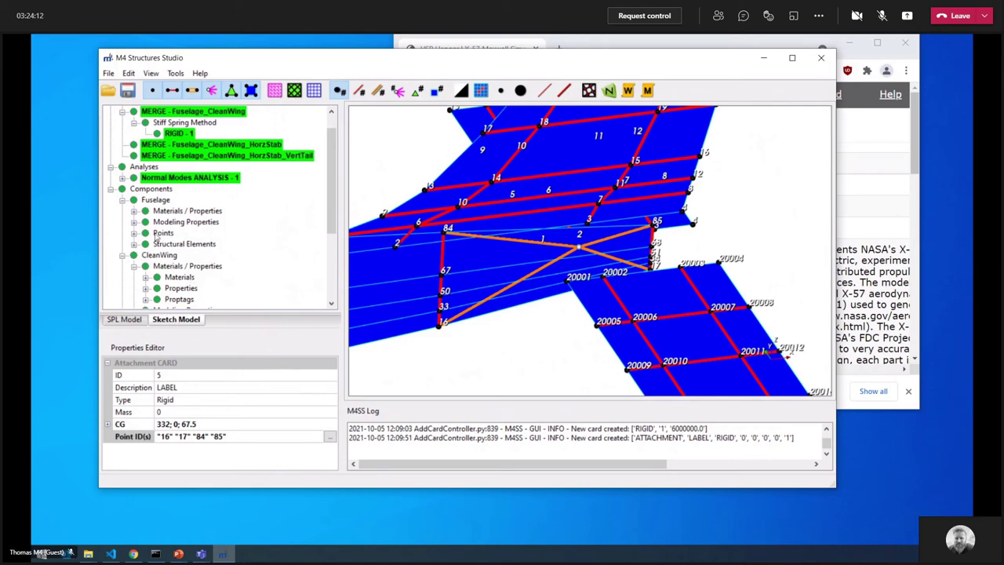
pyautogui.click(122, 200)
pyautogui.click(122, 211)
pyautogui.click(123, 244)
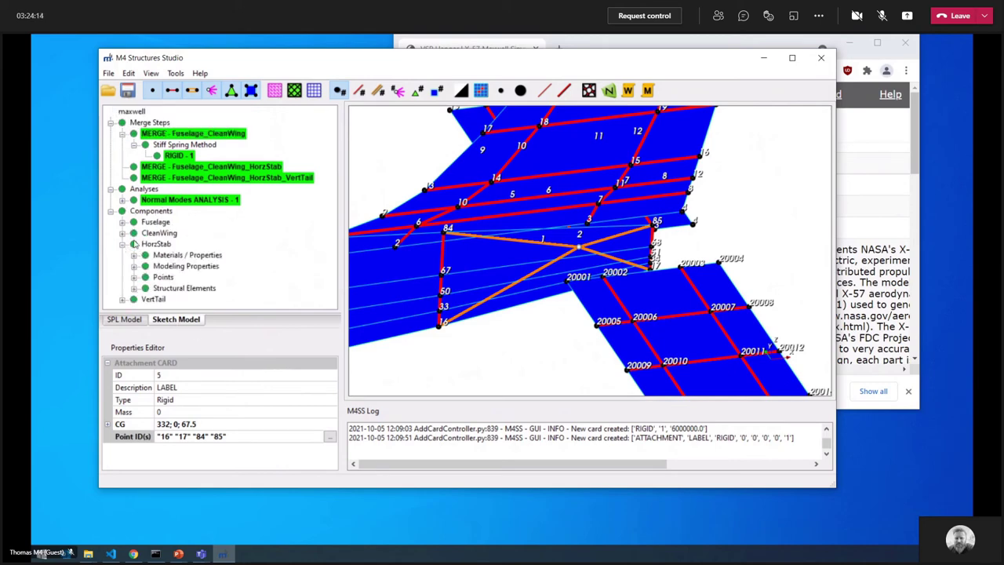
pyautogui.click(135, 289)
pyautogui.rightClick(187, 273)
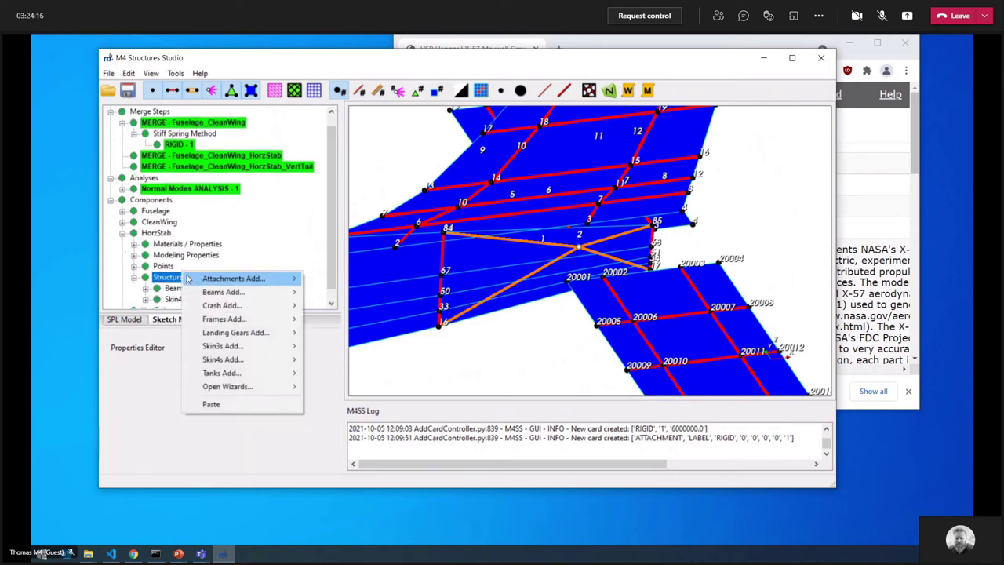
pyautogui.moveTo(247, 280)
pyautogui.click(356, 279)
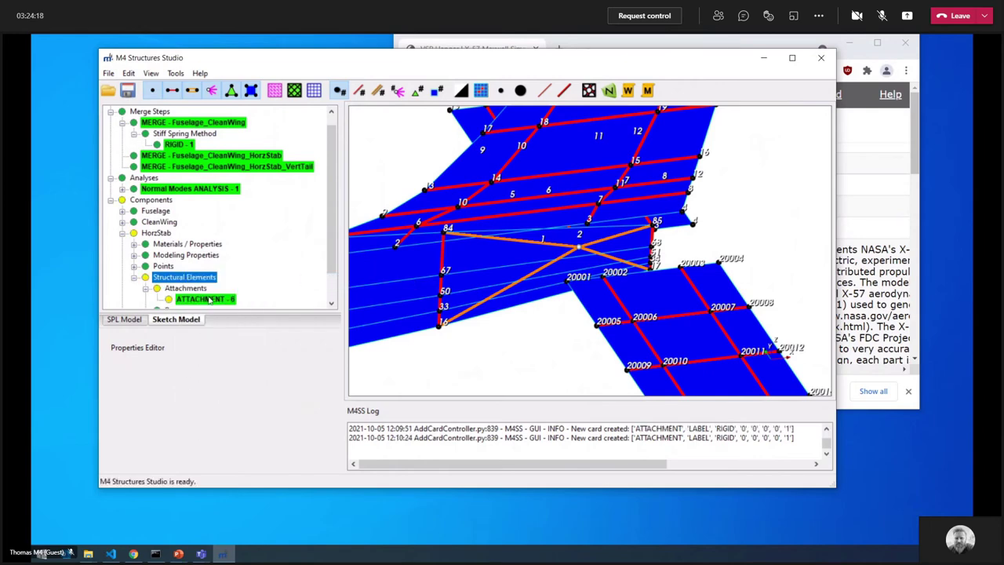
# - Set the CG of the new HorzStab attachment to 332; 0; 67.5
pyautogui.click(209, 299)
pyautogui.click(195, 424)
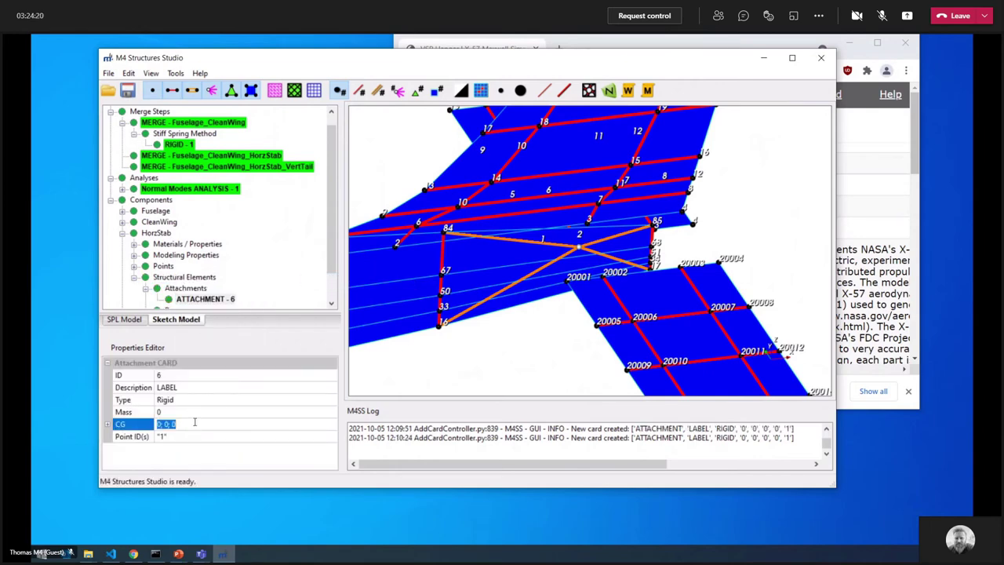
pyautogui.write('332')
pyautogui.press('Return')
pyautogui.click(212, 427)
# - Connect the HorzStab attachment to root points 1 to 4 and 20001 to 20004 on both stabilizer halves
pyautogui.click(220, 439)
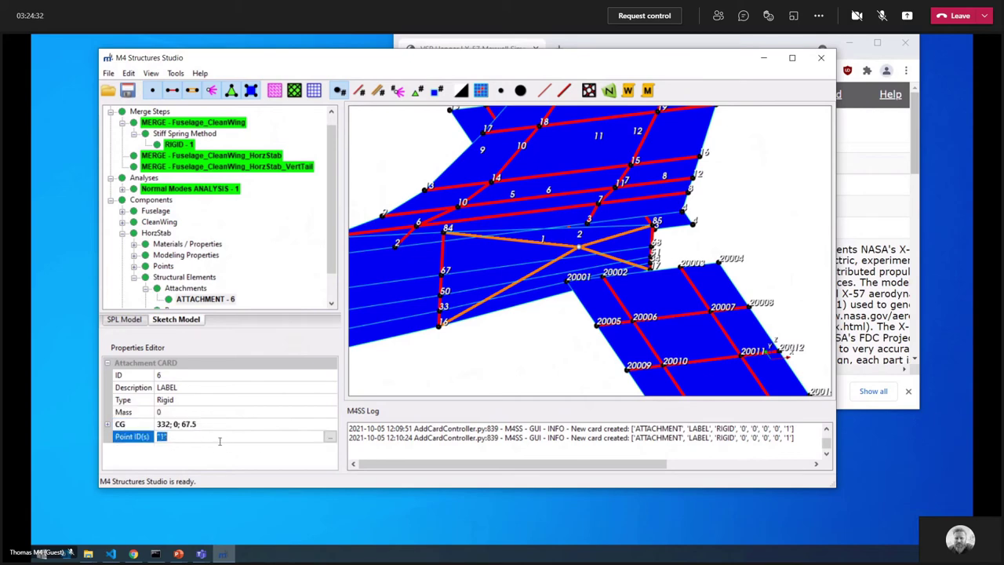
pyautogui.click(327, 437)
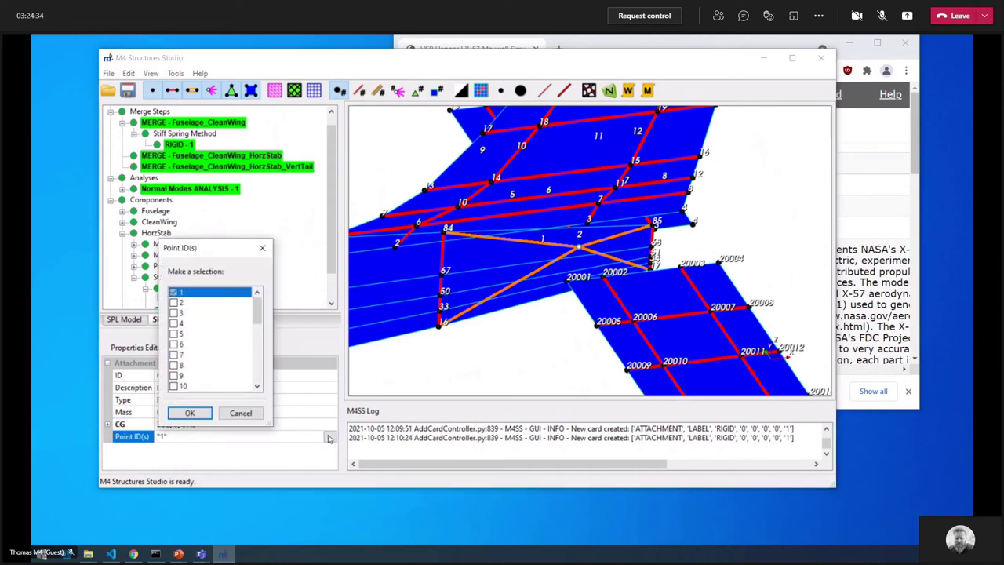
pyautogui.press('Return')
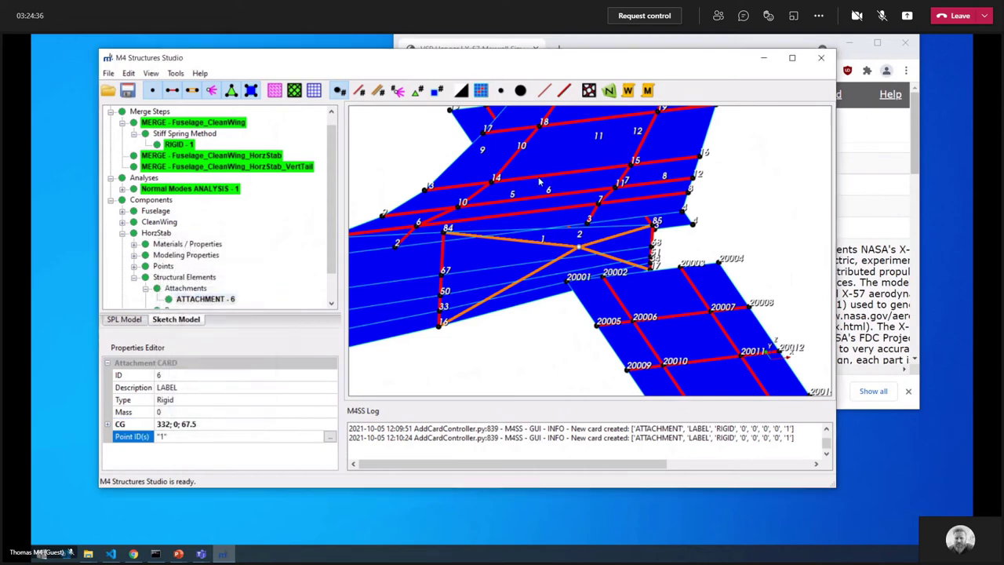
pyautogui.moveTo(541, 252); pyautogui.dragTo(519, 276)
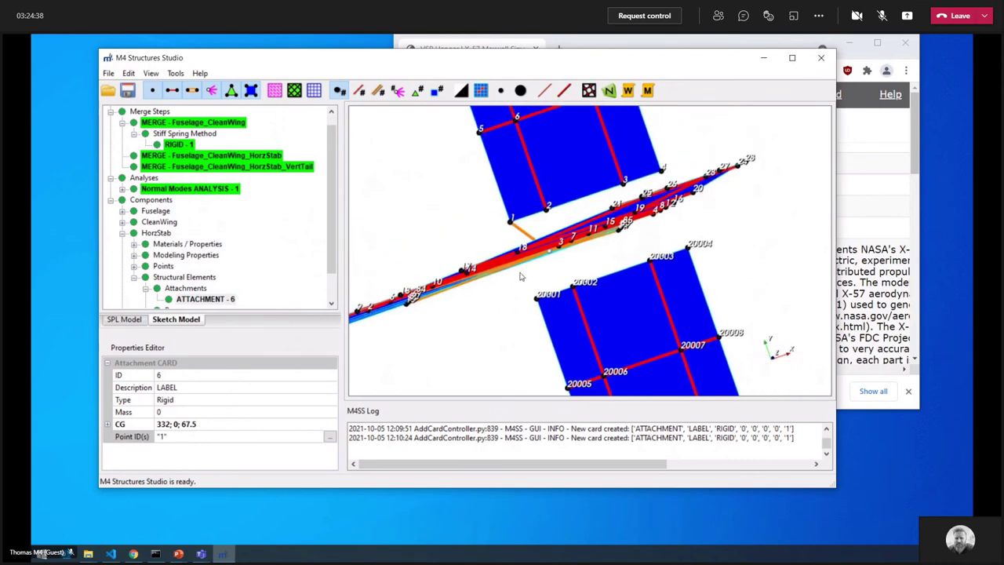
pyautogui.click(329, 437)
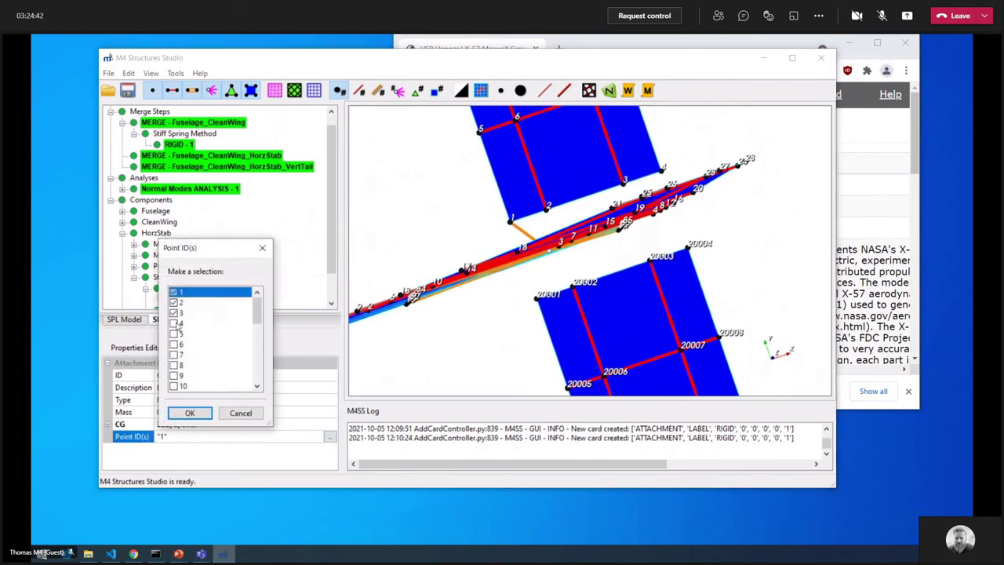
pyautogui.moveTo(257, 312); pyautogui.dragTo(263, 352)
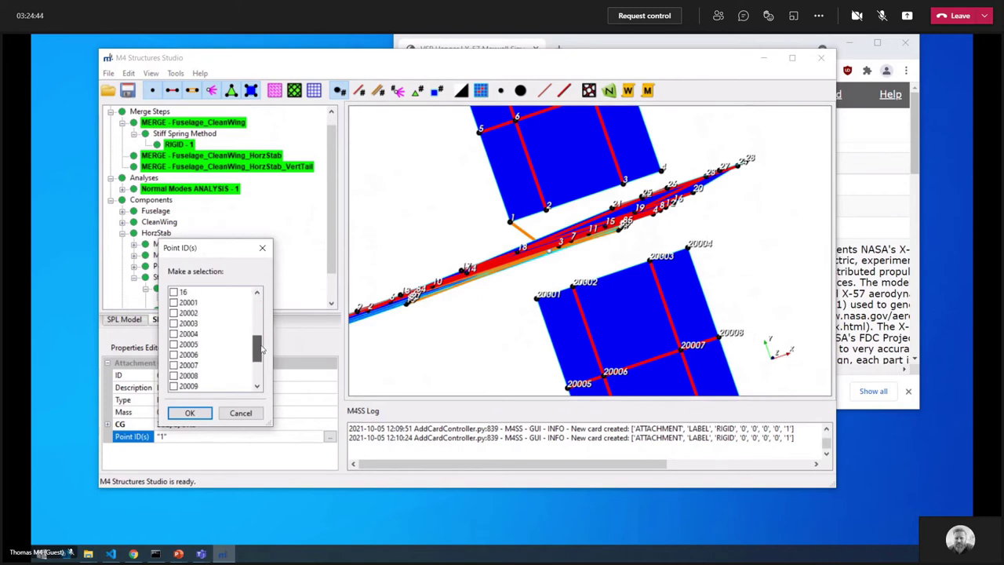
pyautogui.click(173, 303)
pyautogui.click(174, 312)
pyautogui.click(174, 323)
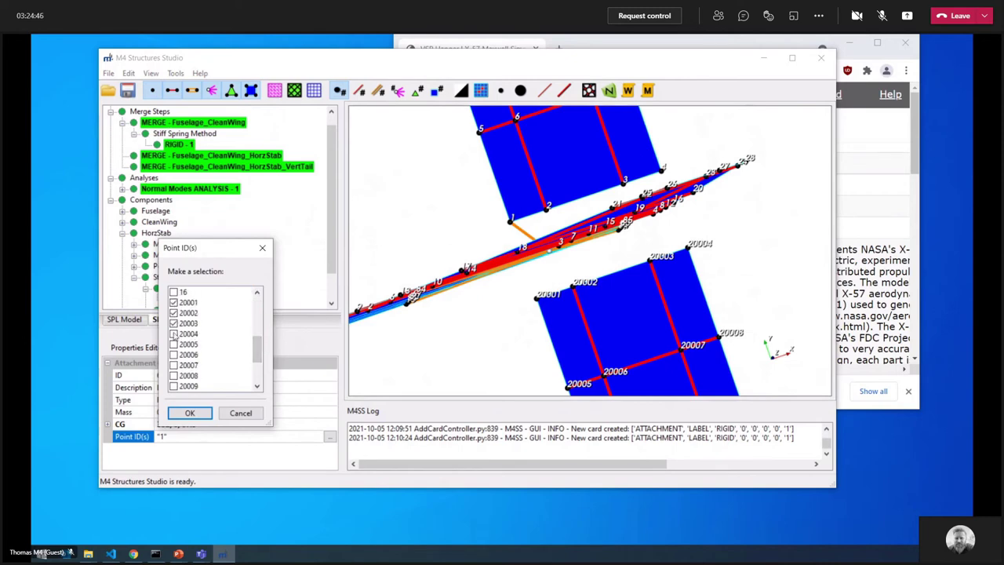
pyautogui.click(192, 413)
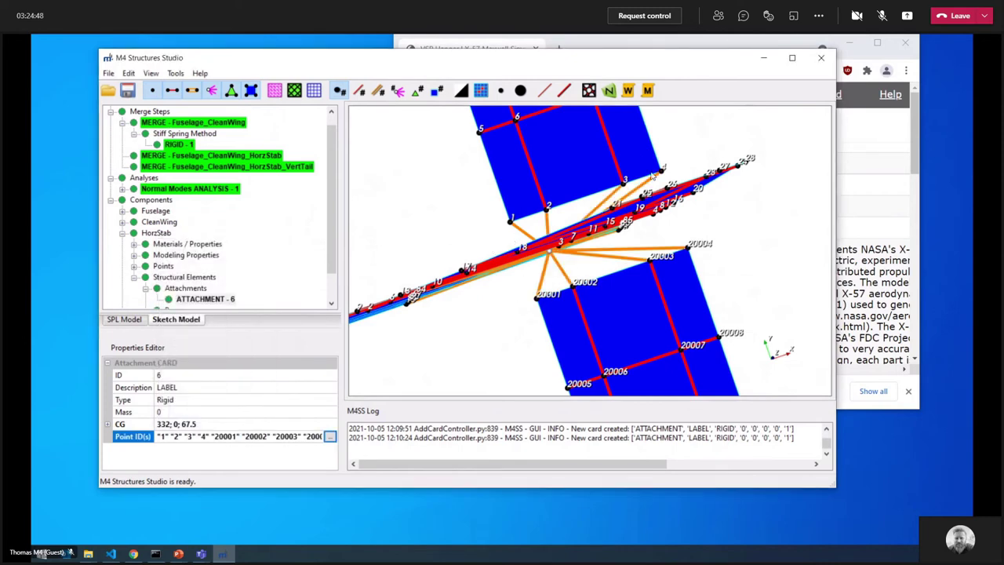
# - Add a rigid attachment to the VertTail component's structural elements
pyautogui.moveTo(399, 324); pyautogui.dragTo(399, 268)
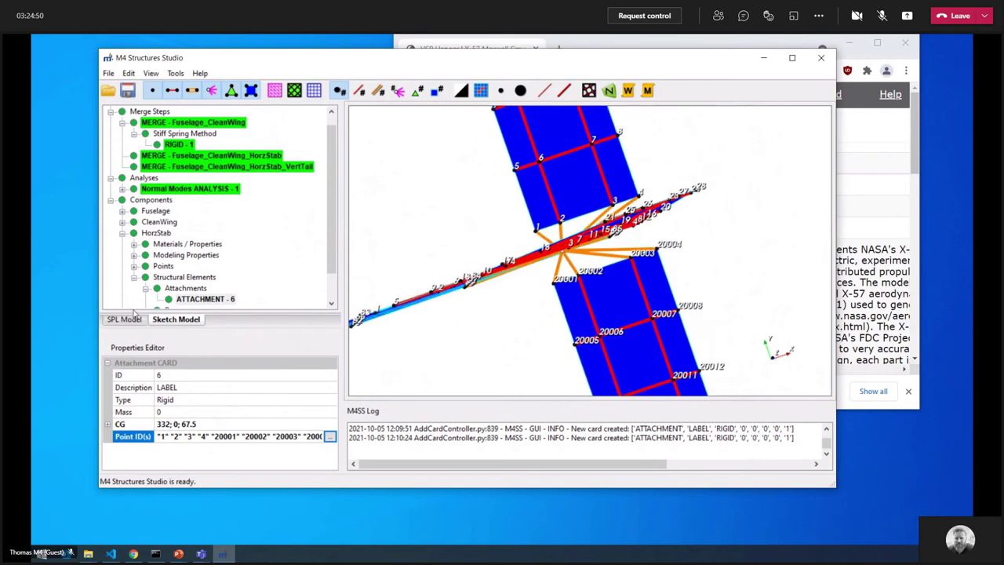
pyautogui.click(135, 278)
pyautogui.click(123, 299)
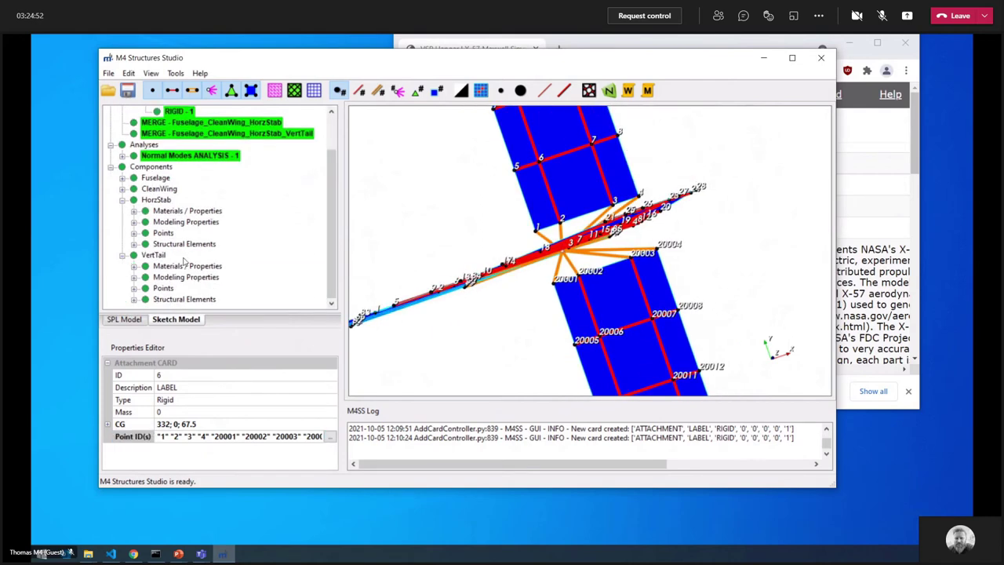
pyautogui.click(173, 299)
pyautogui.rightClick(173, 298)
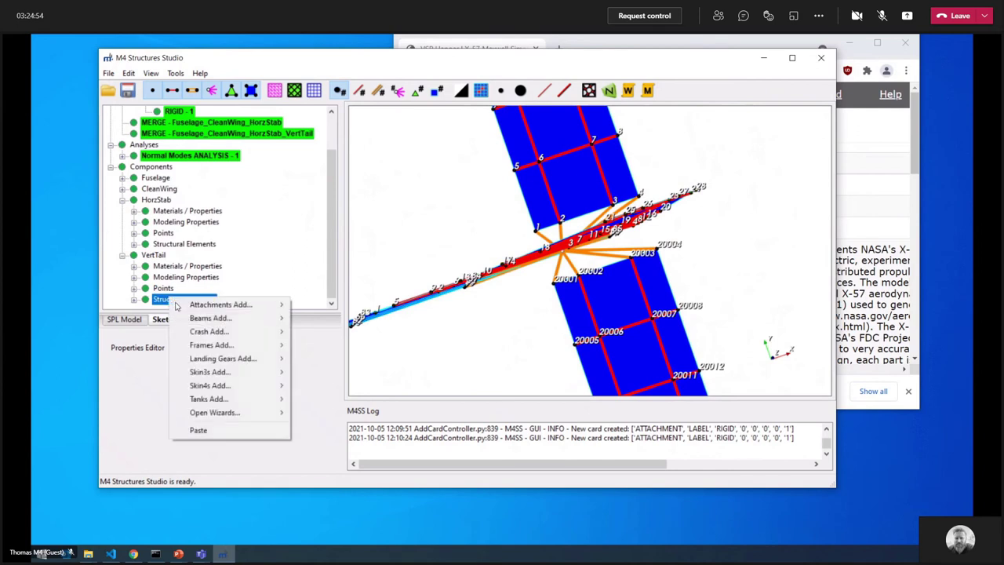
pyautogui.moveTo(222, 309)
pyautogui.click(339, 309)
# - Set the CG of the new VertTail attachment to 332; 0; 67.5
pyautogui.click(216, 276)
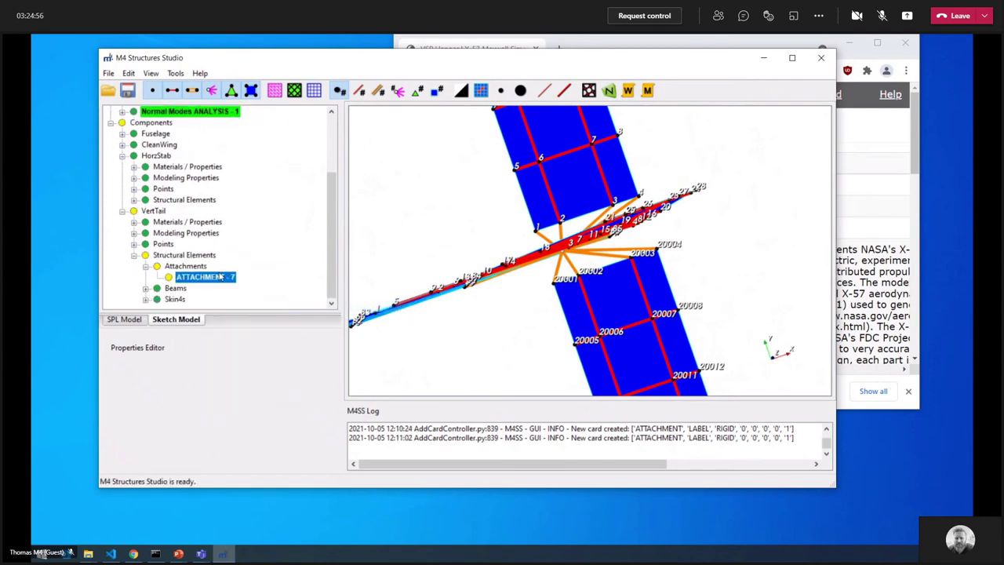
pyautogui.click(191, 424)
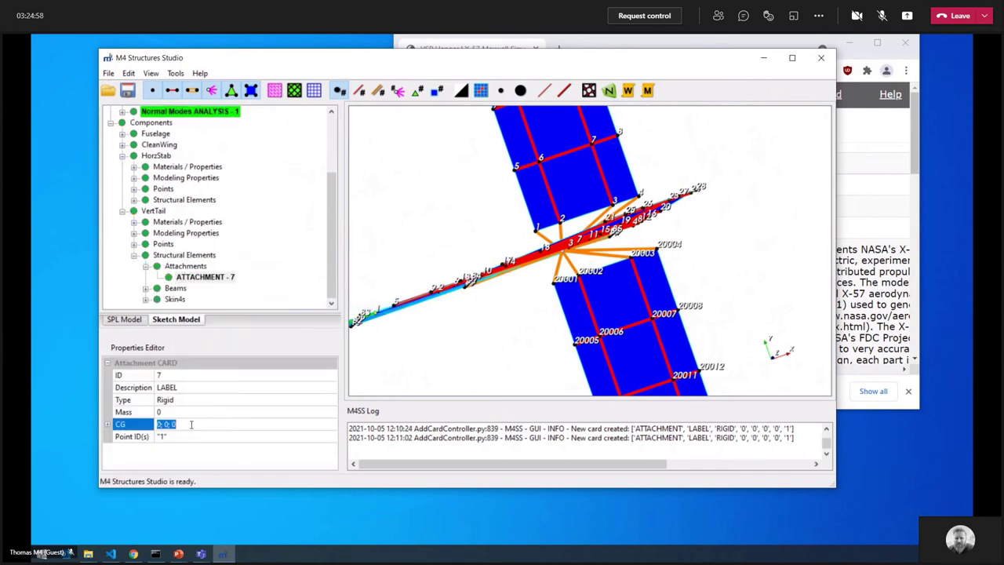
pyautogui.write('332; 0; 67.5')
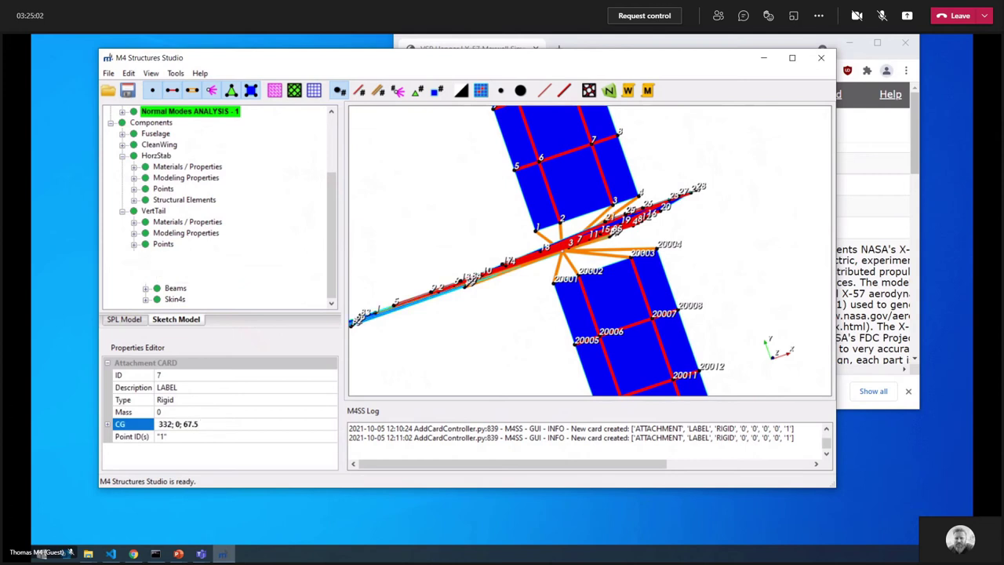
# - Connect the VertTail attachment to points 1, 2, 3 and 4 at the base of the vertical tail
pyautogui.click(306, 436)
pyautogui.click(329, 438)
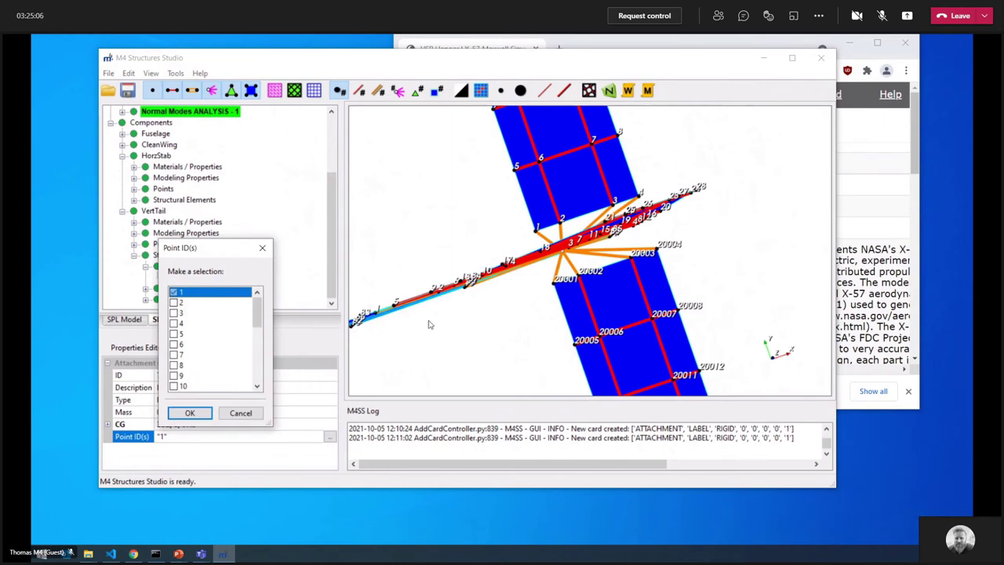
pyautogui.press('Return')
pyautogui.moveTo(631, 350); pyautogui.dragTo(558, 234)
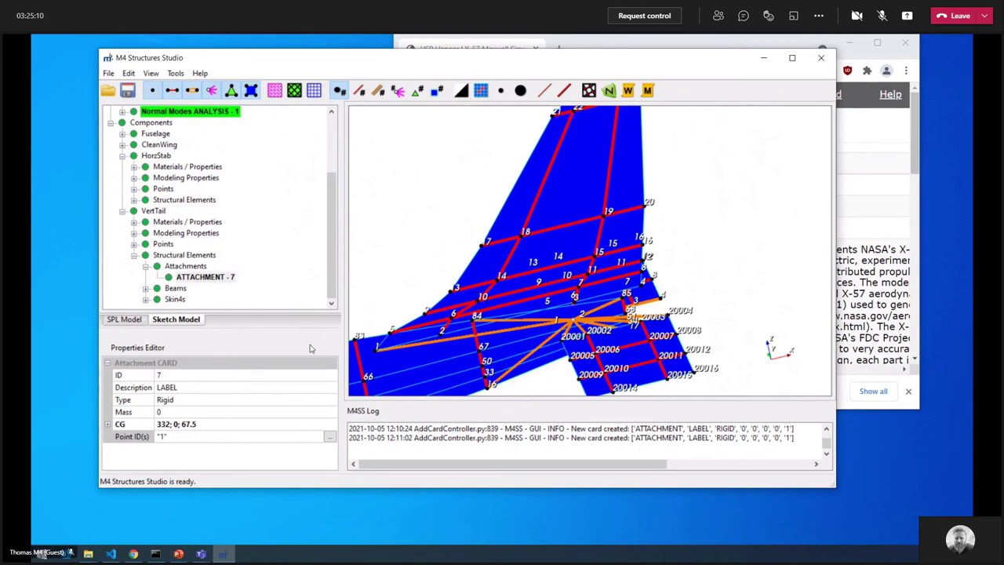
pyautogui.click(329, 436)
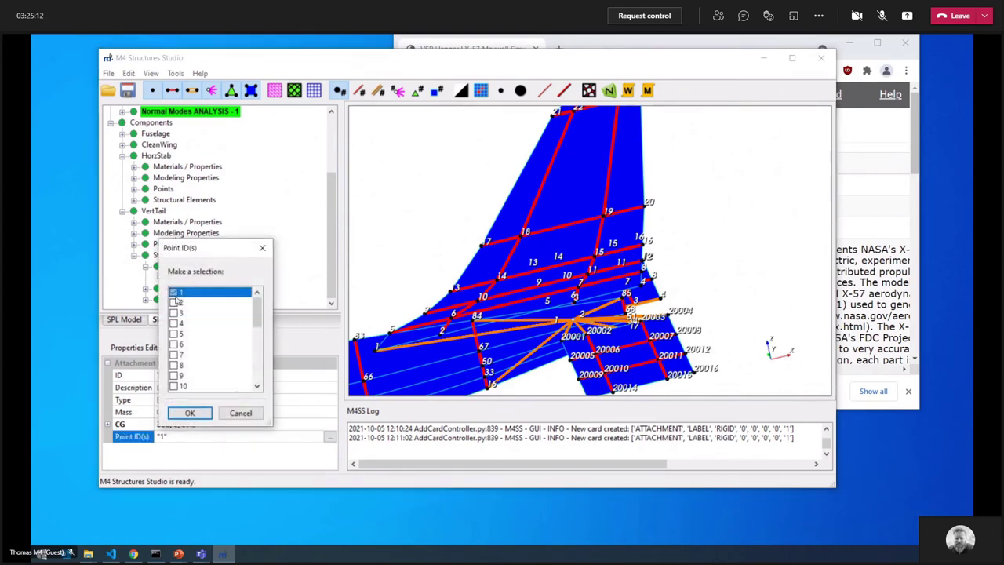
pyautogui.click(175, 302)
pyautogui.click(175, 313)
pyautogui.click(190, 413)
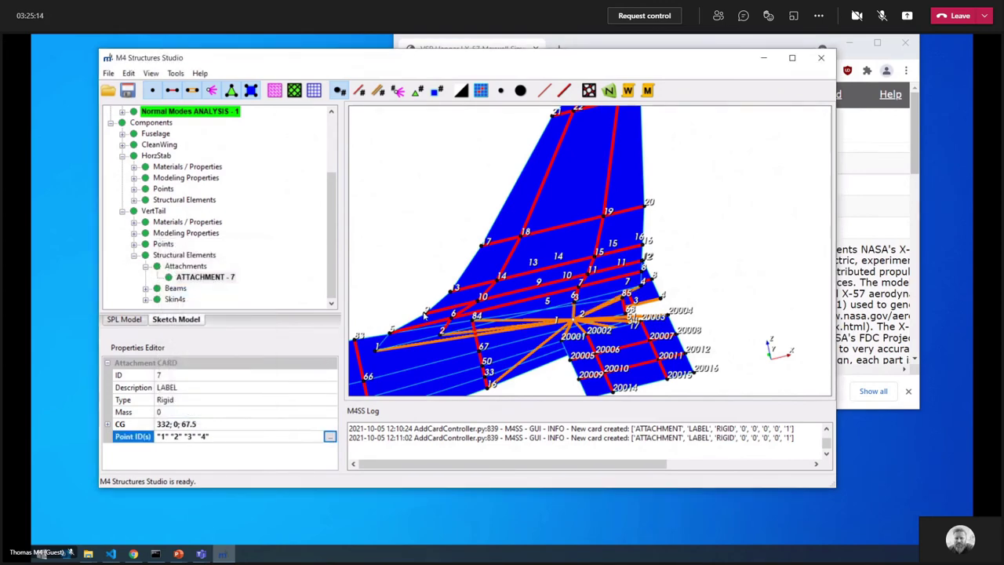
# - Add a rigid stiff spring connection to the Fuselage_CleanWing_HorzStab merge and set its Fuselage attach ID to 5
pyautogui.rightClick(204, 167)
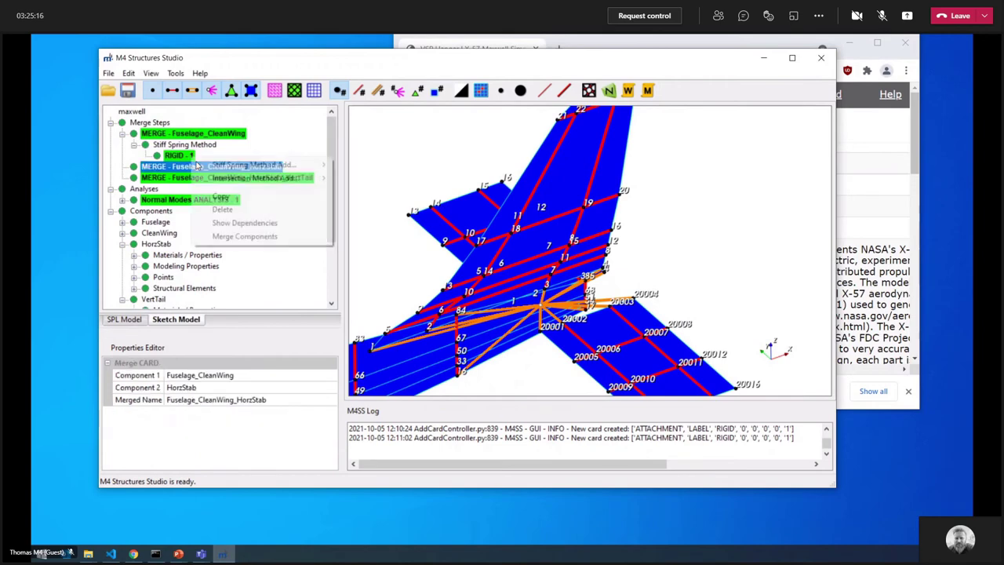
pyautogui.moveTo(264, 167)
pyautogui.click(363, 164)
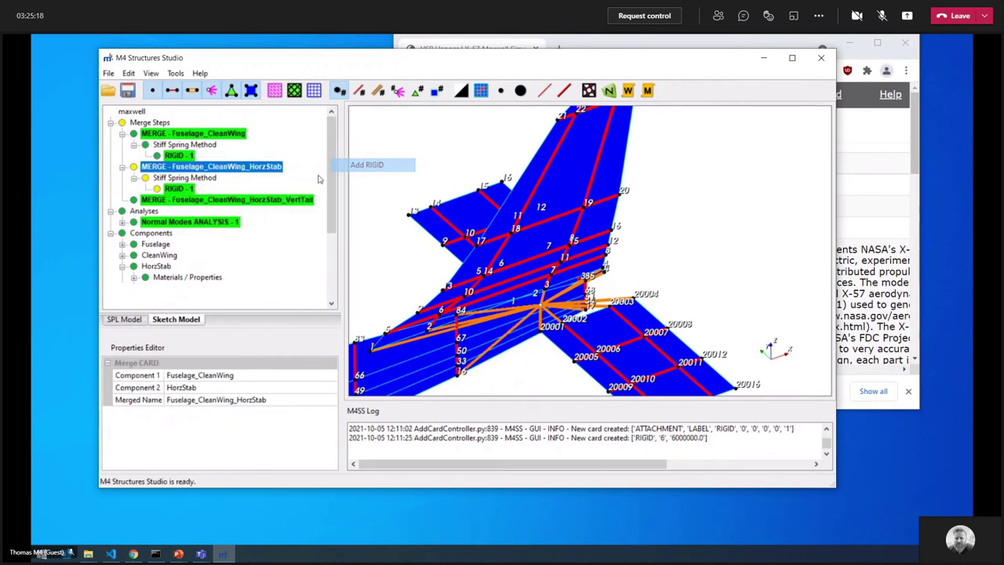
pyautogui.click(206, 412)
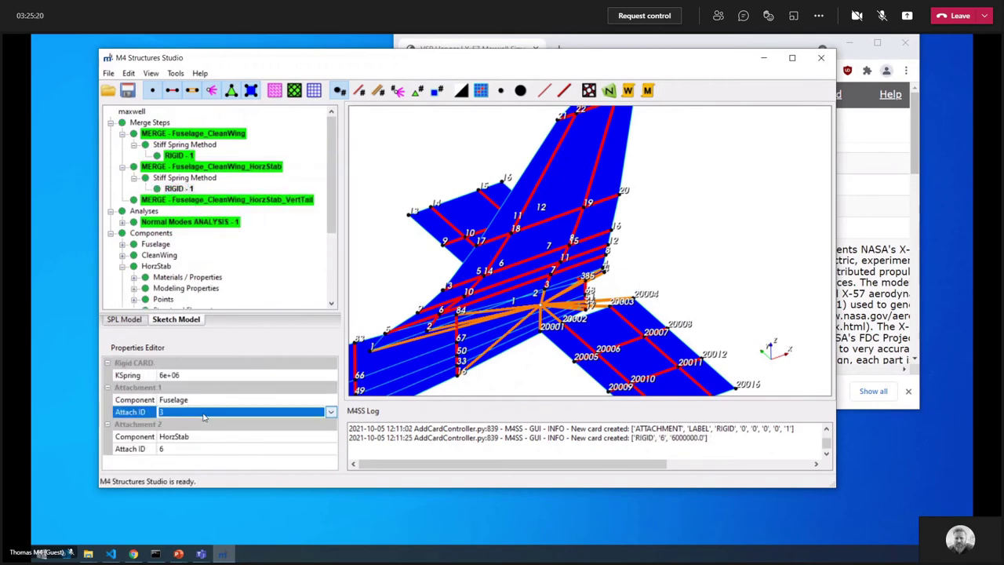
pyautogui.click(203, 414)
pyautogui.click(187, 435)
# - Add a rigid stiff spring connection to the Fuselage_CleanWing_HorzStab_VertTail merge and set its Fuselage attach ID to 5
pyautogui.rightClick(178, 199)
pyautogui.moveTo(242, 204)
pyautogui.click(350, 203)
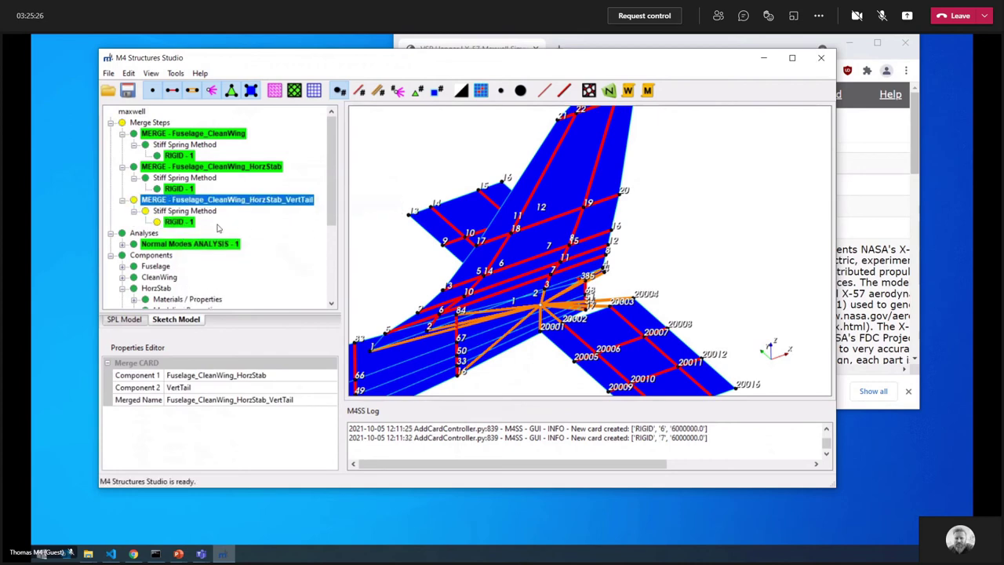
pyautogui.click(182, 222)
pyautogui.click(174, 413)
pyautogui.click(181, 412)
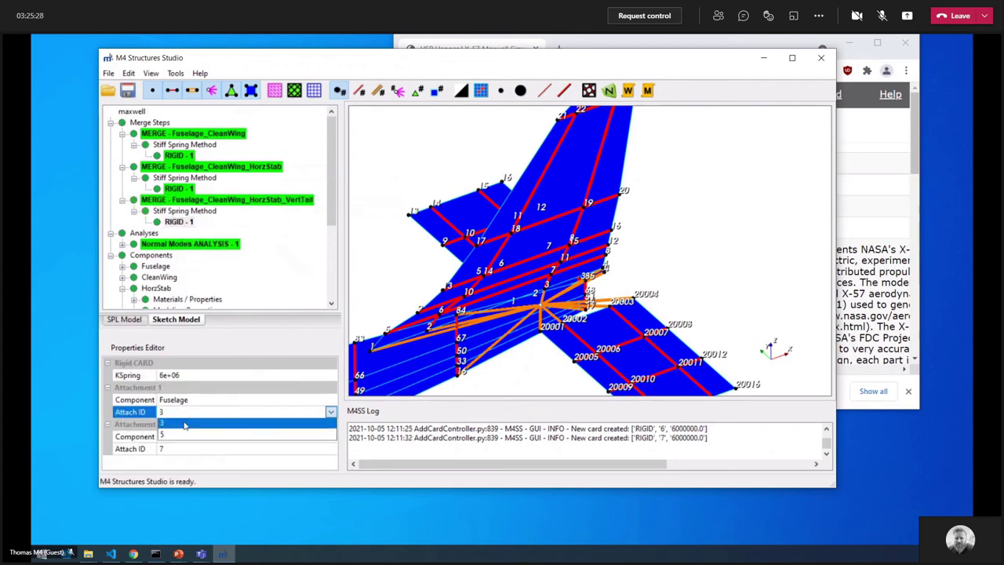
pyautogui.click(177, 440)
pyautogui.click(187, 438)
pyautogui.click(186, 450)
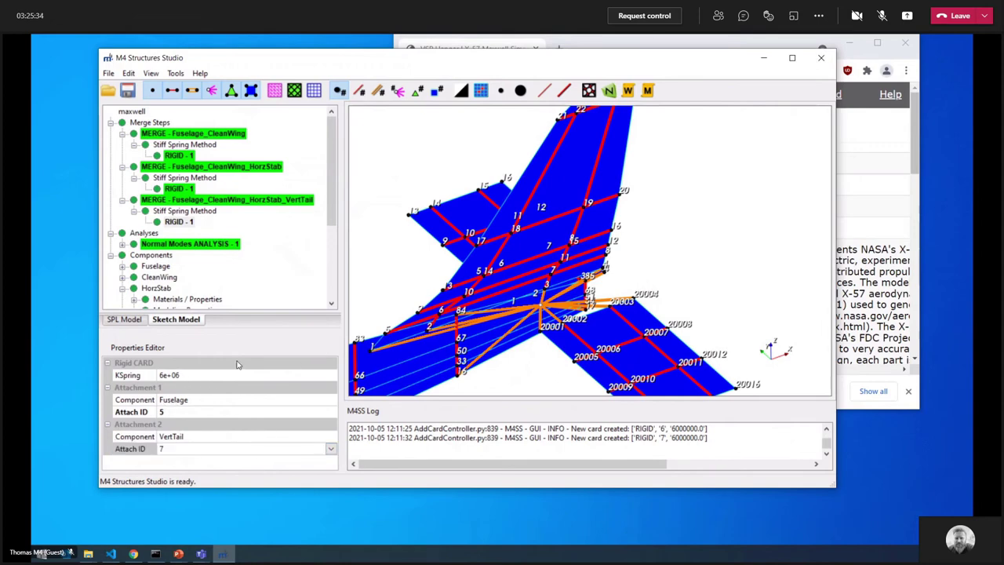
# - Save the maxwell model with its component files
pyautogui.scroll(-2, 570, 220)
pyautogui.hotkey('ctrl', 's')
pyautogui.scroll(-2, 484, 260)
# - Inspect the assembled aircraft, including the wing and tail junctions with the fuselage
pyautogui.moveTo(483, 260); pyautogui.dragTo(596, 203, button='middle')
pyautogui.scroll(-2, 549, 224)
pyautogui.scroll(3, 549, 226)
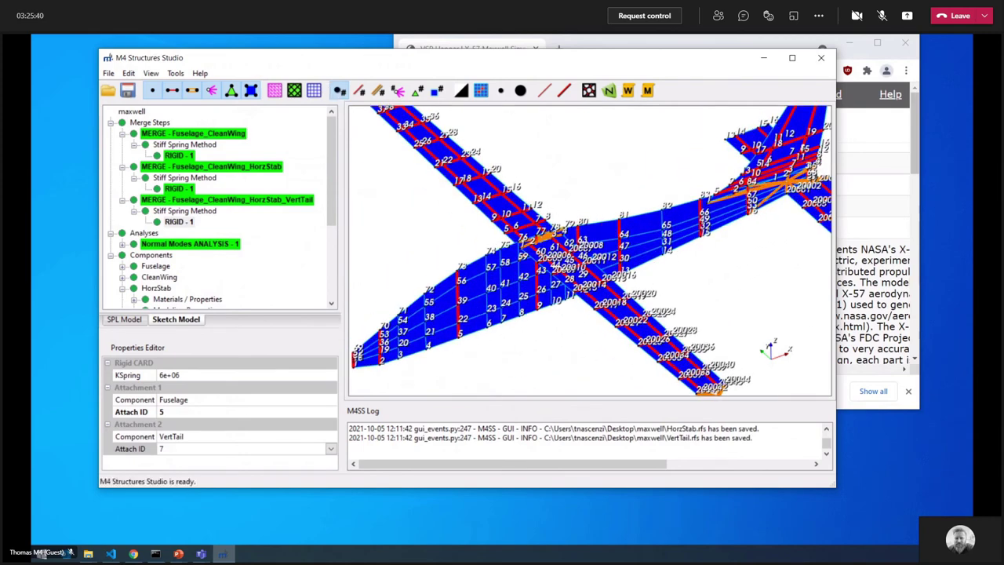
pyautogui.scroll(-3, 595, 345)
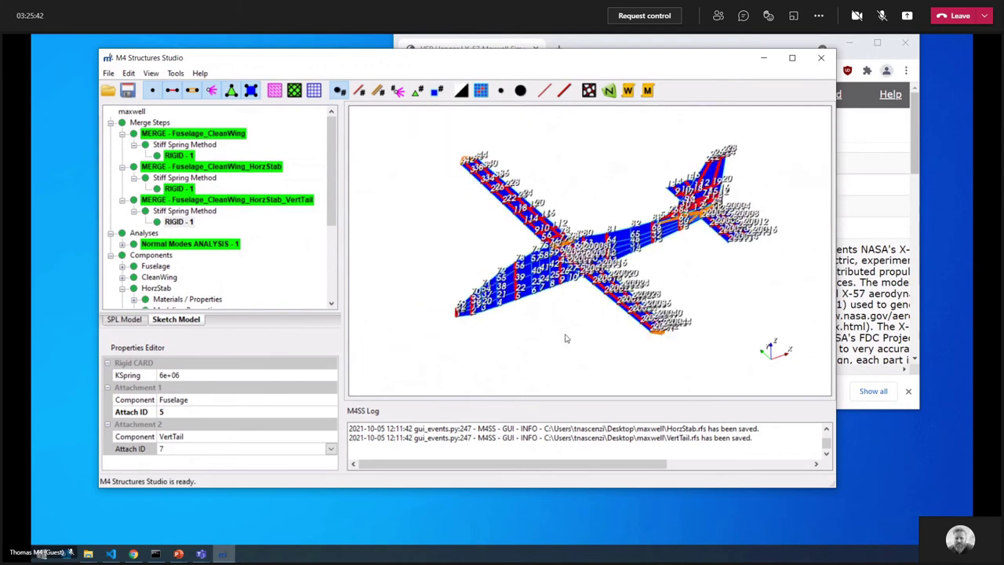
pyautogui.scroll(2, 558, 318)
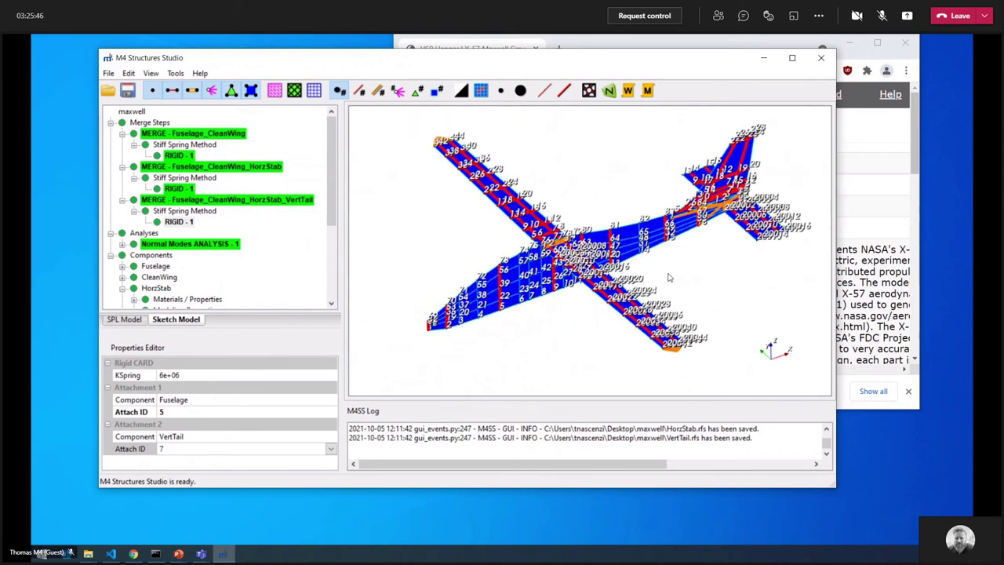
pyautogui.scroll(-3, 240, 278)
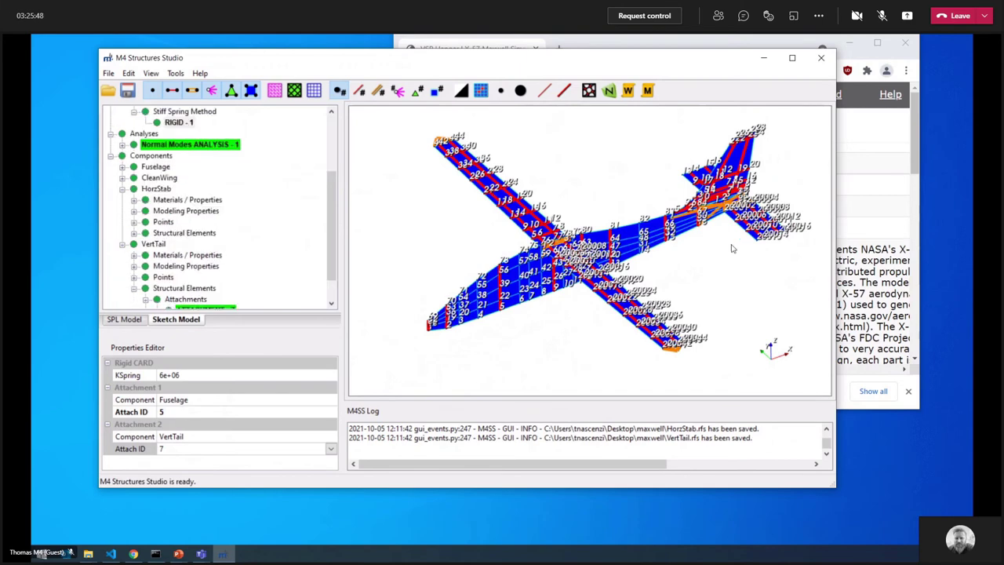
pyautogui.scroll(2, 696, 262)
pyautogui.moveTo(529, 296); pyautogui.dragTo(517, 303, button='middle')
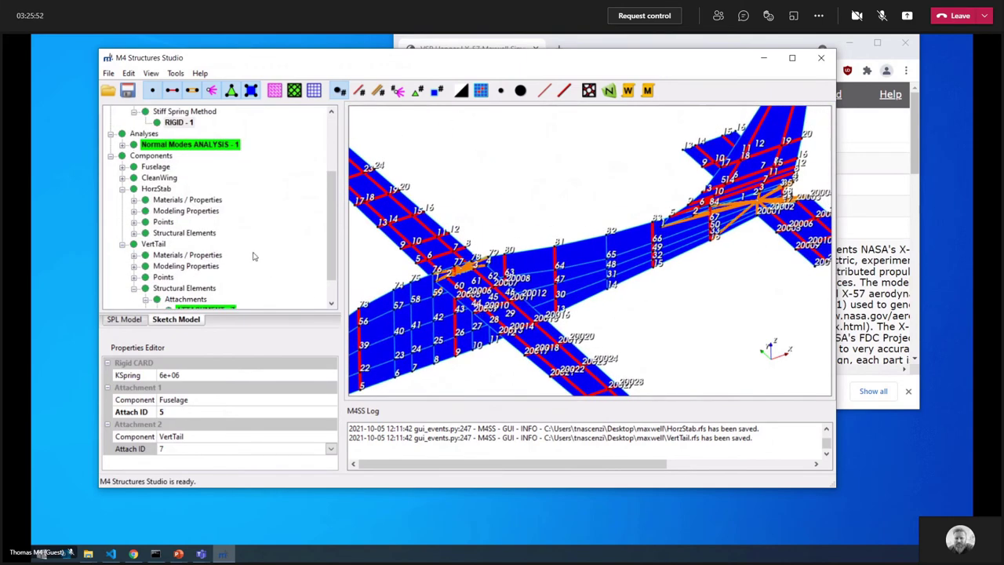
# - Look through the aerodynamic, structural and material element types that can be added to the CleanWing component
pyautogui.click(122, 188)
pyautogui.click(157, 189)
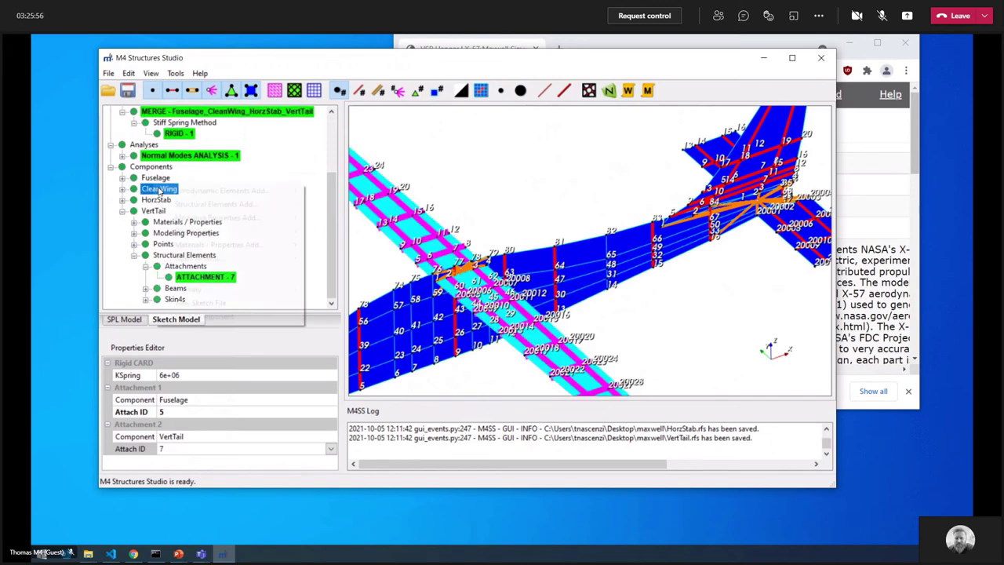
pyautogui.rightClick(157, 188)
pyautogui.moveTo(244, 192)
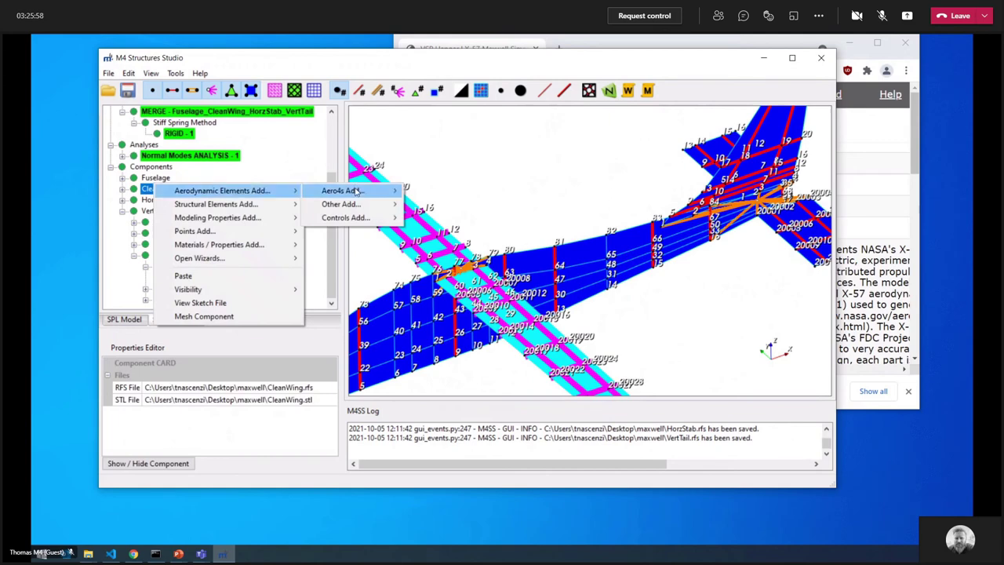
pyautogui.moveTo(355, 195)
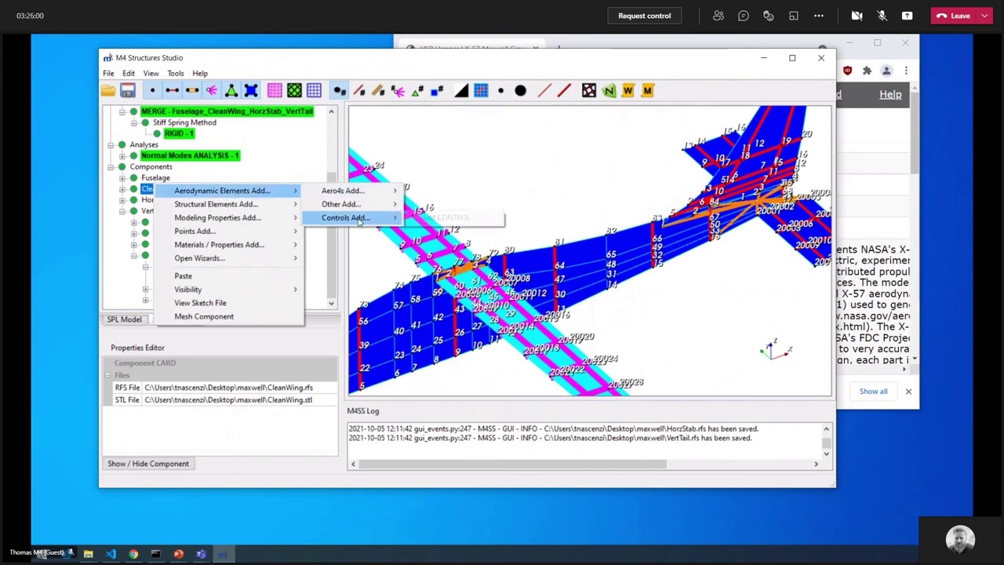
pyautogui.moveTo(359, 222)
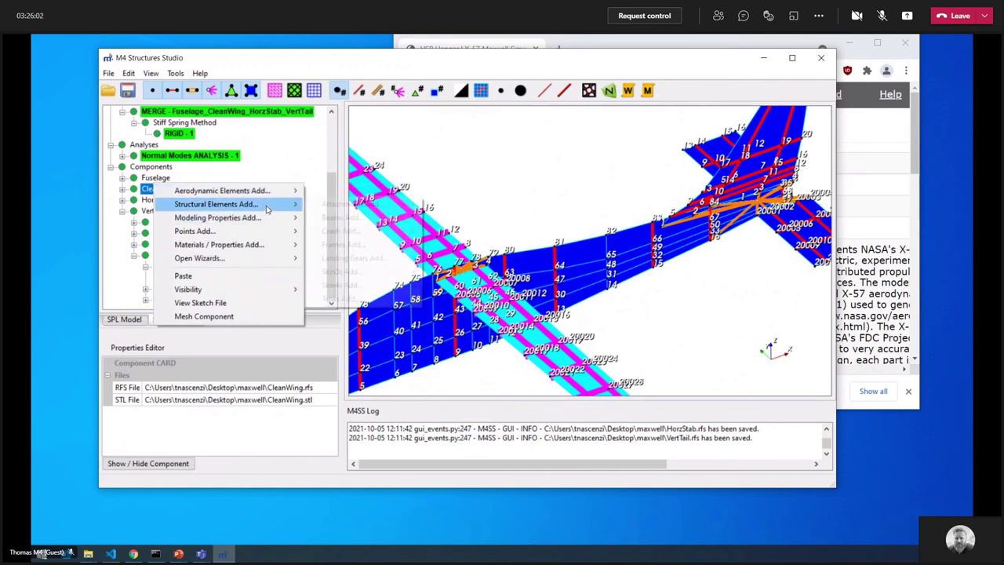
pyautogui.moveTo(267, 207)
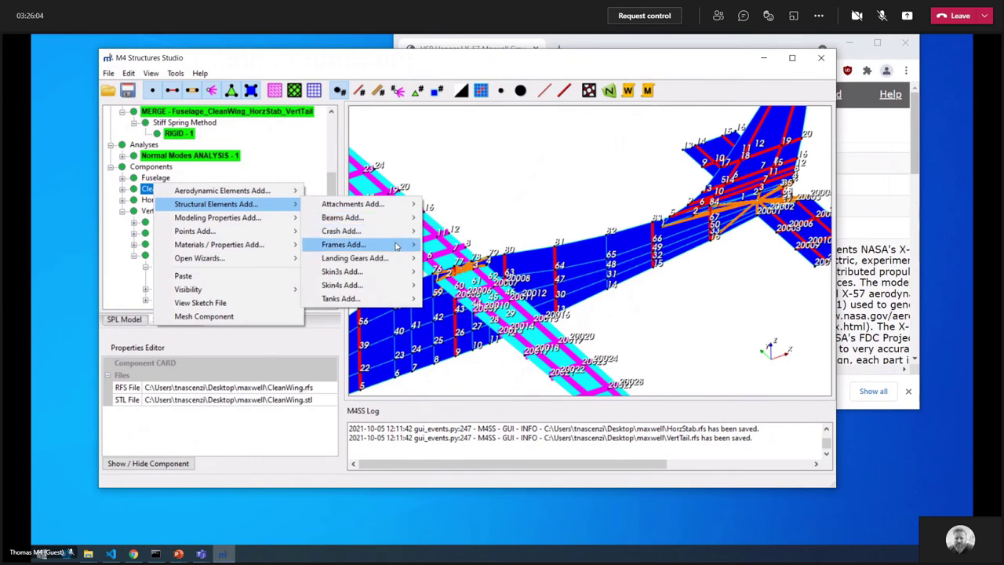
pyautogui.moveTo(385, 303)
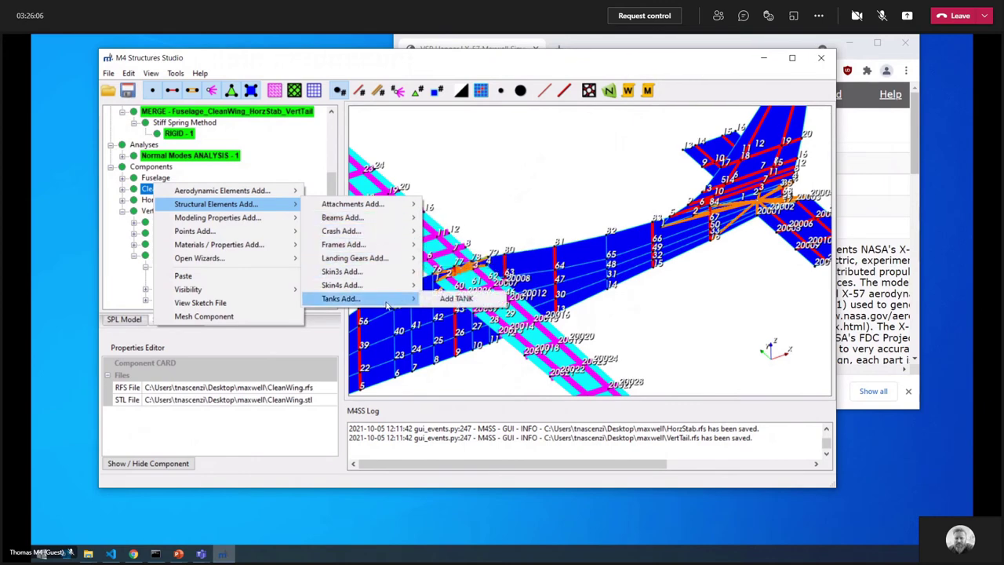
pyautogui.moveTo(255, 248)
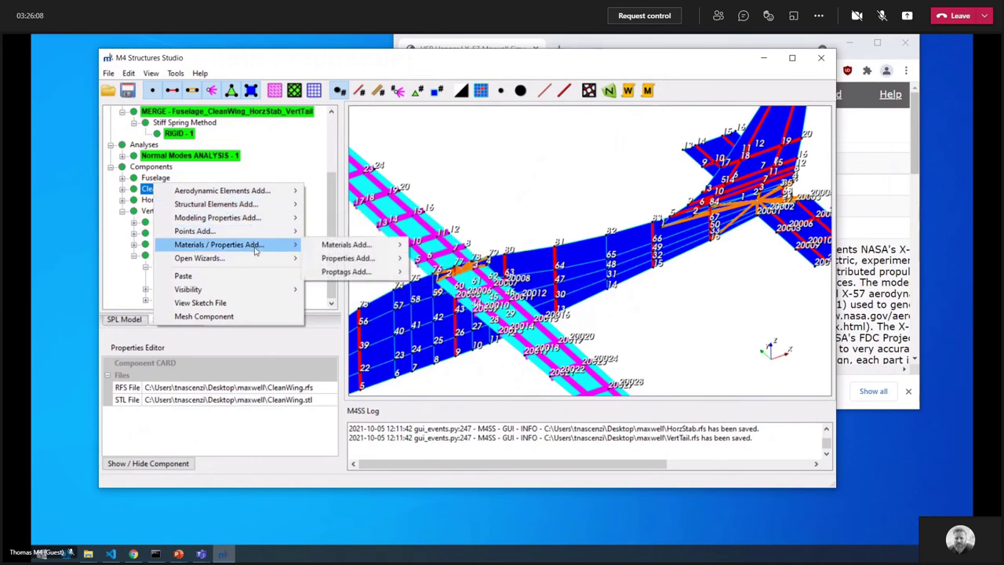
pyautogui.click(533, 140)
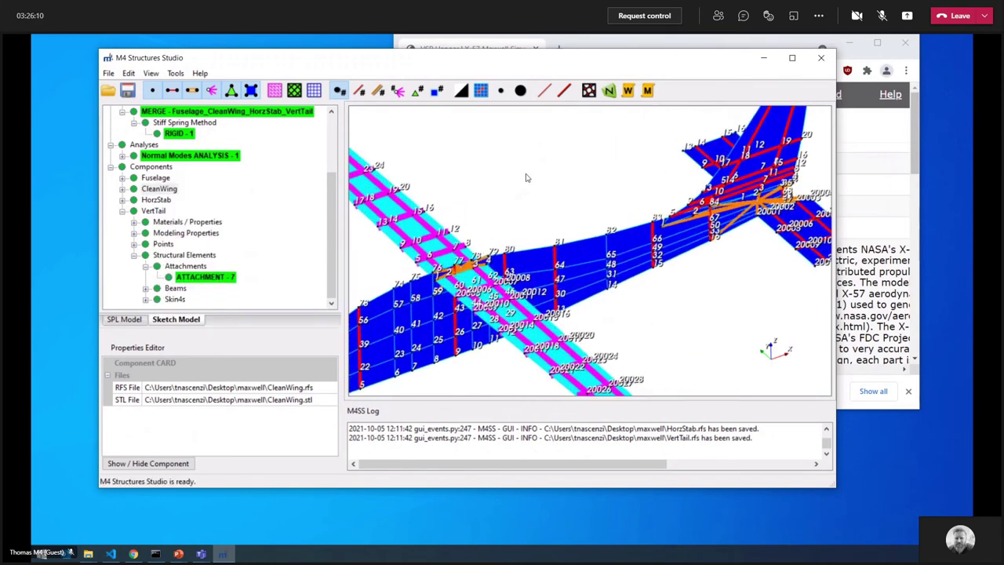
# - Highlight the VertTail component to check it within the whole aircraft
pyautogui.scroll(-3, 527, 177)
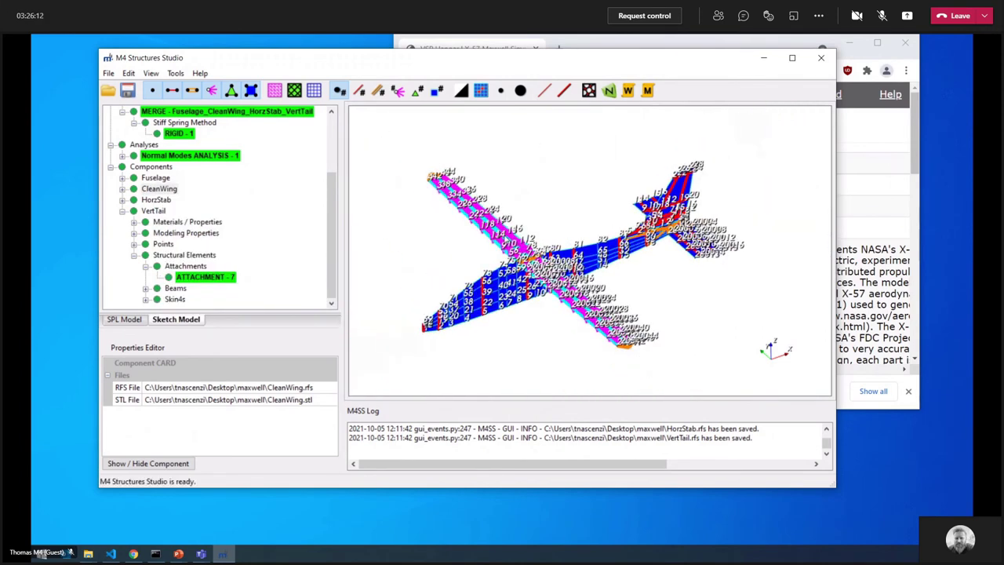
pyautogui.moveTo(510, 246); pyautogui.dragTo(564, 250)
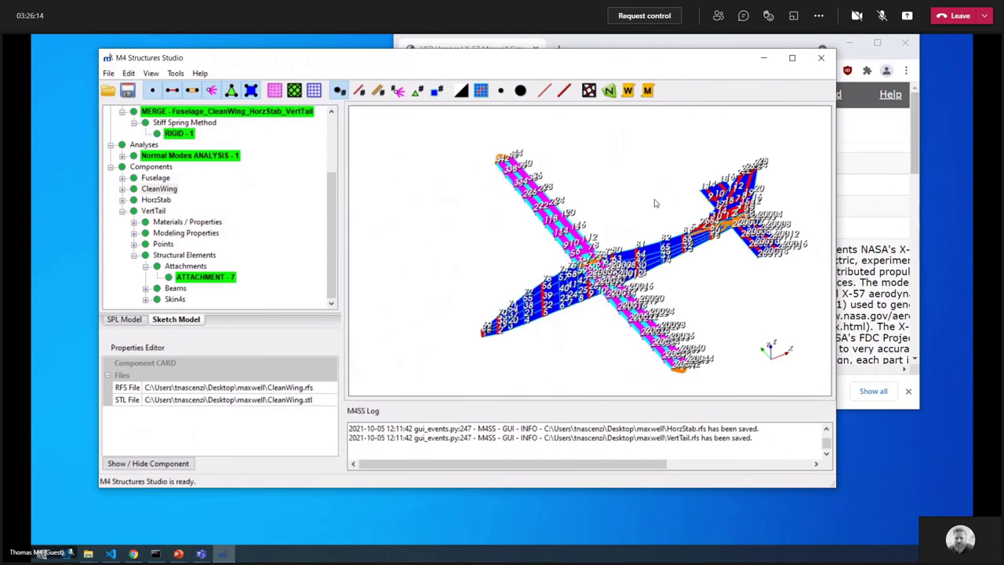
pyautogui.click(156, 211)
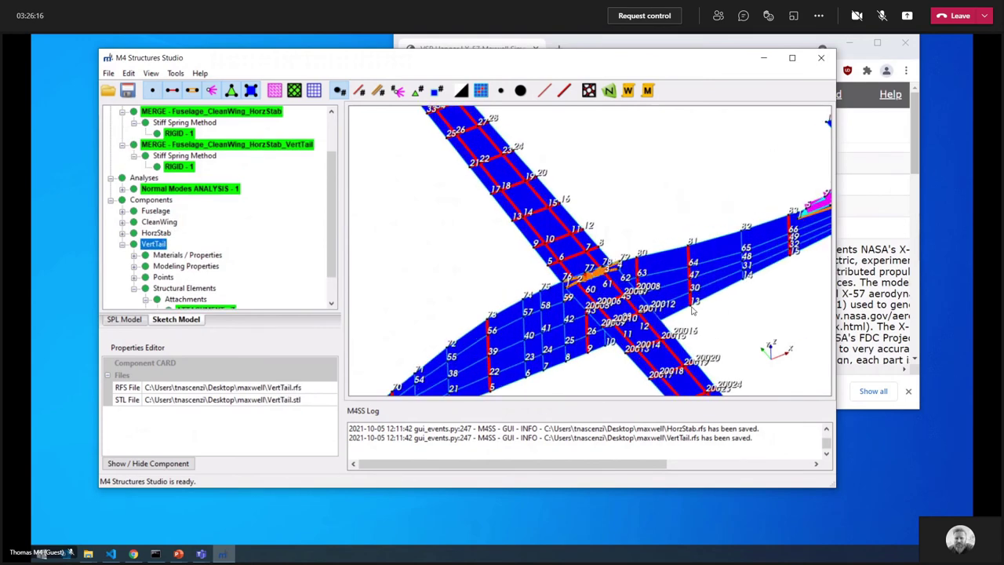
# - Set the number of roots in the Normal Modes case's MODES parameters to 25
pyautogui.click(111, 123)
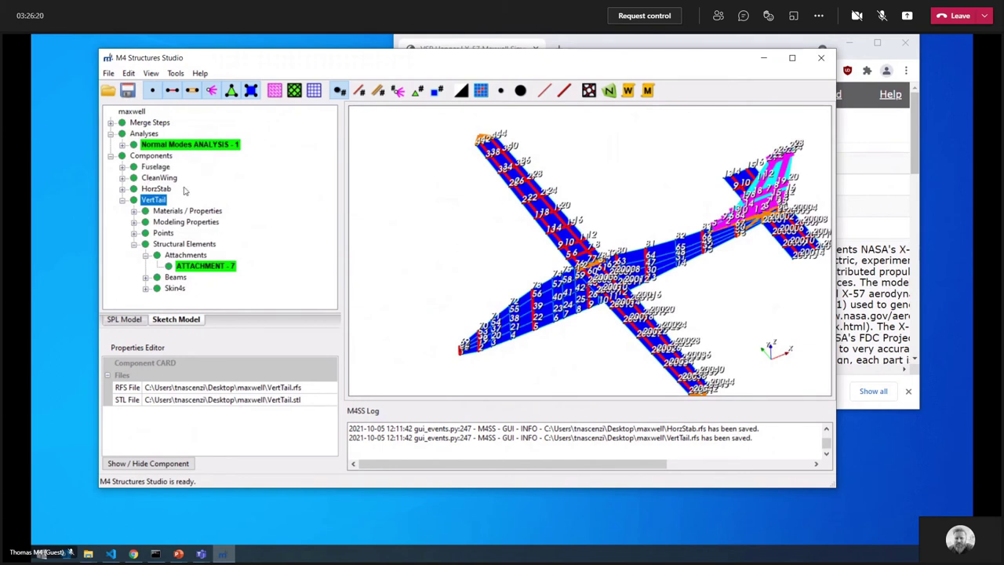
pyautogui.doubleClick(174, 144)
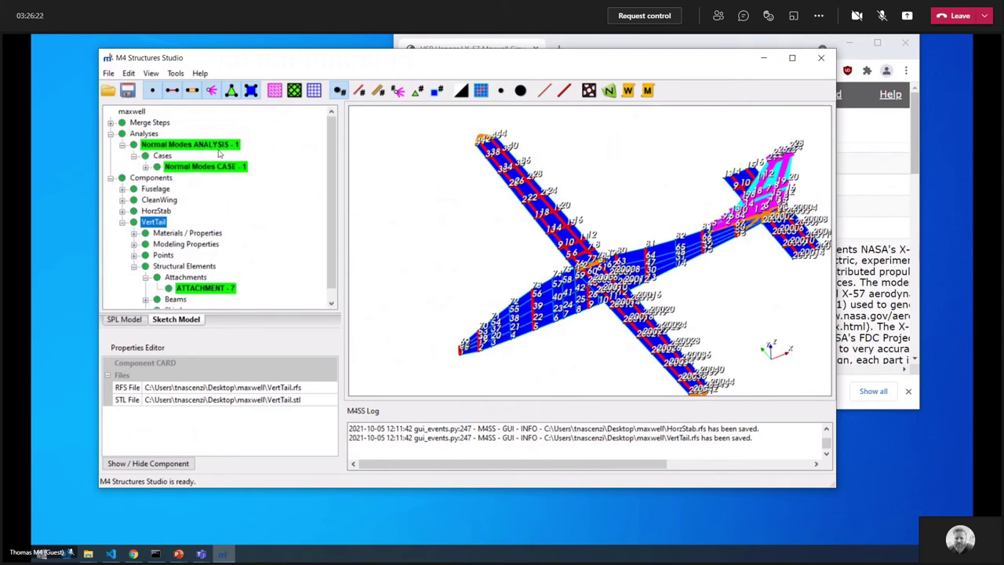
pyautogui.click(145, 167)
pyautogui.click(158, 177)
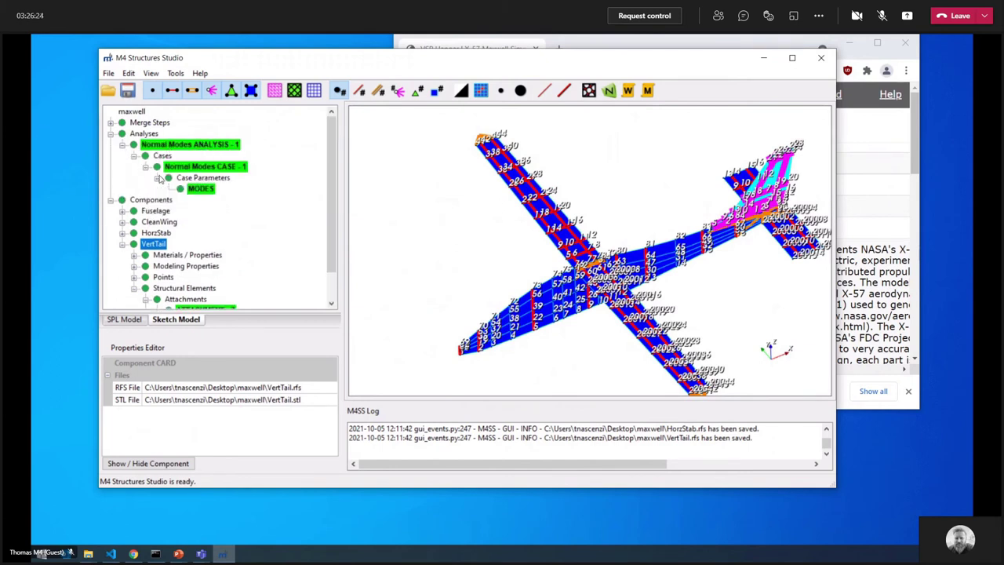
pyautogui.click(199, 190)
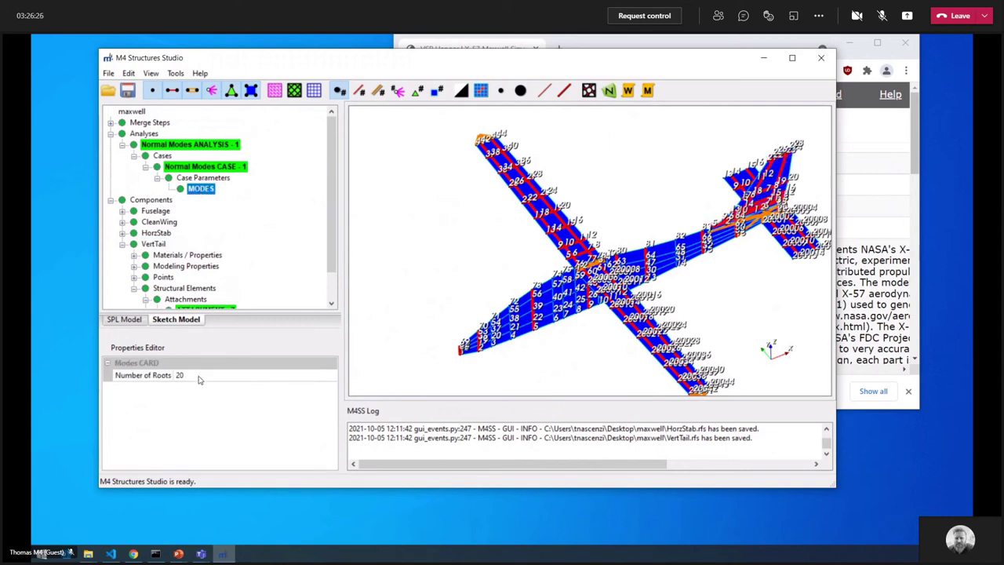
pyautogui.click(198, 374)
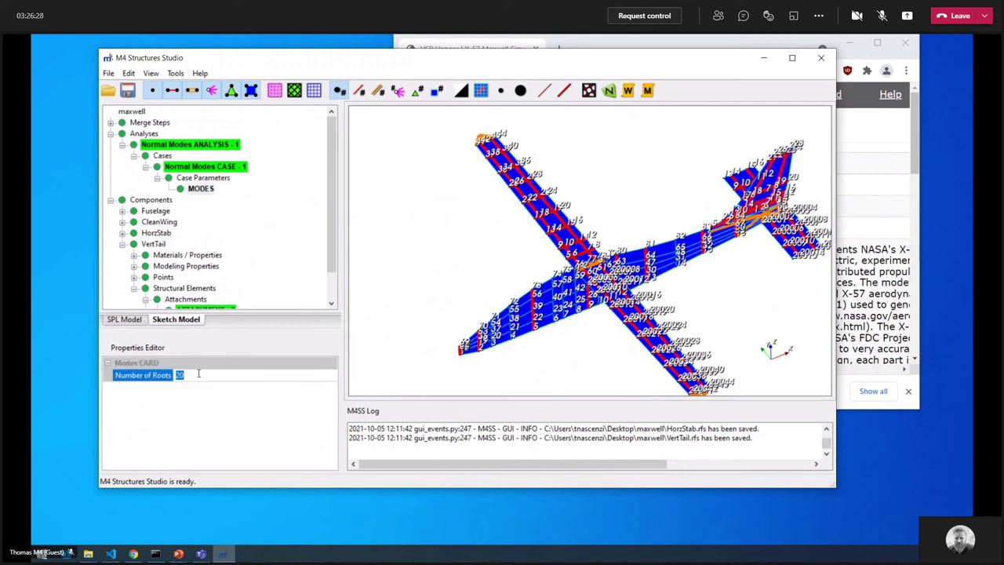
pyautogui.write('25')
pyautogui.press('Return')
# - Add a WTMASS parameter to the Normal Modes analysis
pyautogui.click(196, 146)
pyautogui.rightClick(202, 145)
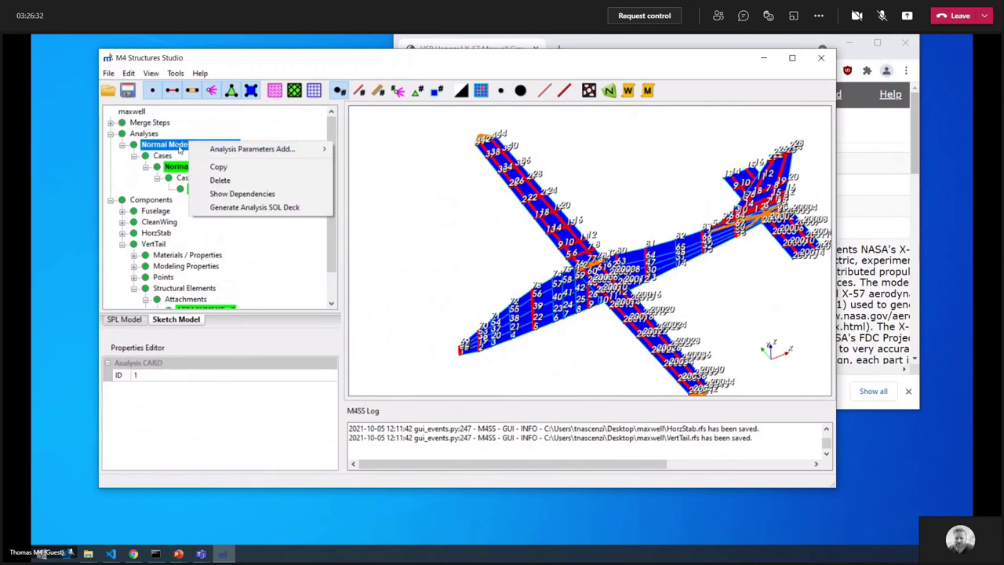
pyautogui.moveTo(239, 152)
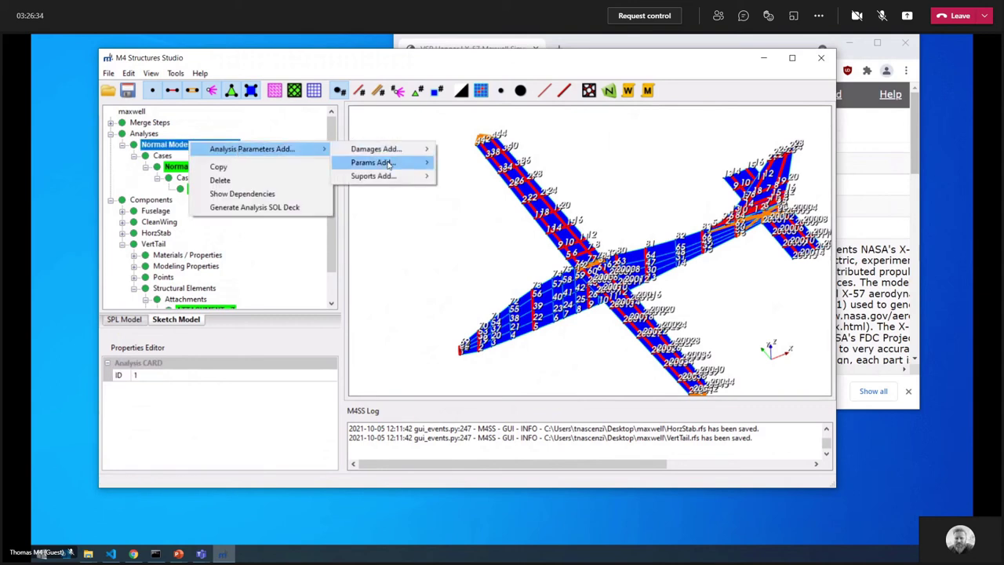
pyautogui.moveTo(392, 162)
pyautogui.click(502, 189)
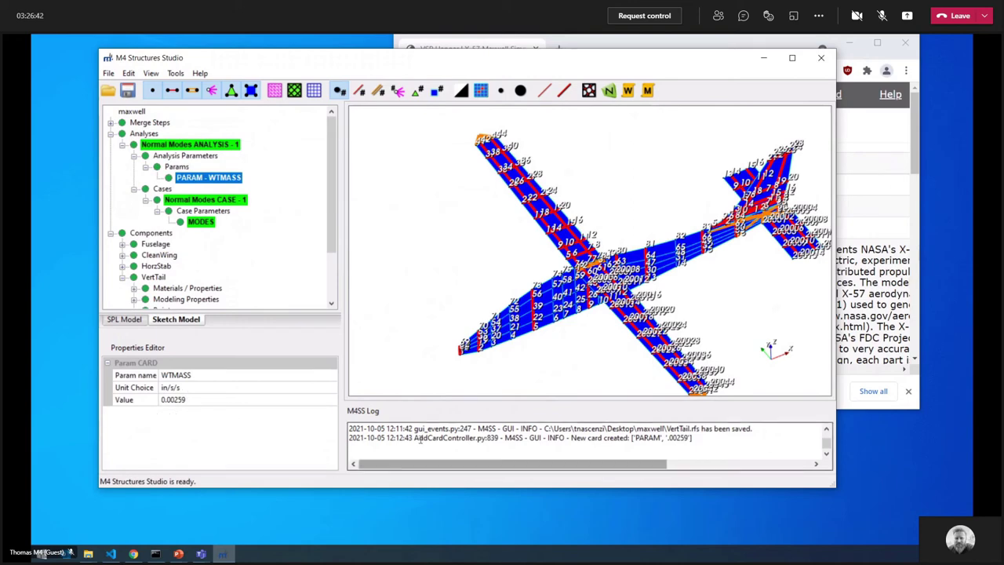
# - Collapse the Analyses and Components branches of the maxwell model tree
pyautogui.scroll(-2, 567, 313)
pyautogui.scroll(1, 567, 314)
pyautogui.moveTo(567, 314); pyautogui.dragTo(530, 320)
pyautogui.scroll(5, 667, 246)
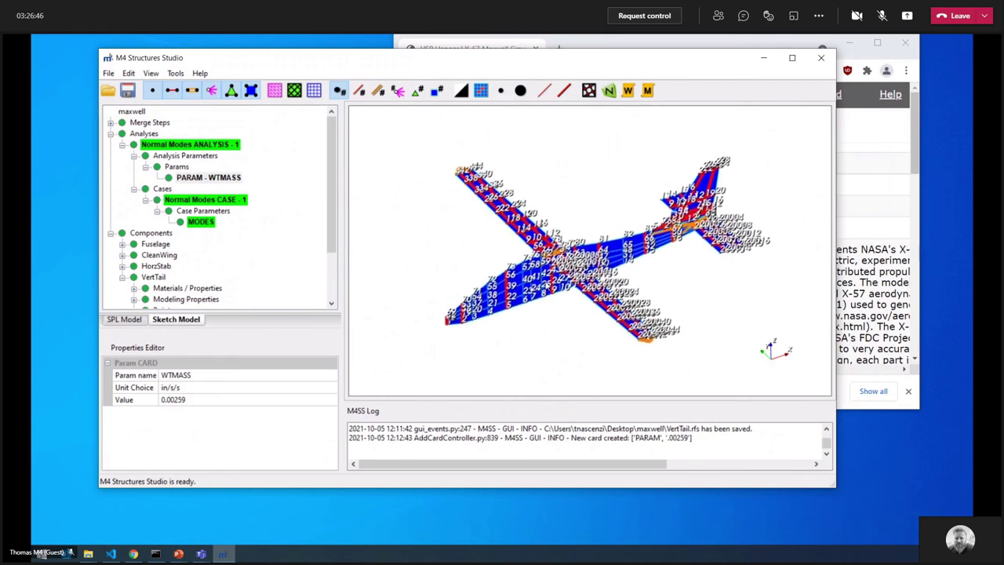
pyautogui.moveTo(668, 245); pyautogui.dragTo(656, 256)
pyautogui.moveTo(656, 256); pyautogui.dragTo(684, 227, button='middle')
pyautogui.click(134, 155)
pyautogui.click(134, 166)
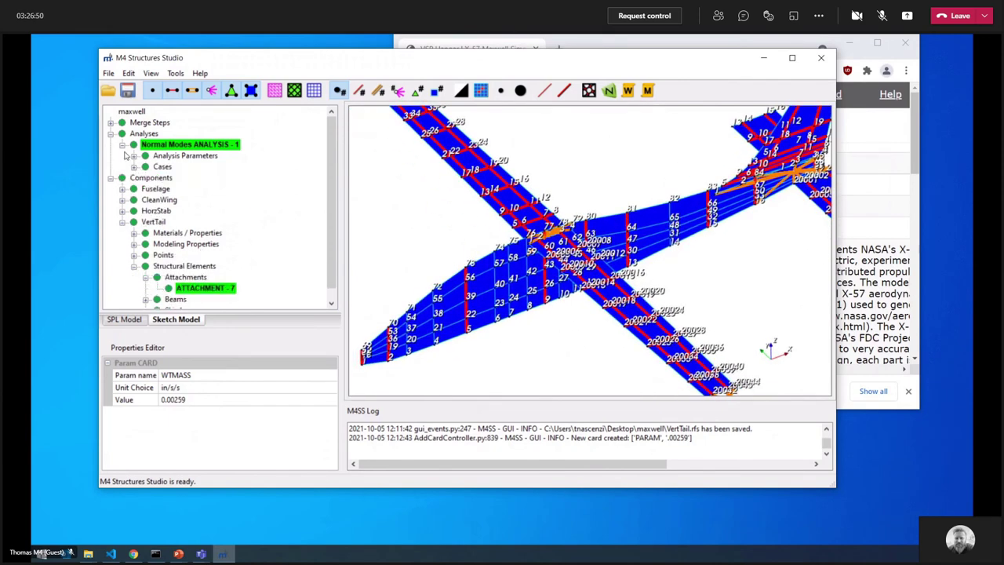
pyautogui.click(122, 144)
pyautogui.click(111, 133)
pyautogui.click(110, 144)
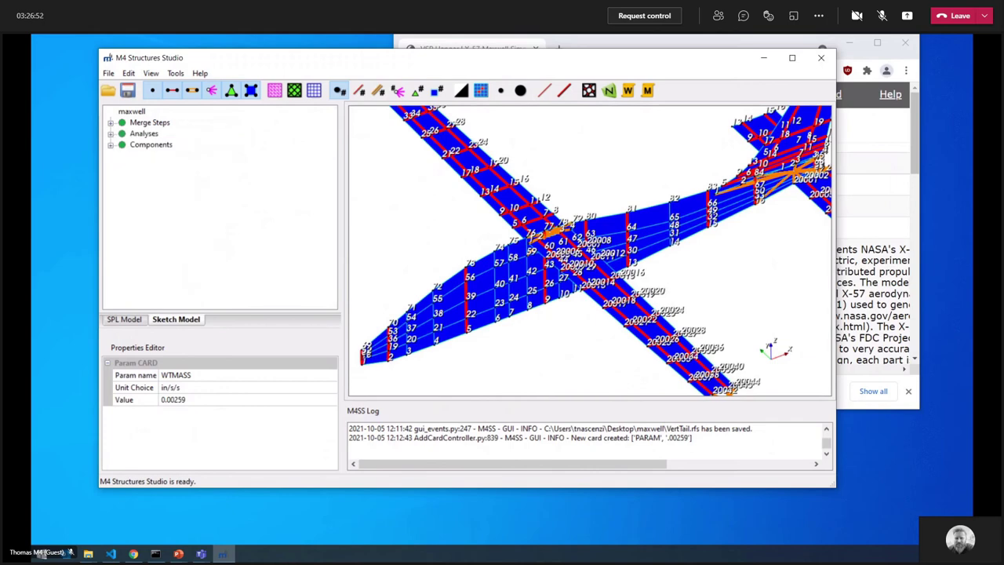
# - Set the mesh size in the Fuselage component's modeling properties to 20
pyautogui.hotkey('alt', 'Tab')
pyautogui.scroll(-2, 611, 369)
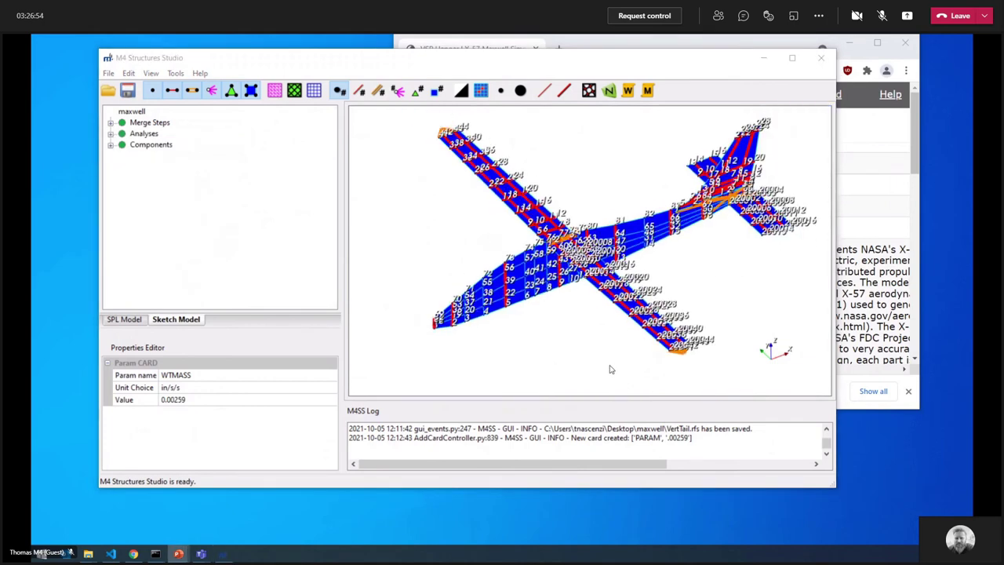
pyautogui.moveTo(591, 361); pyautogui.dragTo(562, 314)
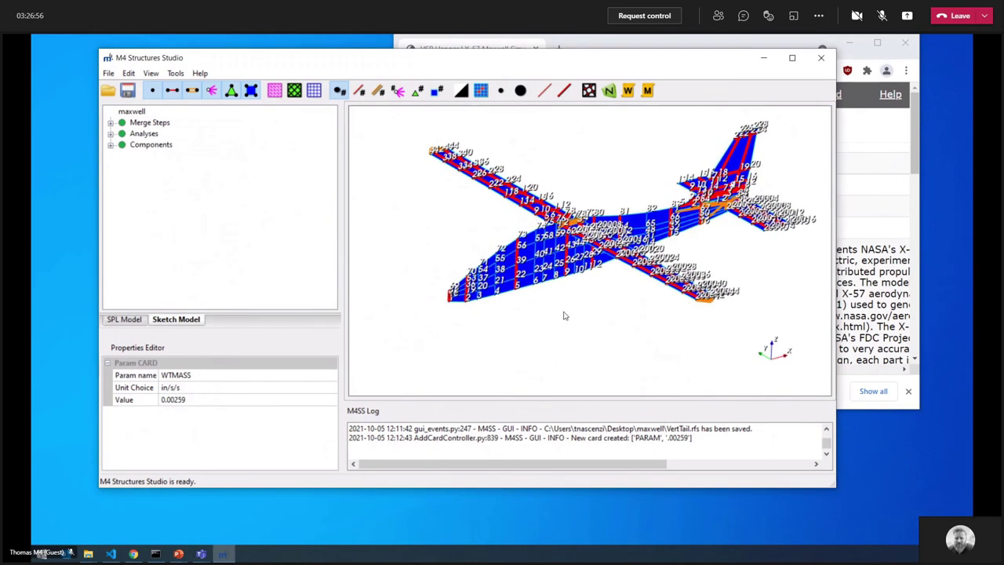
pyautogui.click(110, 145)
pyautogui.click(122, 155)
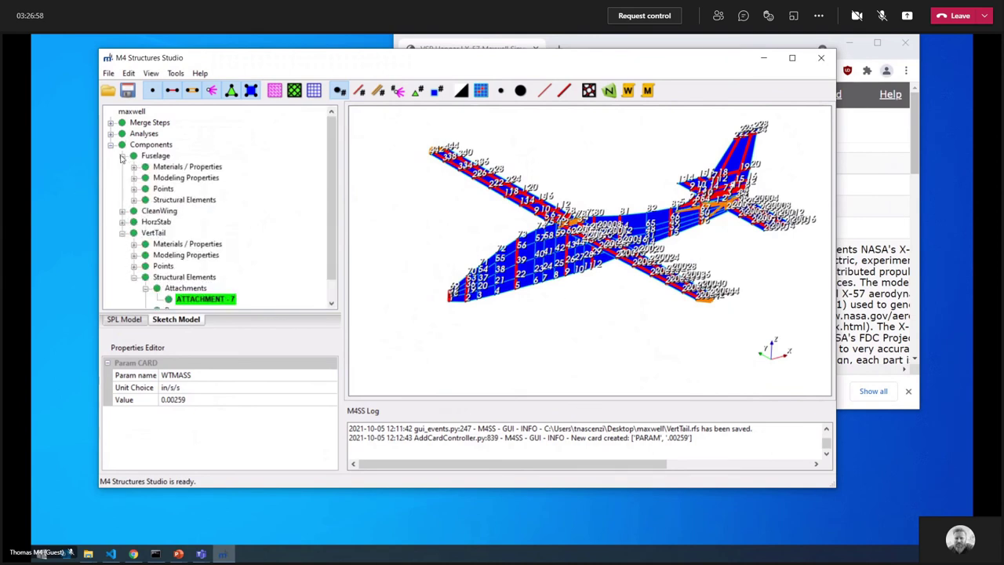
pyautogui.click(134, 178)
pyautogui.click(181, 200)
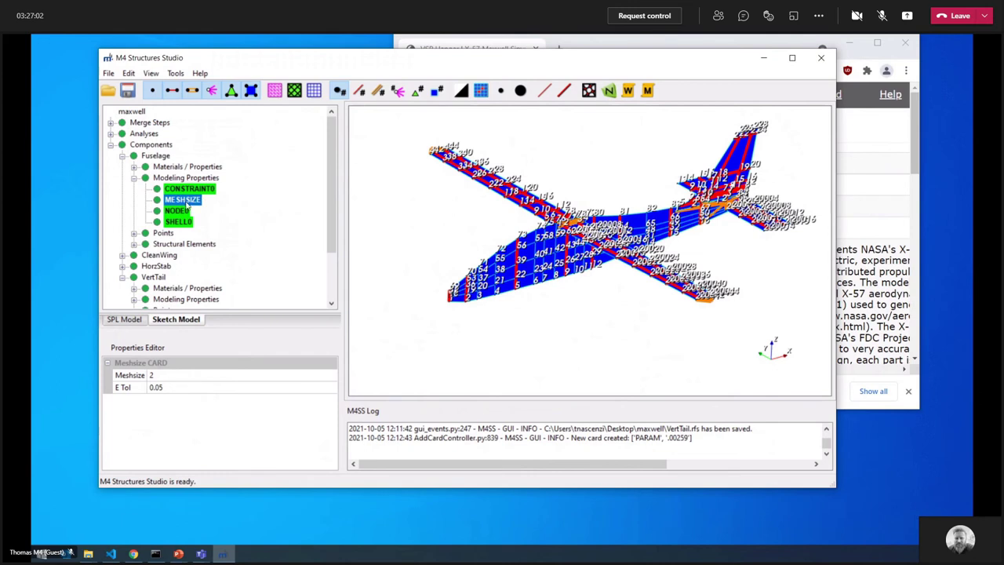
pyautogui.click(168, 377)
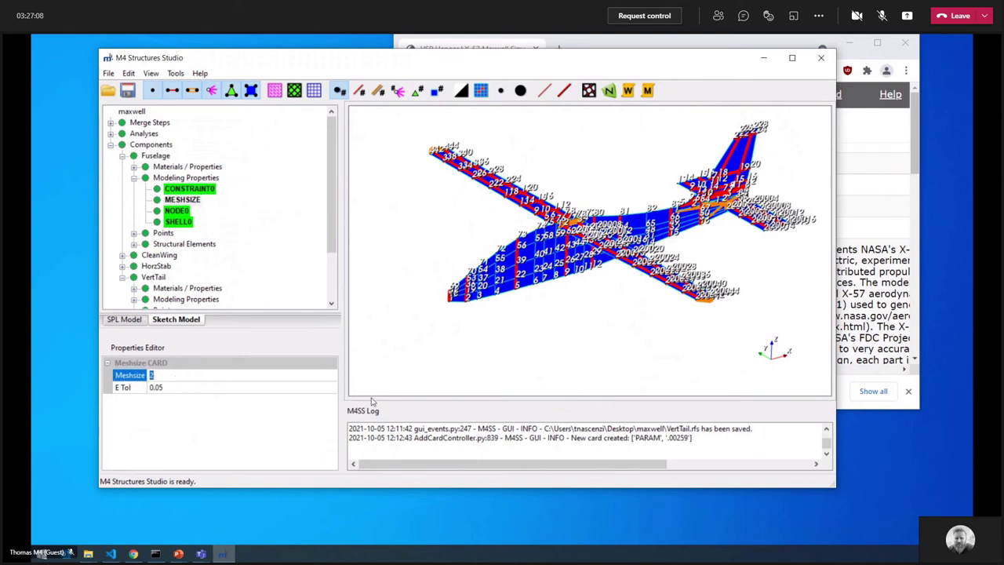
pyautogui.write('20')
# - Set the mesh size in the CleanWing component's modeling properties to 20
pyautogui.click(122, 155)
pyautogui.click(124, 167)
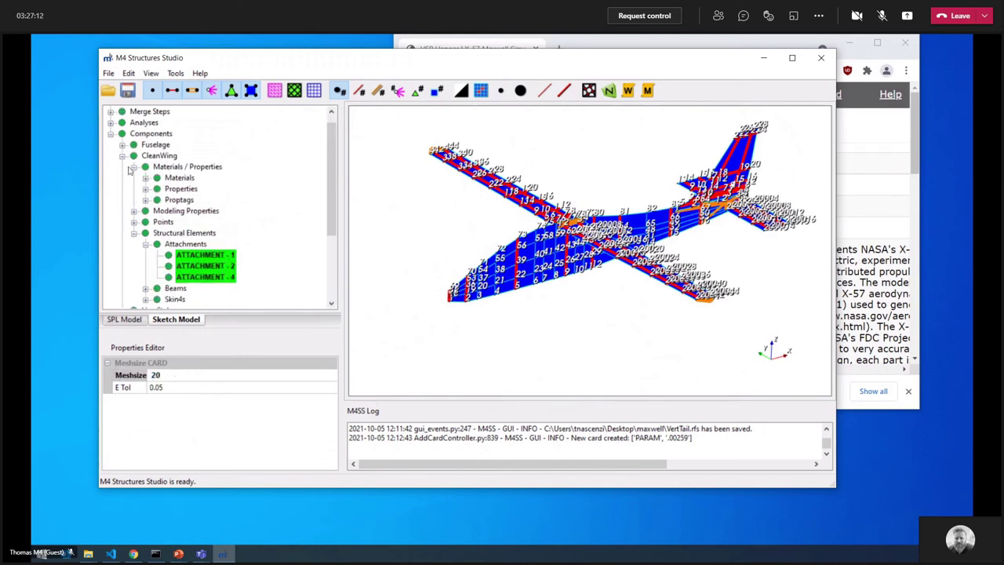
pyautogui.click(135, 167)
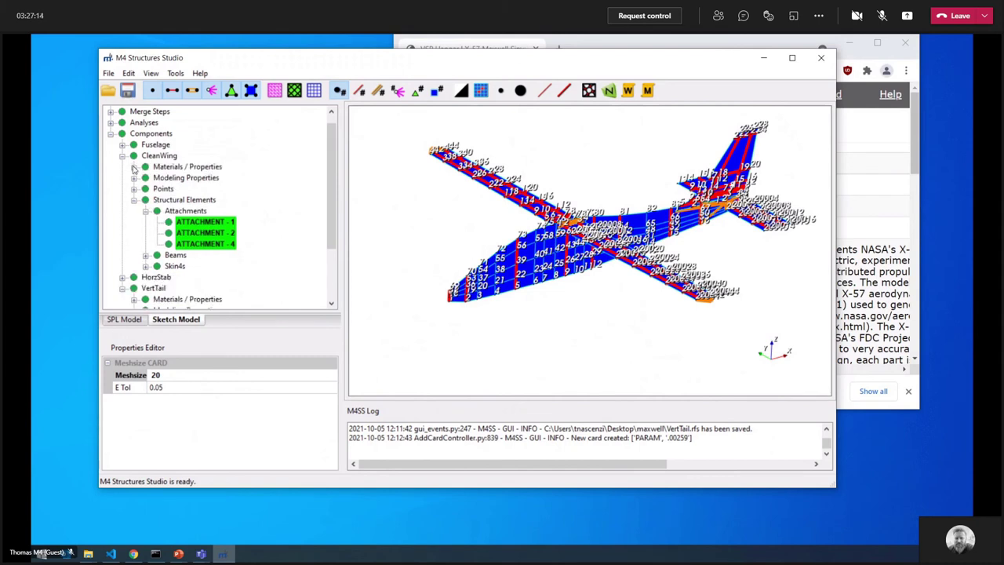
pyautogui.click(146, 178)
pyautogui.click(134, 178)
pyautogui.click(176, 200)
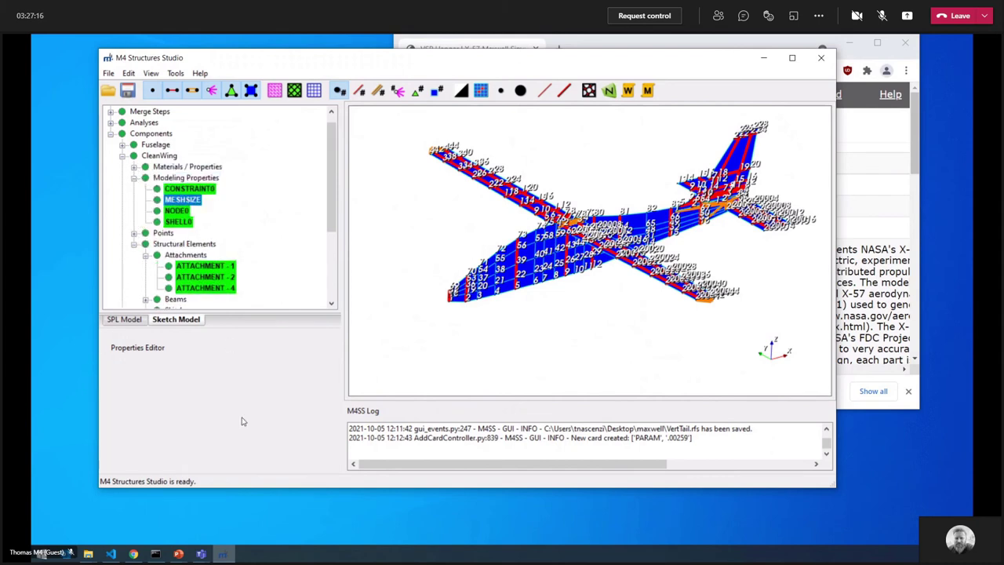
pyautogui.click(186, 377)
pyautogui.click(155, 375)
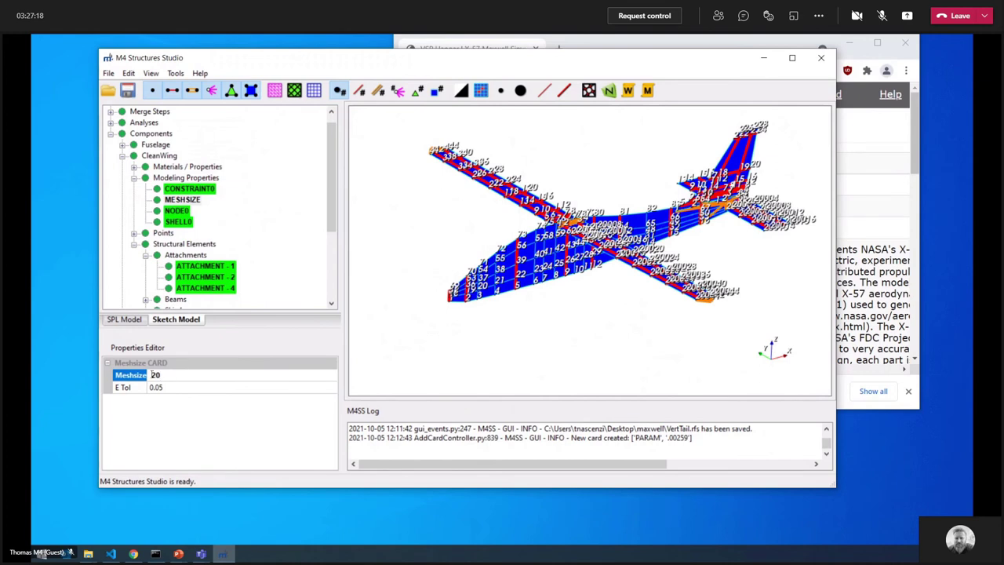
pyautogui.click(134, 178)
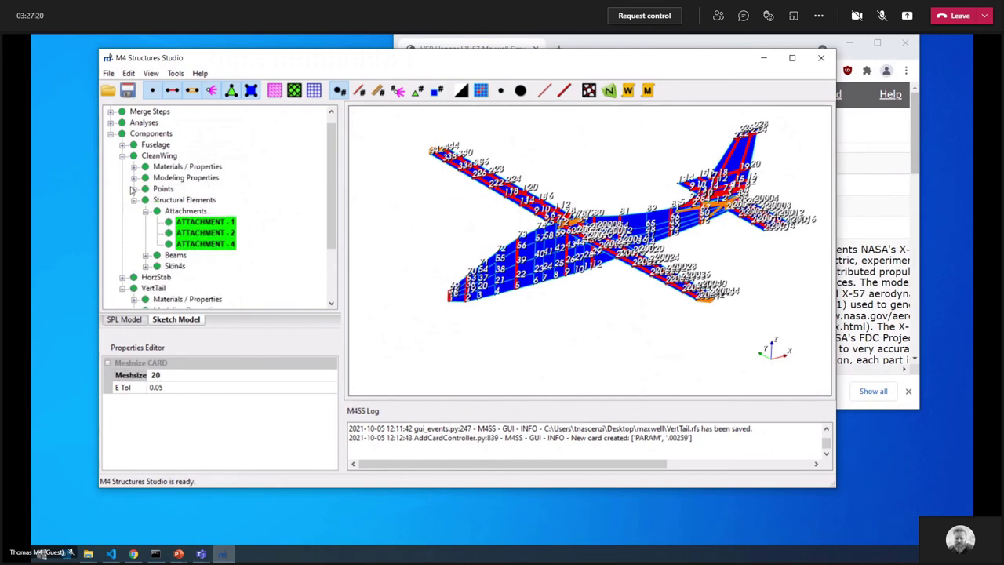
# - Set the mesh size in the HorzStab component's modeling properties to 20
pyautogui.click(123, 156)
pyautogui.click(123, 178)
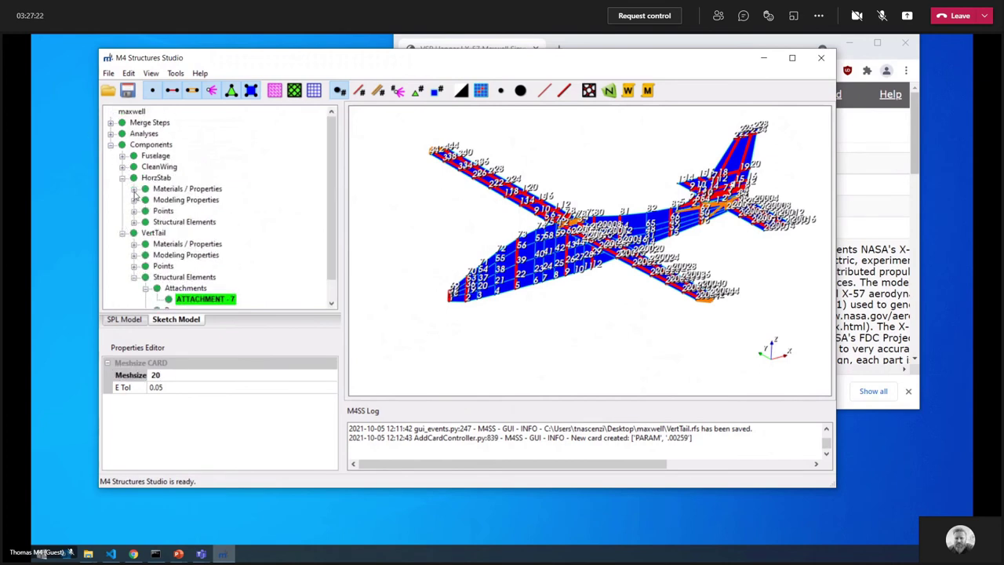
pyautogui.click(134, 200)
pyautogui.click(174, 375)
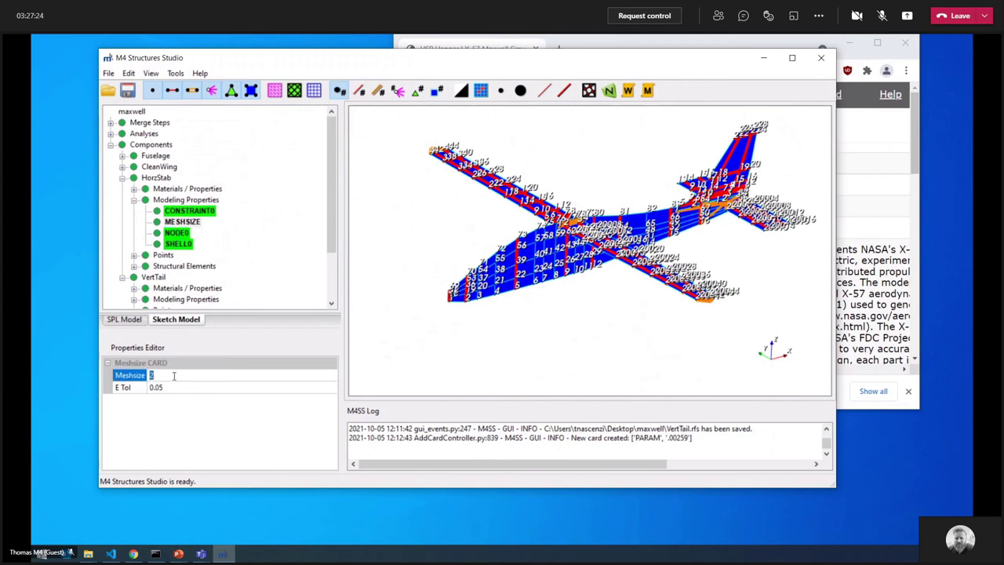
pyautogui.press('Return')
# - Set the mesh size in the VertTail component's modeling properties to 20
pyautogui.click(122, 178)
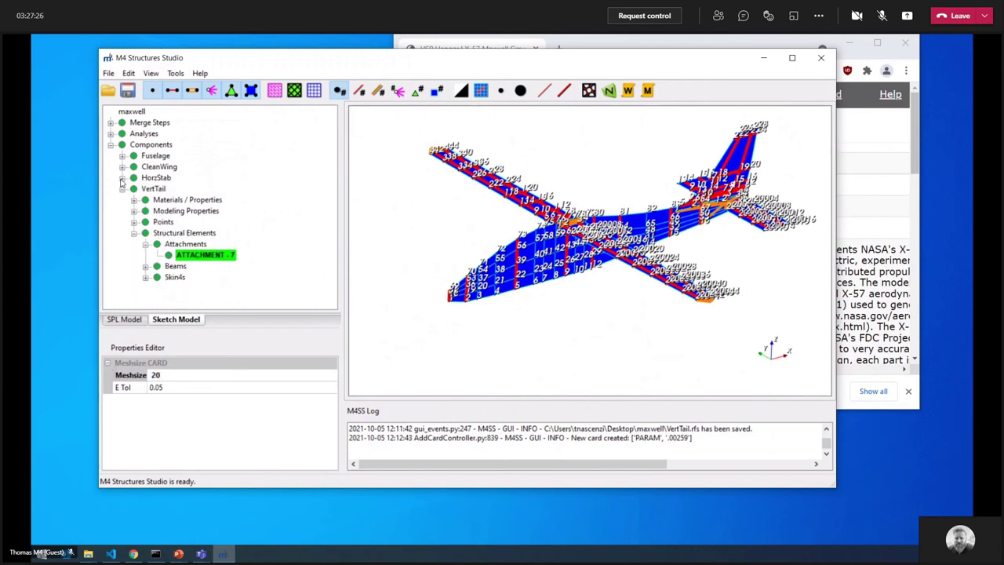
pyautogui.click(123, 189)
pyautogui.click(122, 189)
pyautogui.click(134, 211)
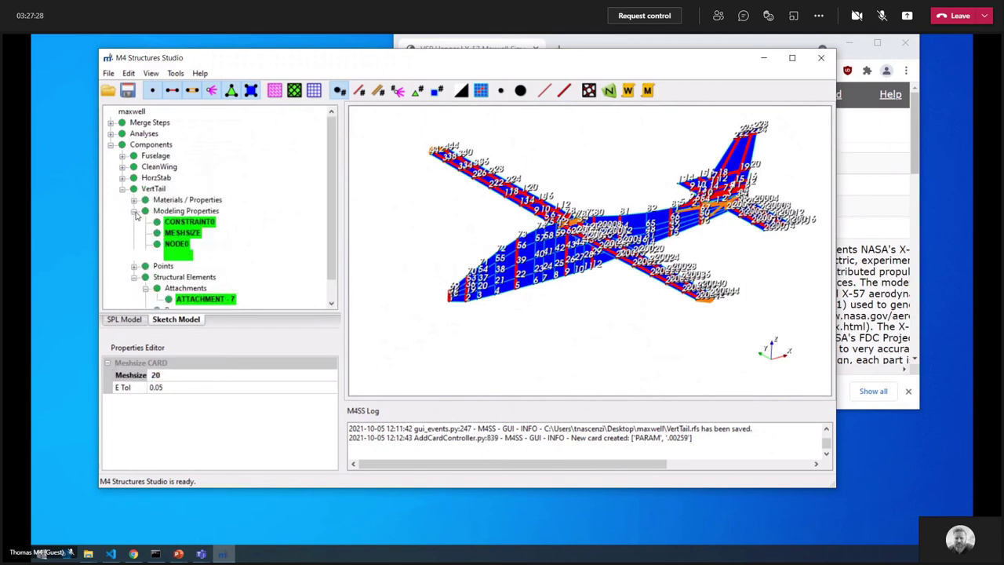
pyautogui.click(186, 244)
pyautogui.click(191, 234)
pyautogui.click(180, 375)
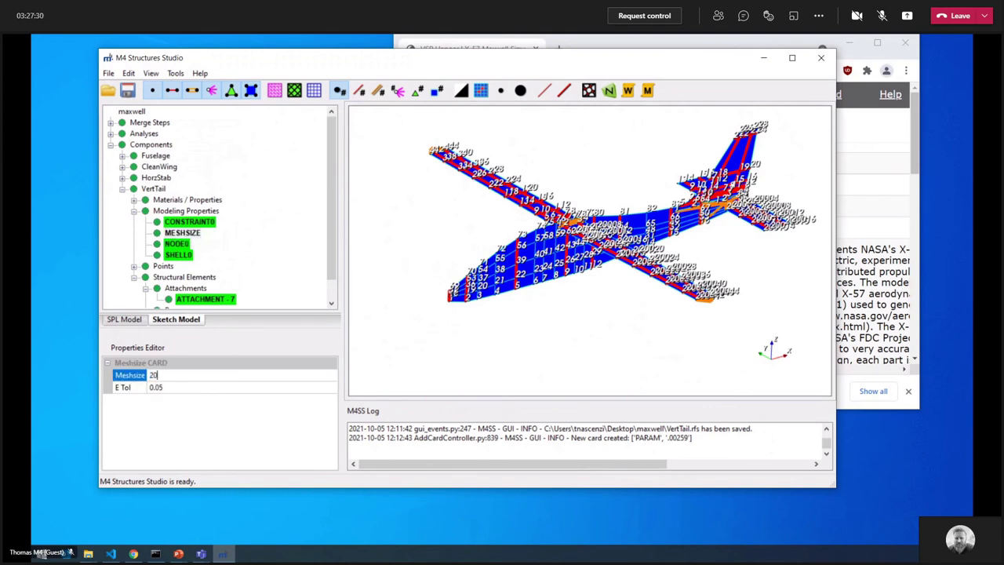
pyautogui.press('Return')
# - Check the Fuselage component's mesh size and constraint starting ID, and collapse the Components branch
pyautogui.click(122, 155)
pyautogui.click(182, 200)
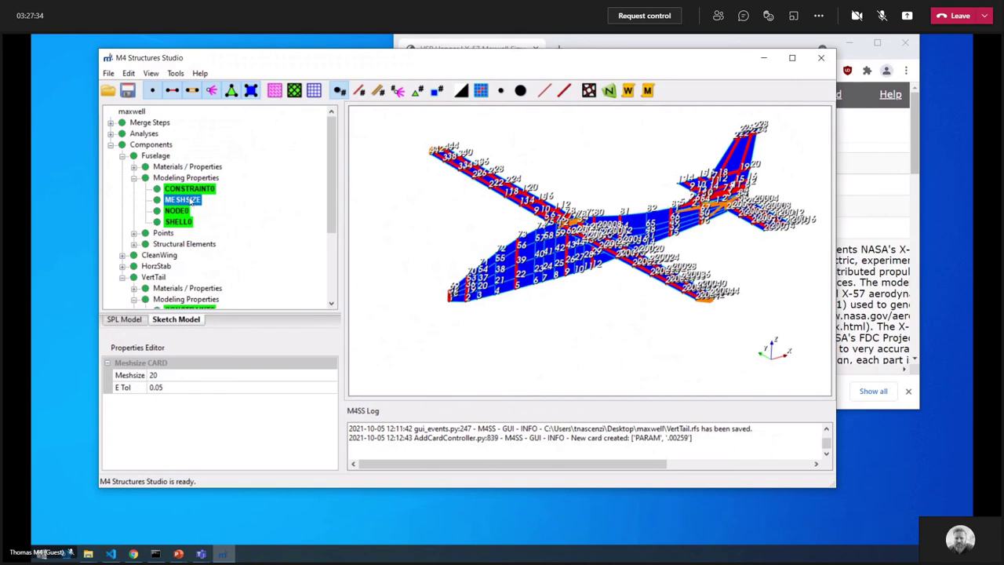
pyautogui.click(188, 189)
pyautogui.click(122, 155)
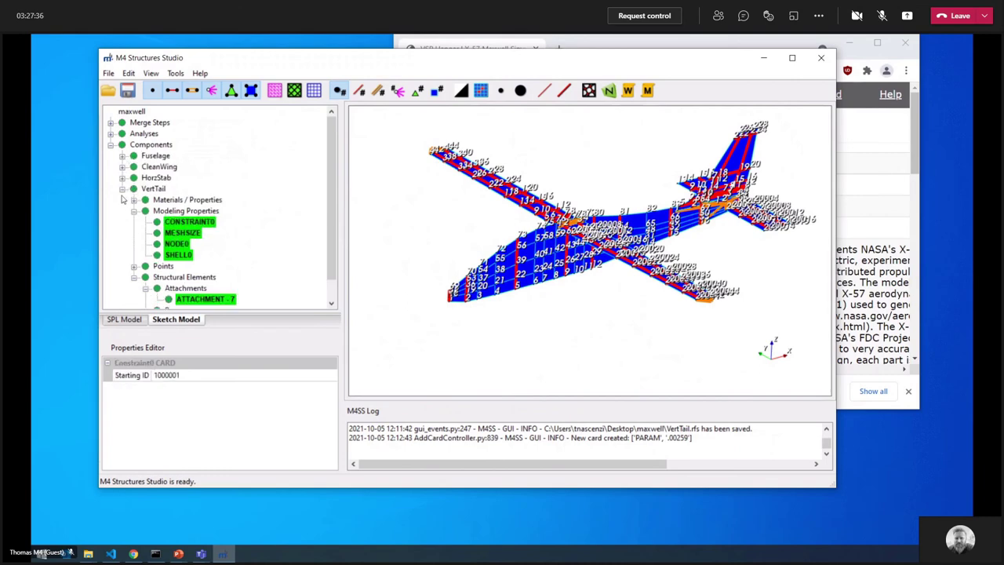
pyautogui.click(123, 189)
pyautogui.click(111, 144)
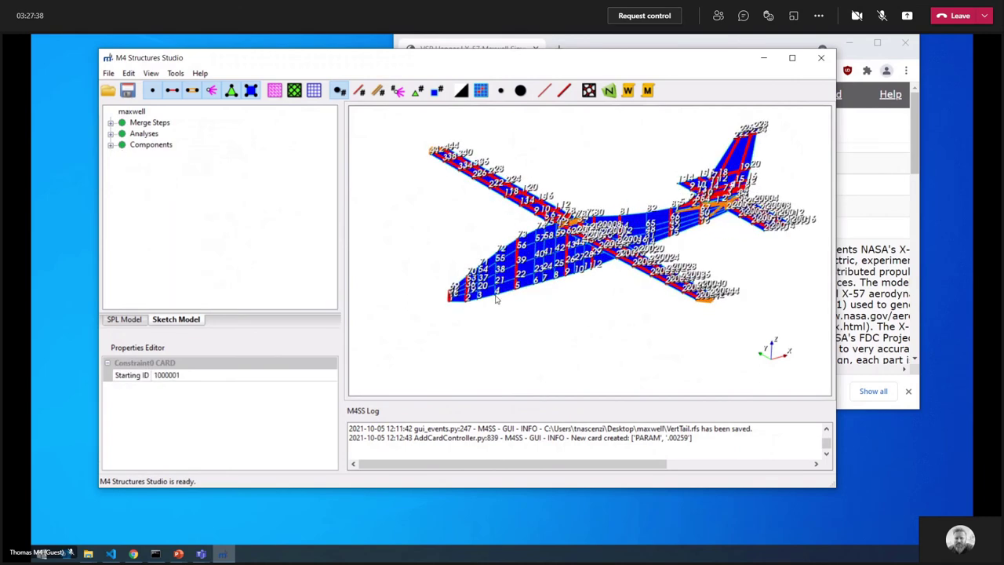
# - Generate the finite element model, using a new folder named bdfs inside the maxwell directory as working directory
pyautogui.scroll(2, 561, 249)
pyautogui.scroll(-3, 562, 248)
pyautogui.moveTo(559, 239); pyautogui.dragTo(506, 266, button='middle')
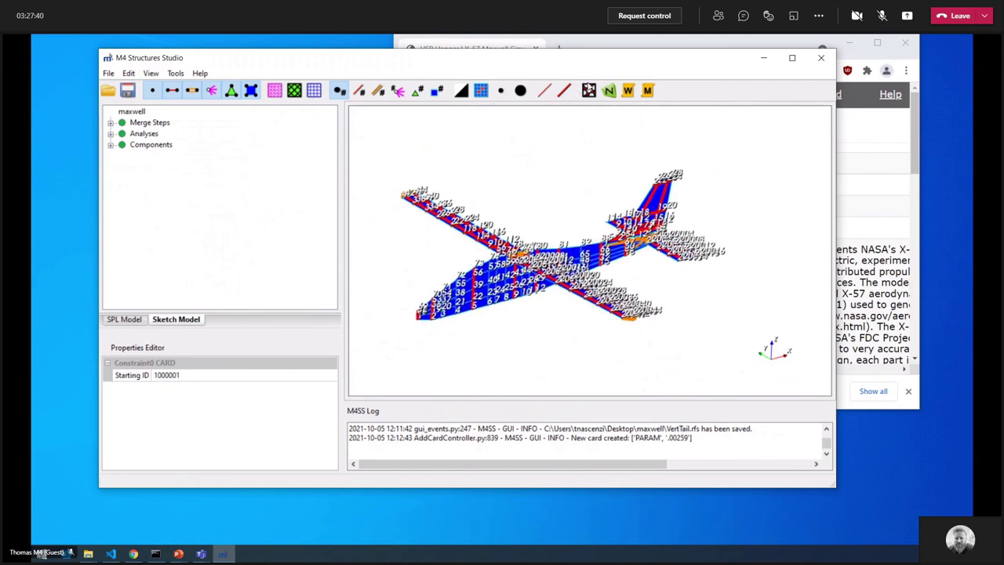
pyautogui.click(592, 93)
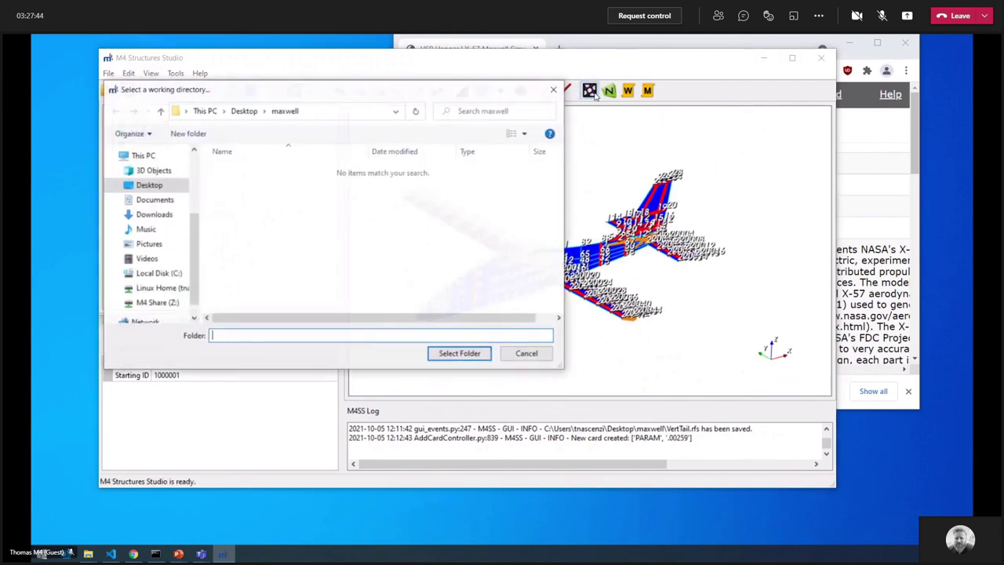
pyautogui.rightClick(261, 207)
pyautogui.moveTo(347, 377)
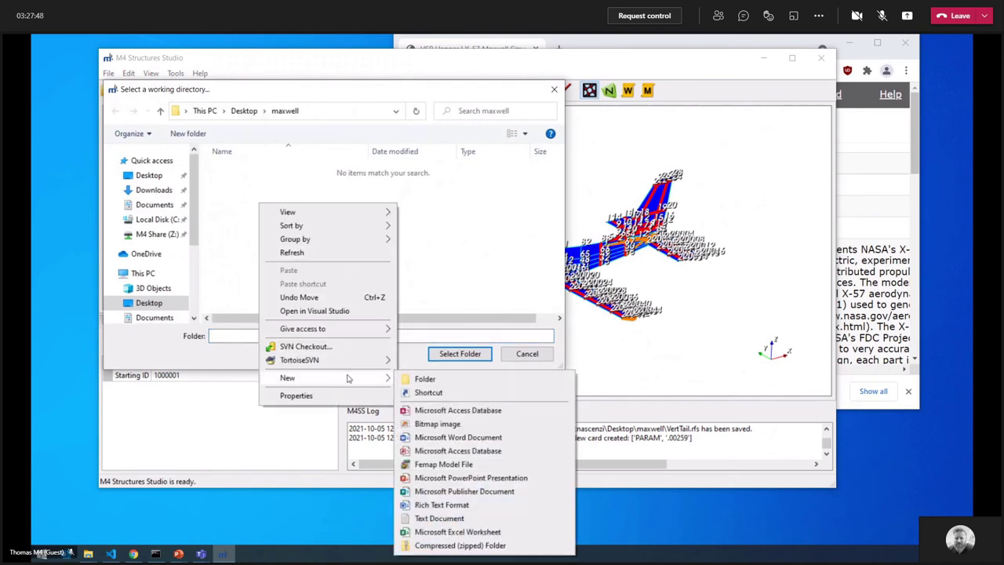
pyautogui.click(436, 383)
pyautogui.write('bdfs')
pyautogui.press('Return')
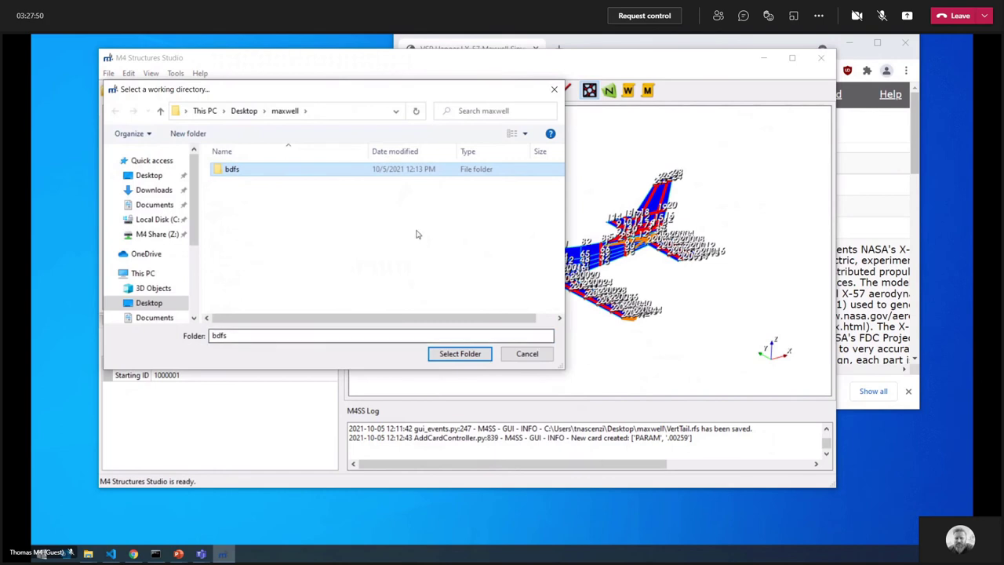
pyautogui.doubleClick(282, 178)
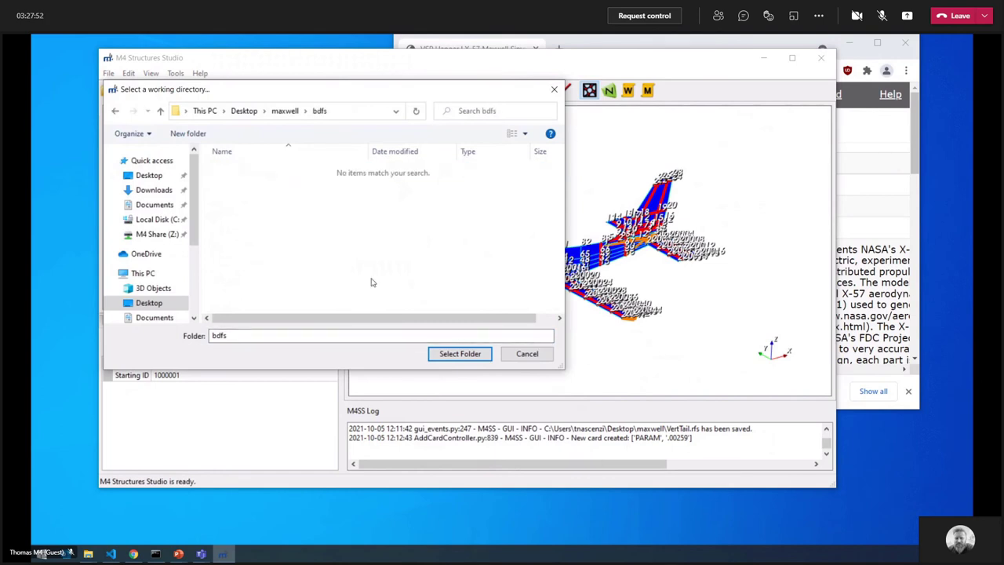
pyautogui.click(459, 353)
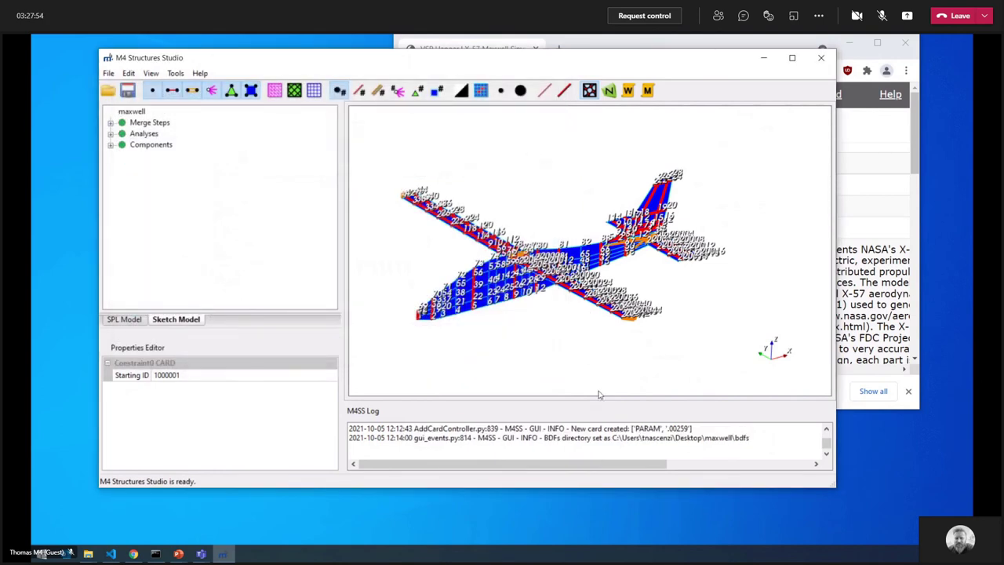
# - Maximize the program window and dismiss the RapidFEM/Merge Finished report
pyautogui.moveTo(546, 59); pyautogui.dragTo(562, 57)
pyautogui.doubleClick(562, 57)
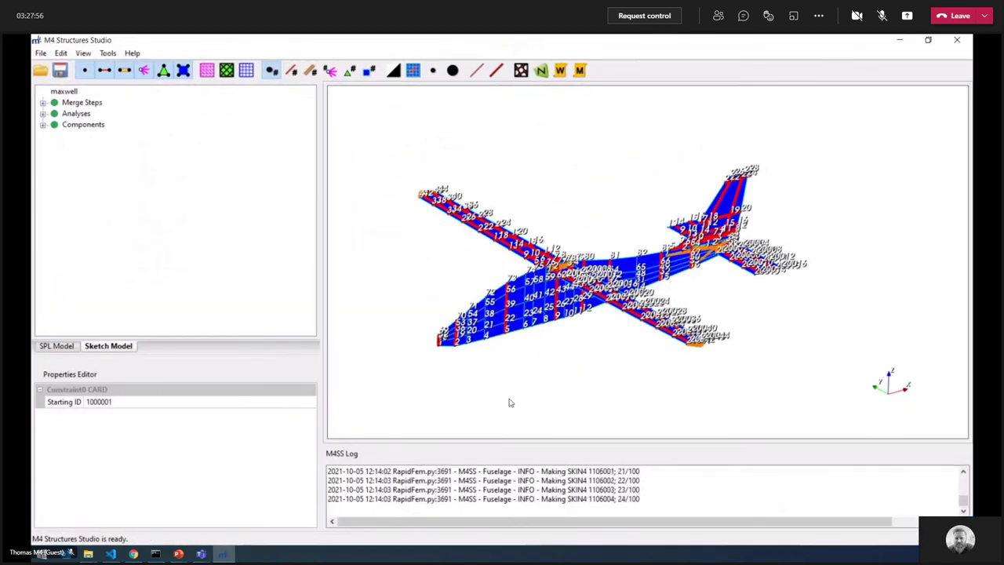
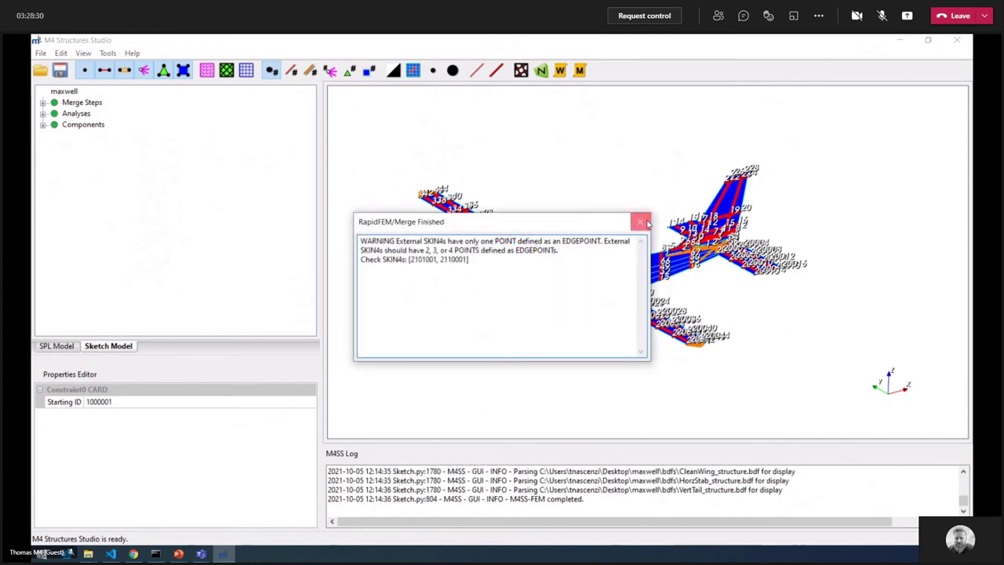
pyautogui.click(640, 222)
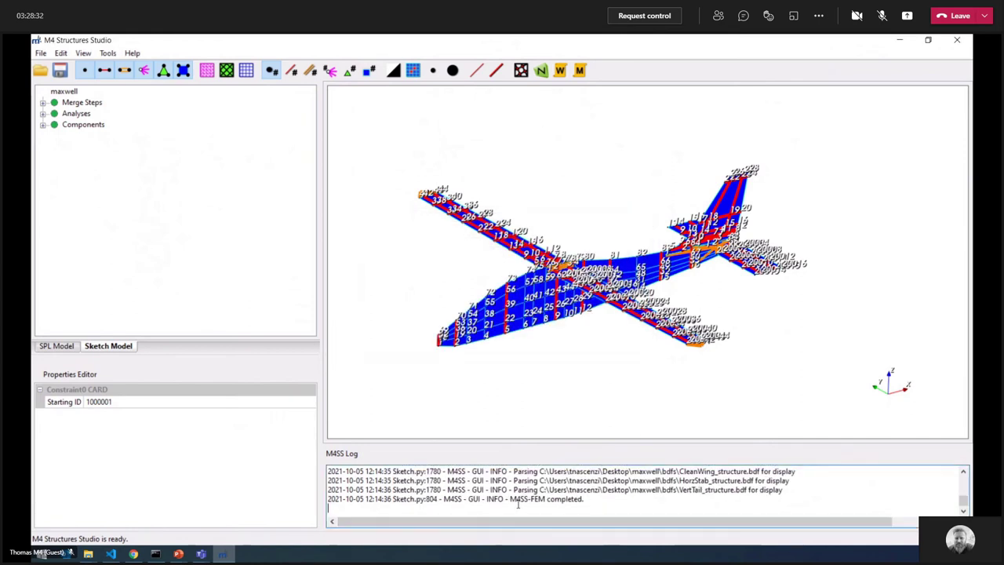
# - Display the generated finite element mesh on the whole aircraft and hide the point number labels
pyautogui.click(226, 71)
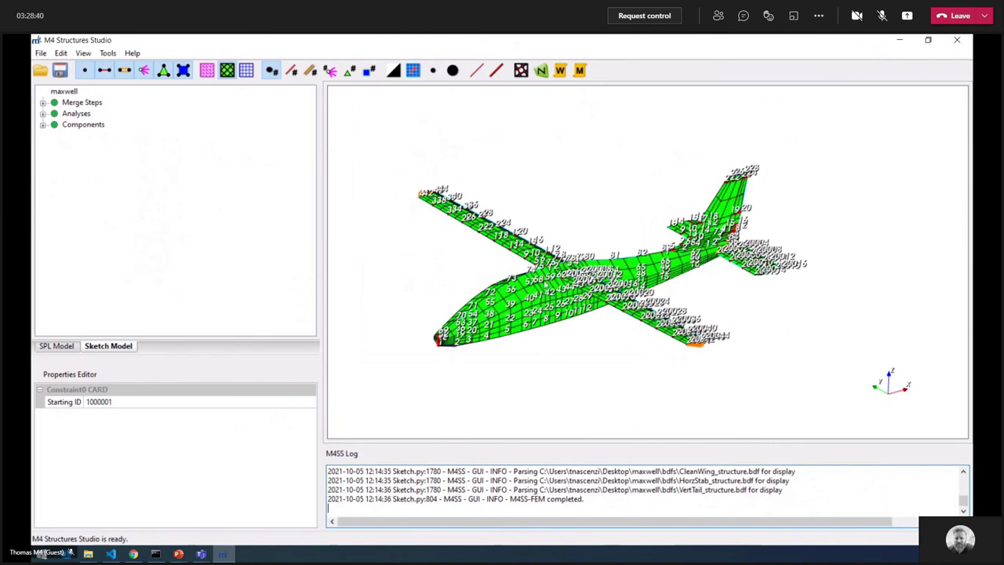
pyautogui.moveTo(547, 286); pyautogui.dragTo(571, 306)
pyautogui.scroll(2, 617, 296)
pyautogui.click(272, 73)
pyautogui.scroll(-1, 379, 198)
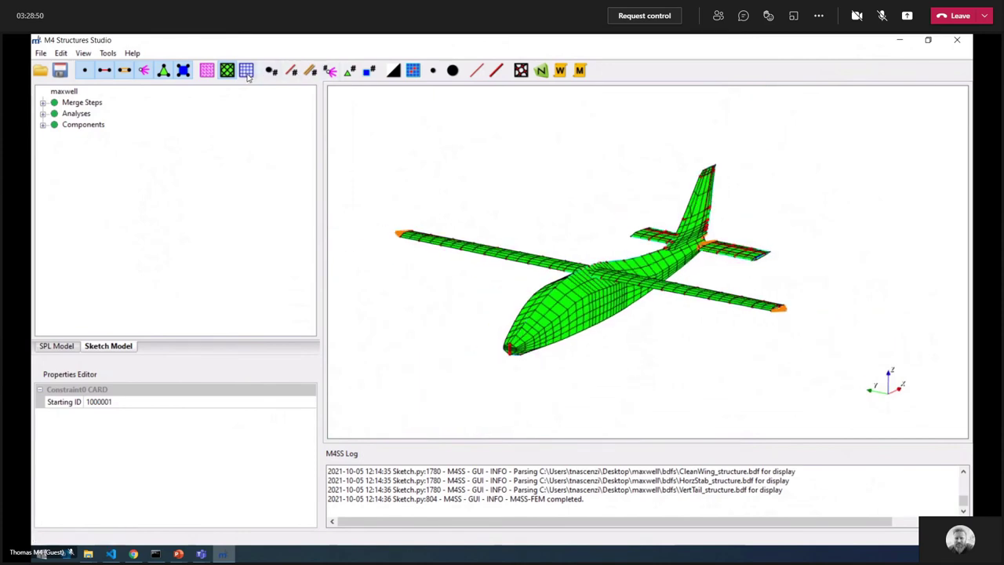
# - Compare the finite element mesh with the magenta triangular surface mesh and the blue surface mesh, hiding each overlay again
pyautogui.click(207, 71)
pyautogui.scroll(5, 612, 311)
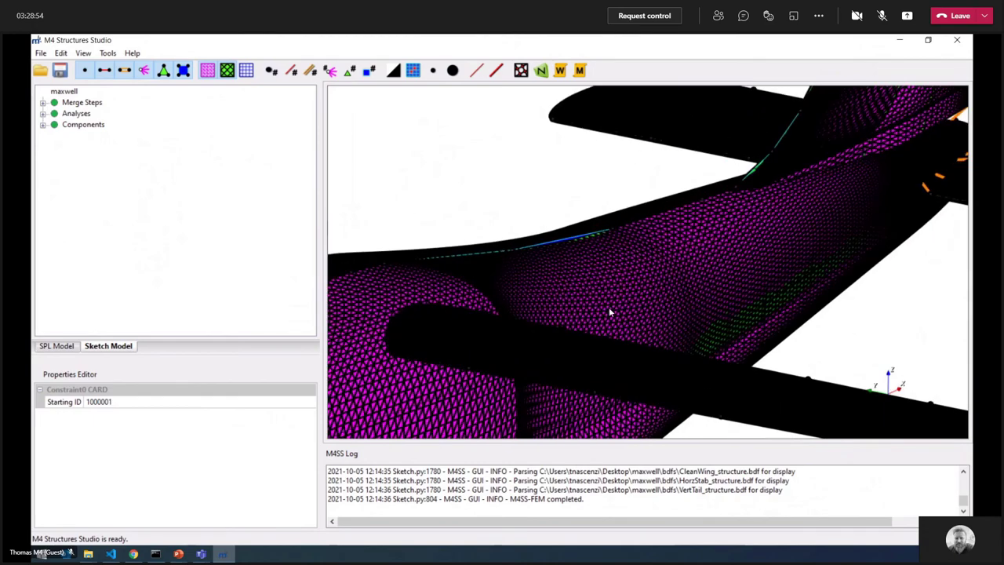
pyautogui.click(207, 71)
pyautogui.click(245, 71)
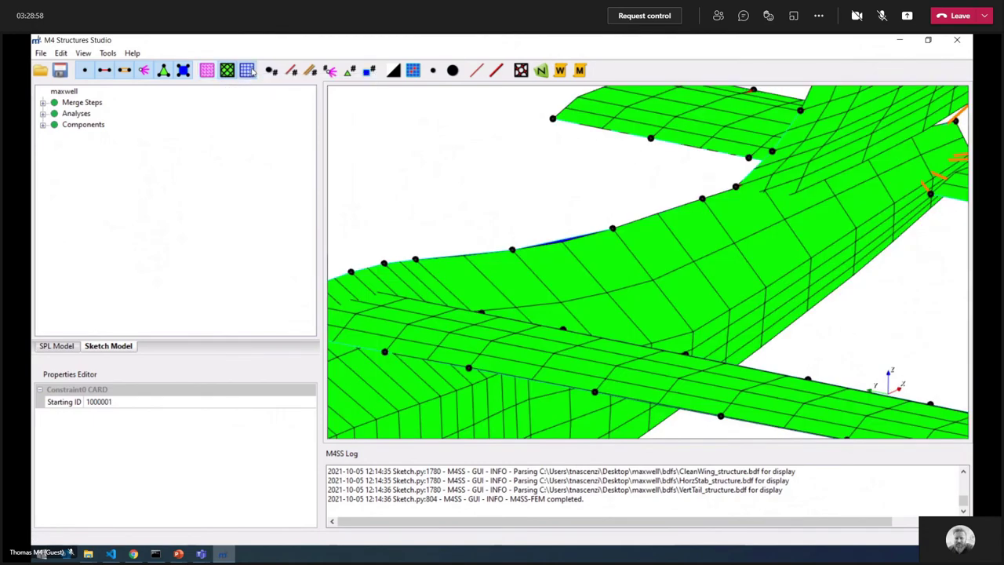
pyautogui.scroll(-5, 554, 355)
pyautogui.moveTo(538, 332); pyautogui.dragTo(555, 312)
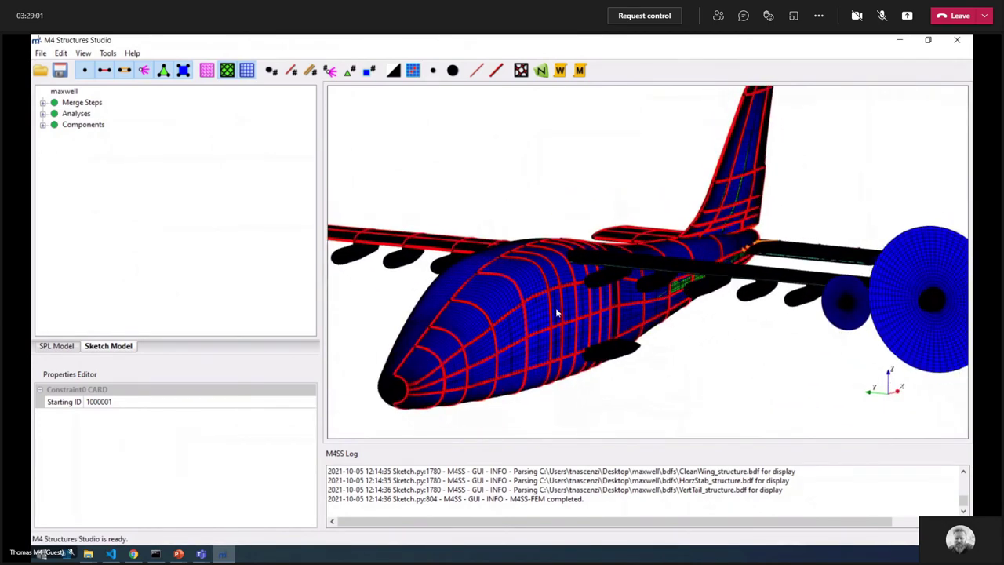
pyautogui.click(246, 71)
pyautogui.scroll(-2, 741, 376)
pyautogui.moveTo(745, 361); pyautogui.dragTo(598, 386)
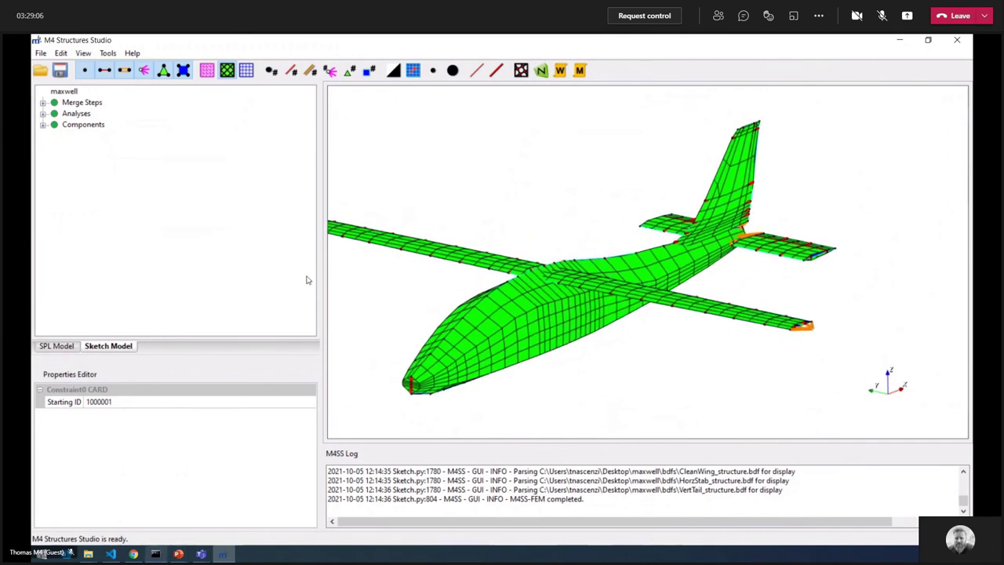
# - Run MSC/NASTRAN on case_1_103.bdf from the maxwell bdfs folder and dismiss the completion notice
pyautogui.click(540, 73)
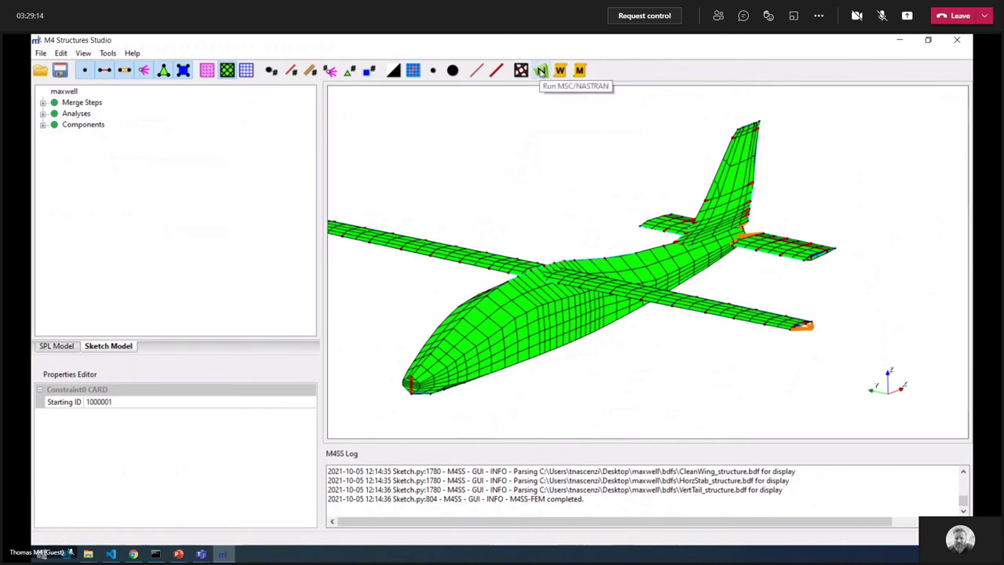
pyautogui.click(628, 292)
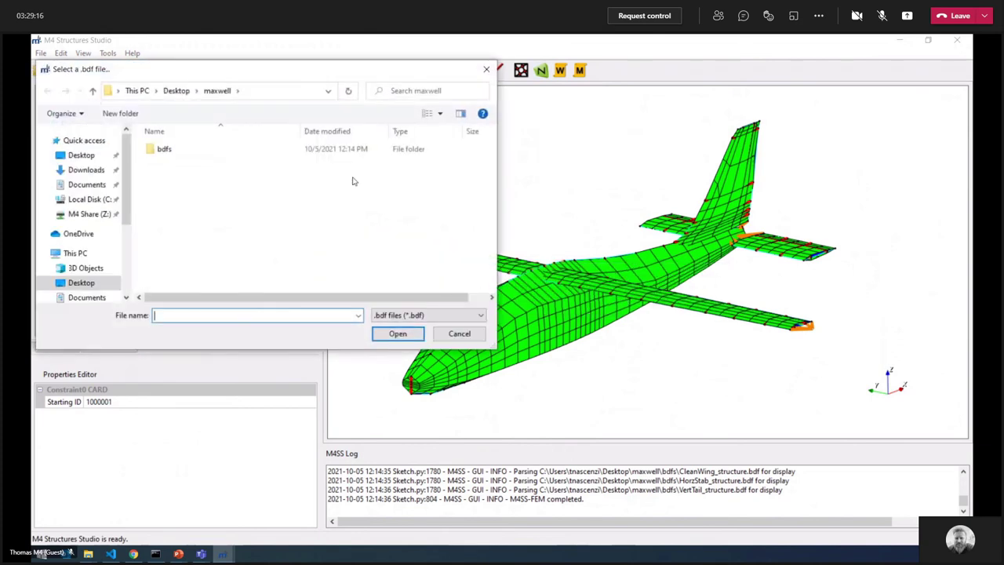
pyautogui.doubleClick(167, 150)
pyautogui.click(181, 148)
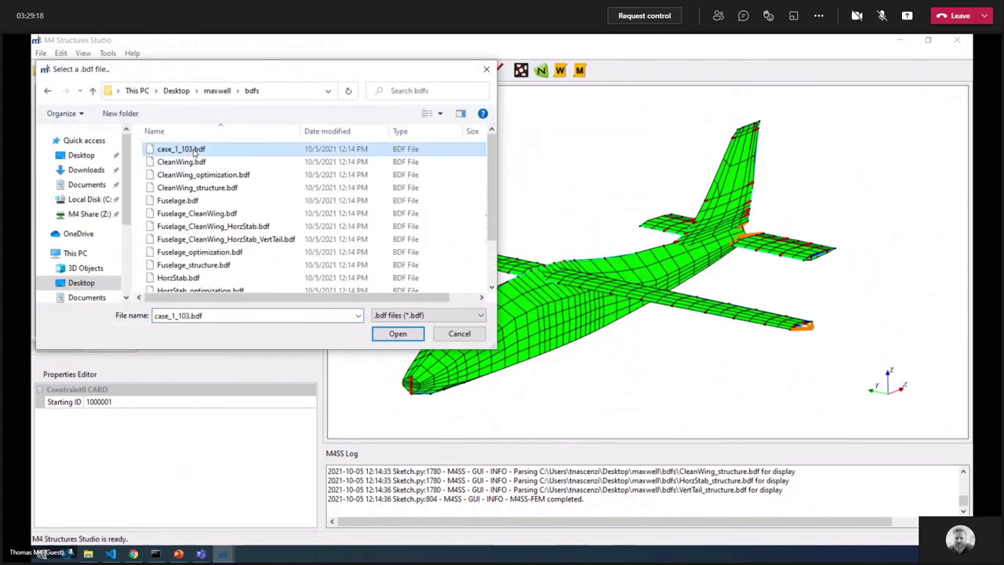
pyautogui.click(395, 334)
pyautogui.click(673, 293)
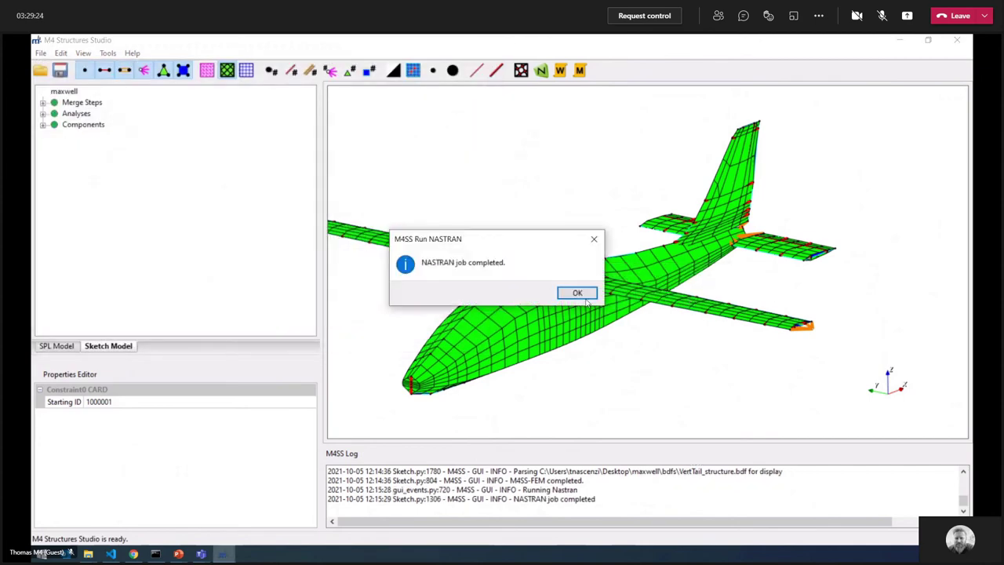
pyautogui.click(580, 294)
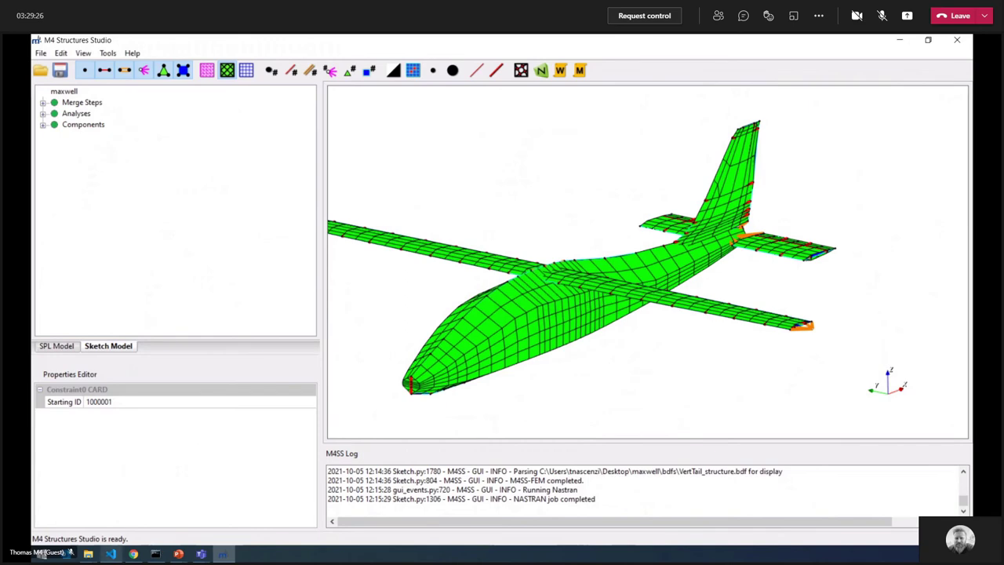
# - In File Explorer, open case_1_103.f06 from the bdfs folder in Notepad++ to check the Nastran output, and close it
pyautogui.moveTo(104, 551)
pyautogui.click(221, 502)
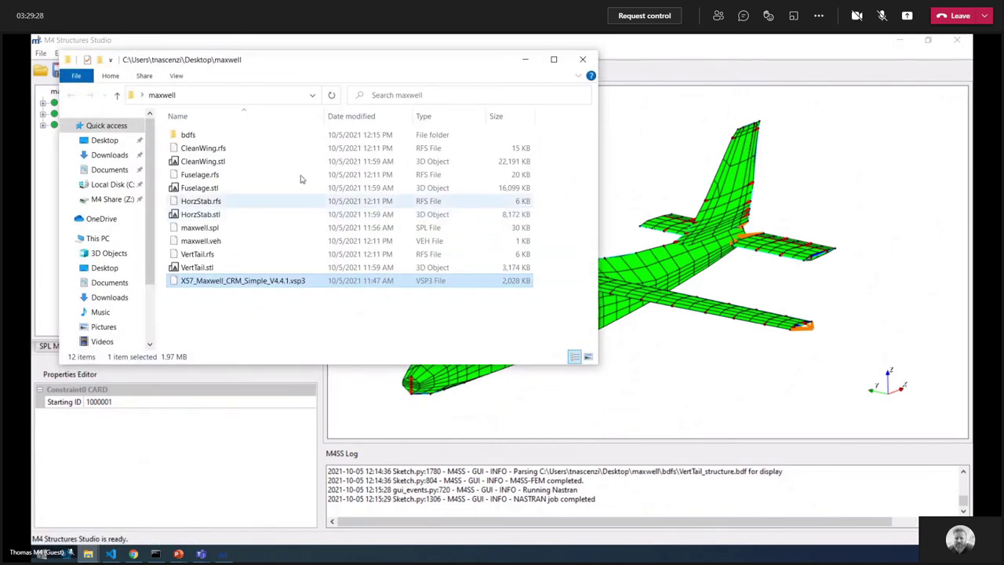
pyautogui.doubleClick(205, 134)
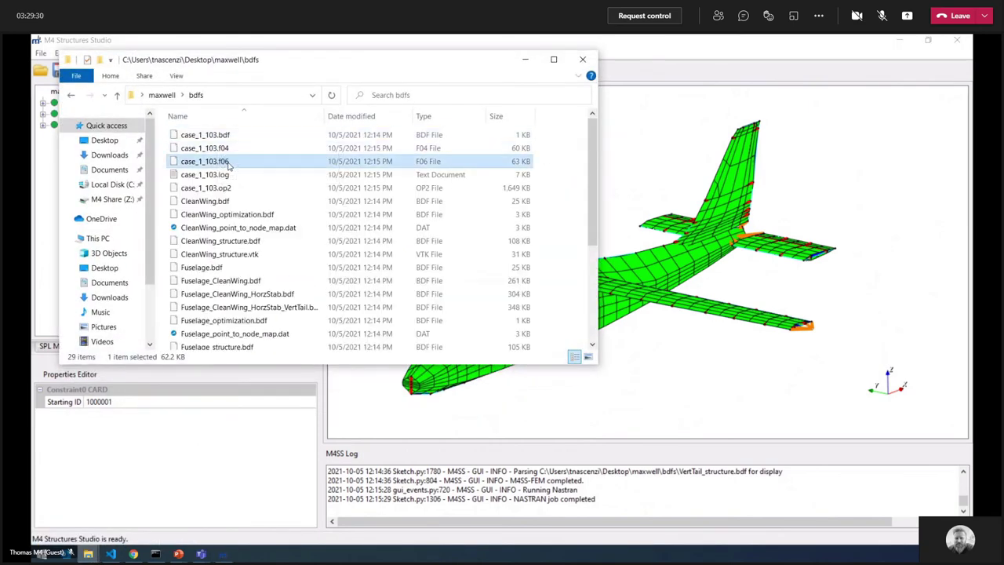
pyautogui.rightClick(229, 164)
pyautogui.click(311, 214)
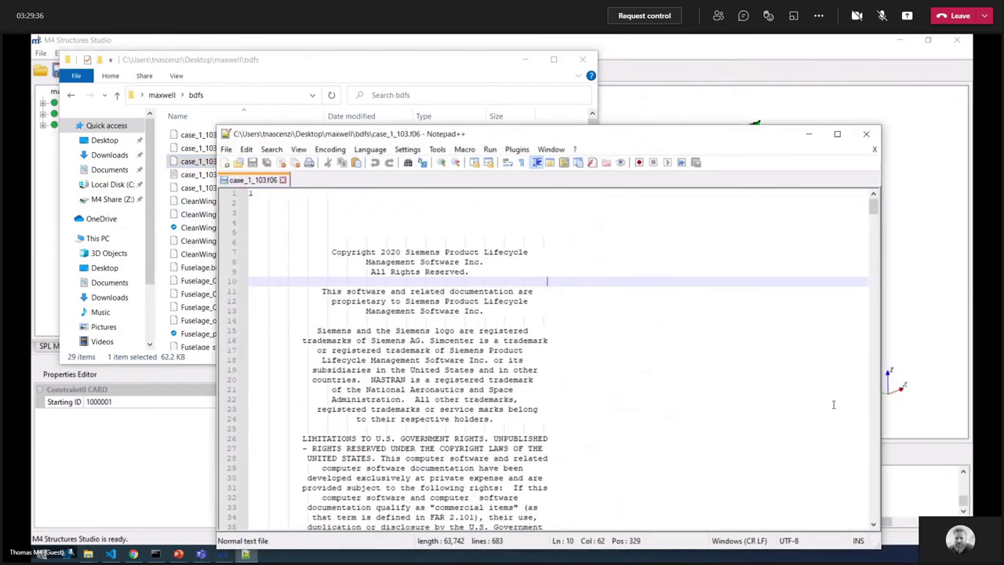
pyautogui.click(755, 415)
pyautogui.hotkey('alt', 'F4')
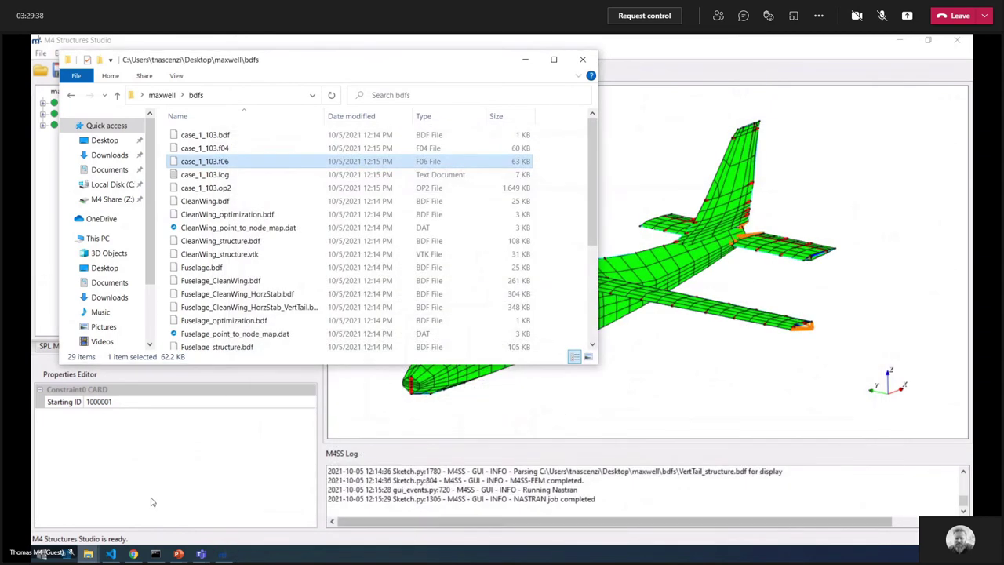
# - Switch to the Command Prompt and launch pynastrangui from the base environment
pyautogui.click(155, 554)
pyautogui.moveTo(625, 227); pyautogui.dragTo(624, 68)
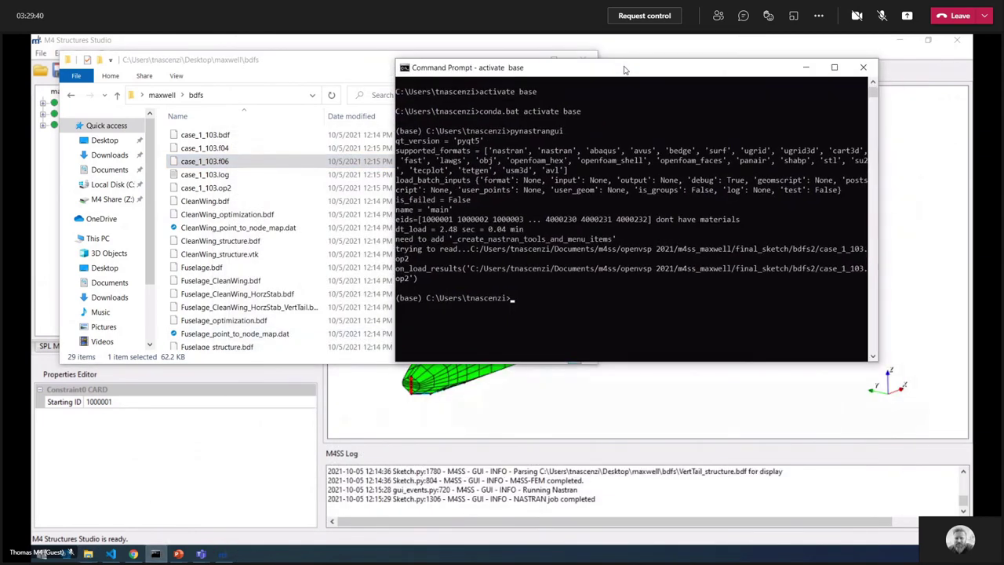
pyautogui.write('activate base')
pyautogui.press('Up')
pyautogui.press('Return')
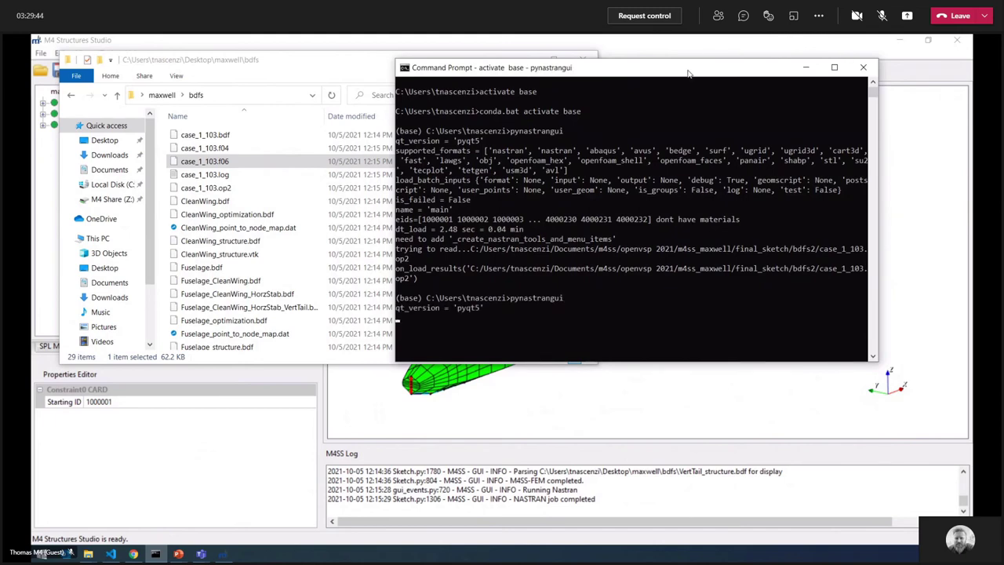
pyautogui.moveTo(689, 71); pyautogui.dragTo(812, 71)
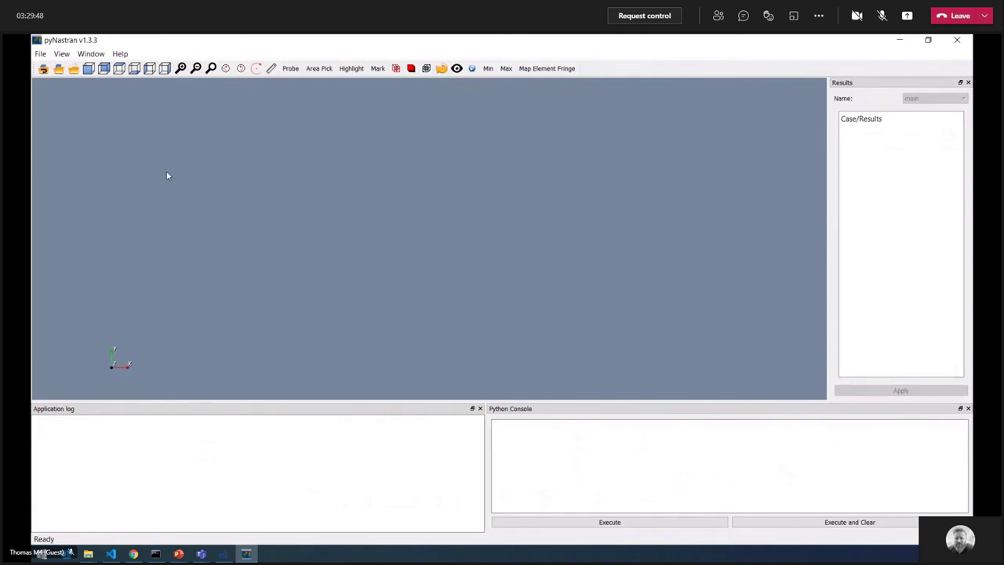
# - Load the Nastran geometry file case_1_103.bdf from the bdfs folder in Desktop\maxwell
pyautogui.click(59, 70)
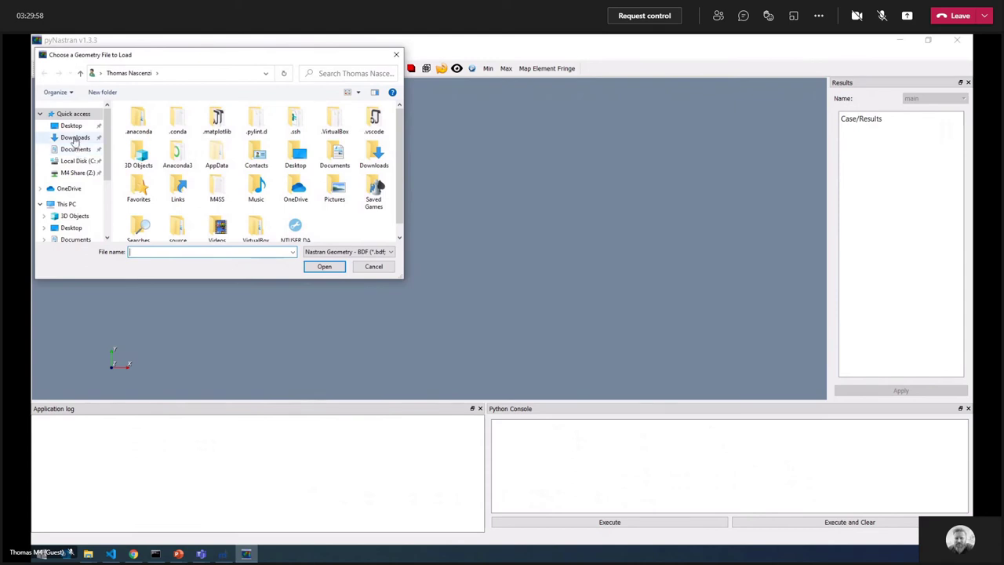
pyautogui.click(73, 126)
pyautogui.doubleClick(153, 141)
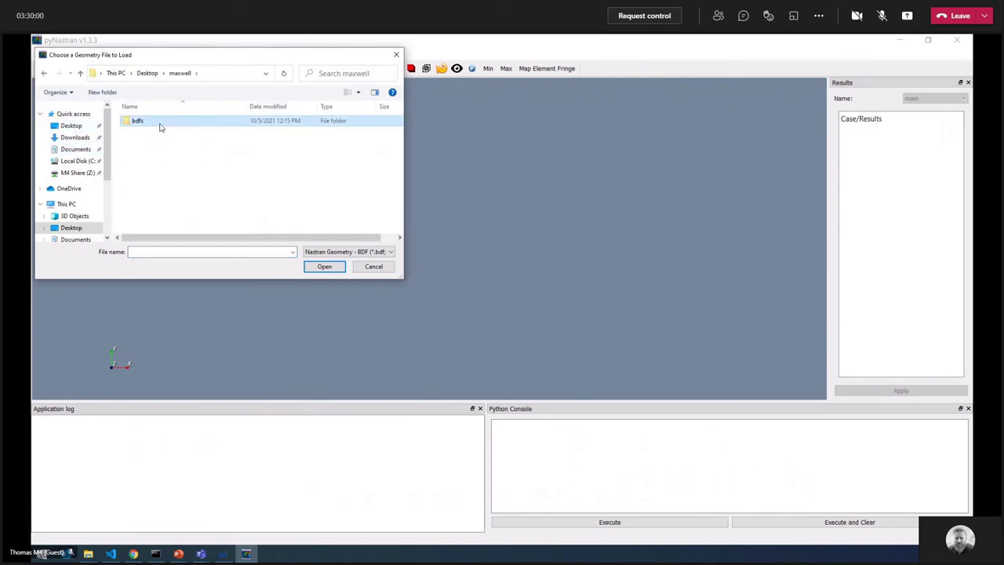
pyautogui.doubleClick(159, 124)
pyautogui.click(179, 121)
pyautogui.doubleClick(179, 121)
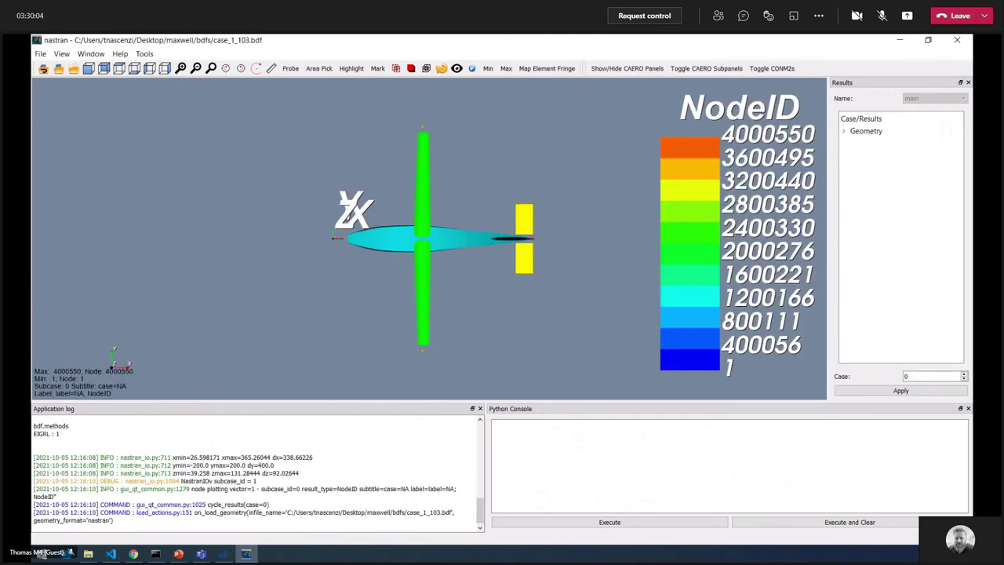
# - Set the opacity of the main geometry group to 0.5 so the aircraft's skin is see-through
pyautogui.moveTo(498, 293); pyautogui.dragTo(679, 177)
pyautogui.click(845, 131)
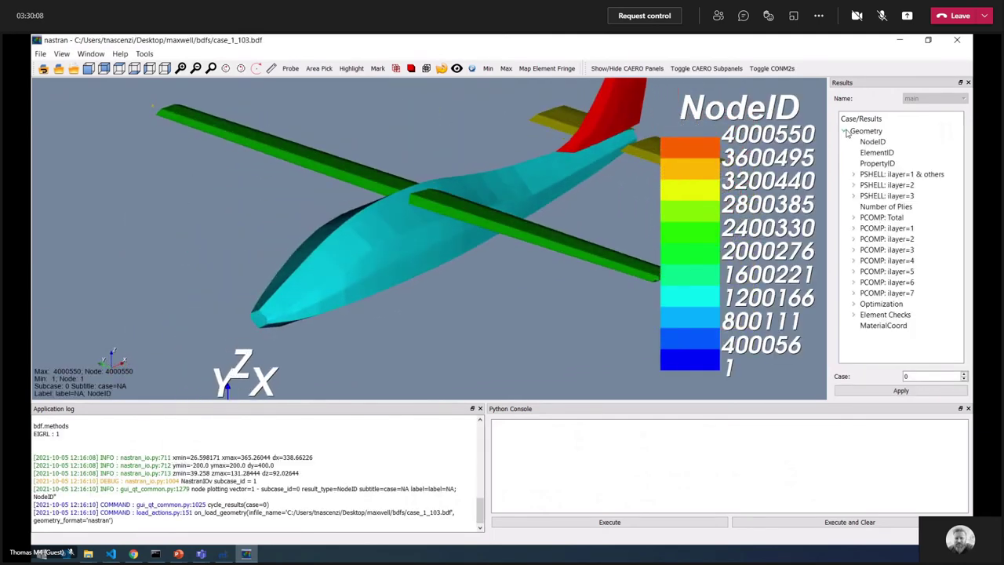
pyautogui.click(62, 53)
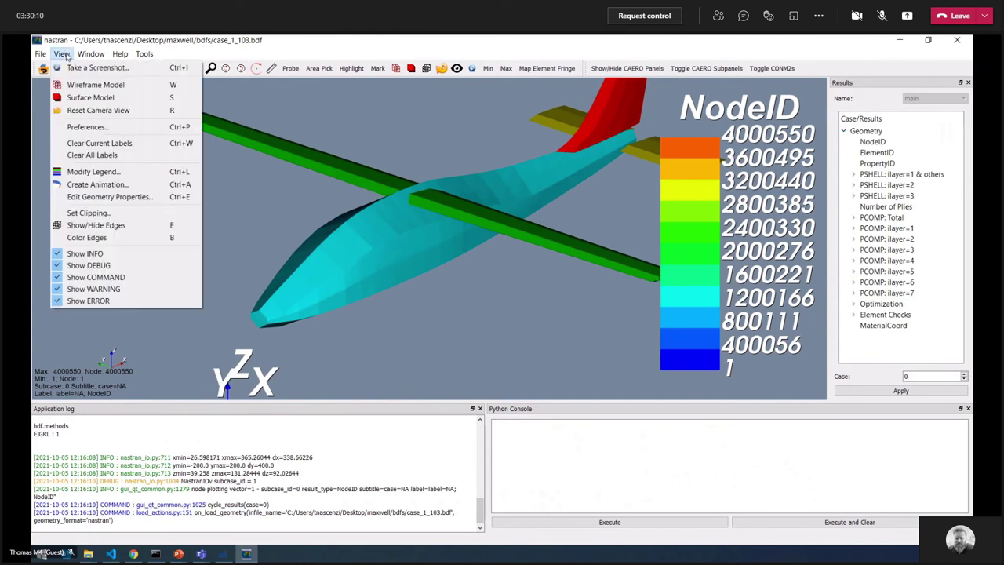
pyautogui.click(115, 199)
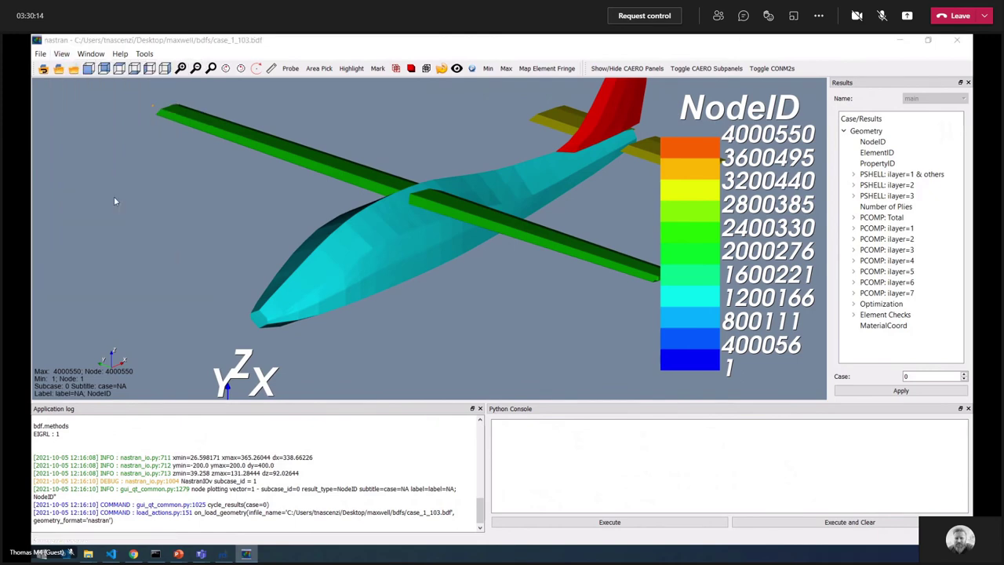
pyautogui.click(473, 224)
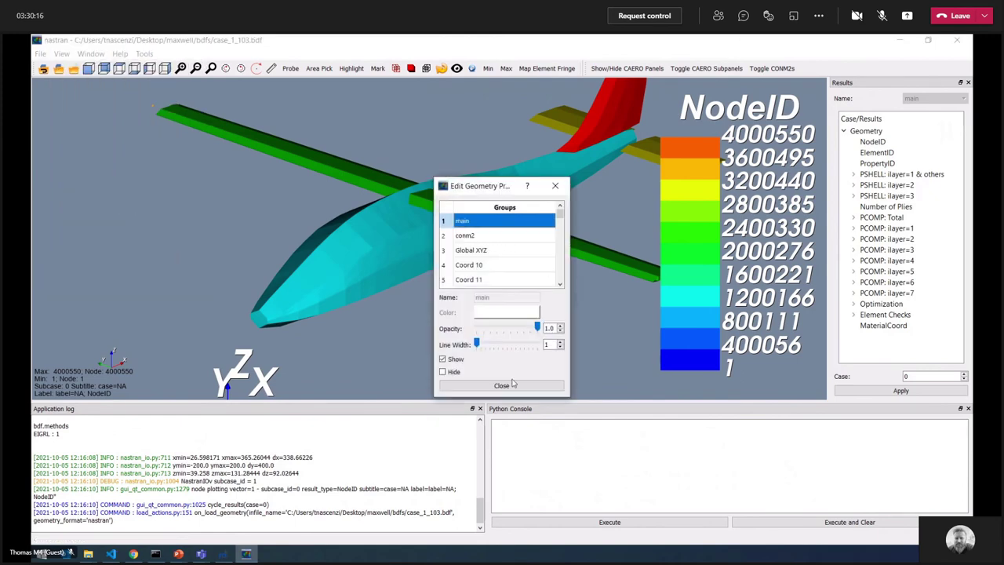
pyautogui.click(497, 329)
pyautogui.click(513, 329)
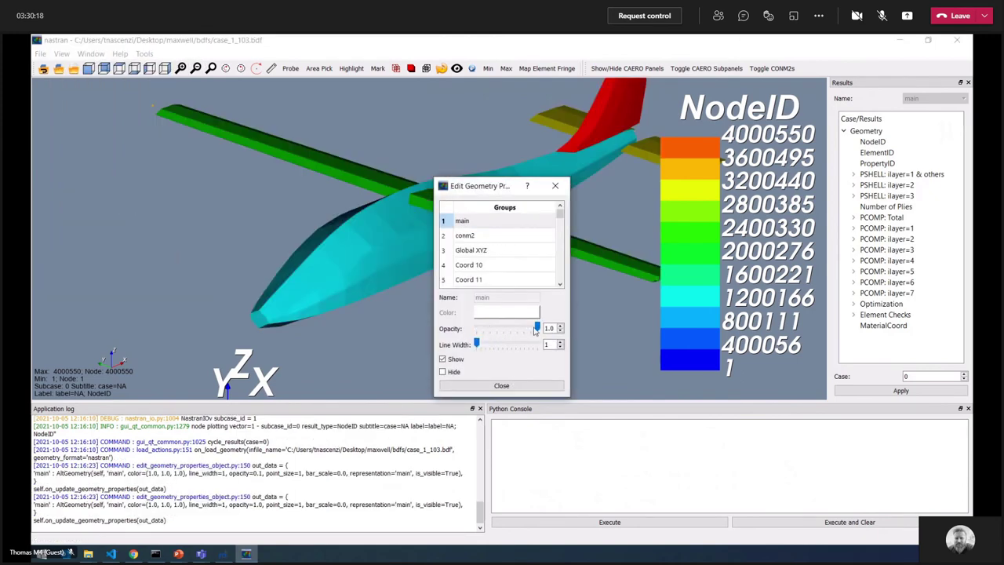
pyautogui.moveTo(535, 329); pyautogui.dragTo(371, 237)
pyautogui.click(501, 385)
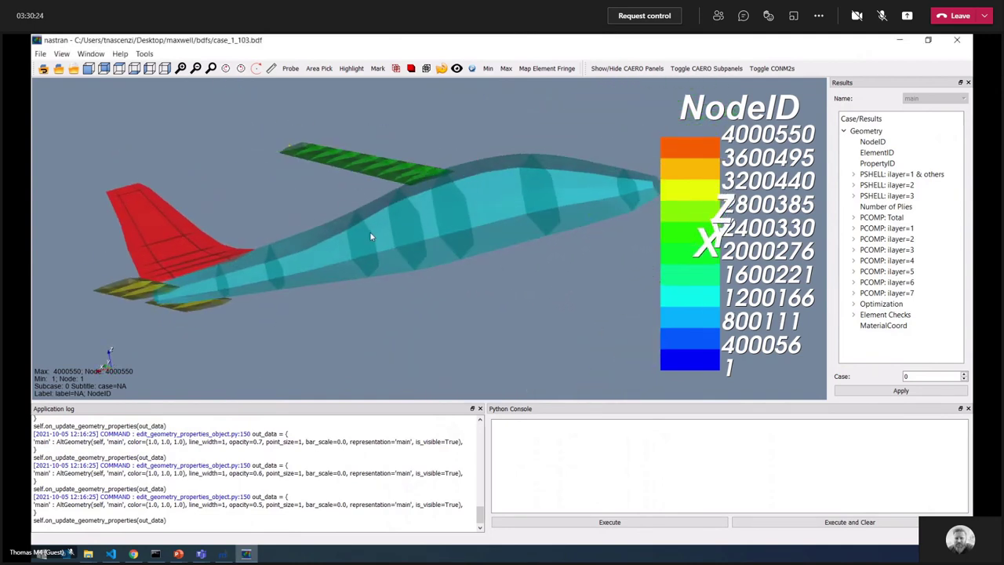
# - Examine the internal structure of the fuselage, wing and tail through the transparent skin from several angles
pyautogui.moveTo(457, 232); pyautogui.dragTo(466, 346)
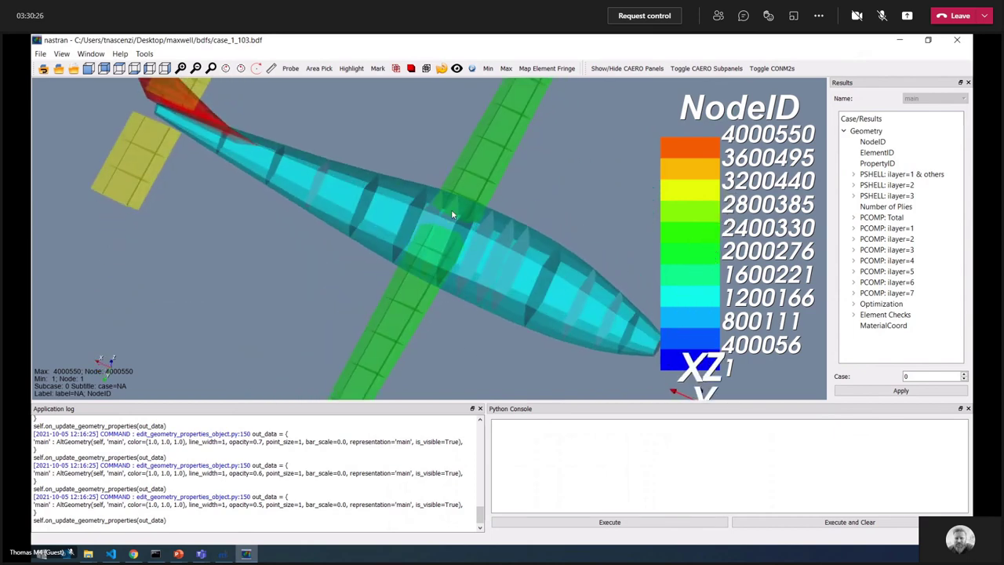
pyautogui.moveTo(450, 210); pyautogui.dragTo(418, 229)
pyautogui.scroll(3, 419, 230)
pyautogui.moveTo(408, 265); pyautogui.dragTo(378, 273)
pyautogui.scroll(-4, 403, 265)
pyautogui.moveTo(378, 261); pyautogui.dragTo(346, 297, button='middle')
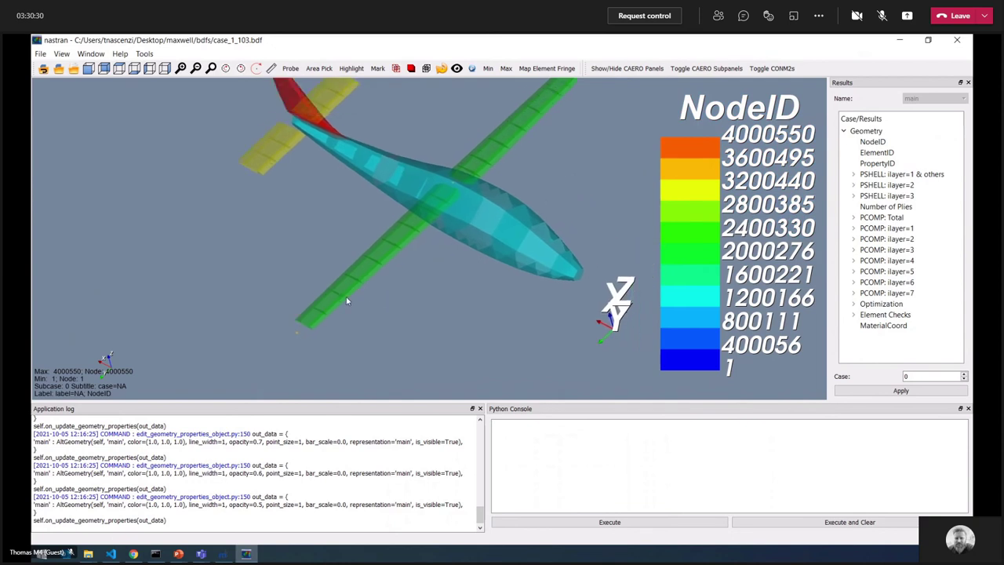
pyautogui.moveTo(345, 297); pyautogui.dragTo(296, 220)
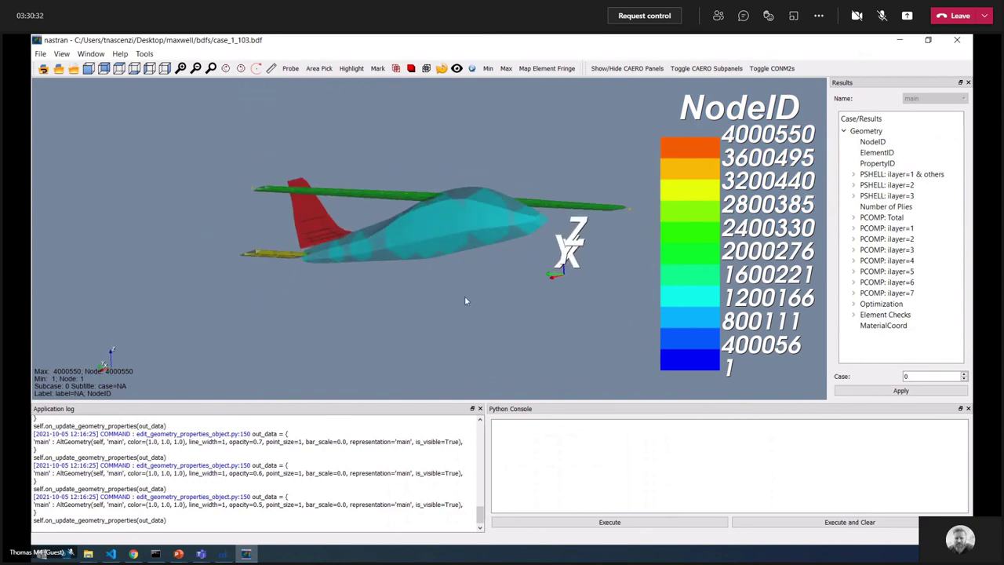
# - Display the DV Region result of the PSHELL T optimization data and inspect the design regions along the wing
pyautogui.click(853, 303)
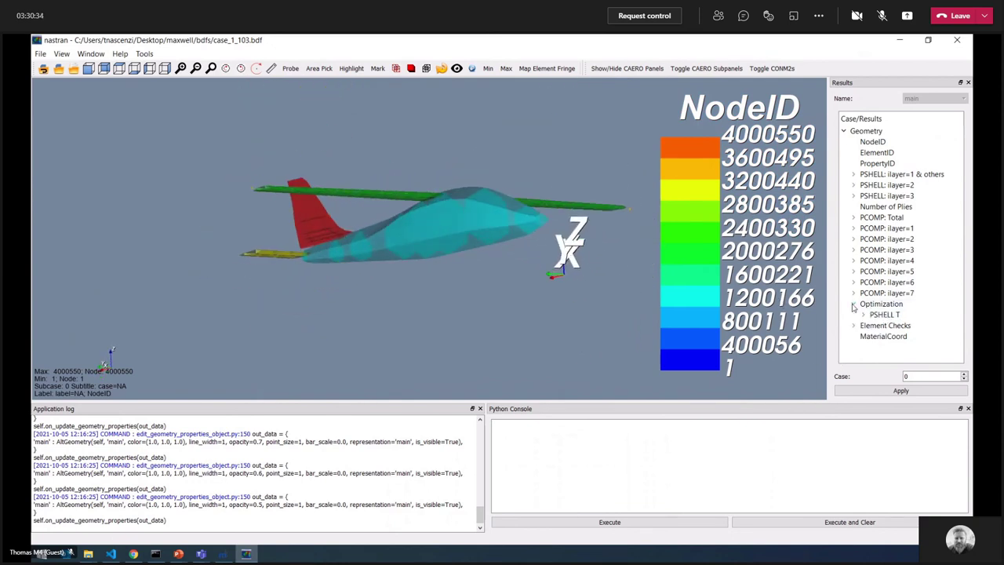
pyautogui.click(864, 314)
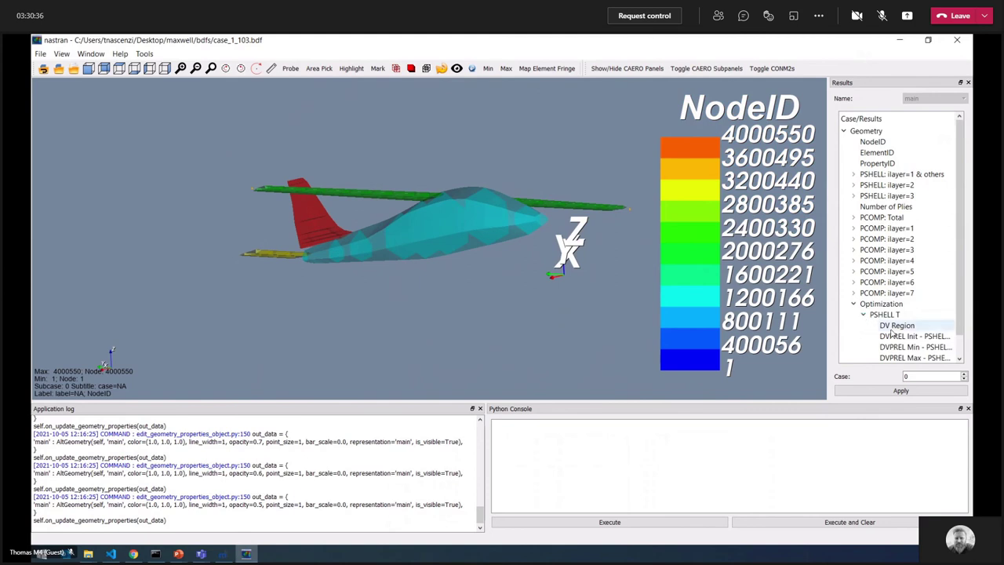
pyautogui.click(896, 325)
pyautogui.click(900, 391)
pyautogui.moveTo(462, 188); pyautogui.dragTo(462, 314)
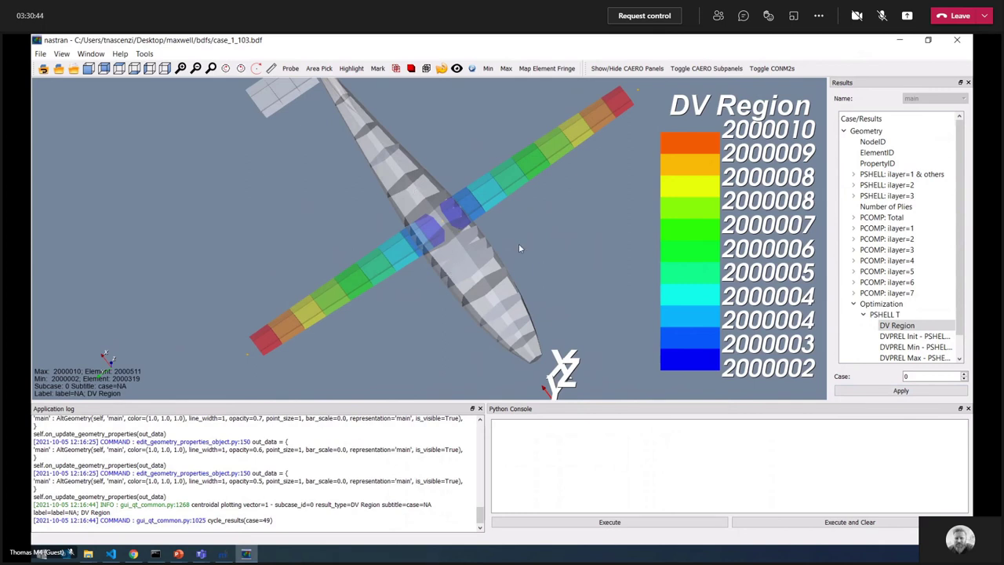
pyautogui.moveTo(518, 248); pyautogui.dragTo(459, 288)
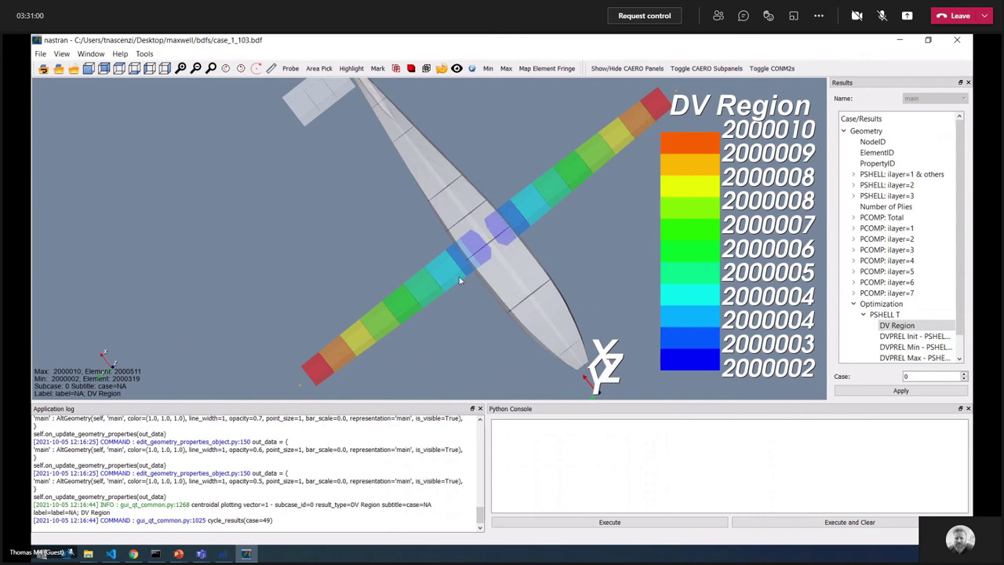
pyautogui.moveTo(460, 280); pyautogui.dragTo(454, 255)
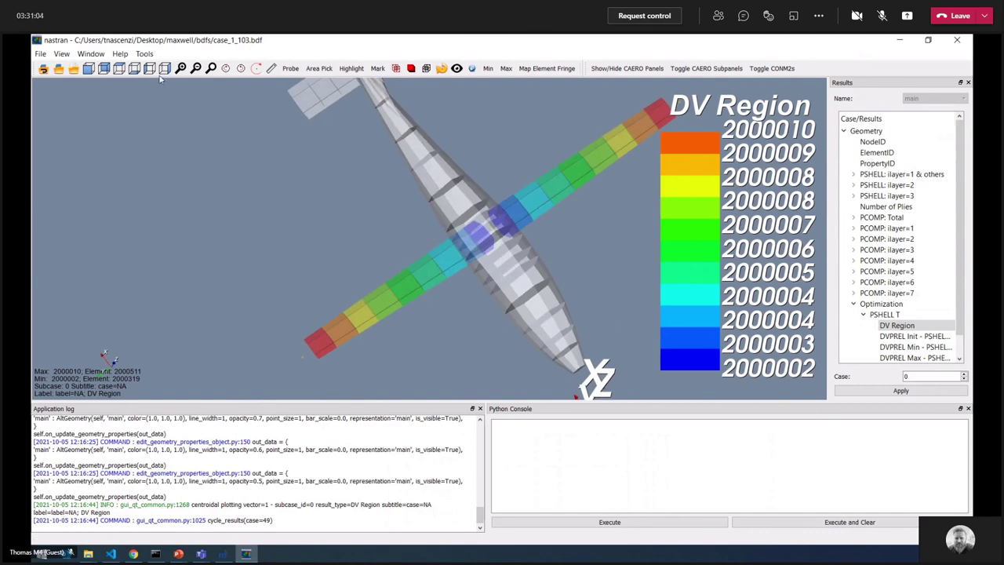
# - Load the Nastran results file case_1_103.op2 onto the aircraft model
pyautogui.click(73, 68)
pyautogui.click(158, 121)
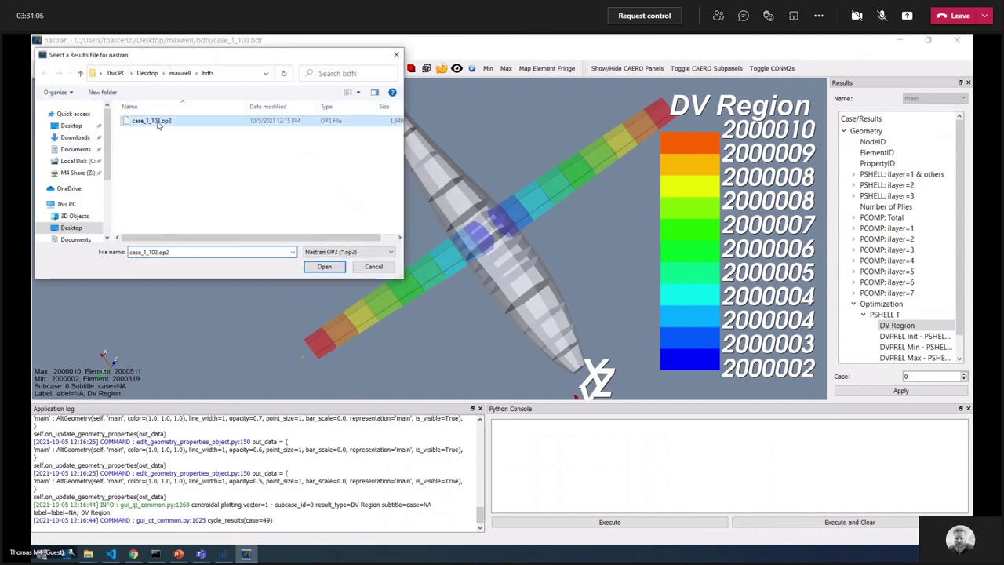
pyautogui.doubleClick(158, 121)
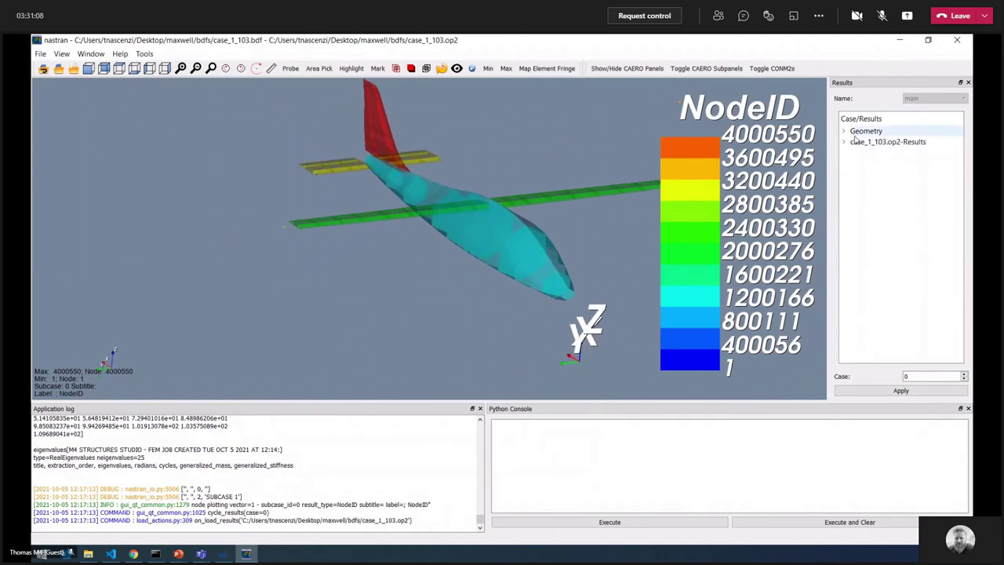
# - Display the Eigenvectors T_XYZ result of mode 7 under Subcase 1 of the op2 results
pyautogui.click(845, 143)
pyautogui.click(853, 153)
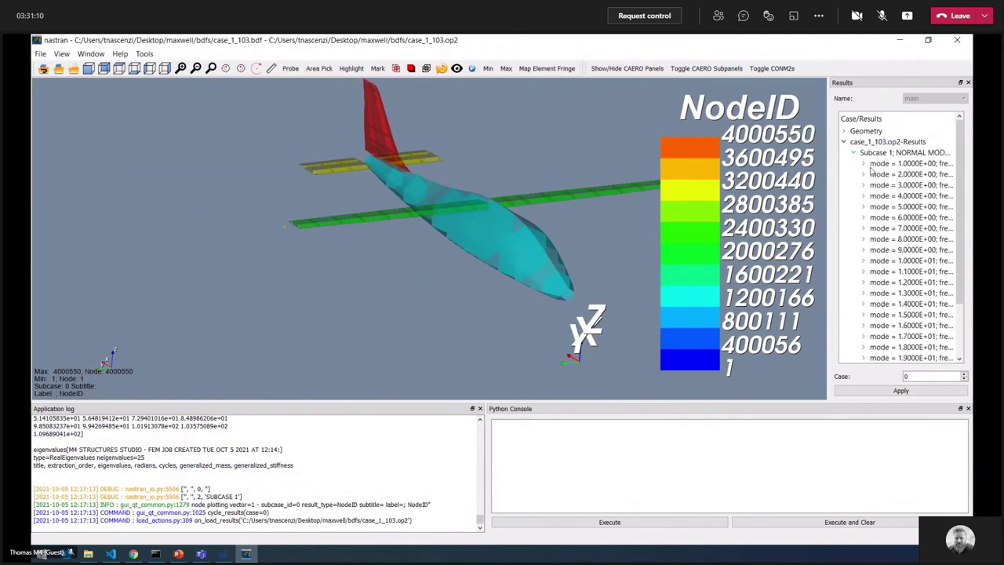
pyautogui.click(863, 227)
pyautogui.click(922, 239)
pyautogui.click(922, 389)
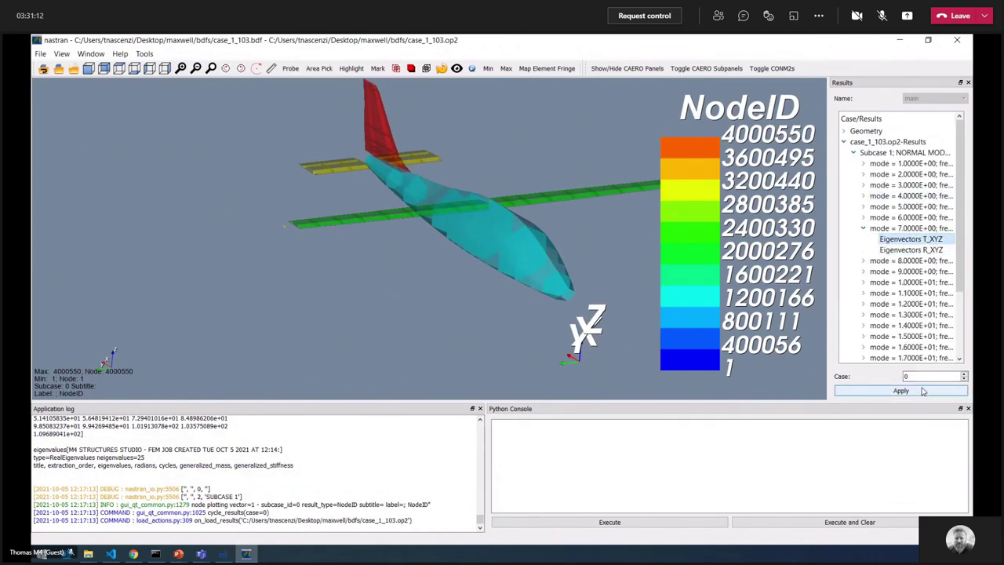
# - Display the Eigenvectors T_XYZ result of mode 9 and view the deformed aircraft from the front
pyautogui.click(862, 271)
pyautogui.click(909, 282)
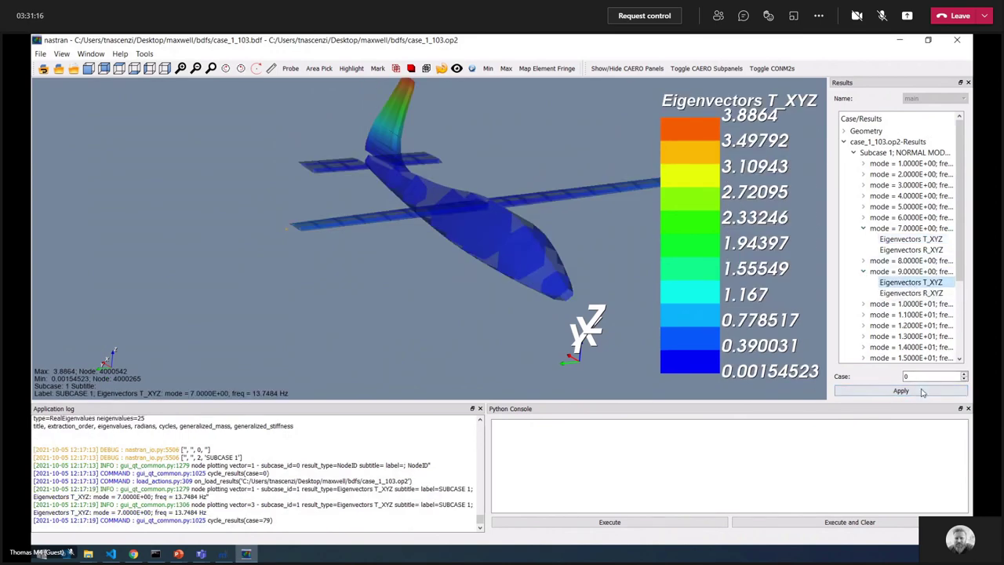
pyautogui.click(923, 390)
pyautogui.moveTo(596, 329); pyautogui.dragTo(314, 250)
# - Animate the mode 9 Eigenvectors T_XYZ shape with the 0 to Scale to -Scale to 0 profile, then close the animation settings
pyautogui.click(62, 54)
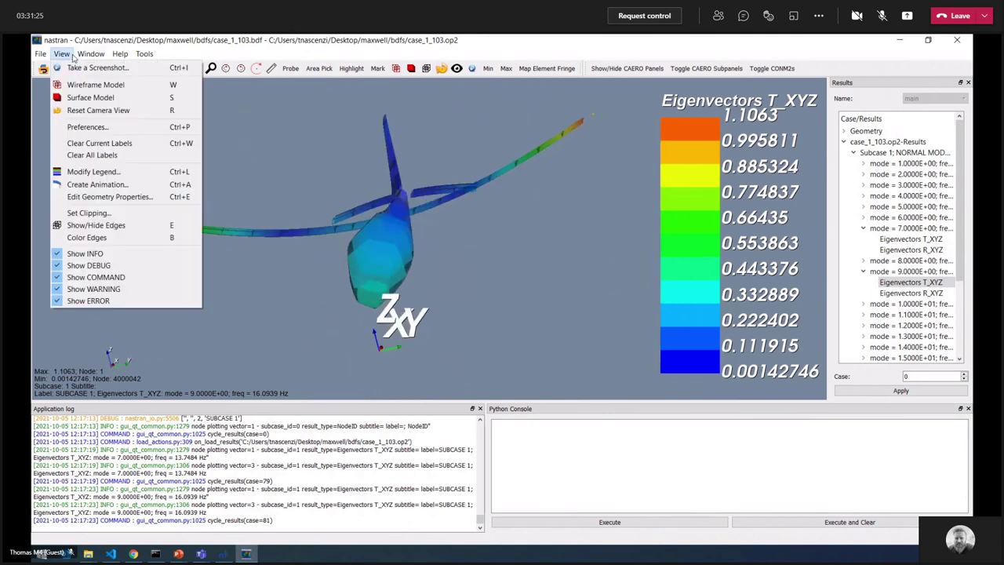
pyautogui.click(121, 188)
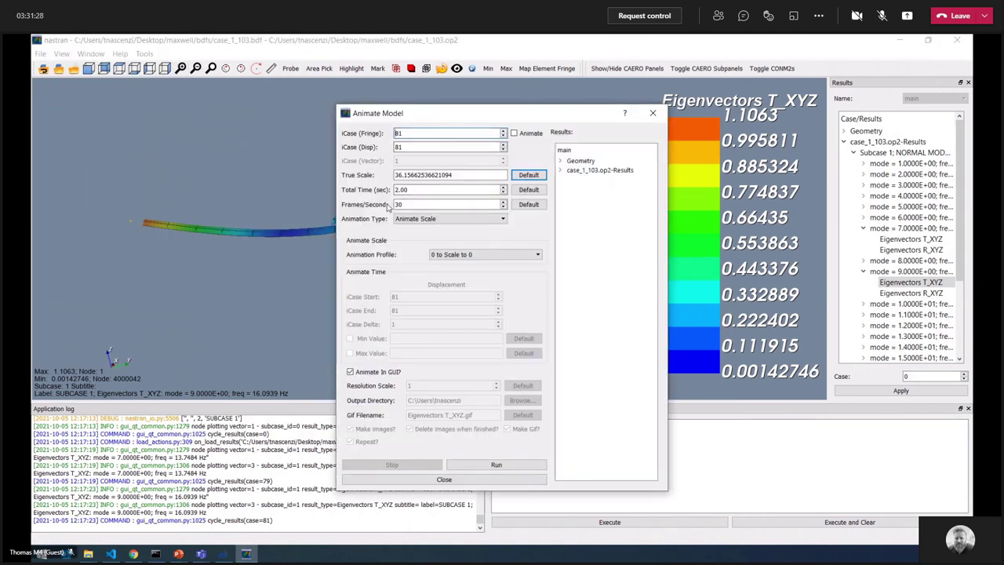
pyautogui.click(484, 254)
pyautogui.click(475, 229)
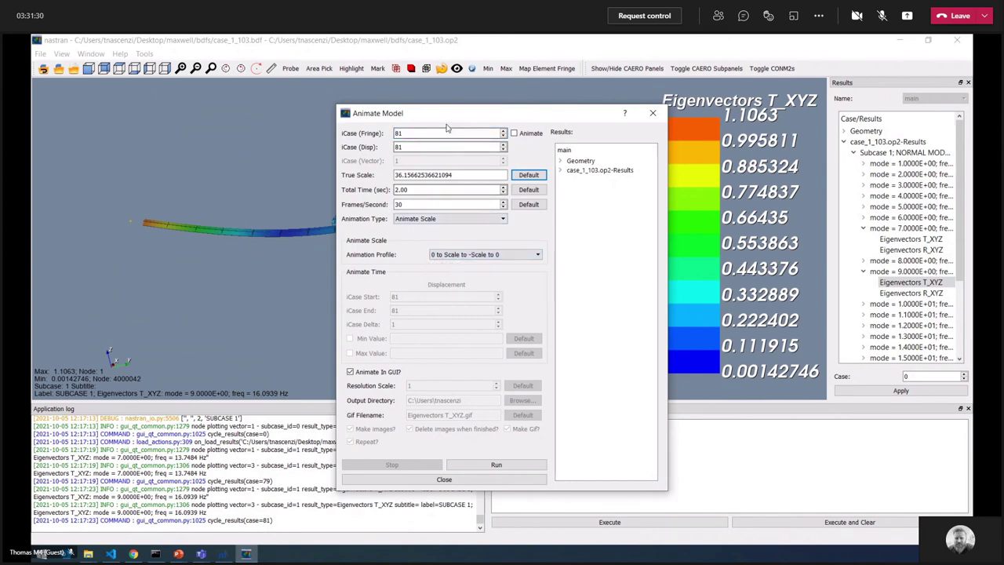
pyautogui.moveTo(446, 115); pyautogui.dragTo(719, 82)
pyautogui.click(751, 432)
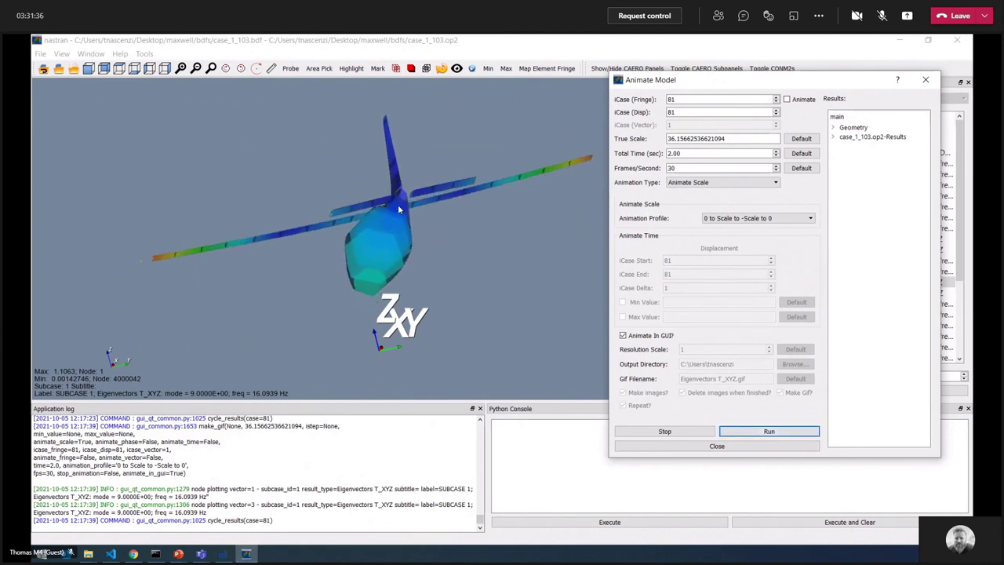
pyautogui.click(750, 447)
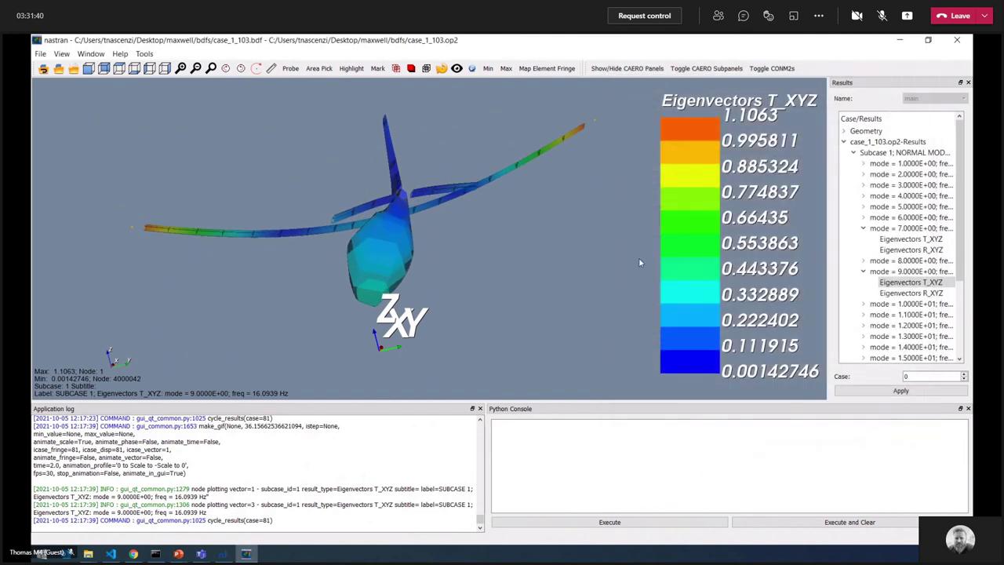
pyautogui.scroll(4, 387, 268)
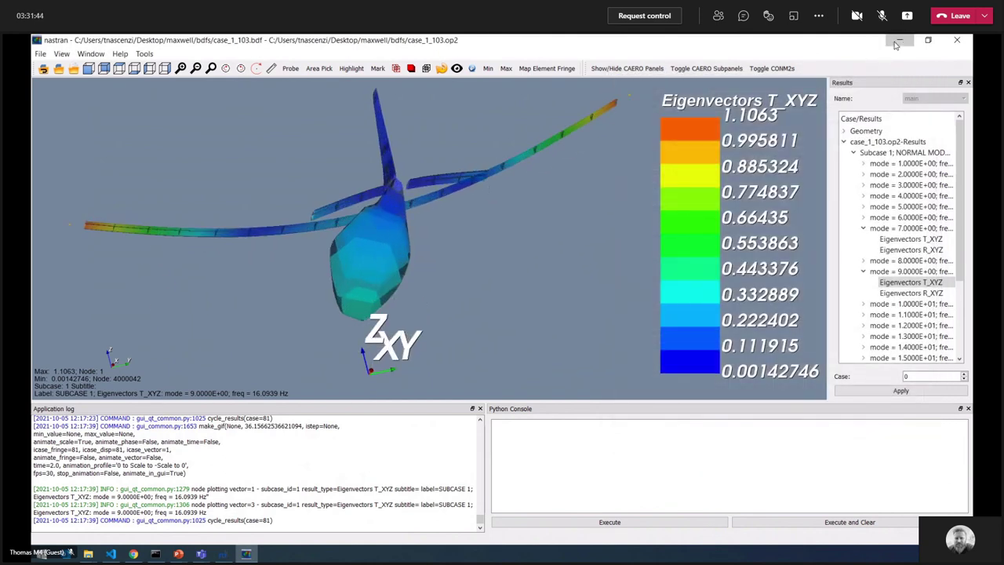
pyautogui.moveTo(385, 234); pyautogui.dragTo(134, 262)
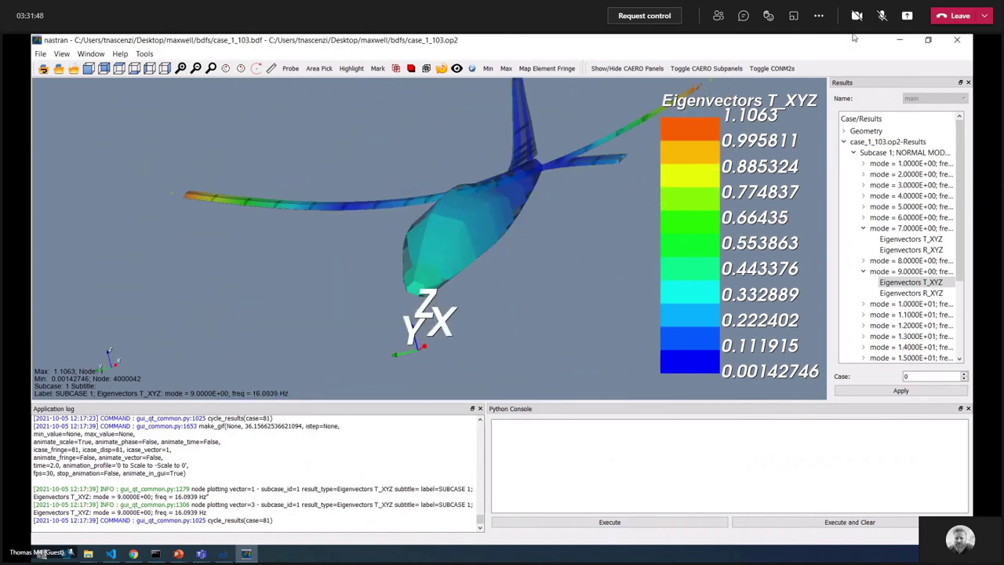
# - Switch to M4 Structures Studio and generate a weight statement from case_1_103.bdf in the maxwell bdfs folder
pyautogui.click(898, 41)
pyautogui.click(462, 375)
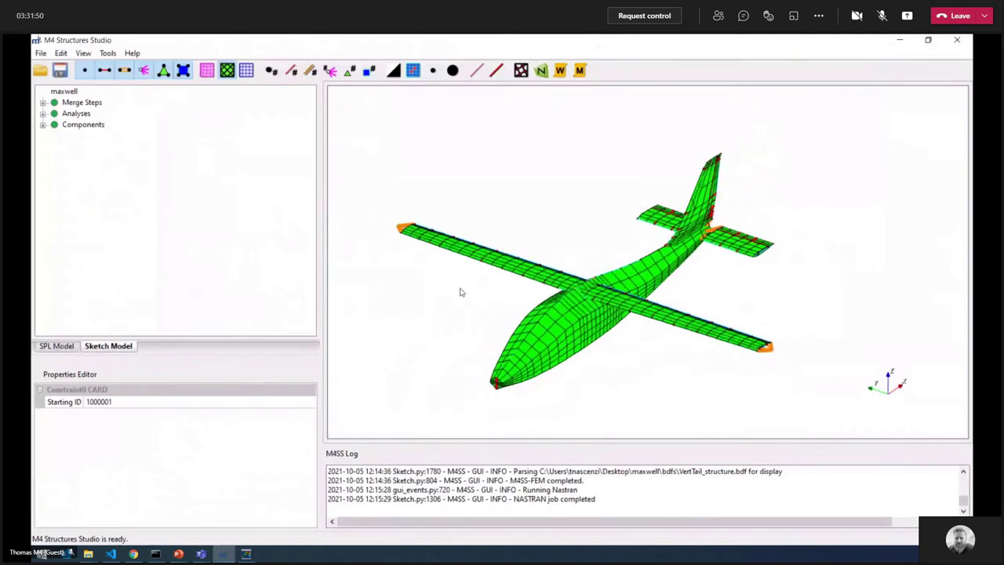
pyautogui.scroll(1, 461, 291)
pyautogui.moveTo(392, 258); pyautogui.dragTo(411, 238, button='middle')
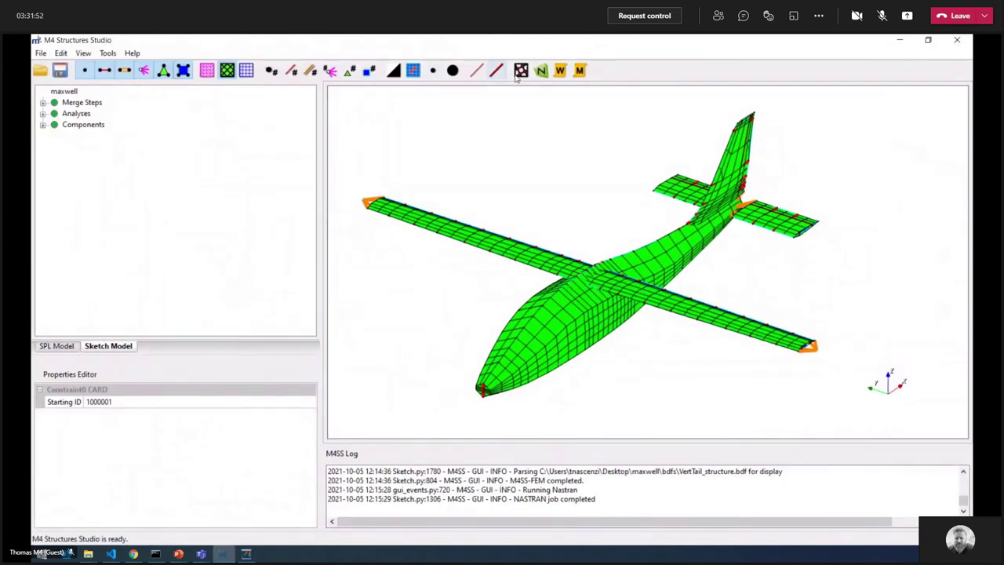
pyautogui.click(563, 71)
pyautogui.click(668, 284)
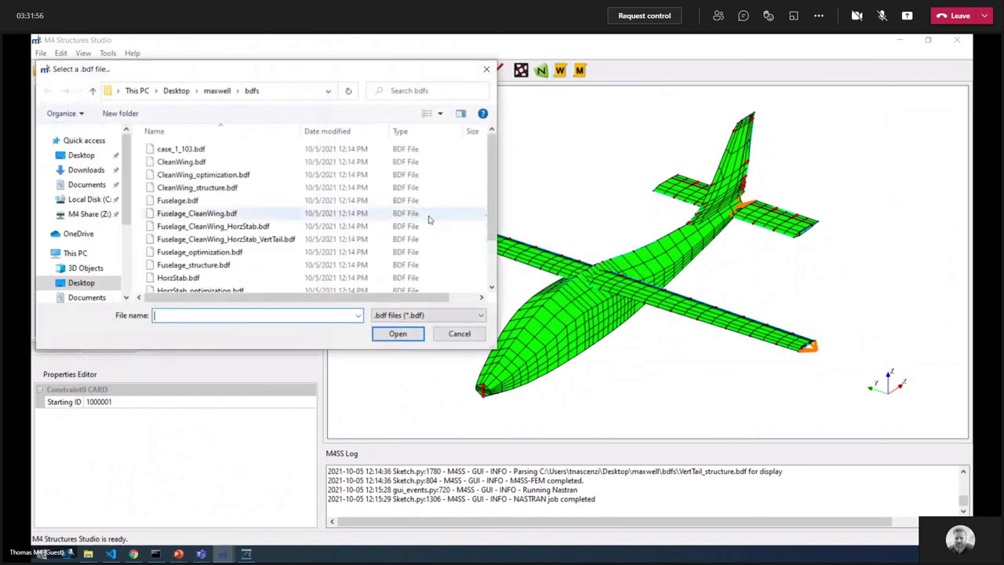
pyautogui.doubleClick(192, 150)
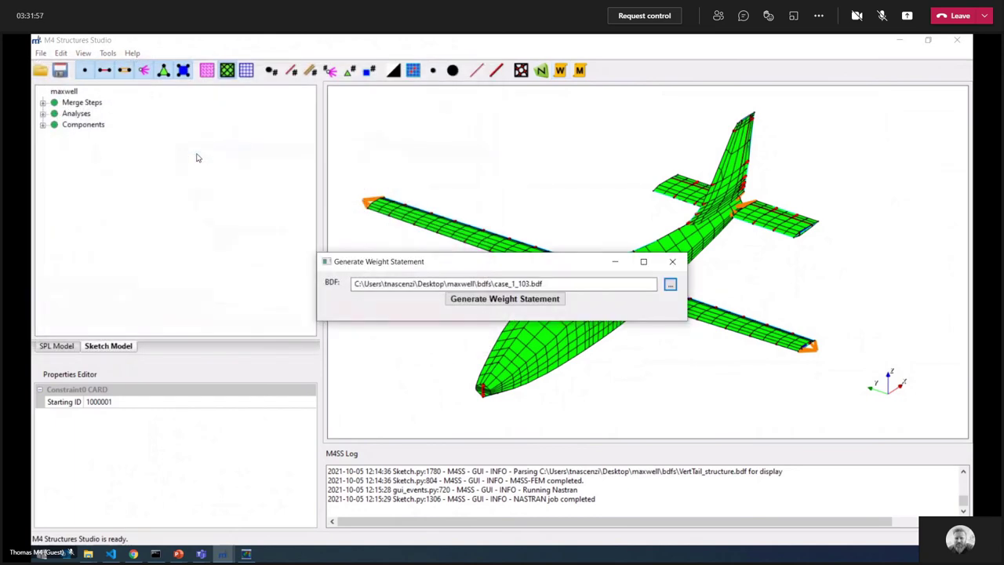
pyautogui.click(534, 301)
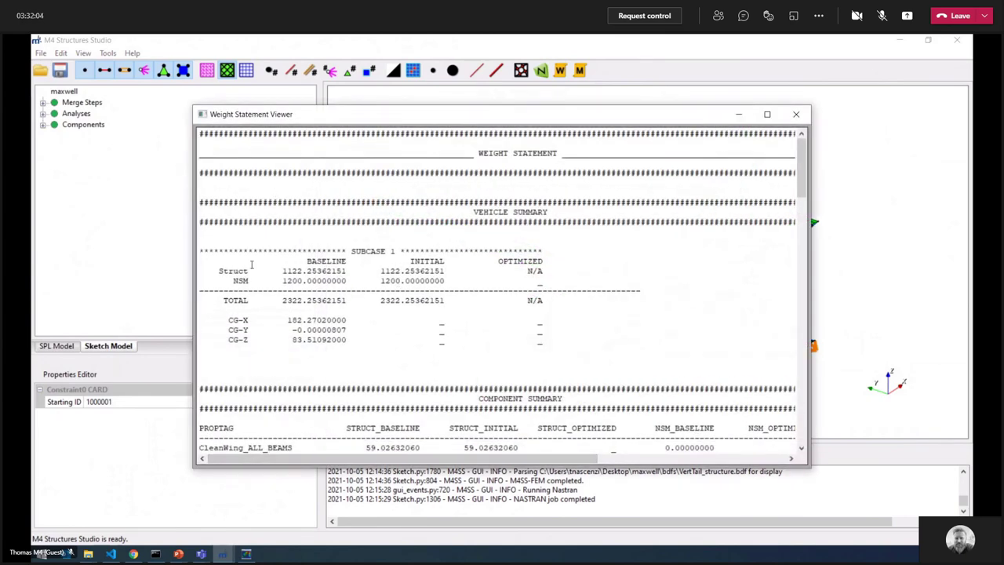
# - Examine the non-structural mass and centre of gravity in the vehicle summary and the CONM2 weights associated with RBE2s
pyautogui.scroll(-4, 363, 285)
pyautogui.scroll(4, 363, 288)
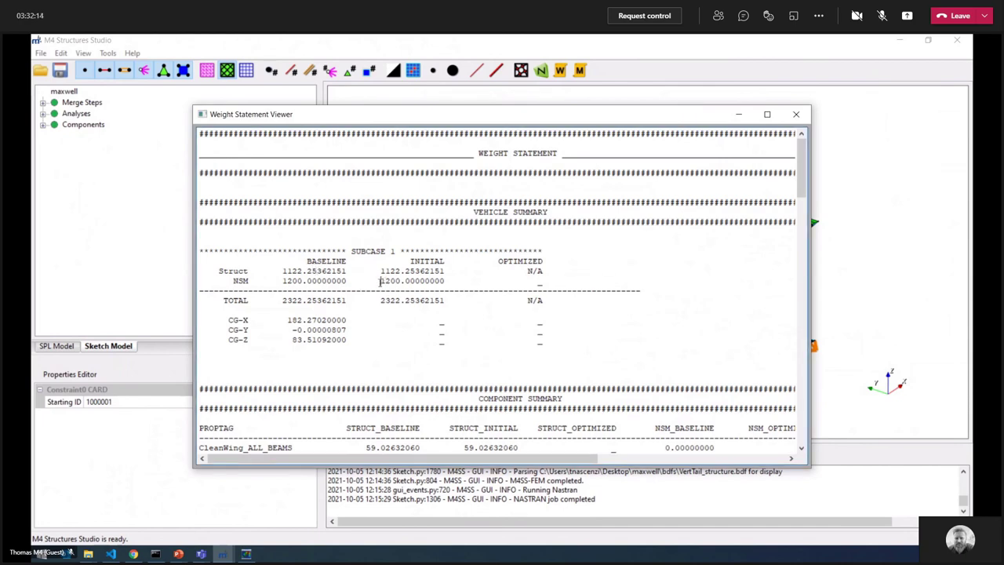
pyautogui.moveTo(380, 280); pyautogui.dragTo(405, 281)
pyautogui.scroll(-2, 551, 307)
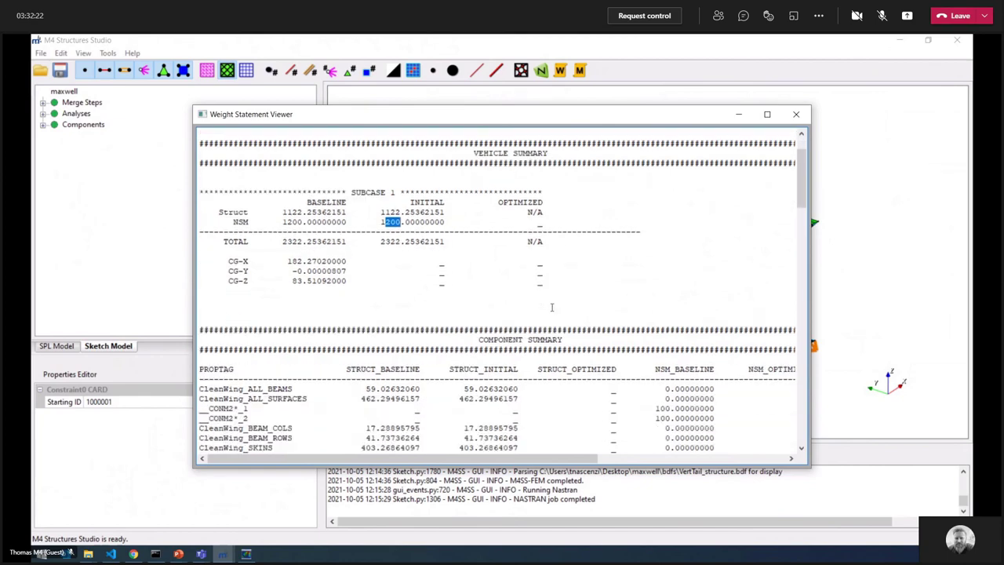
pyautogui.moveTo(302, 255); pyautogui.dragTo(355, 283)
pyautogui.click(374, 285)
pyautogui.scroll(-11, 450, 288)
pyautogui.scroll(-13, 451, 289)
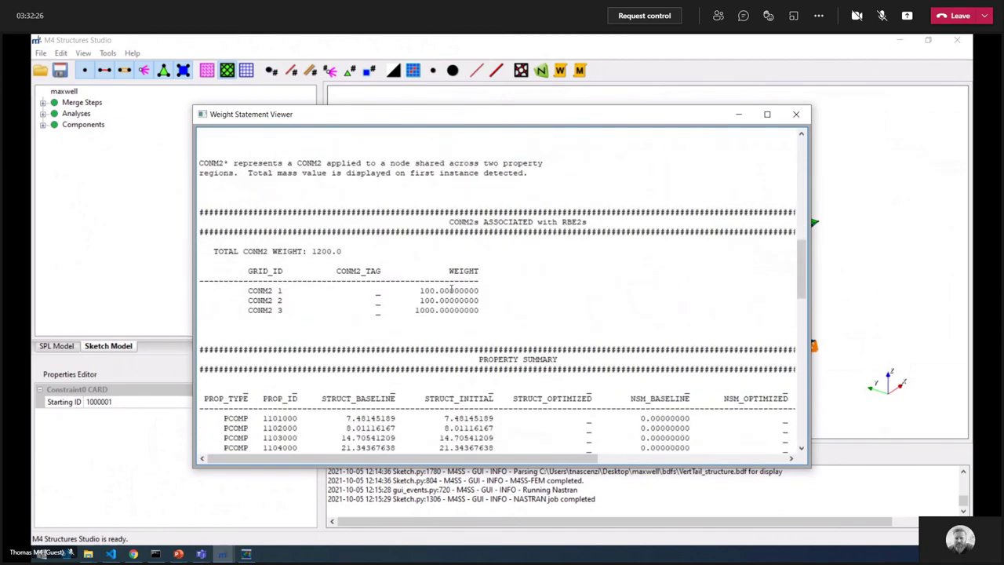
# - Examine the CleanWing skin and beam weights in the component summary and the PCOMP and PSHELL weights in the property summary
pyautogui.scroll(17, 376, 291)
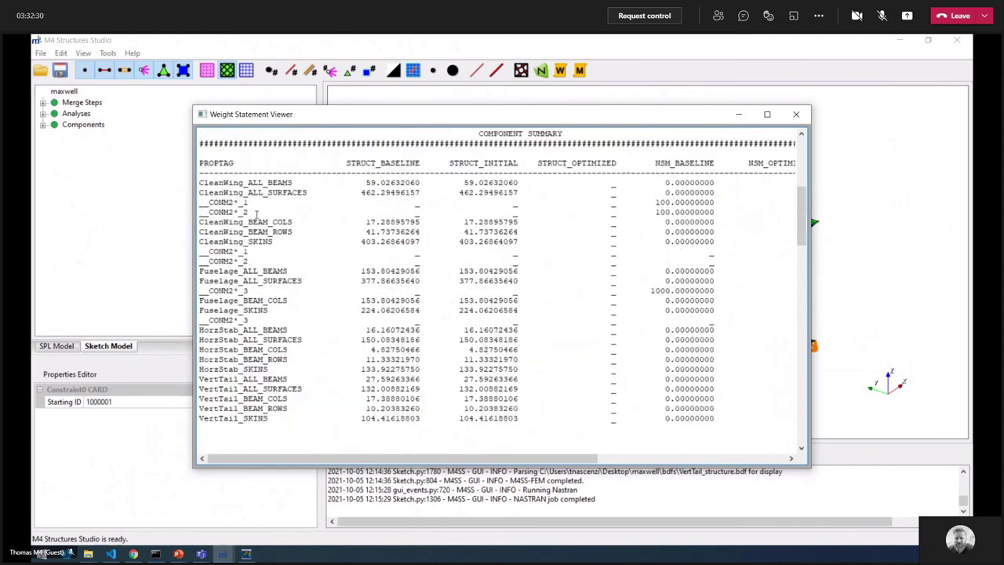
pyautogui.moveTo(223, 243); pyautogui.dragTo(385, 241)
pyautogui.doubleClick(359, 242)
pyautogui.moveTo(255, 222); pyautogui.dragTo(399, 232)
pyautogui.click(400, 241)
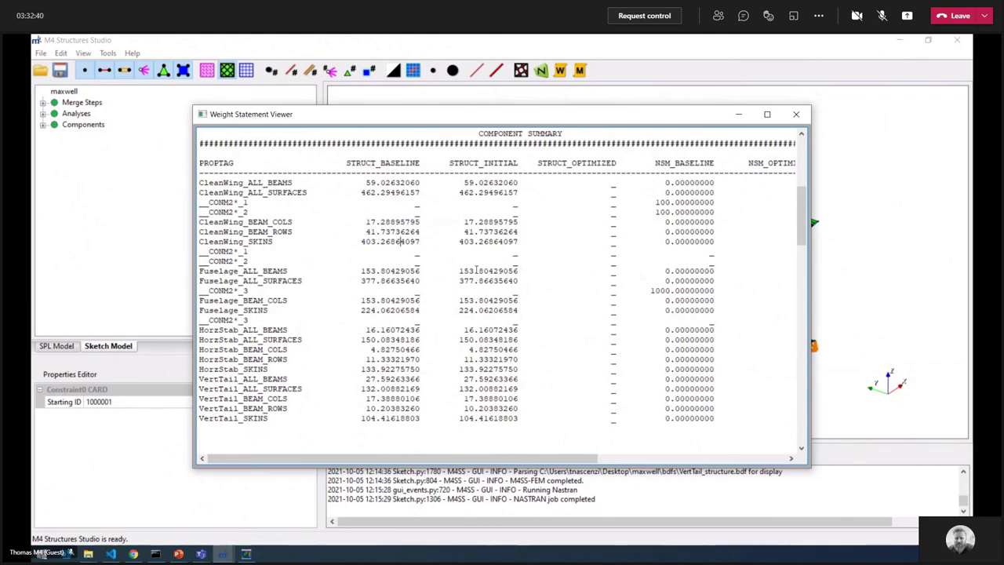
pyautogui.scroll(-20, 536, 280)
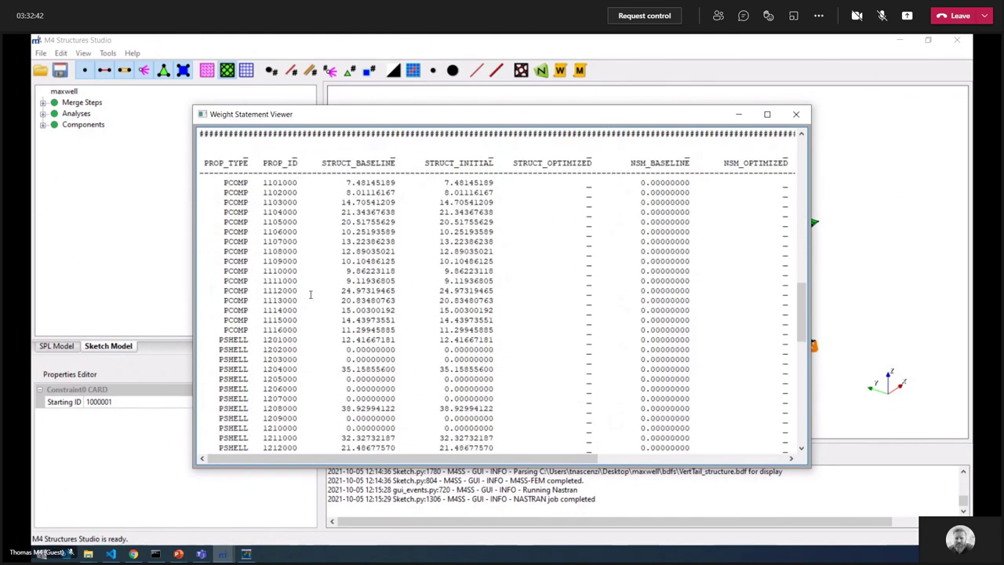
pyautogui.scroll(6, 311, 293)
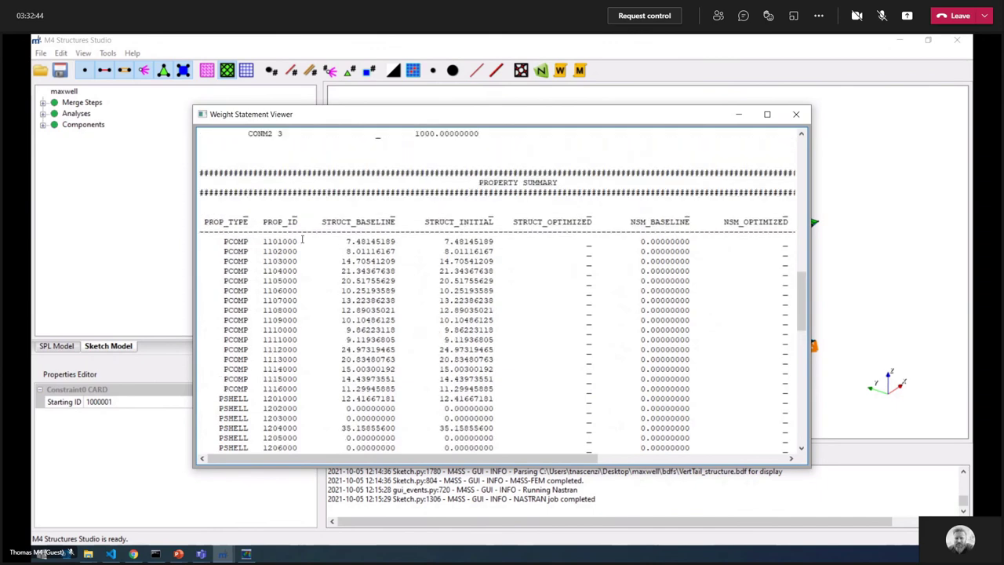
pyautogui.scroll(-15, 321, 257)
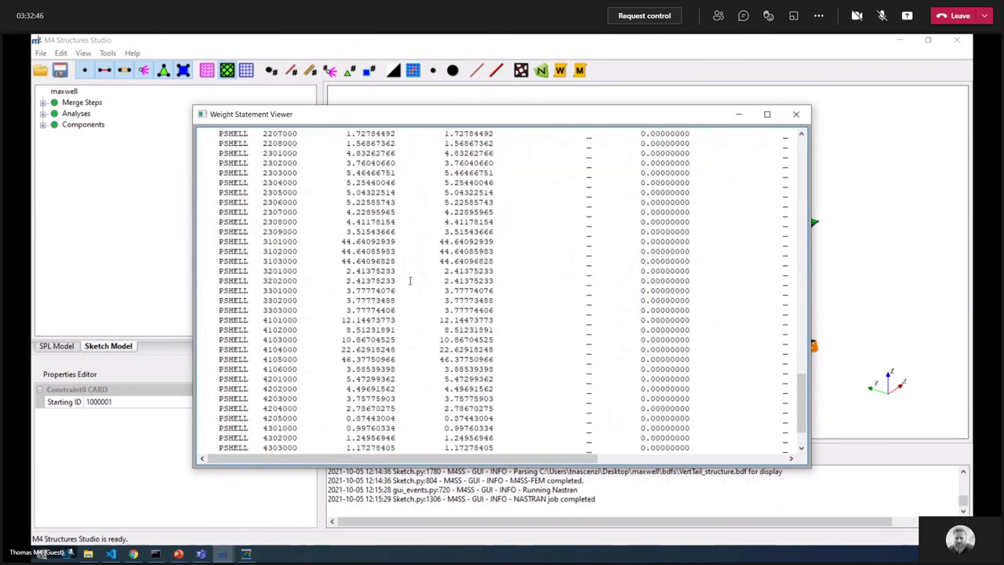
pyautogui.scroll(15, 502, 329)
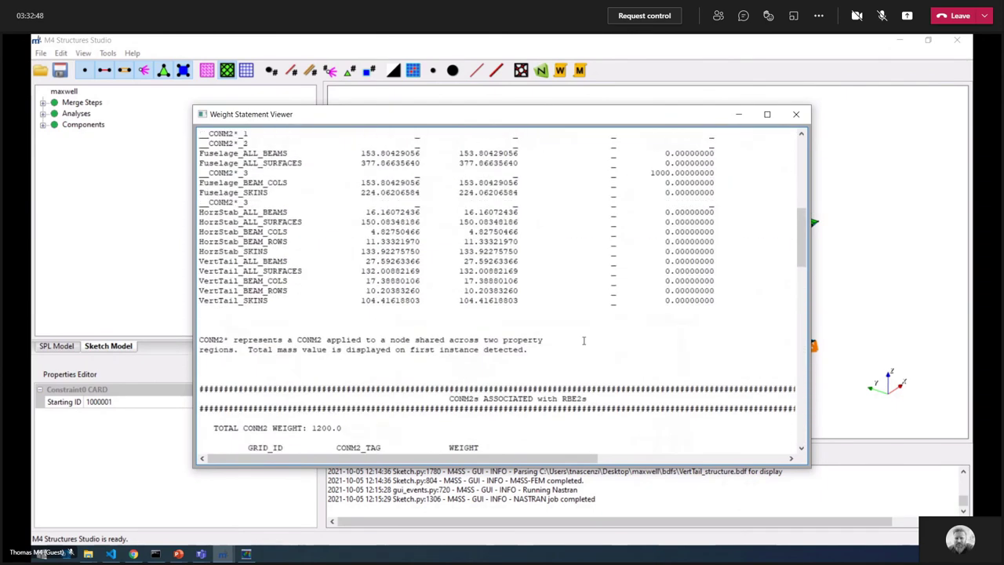
# - Review the STRUCT_OPTIMIZED column of the component summary and close the weight statement
pyautogui.scroll(10, 583, 341)
pyautogui.scroll(-6, 563, 182)
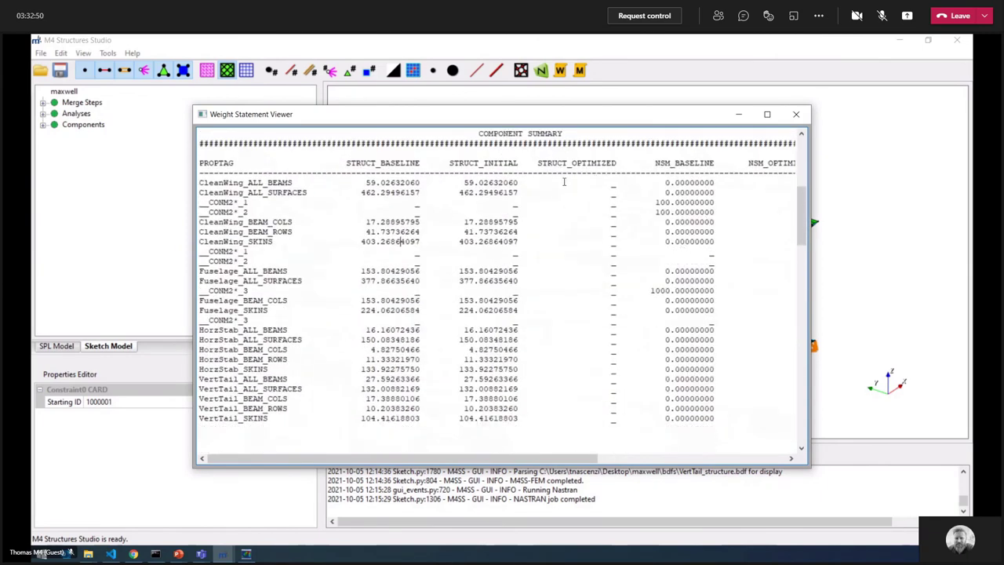
pyautogui.moveTo(541, 157); pyautogui.dragTo(623, 162)
pyautogui.moveTo(607, 162); pyautogui.dragTo(606, 194)
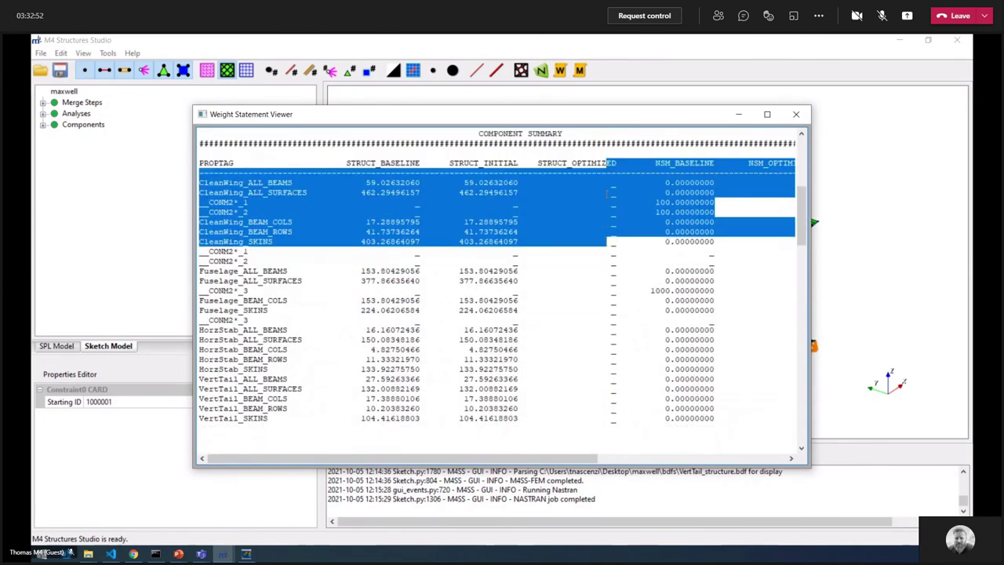
pyautogui.click(607, 188)
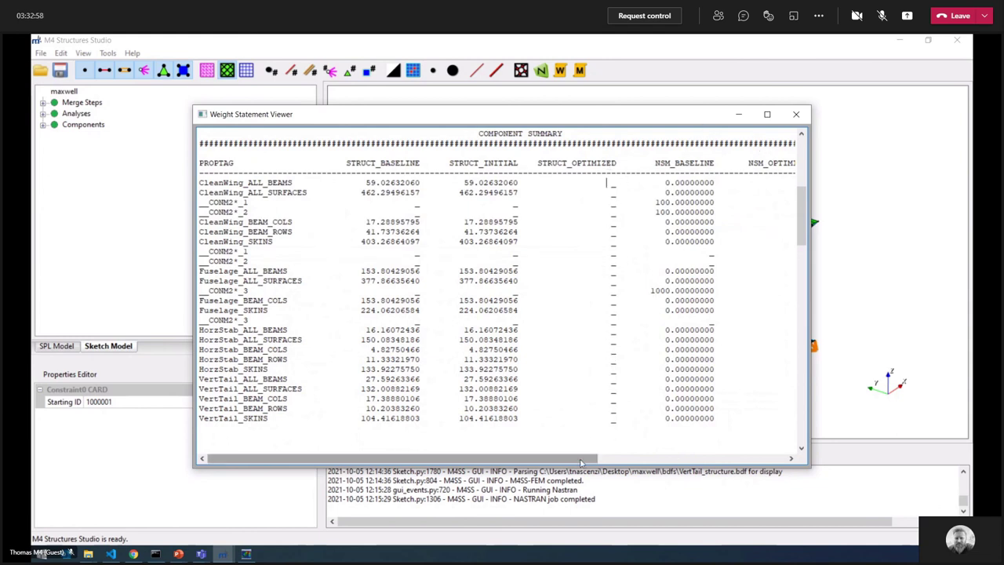
pyautogui.click(794, 114)
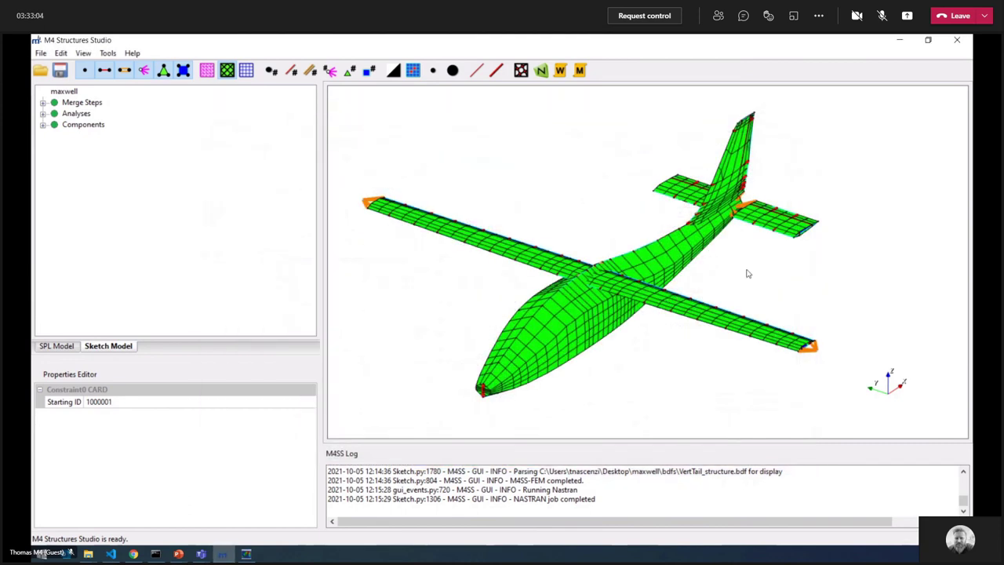
pyautogui.click(882, 17)
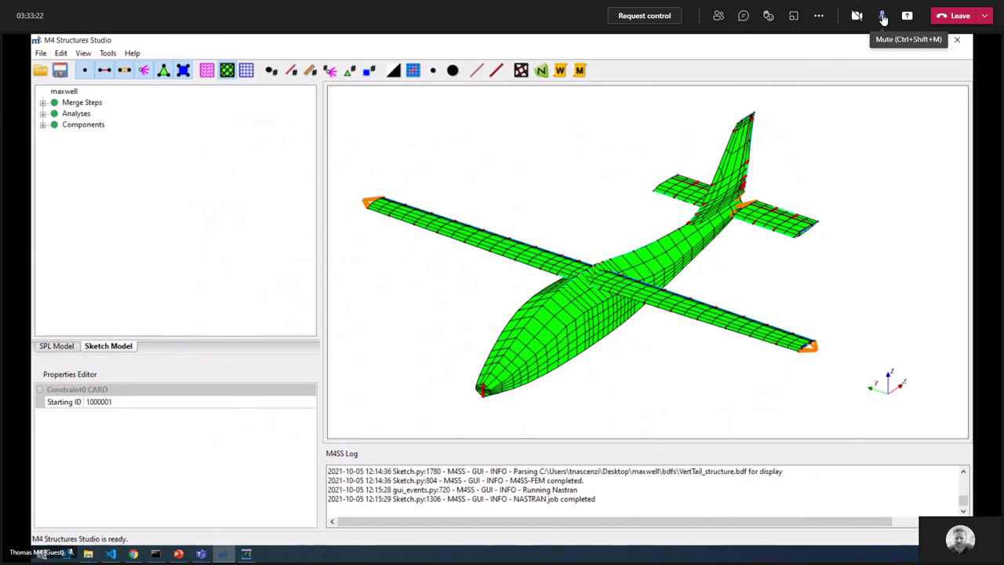